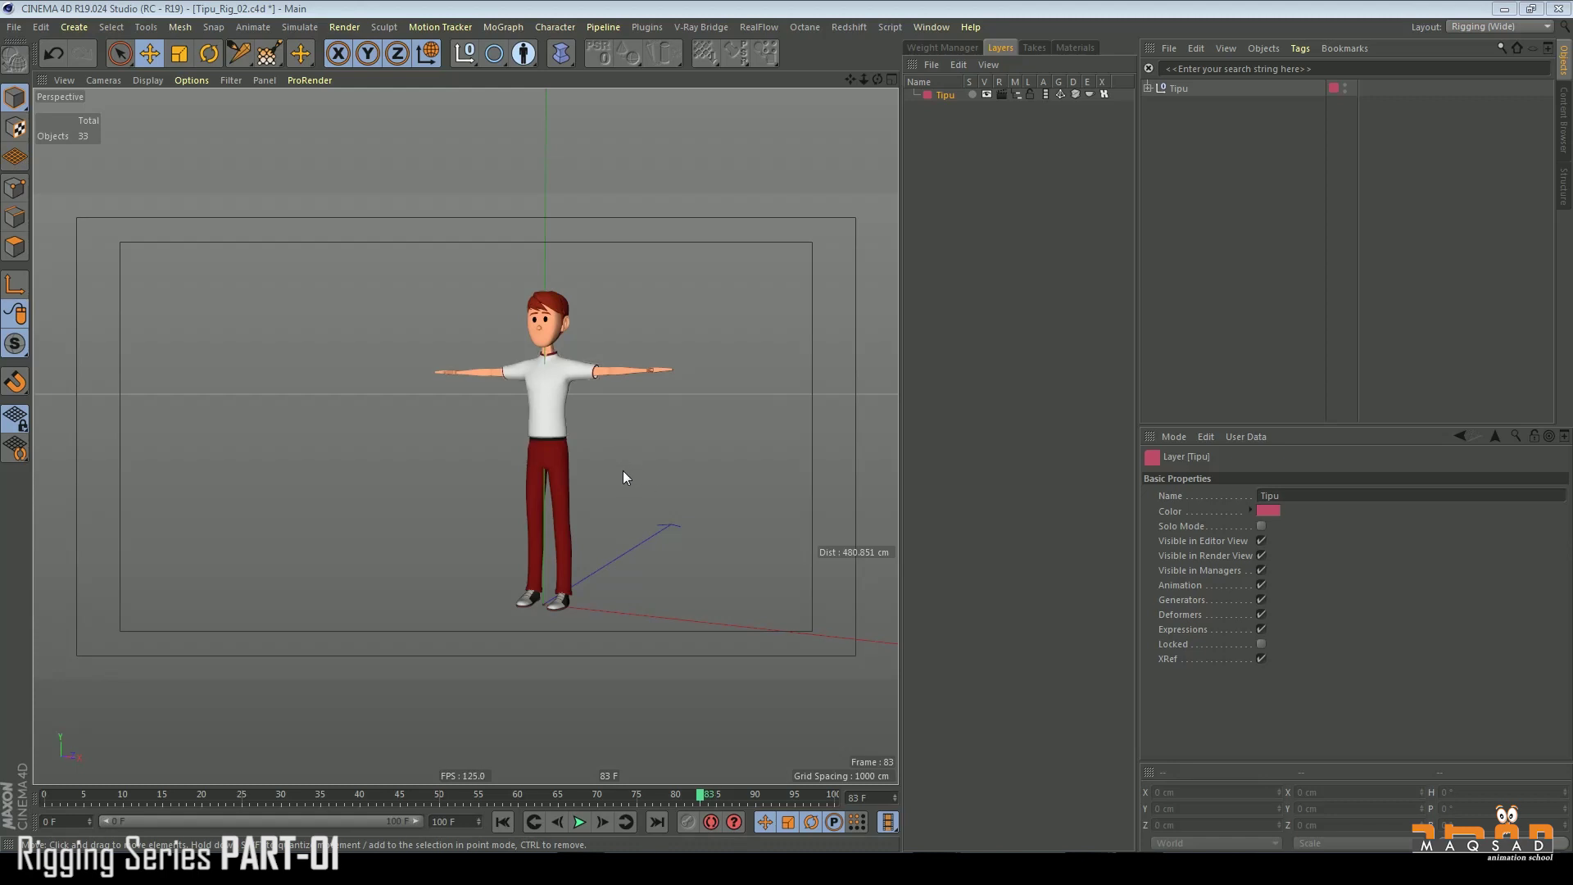
- Examine the Tipu character, the geometry objects in its hierarchy and its assigned layer
left_click_drag(622, 470, 530, 340, "alt")
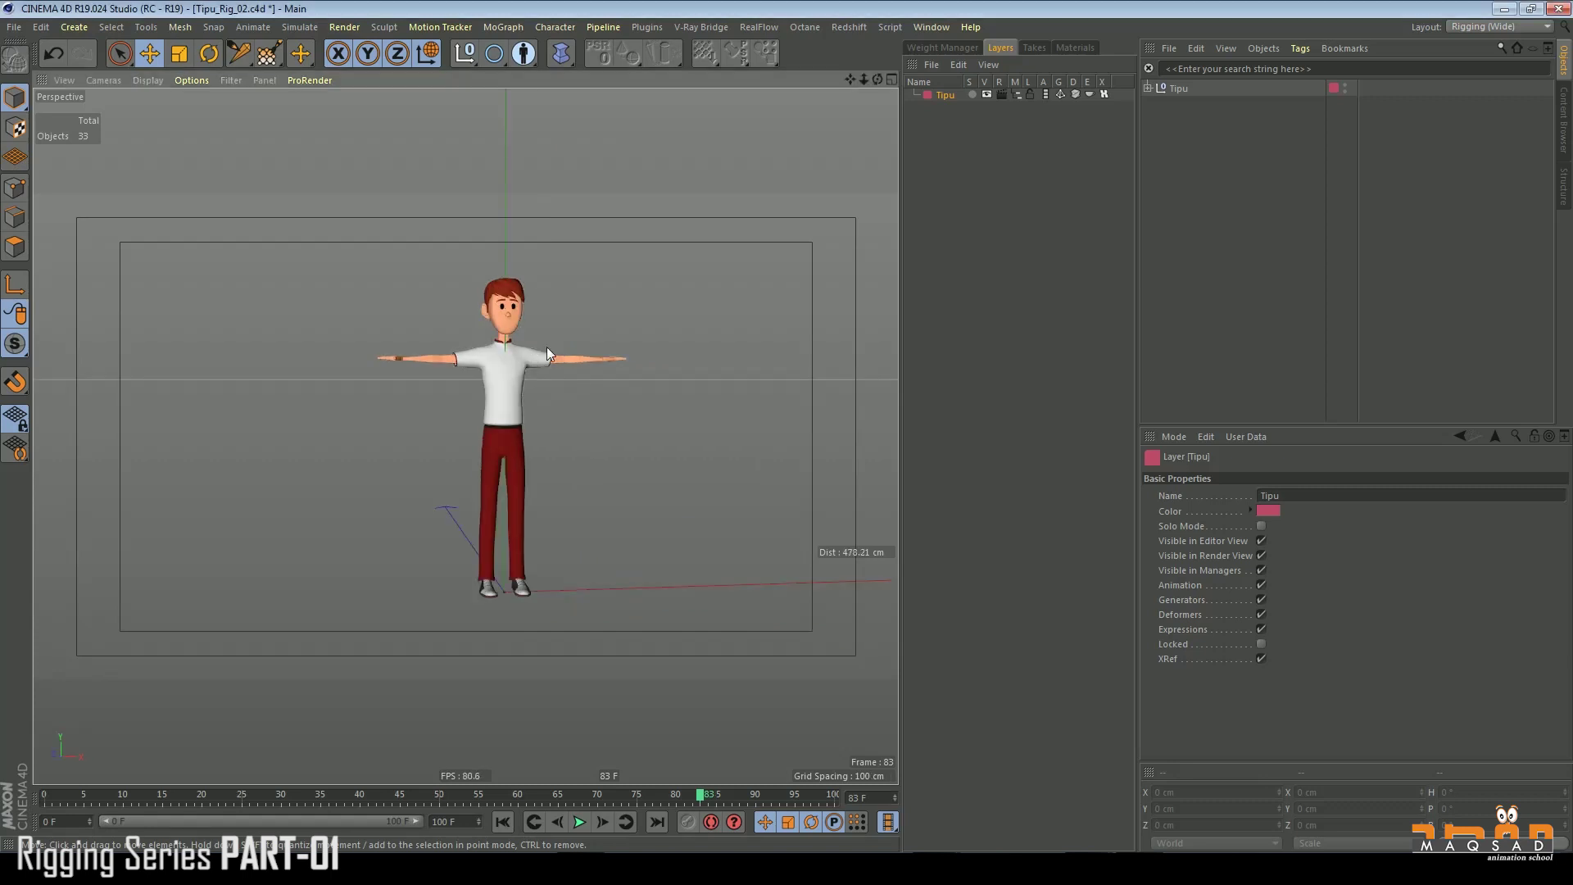
left_click_drag(548, 362, 483, 475, "alt")
left_click(1180, 92)
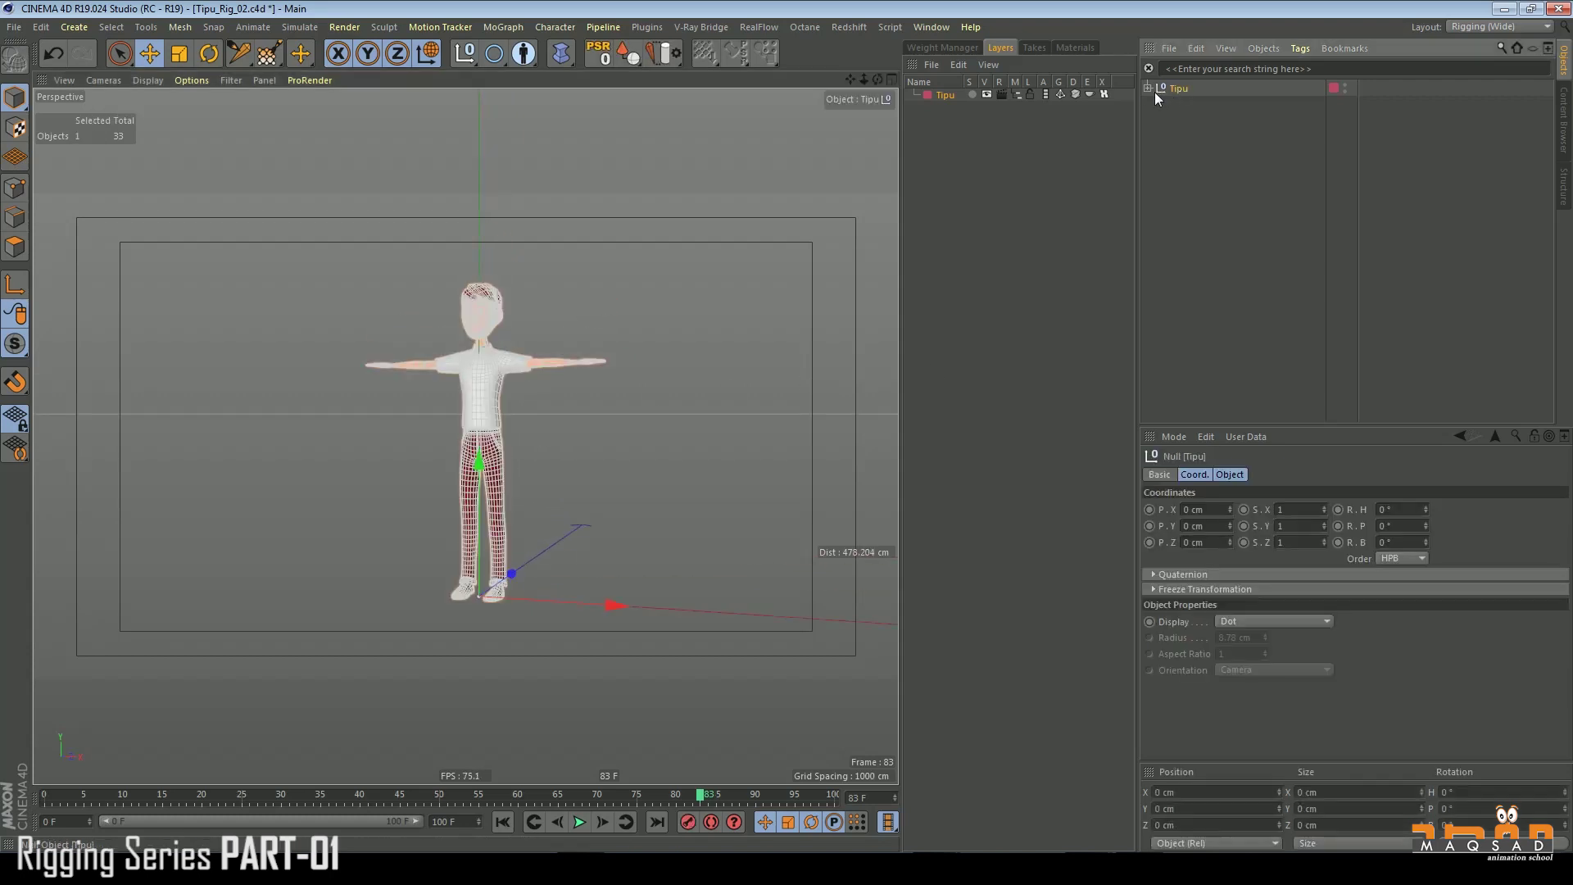
left_click(1148, 87)
left_click_drag(1206, 278, 1184, 110)
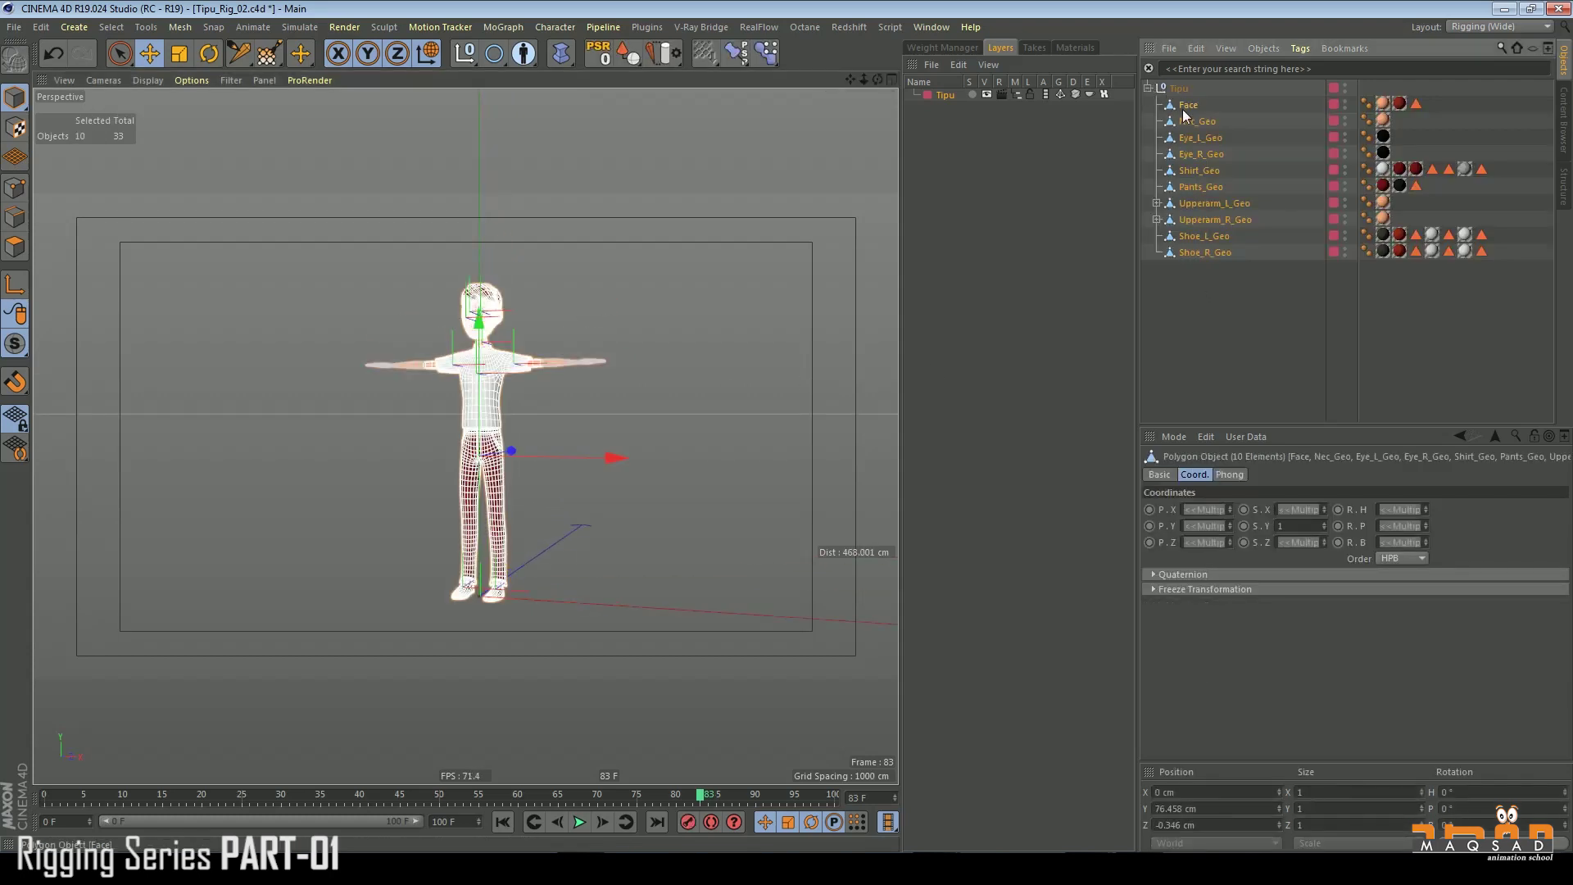
left_click(1193, 122)
left_click(1196, 138)
left_click(1148, 87)
left_click(1171, 89)
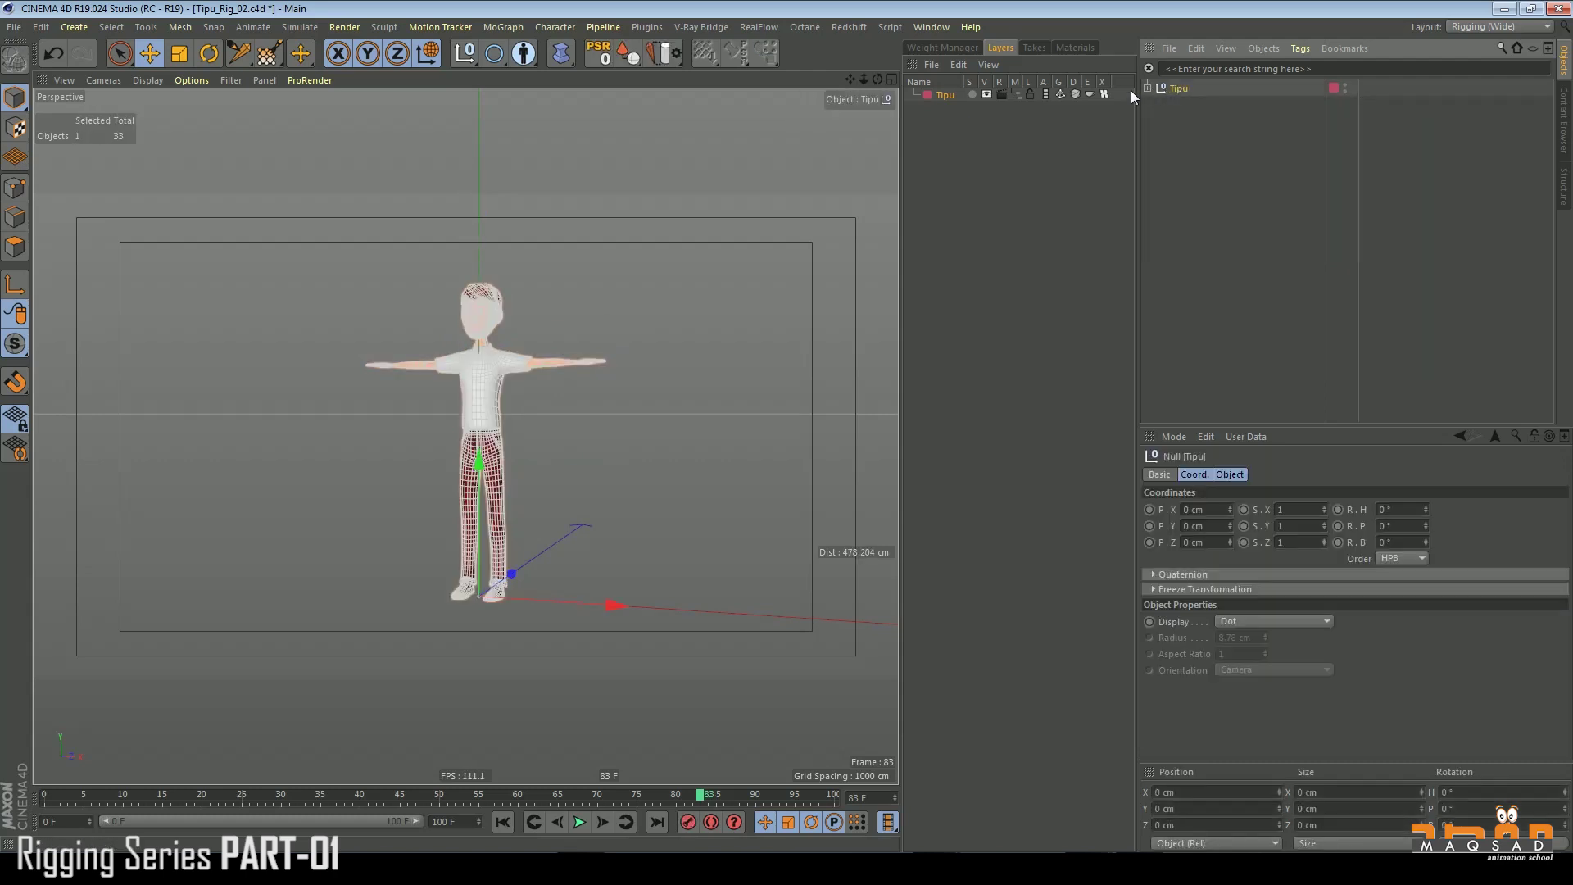
left_click(942, 97)
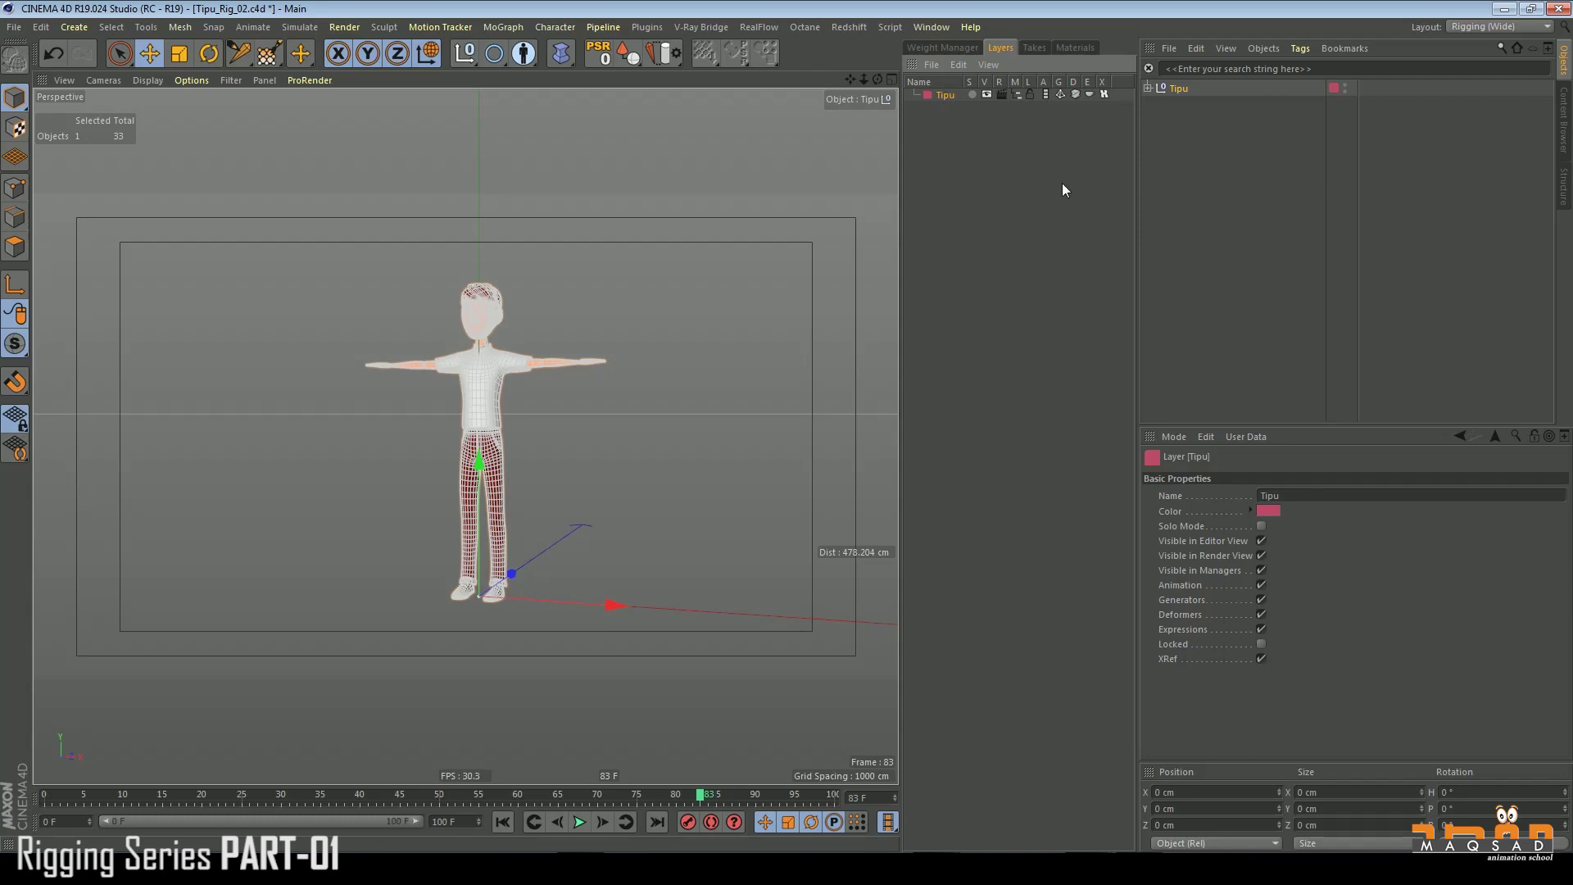
left_click(1211, 135)
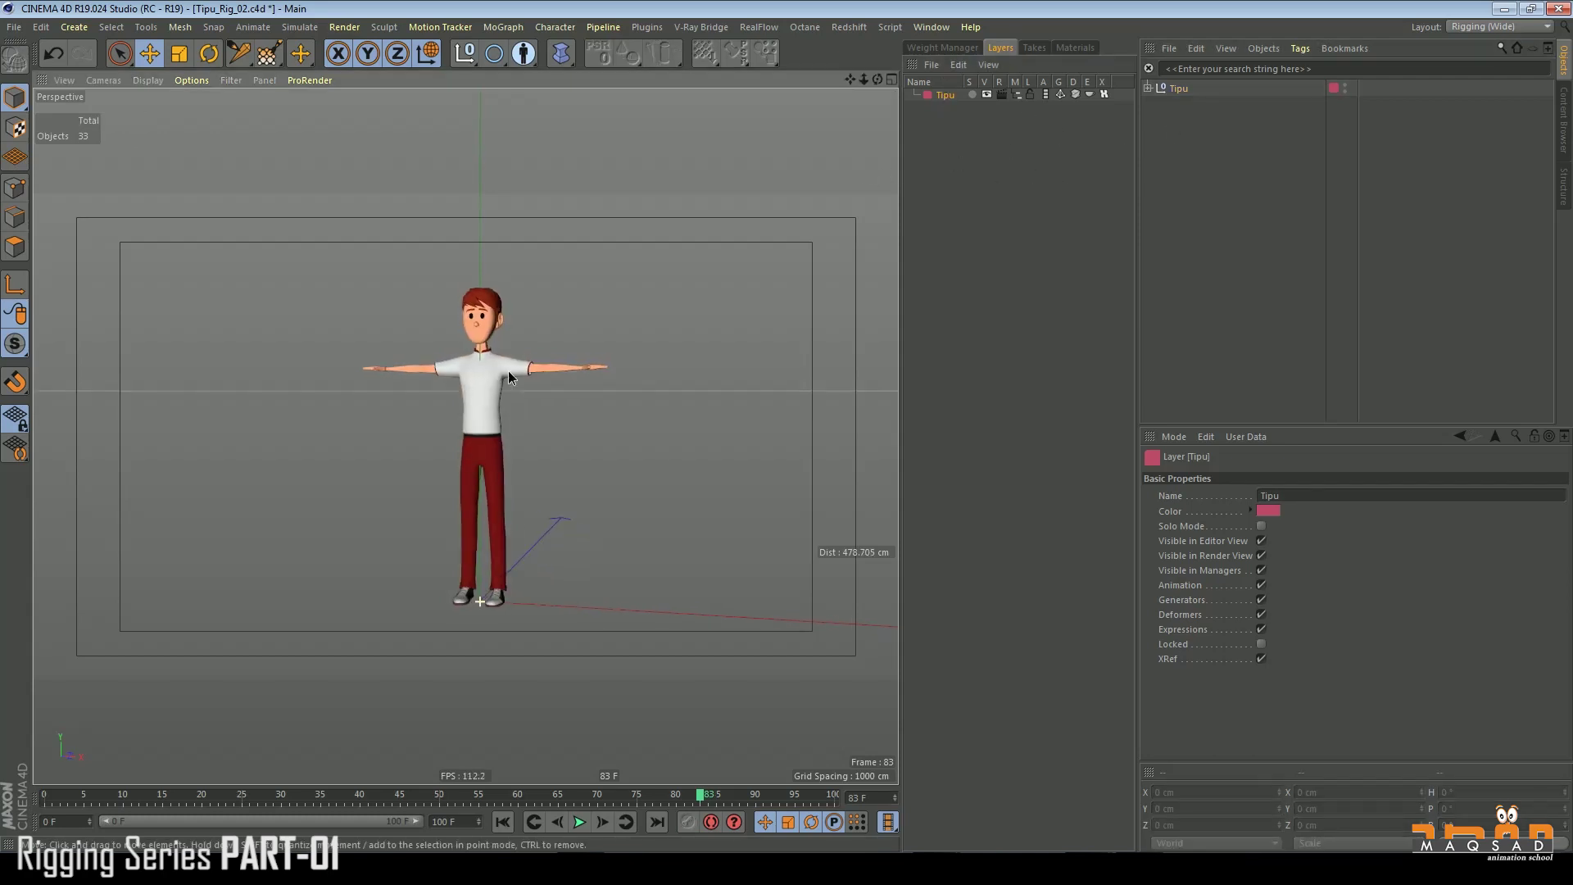
- Create a new layer and name it Bones
right_click(975, 141)
left_click(978, 143)
double_click(938, 107)
type("Bones")
key("Return")
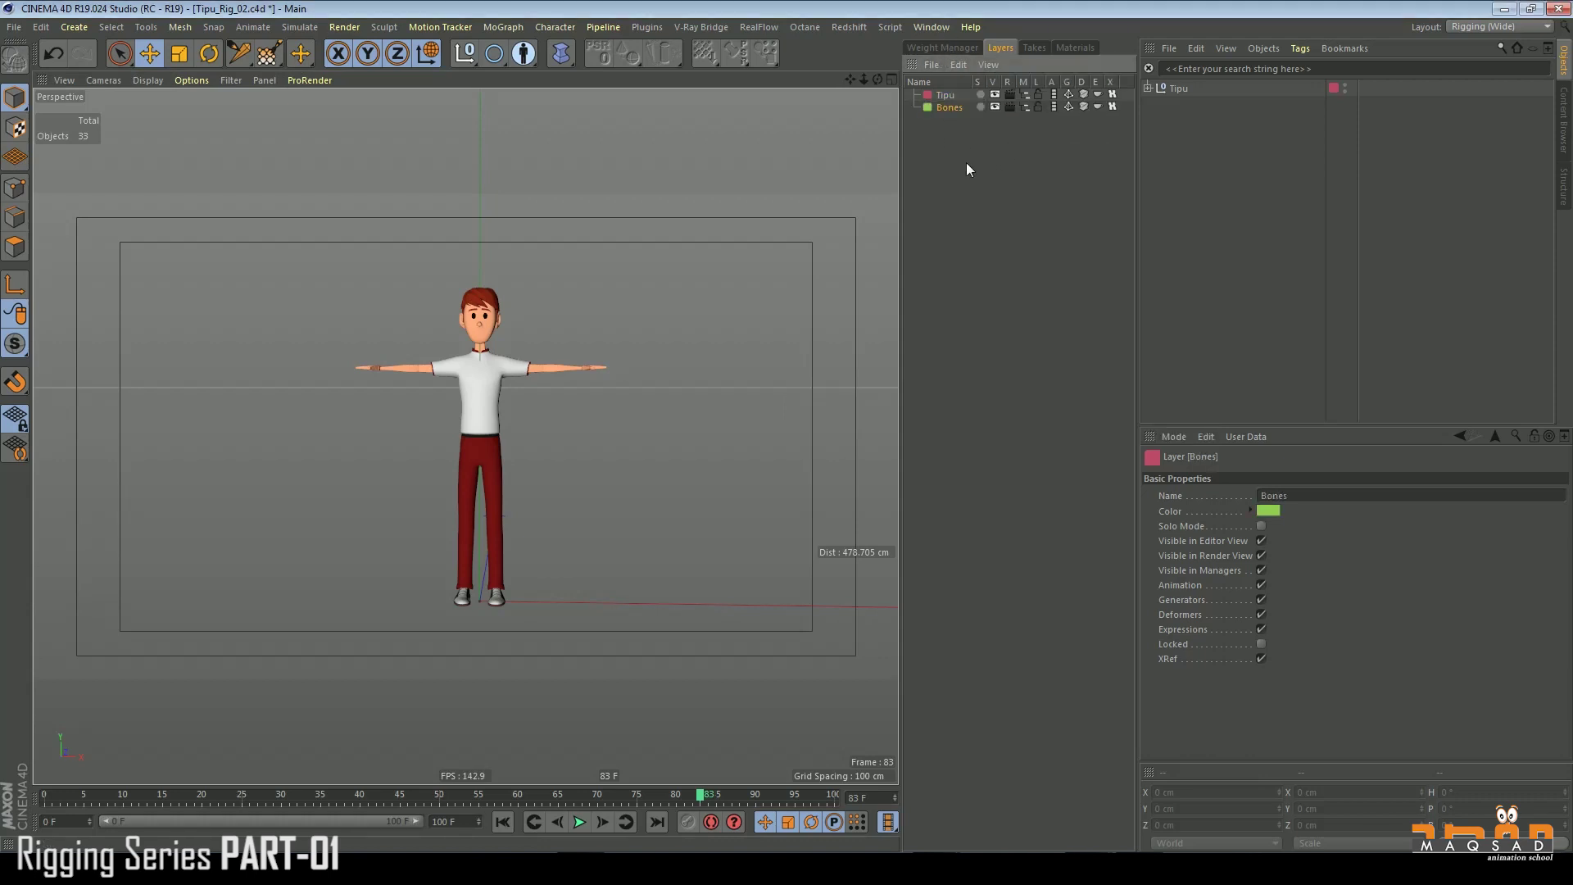
- Add another layer below Bones and name it Contrloers
right_click(949, 125)
left_click(970, 133)
double_click(956, 120)
type("Co")
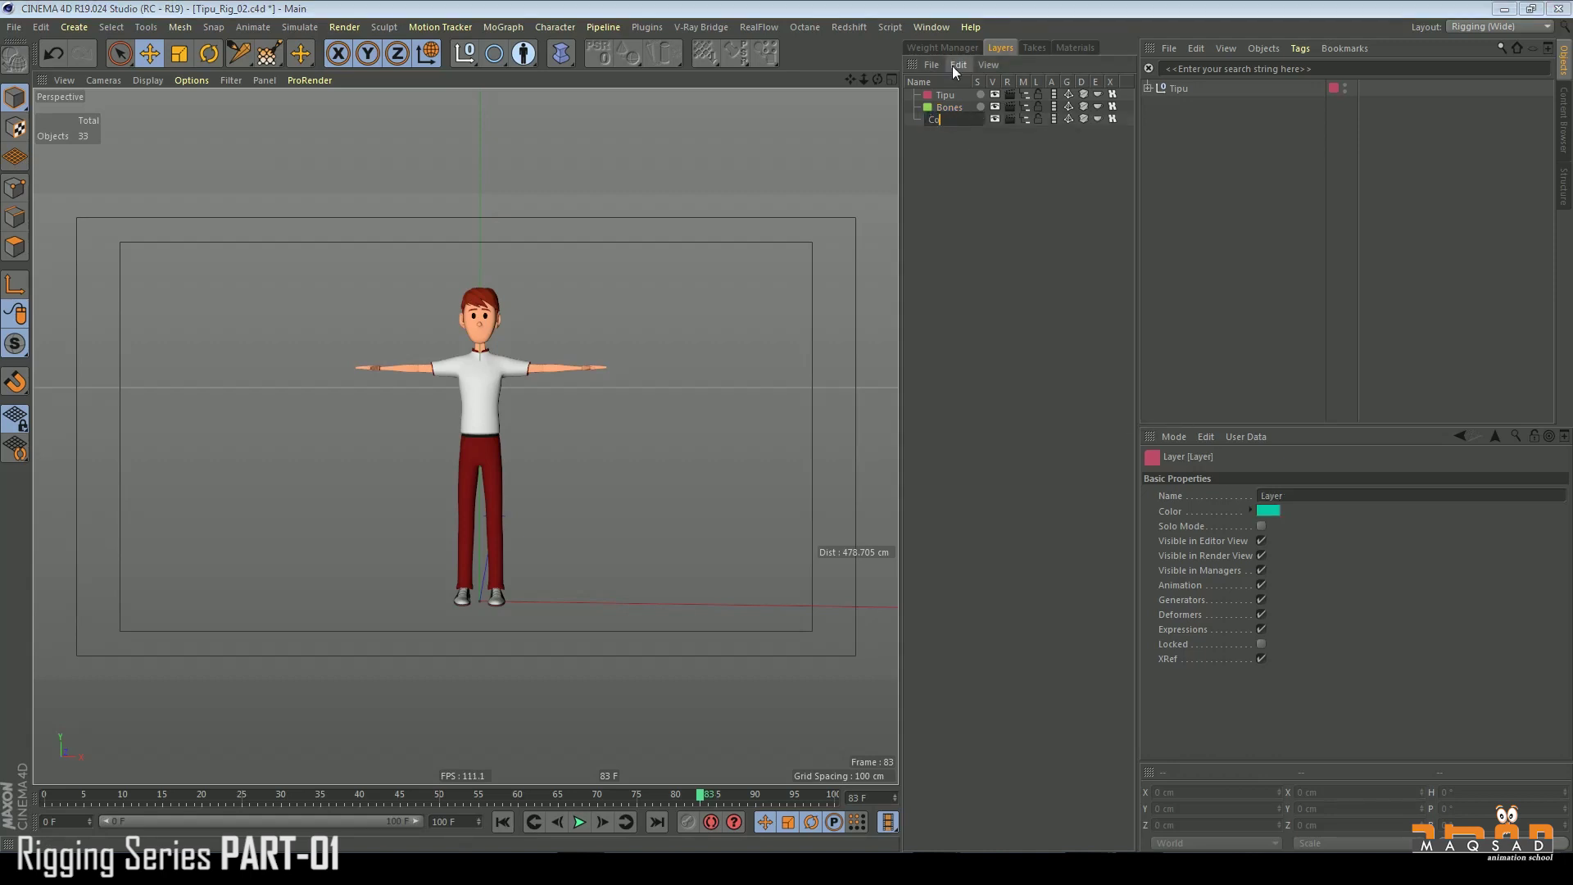
type("ntroller")
key("Return")
- Add a fourth layer named Other
right_click(975, 157)
left_click(998, 184)
double_click(955, 132)
type("Other")
key("Return")
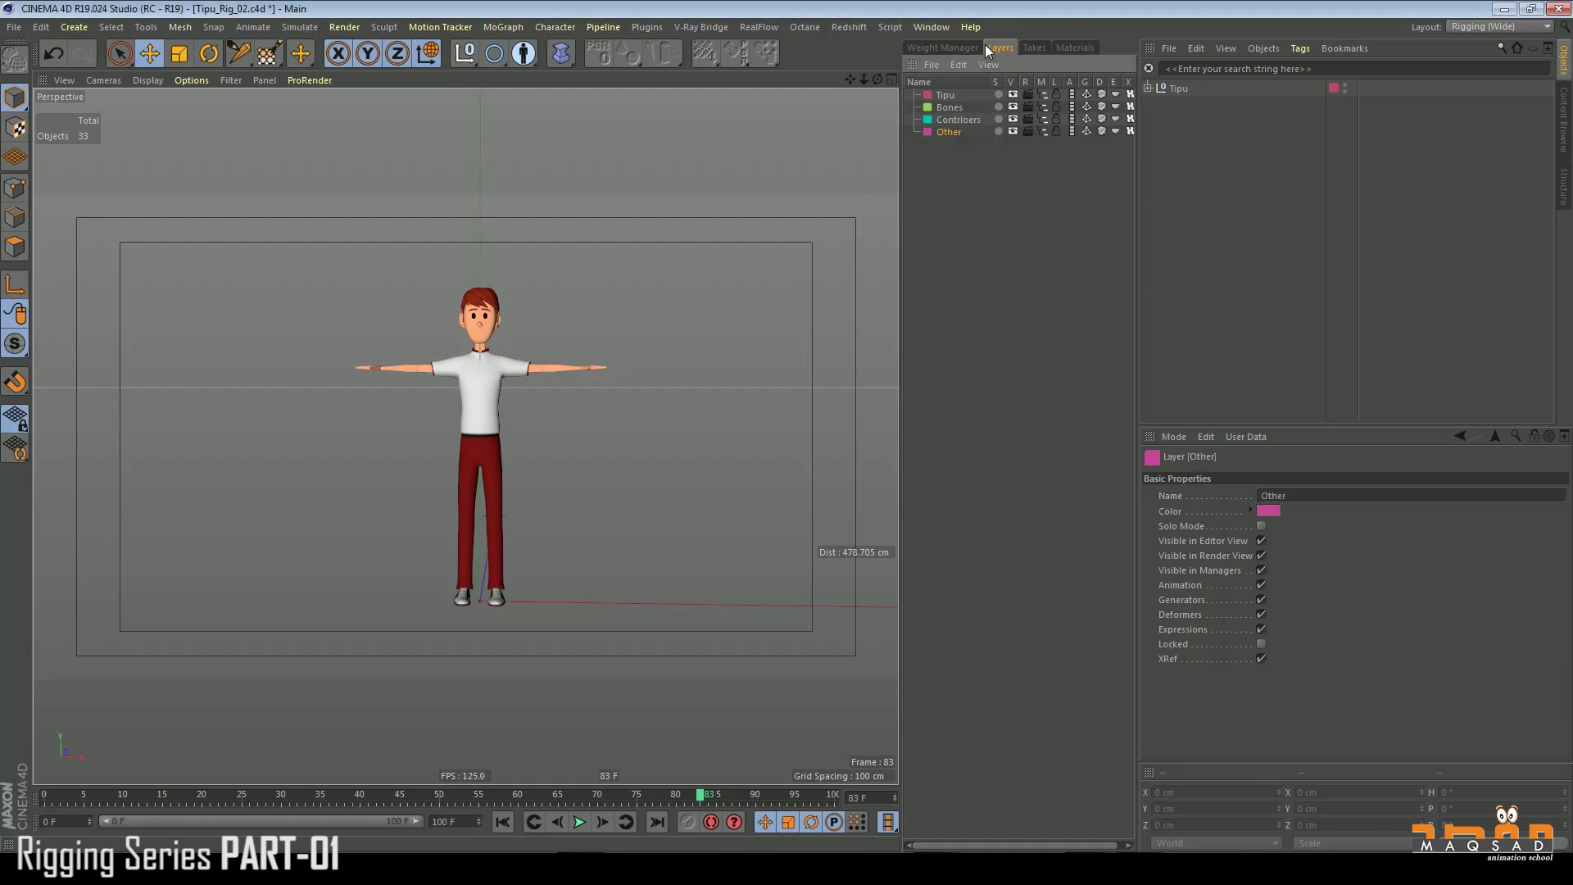
- Widen the layer manager so that all of its layer columns fit
left_click_drag(1137, 183, 1143, 176)
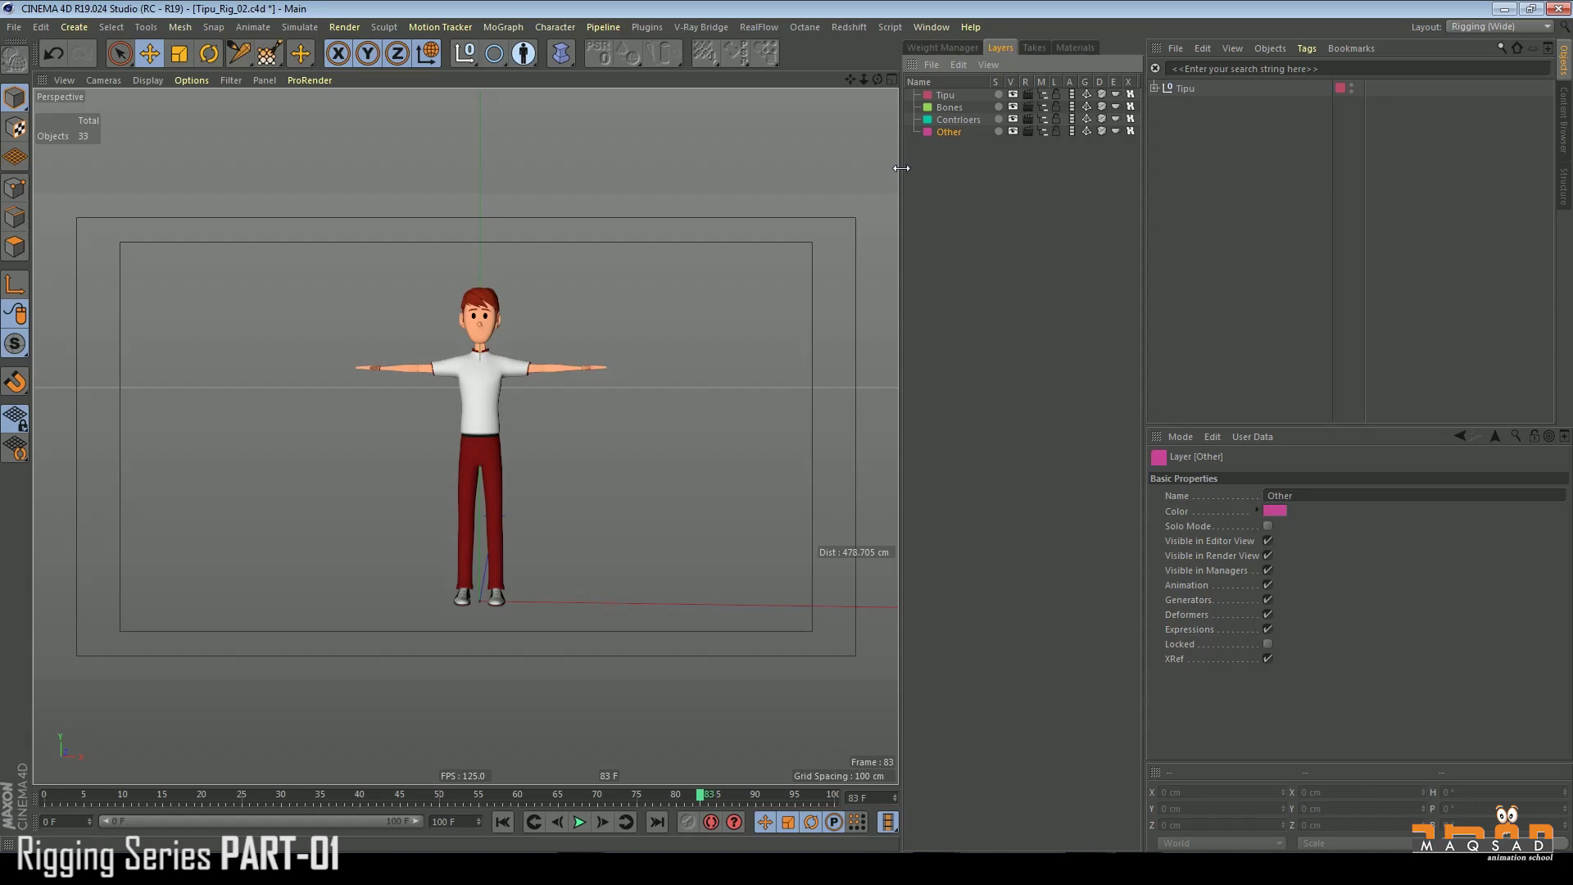
left_click_drag(901, 168, 911, 168)
middle_click_drag(547, 312, 508, 336, "alt")
left_click_drag(508, 336, 567, 343, "alt")
middle_click_drag(567, 343, 711, 283, "alt")
left_click_drag(711, 283, 533, 297, "alt")
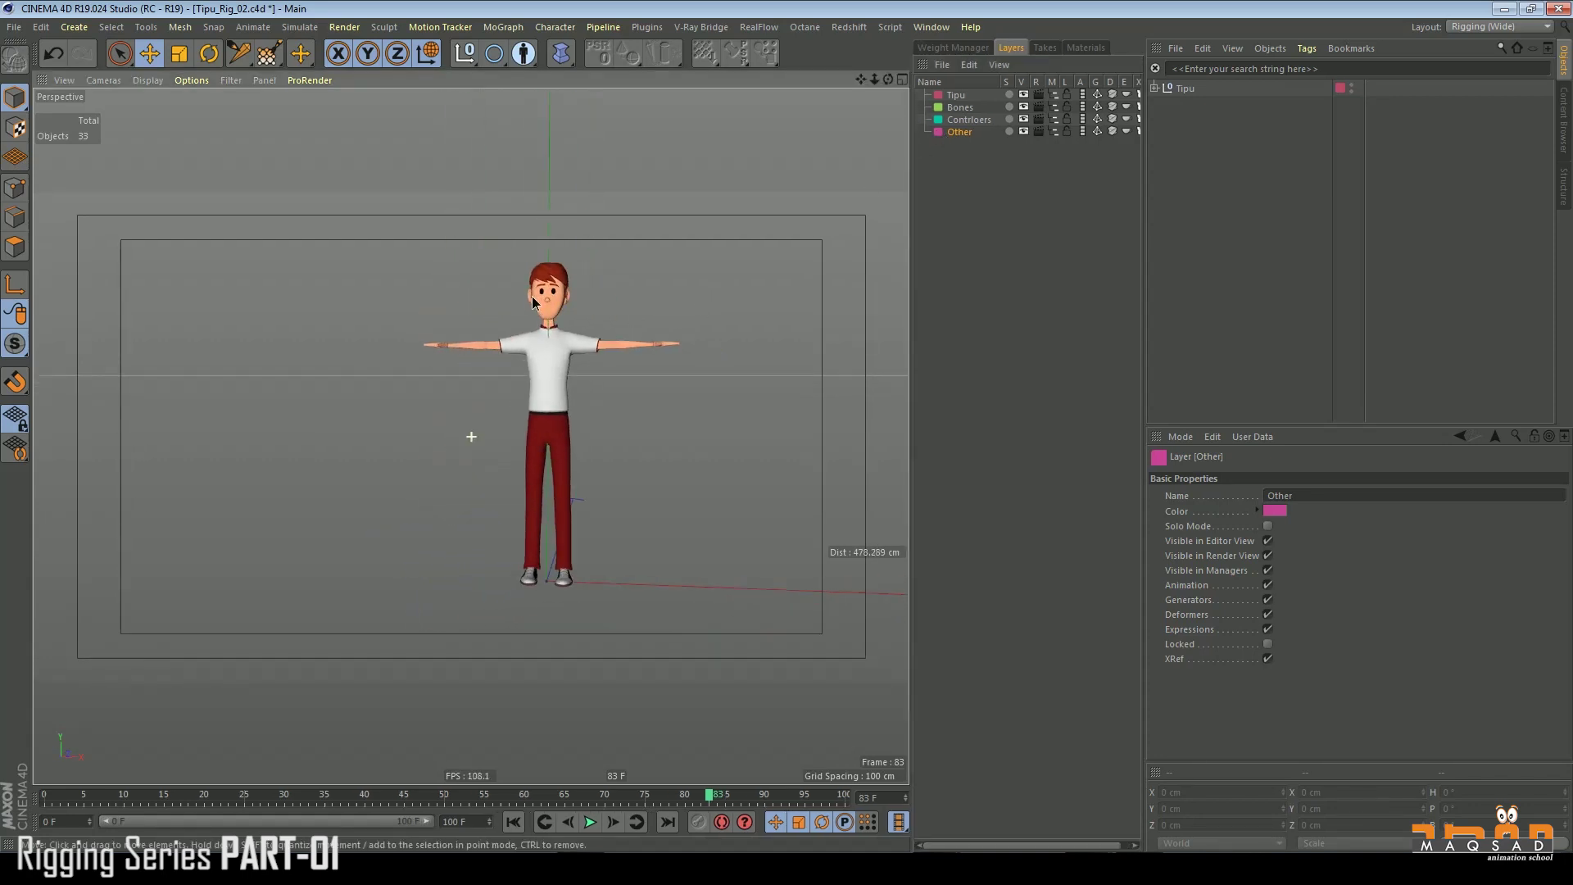
left_click_drag(908, 234, 885, 228)
- Group all geometry objects under Tipu, from Face to Shoe_R_Geo, into a null named Mesh
left_click(1155, 89)
left_click(1155, 89)
left_click(1155, 89)
left_click(1182, 89)
left_click(1211, 283)
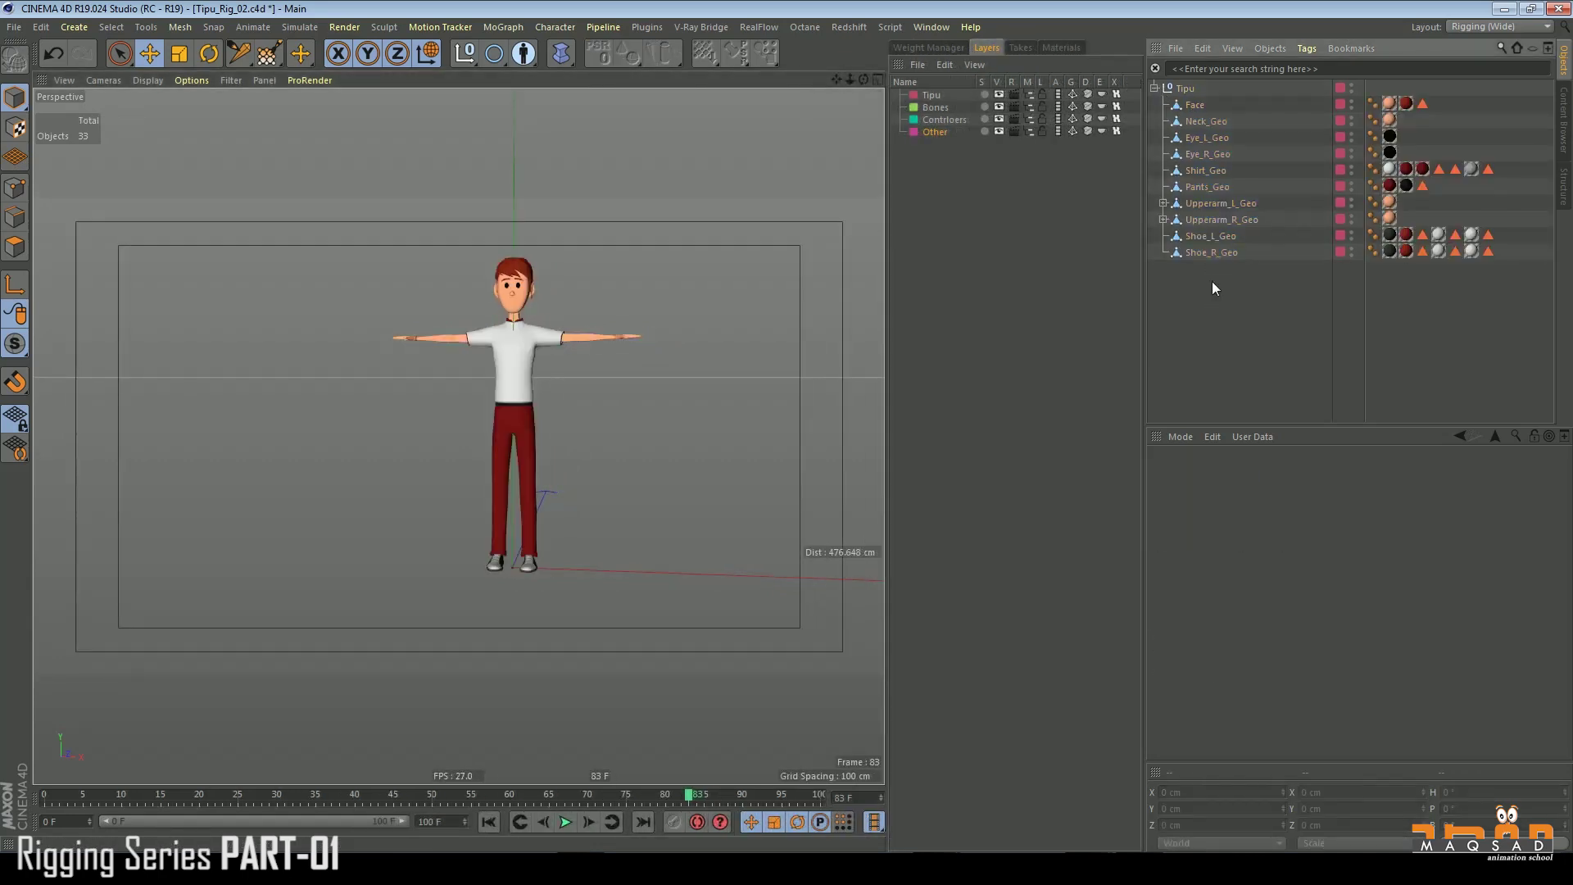
left_click_drag(1235, 281, 1181, 104)
key("alt+g")
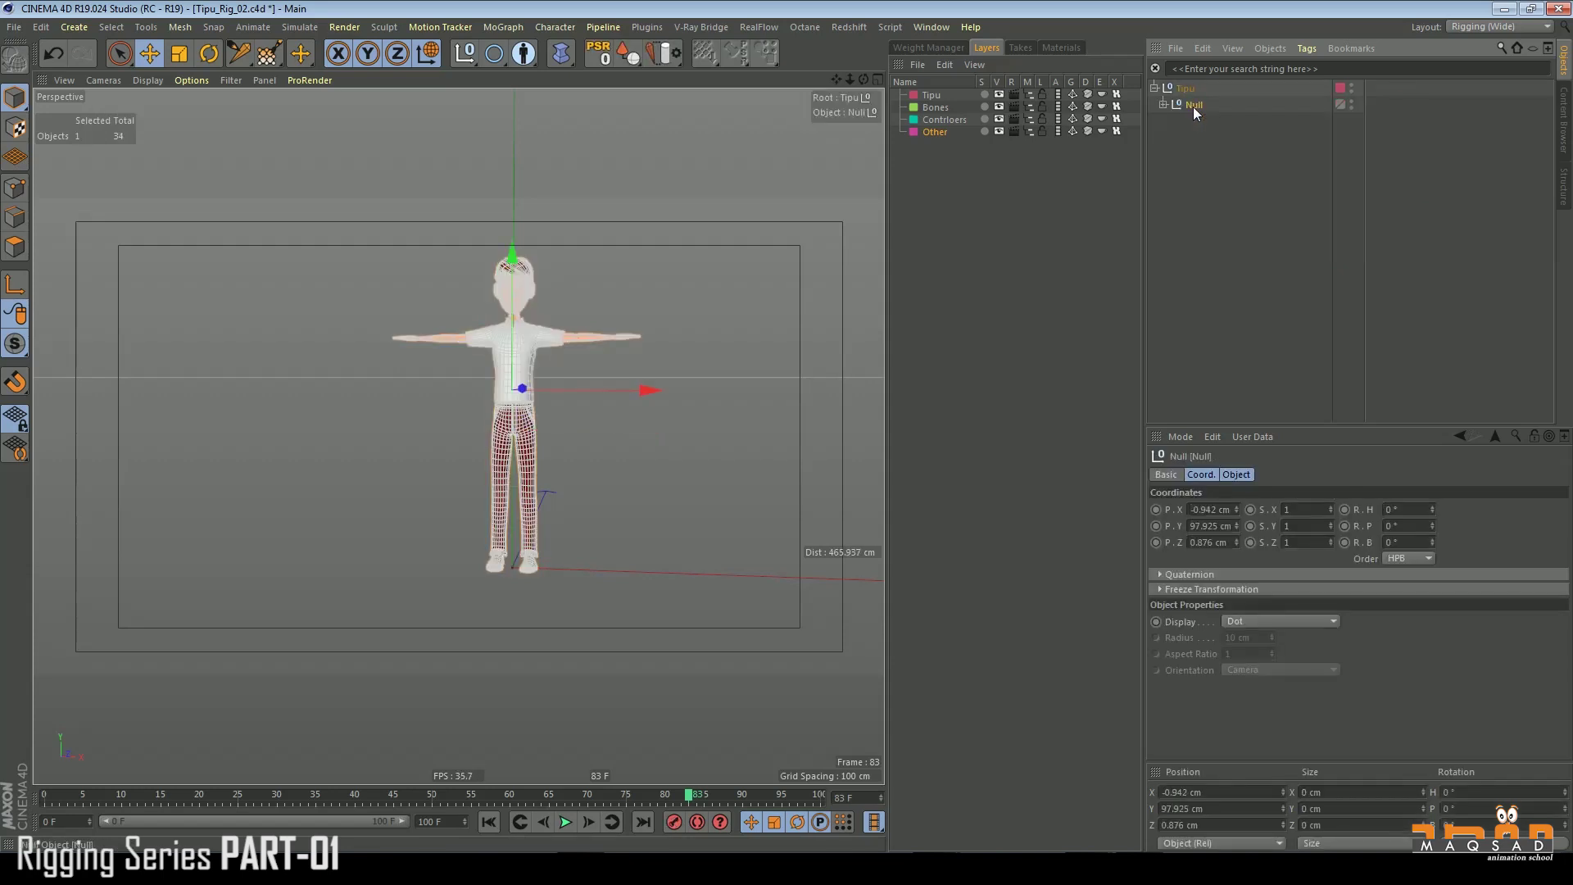
double_click(1193, 106)
type("Mesh")
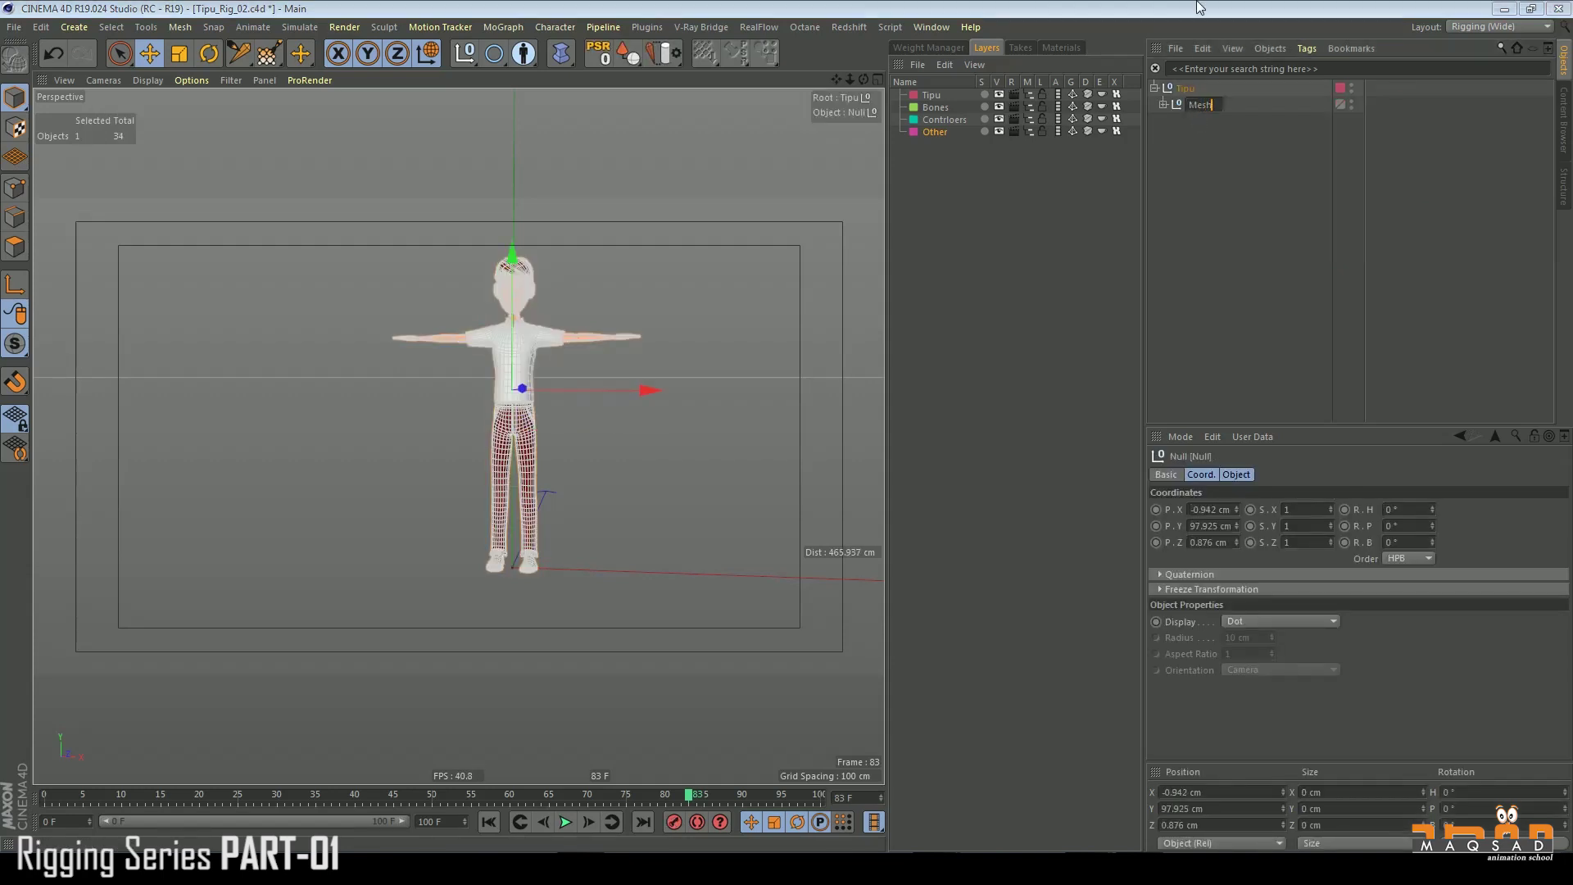
key("Return")
left_click(1204, 138)
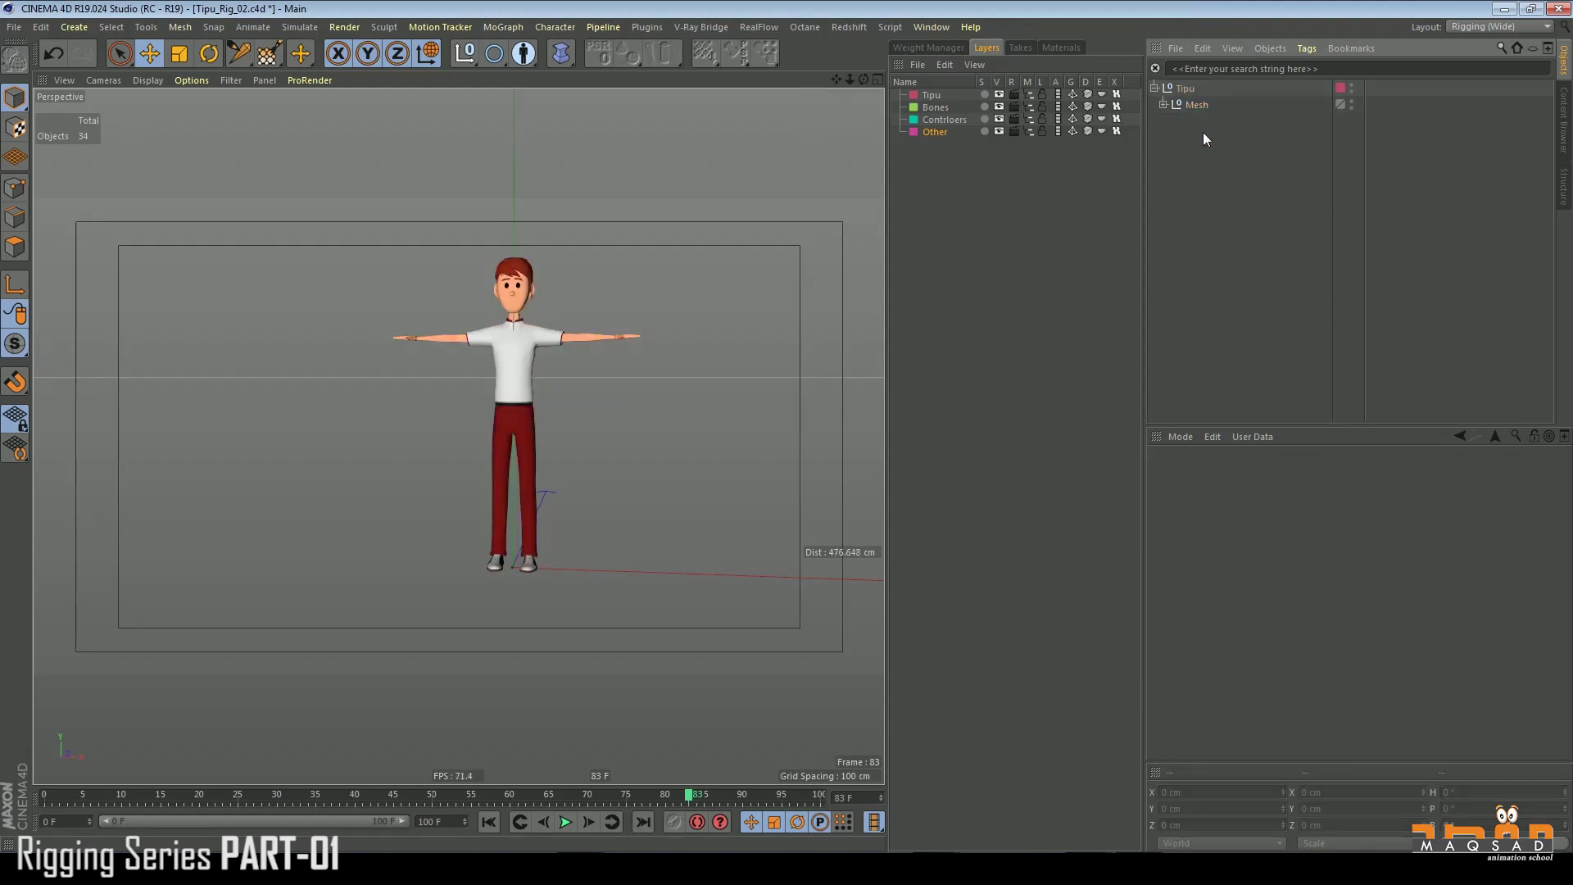
- Create a null, parent it under Tipu and name it Controlers
left_click(465, 53)
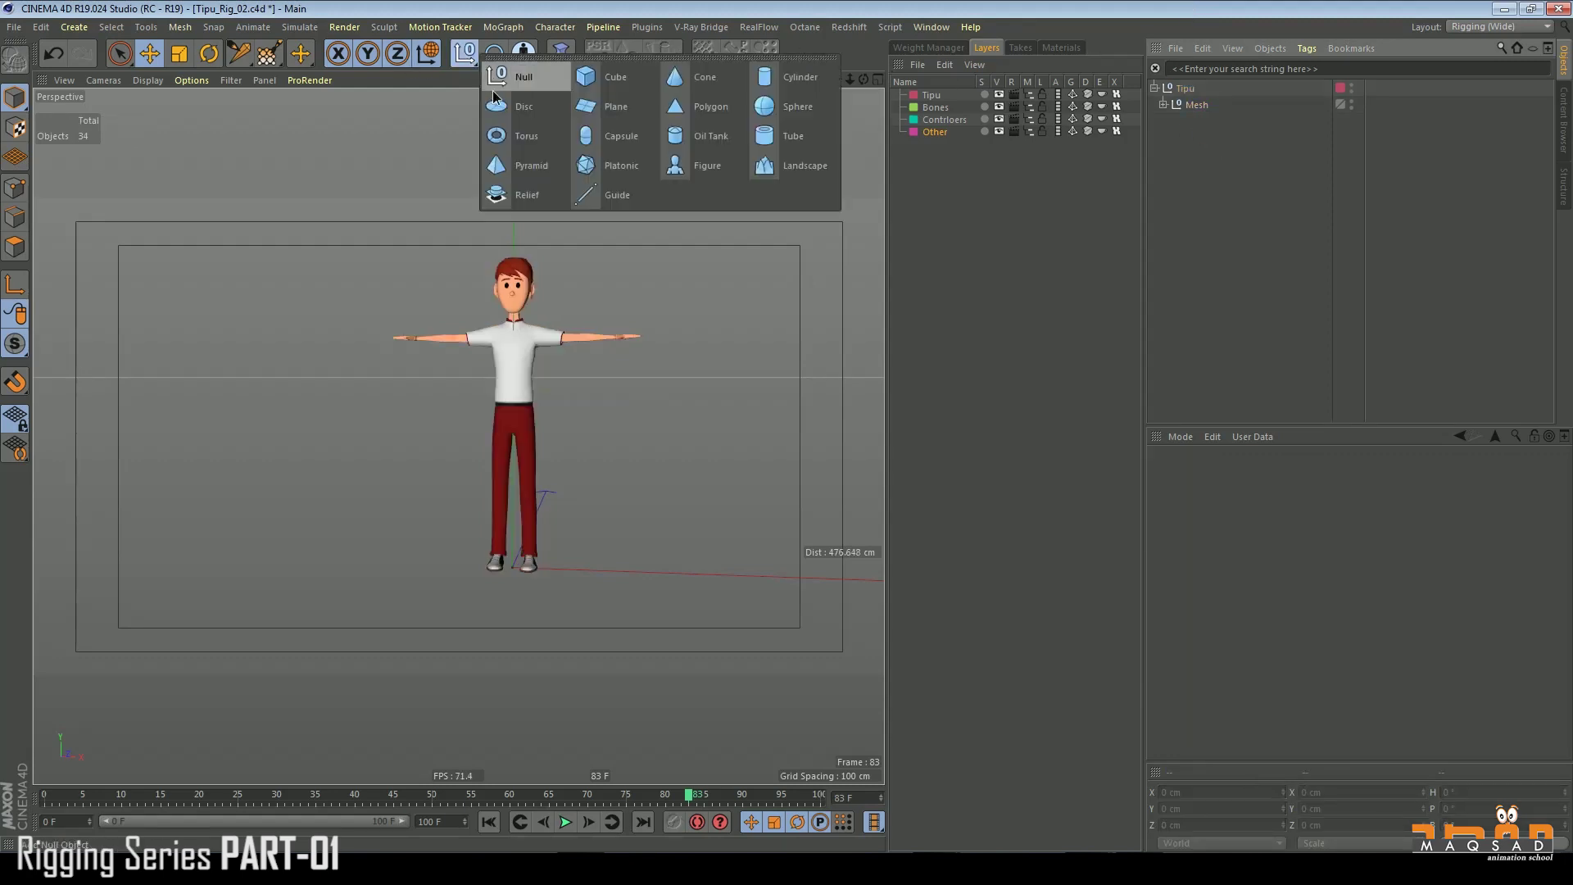
left_click(496, 82)
left_click_drag(1182, 88, 1183, 105)
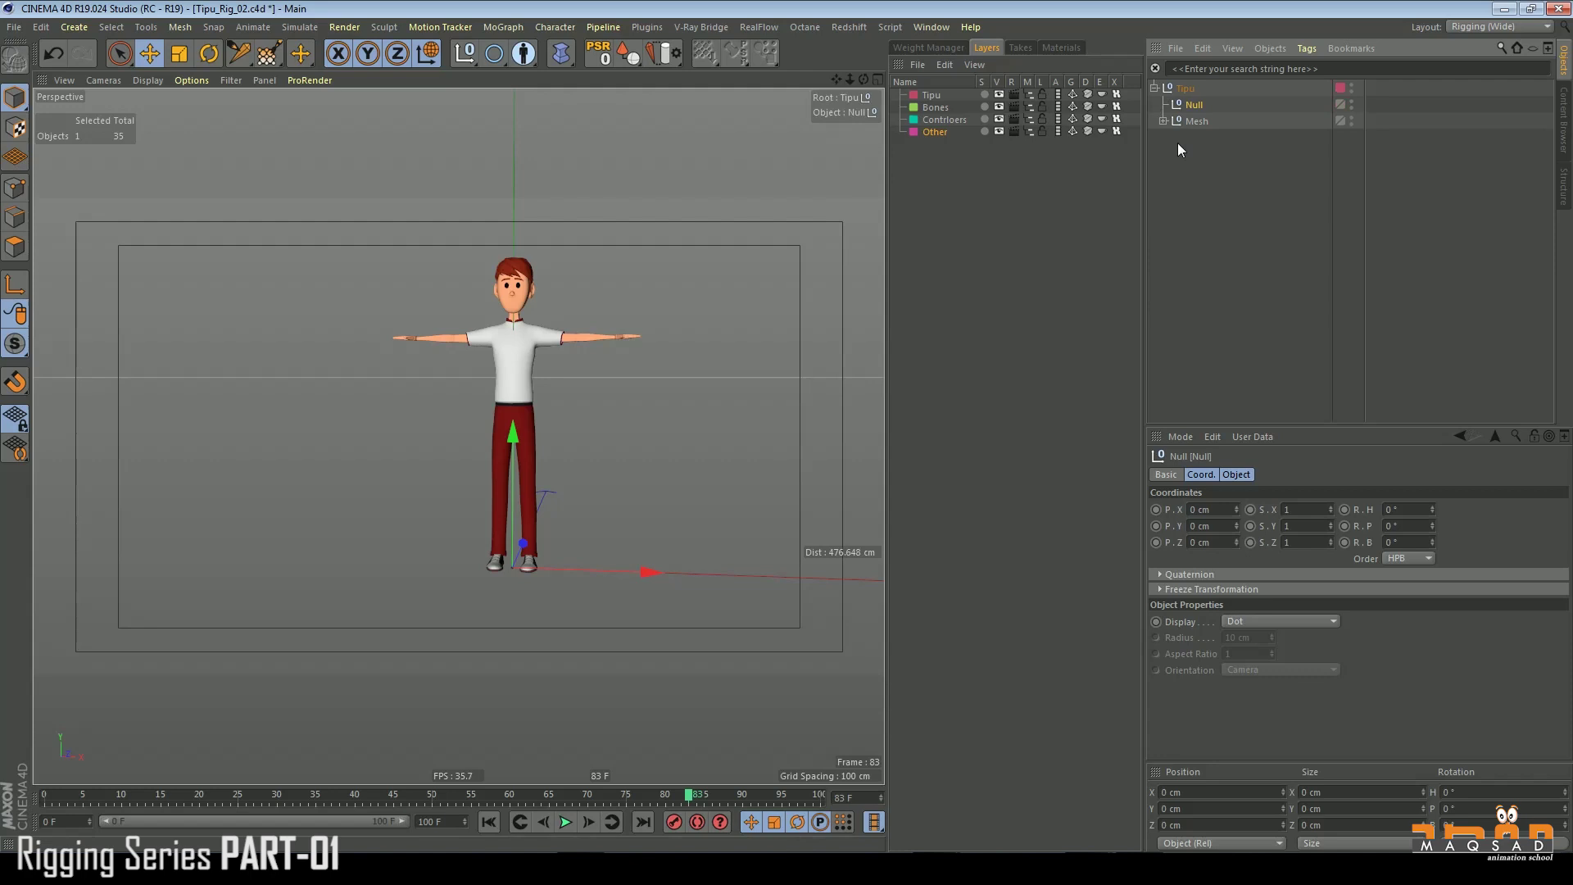
double_click(1195, 105)
type("Co")
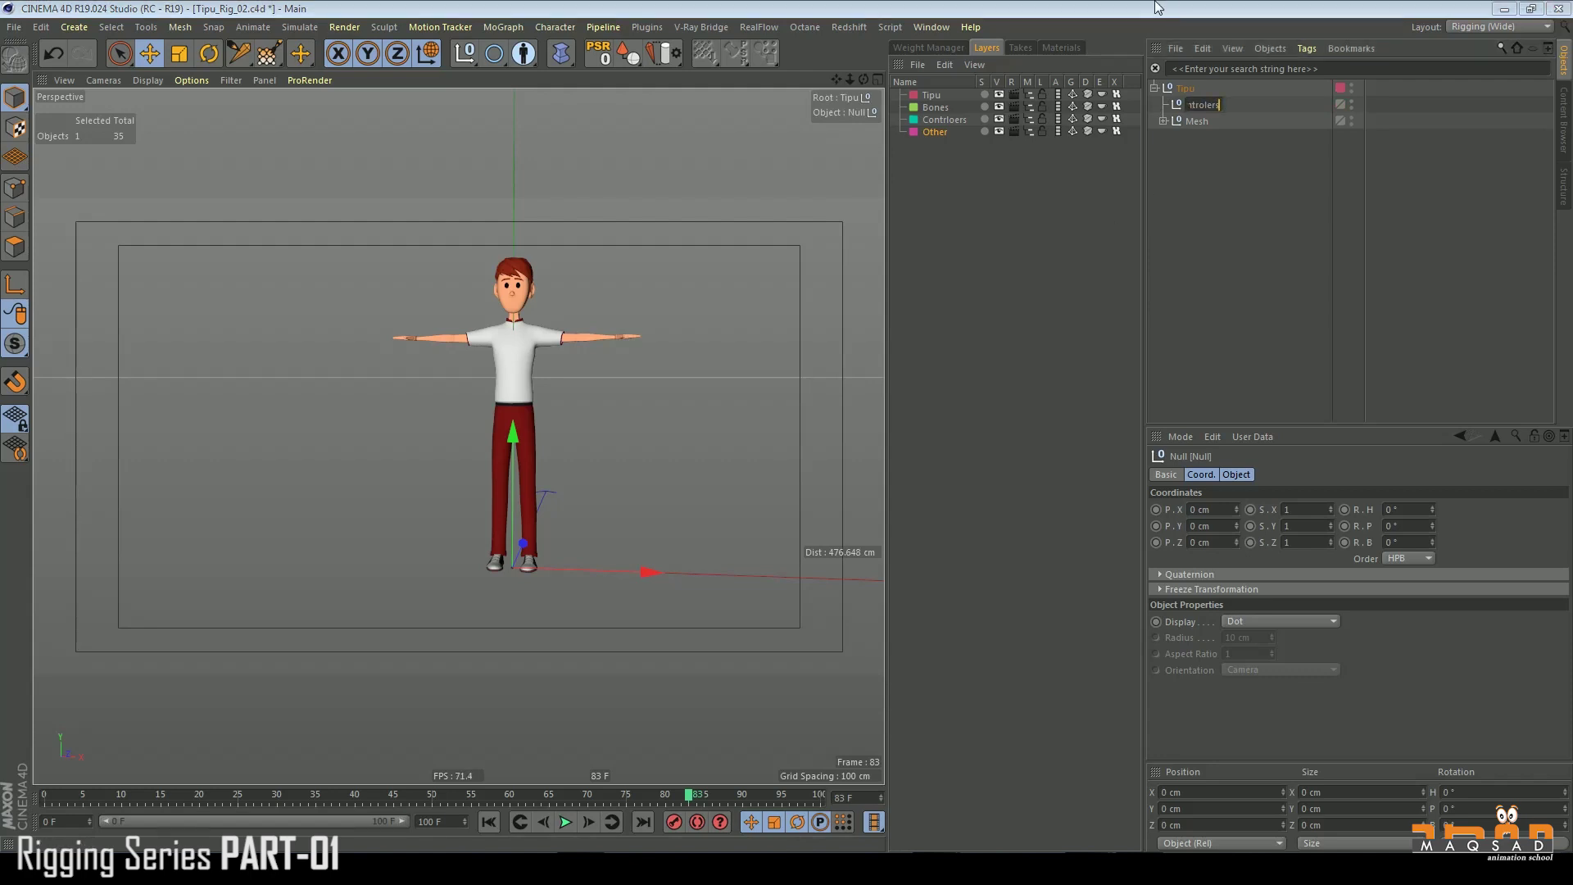
key("Return")
- Place another null under Tipu above Controlers and name it Bones
left_click_drag(1185, 88, 1193, 107)
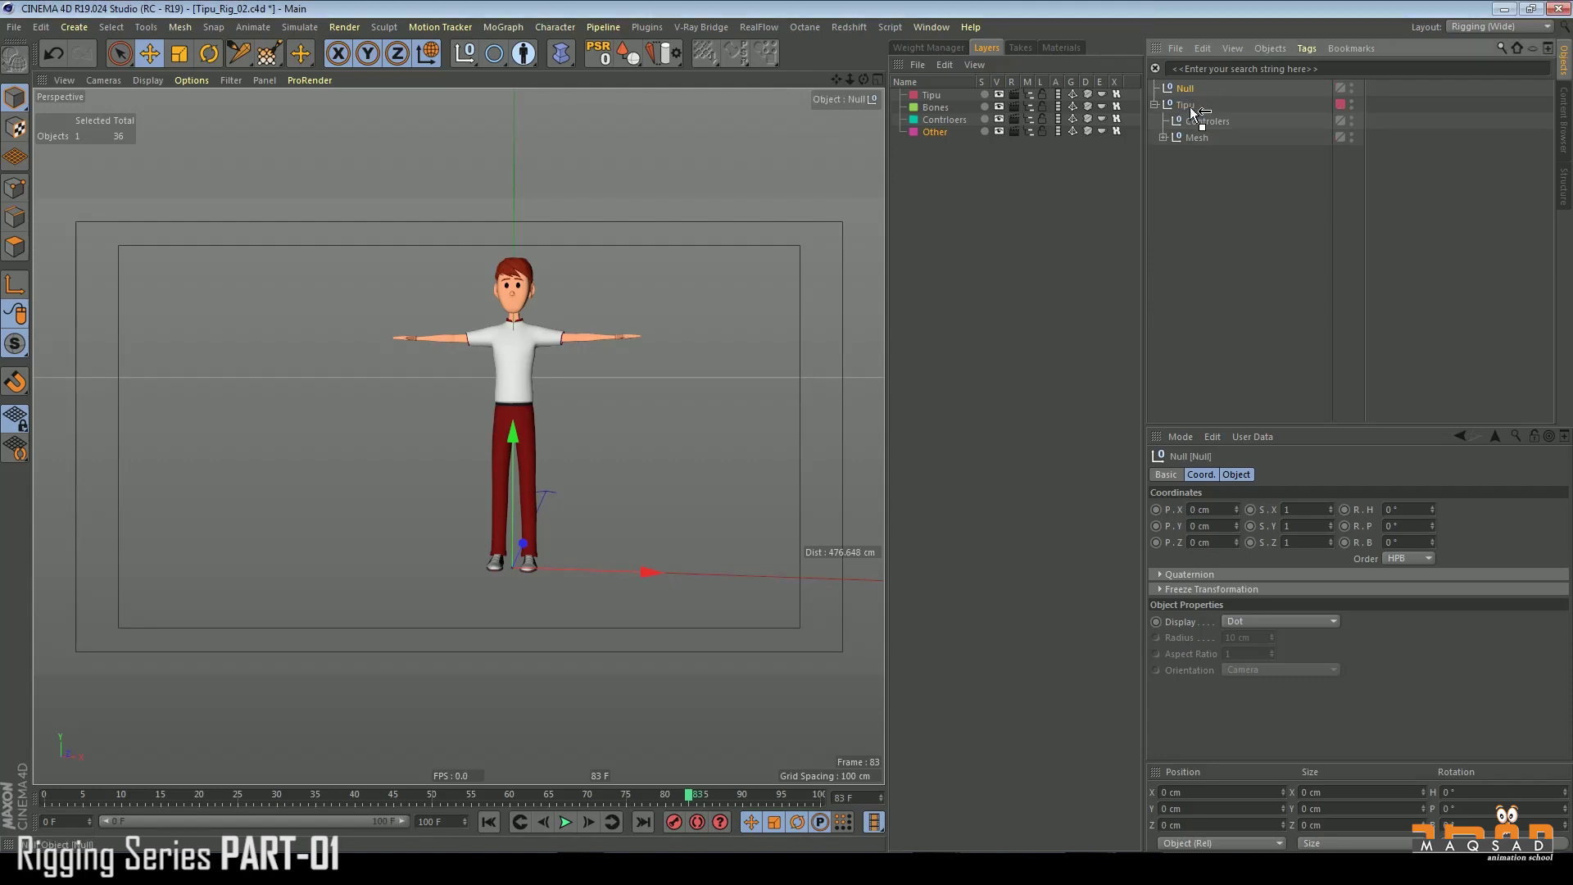
double_click(1194, 105)
type("Bones")
key("Return")
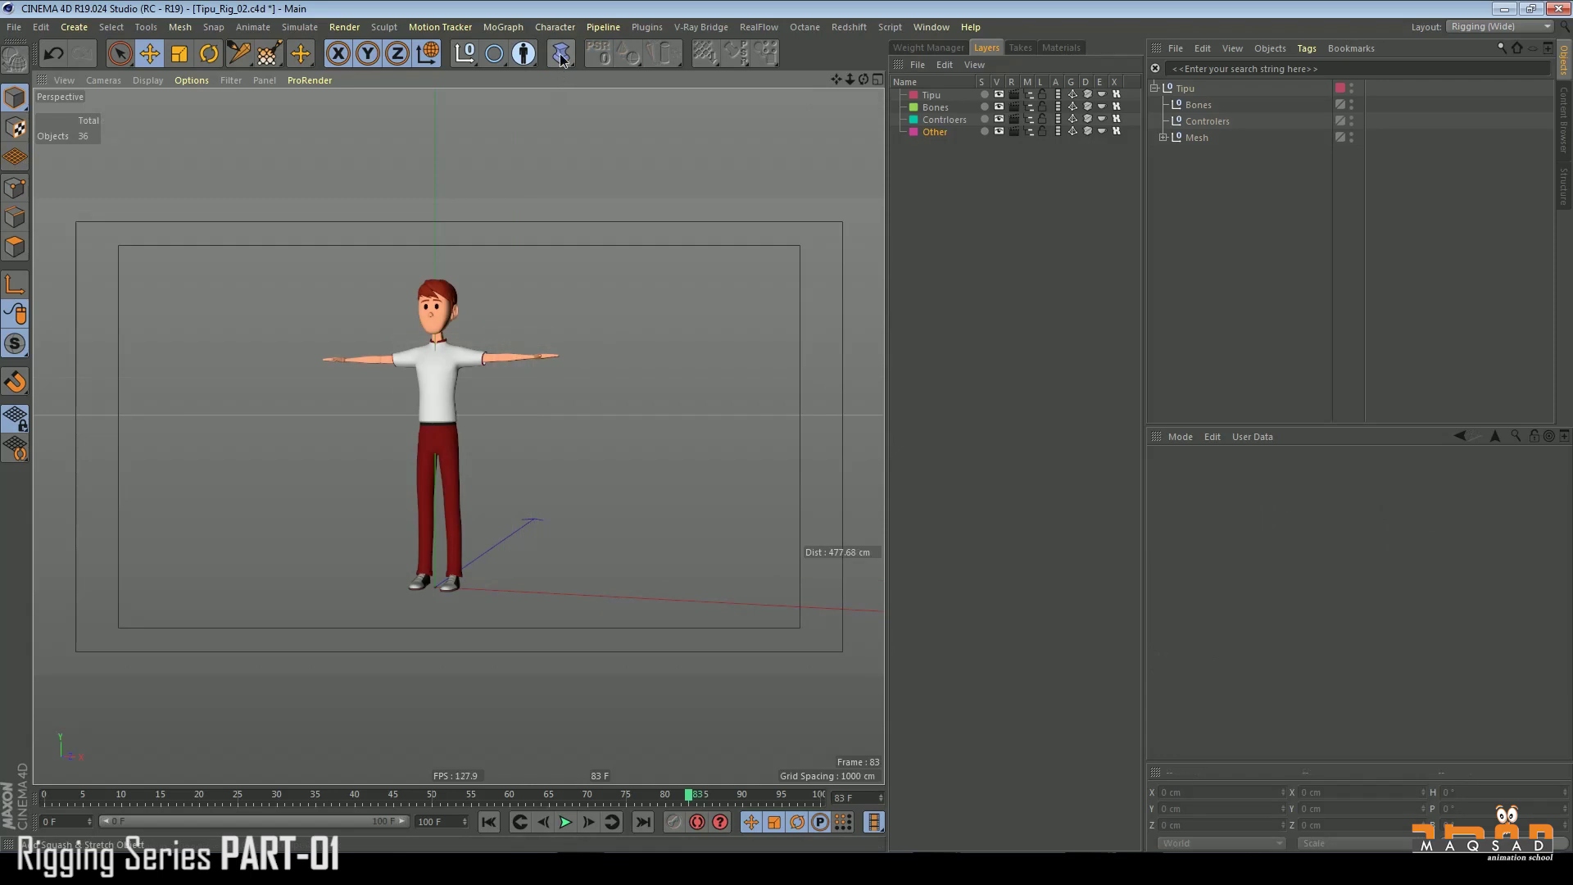
- Add a new joint object to the scene at the character's feet
left_click(560, 53)
left_click(554, 27)
left_click(574, 264)
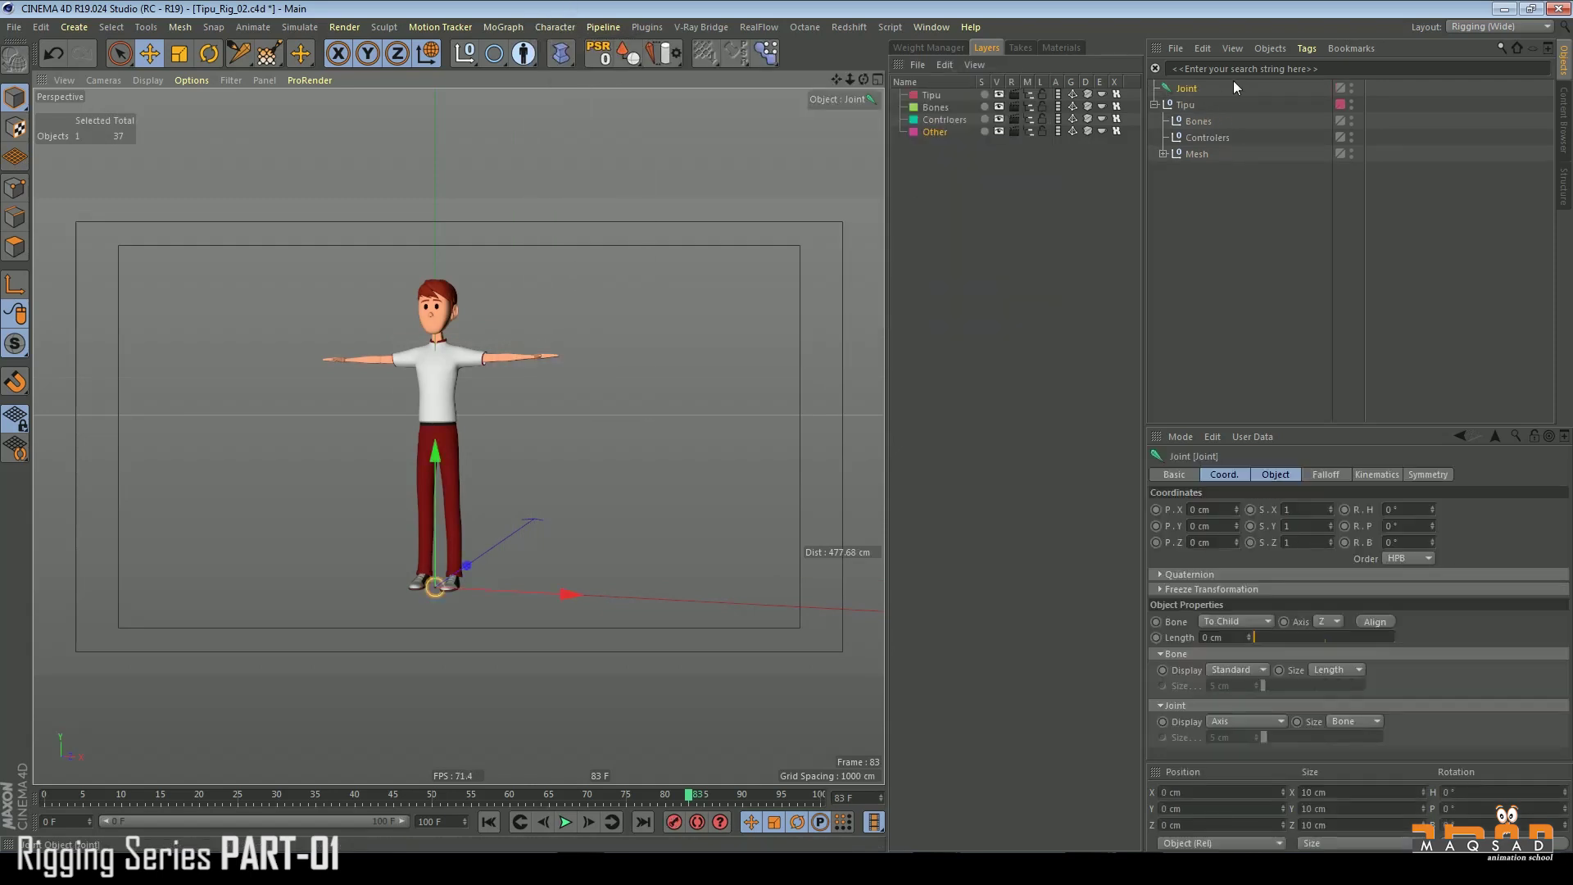
middle_click_drag(389, 506, 451, 403, "alt")
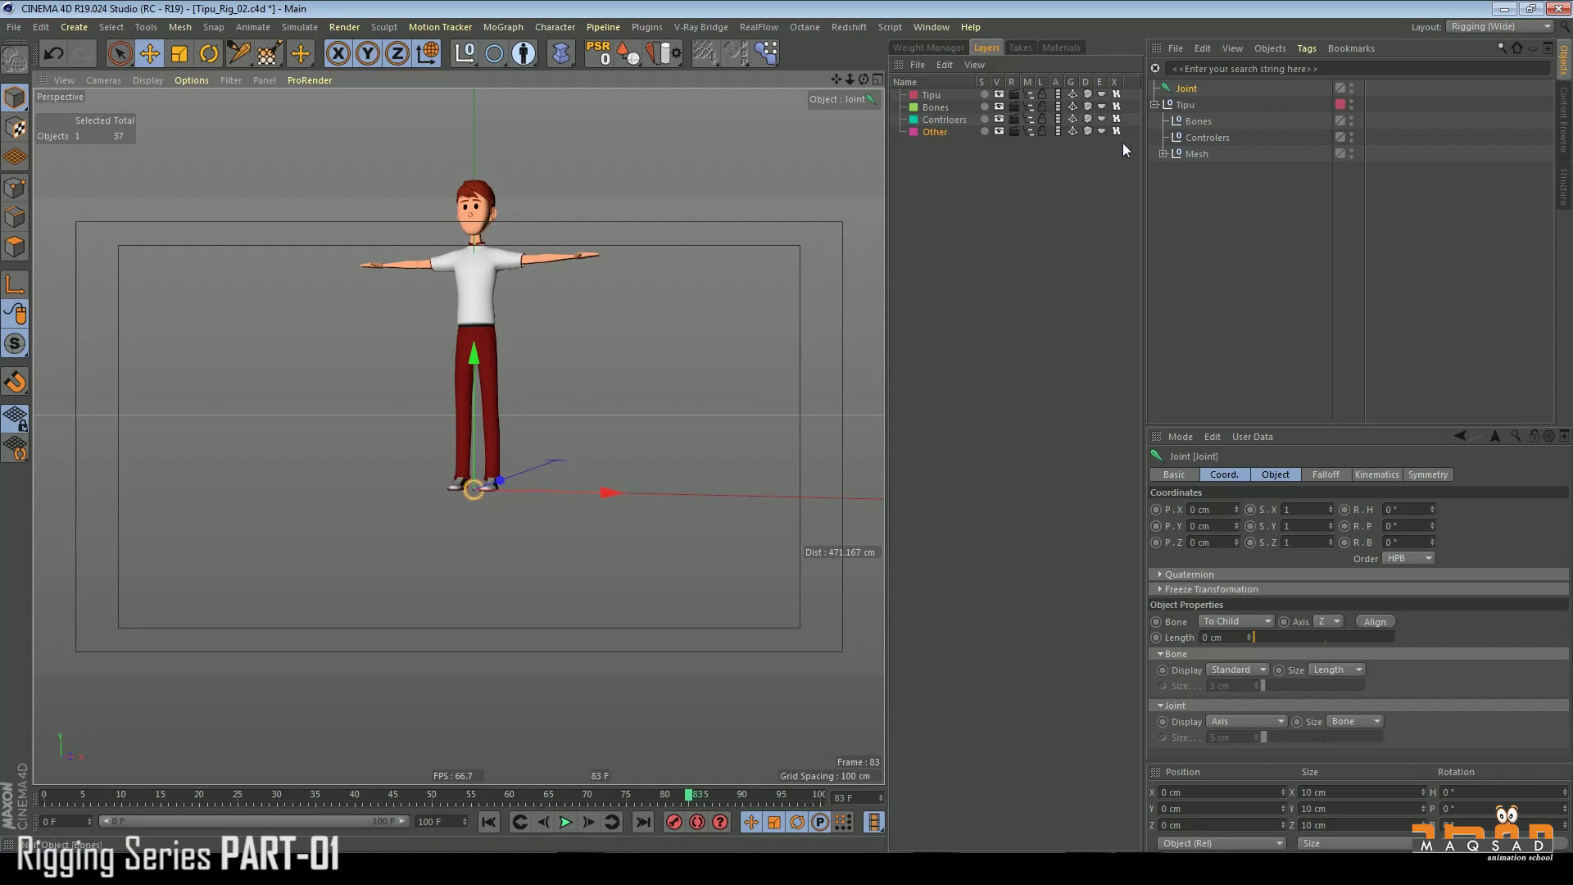
scroll(578, 431, "up", 5)
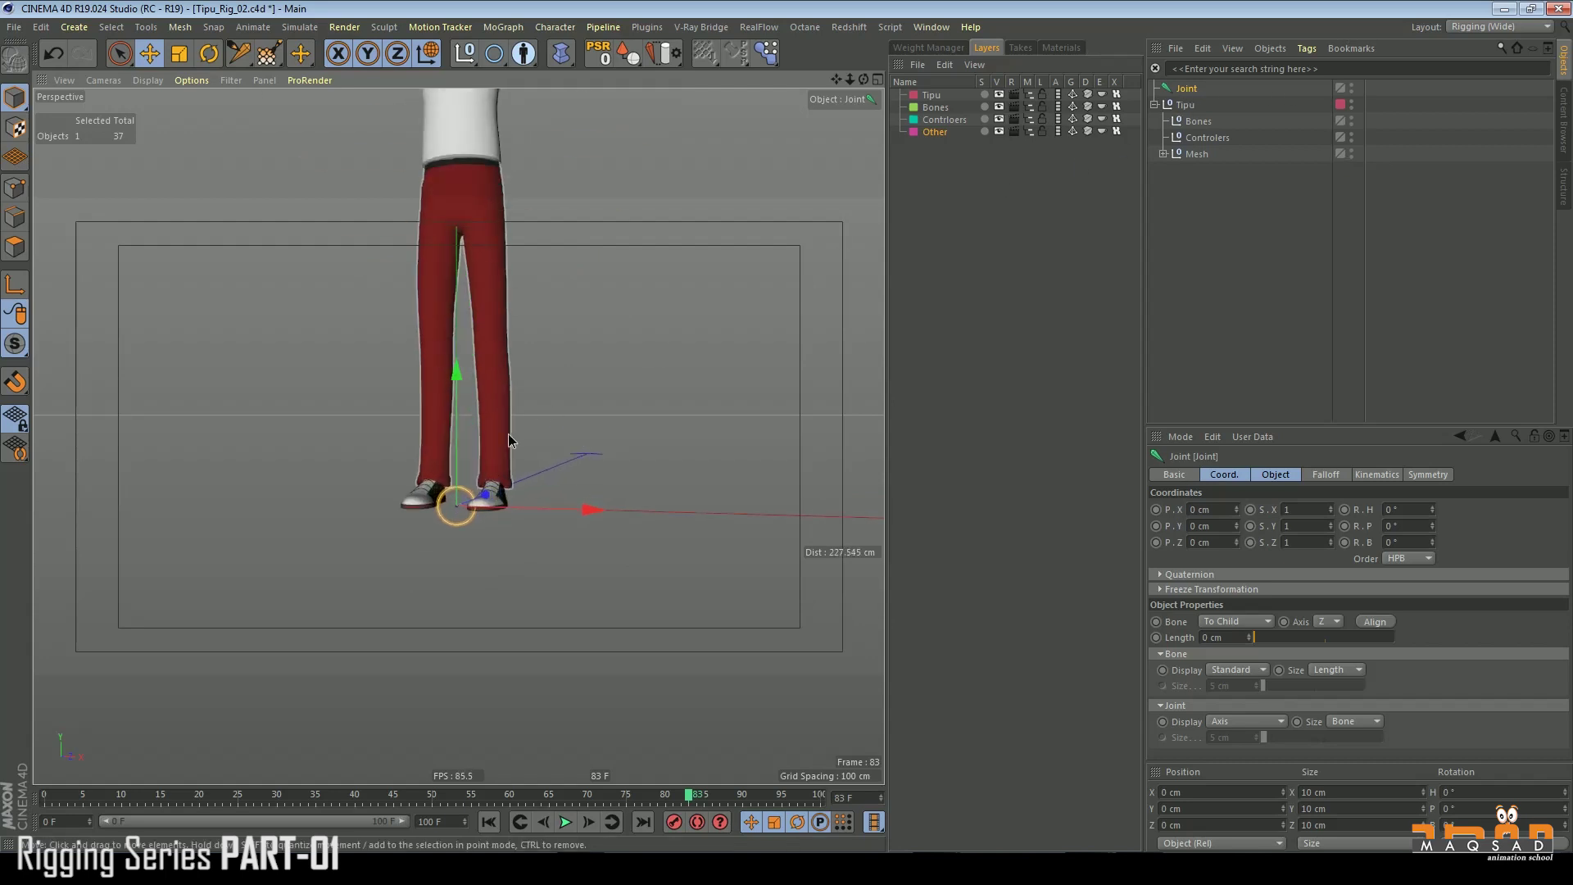
left_click_drag(508, 440, 351, 461, "alt")
left_click_drag(439, 390, 587, 380, "alt")
- Show the character in the front view with wireframe display
key("F4")
scroll(562, 328, "up", 6)
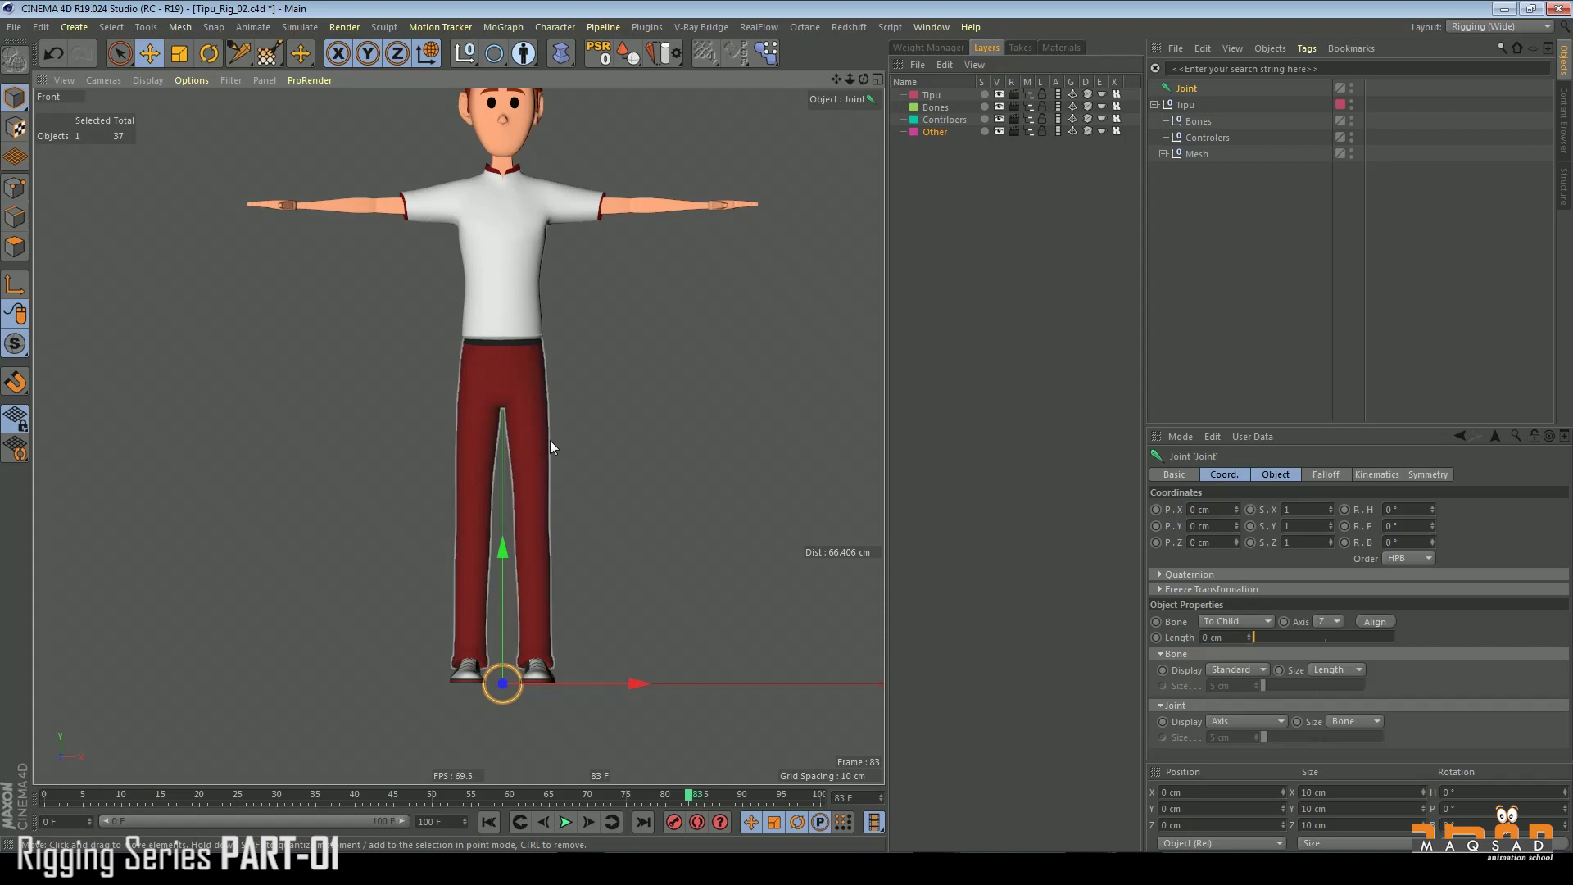
key("n")
key("f")
- Move the joint to the character's left hip, at about X 6.4 cm and Y 76.4 cm
mouse_move(494, 587)
left_mouse_down()
mouse_move(515, 239)
mouse_move(518, 283)
left_mouse_up()
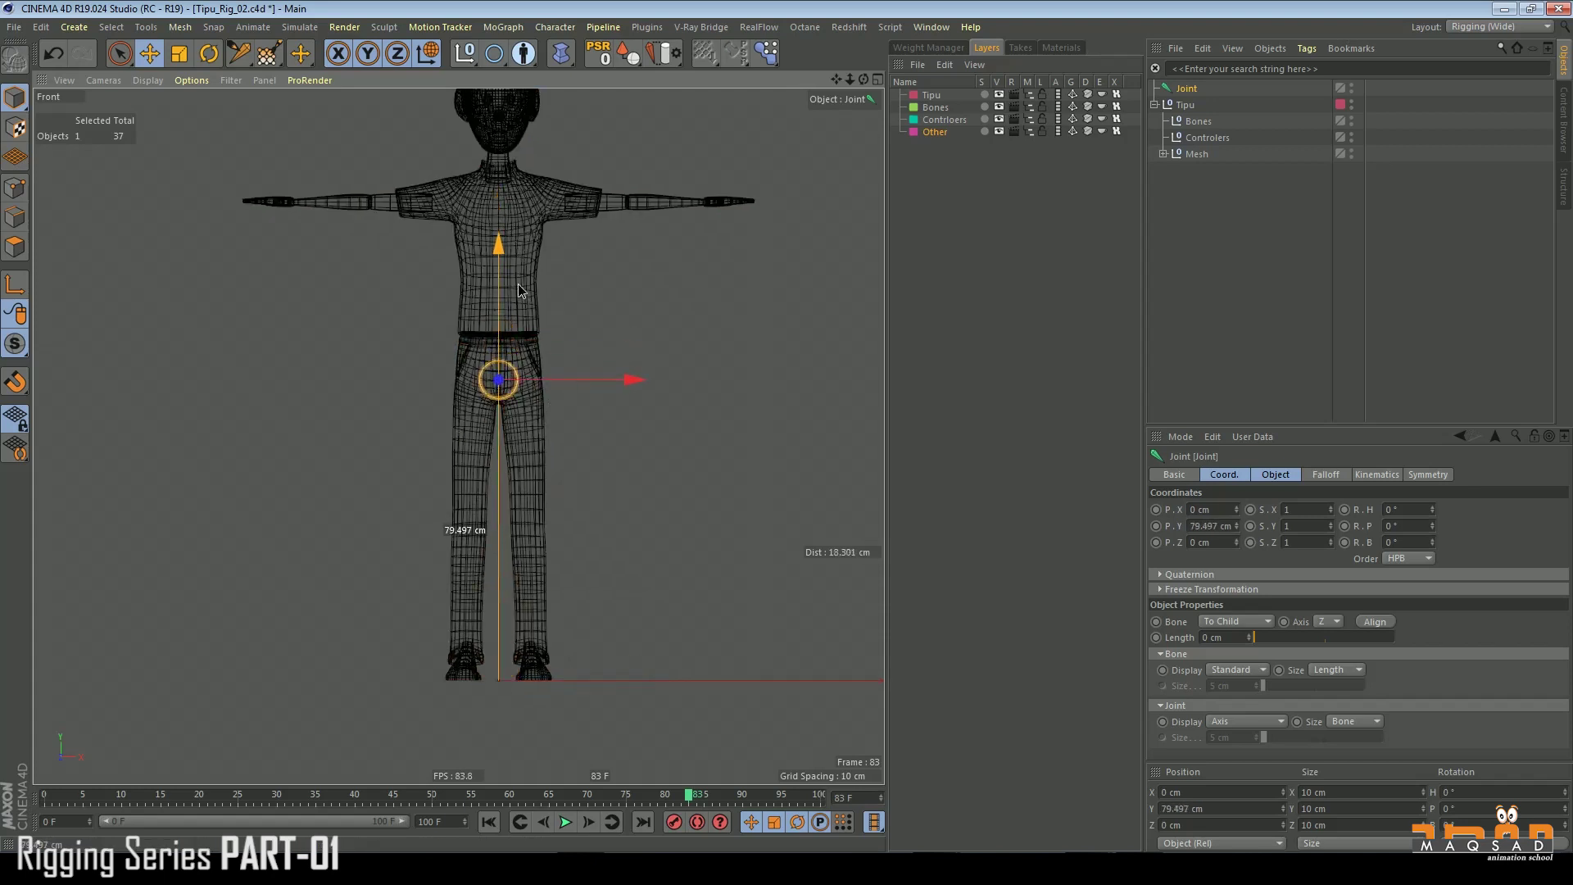
scroll(516, 328, "up", 5)
scroll(516, 361, "up", 2)
left_click_drag(559, 385, 656, 387)
left_click_drag(598, 344, 598, 417)
middle_click_drag(462, 443, 446, 314, "alt")
left_click_drag(635, 337, 626, 338)
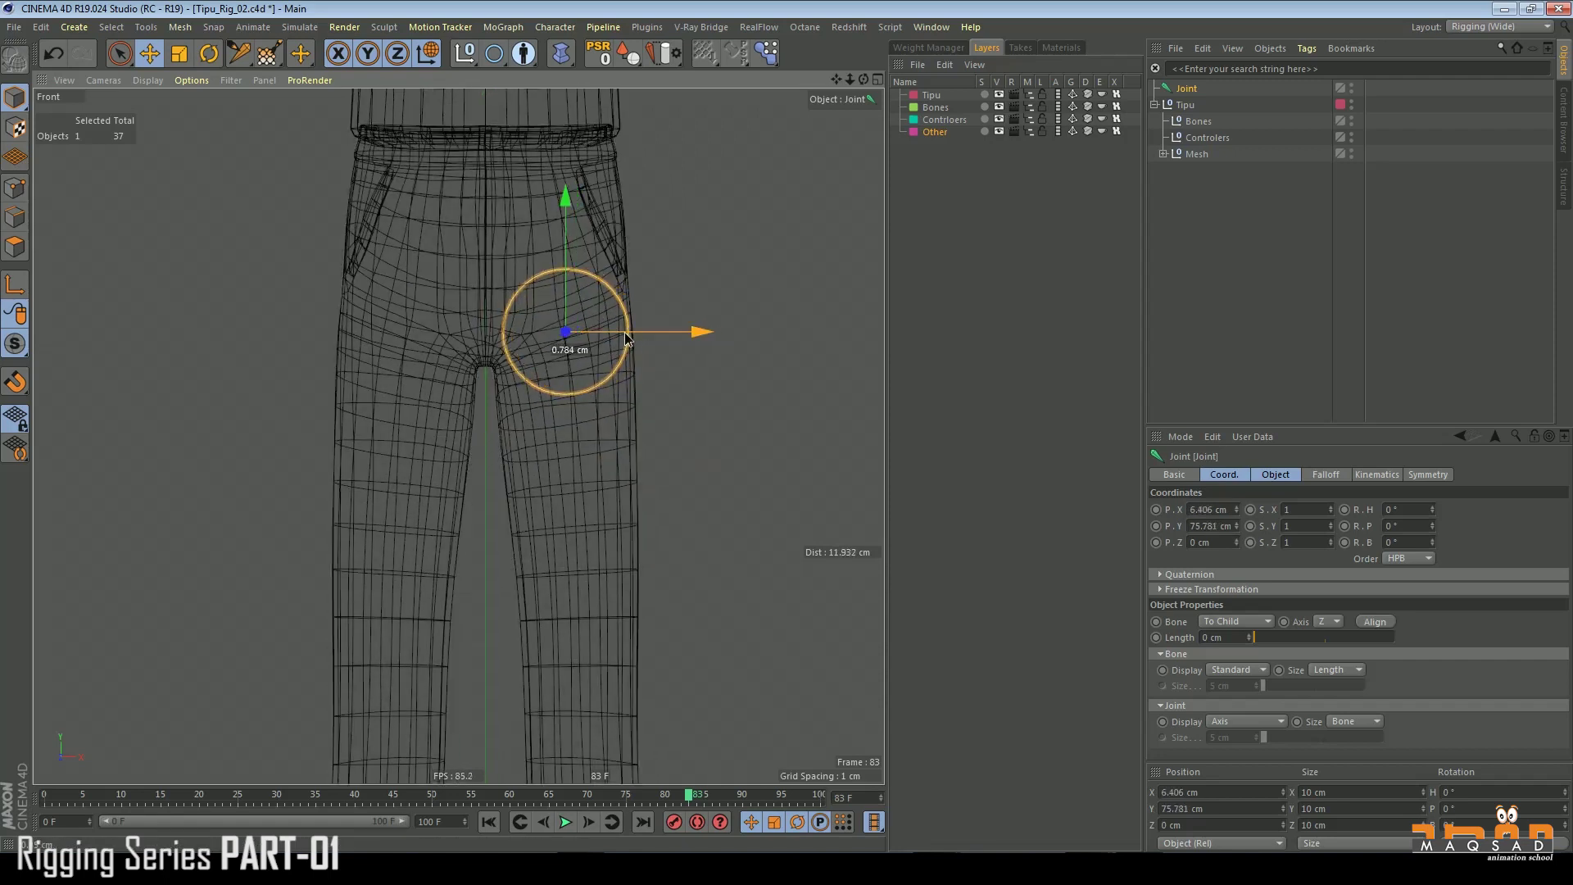
left_click_drag(565, 271, 562, 260)
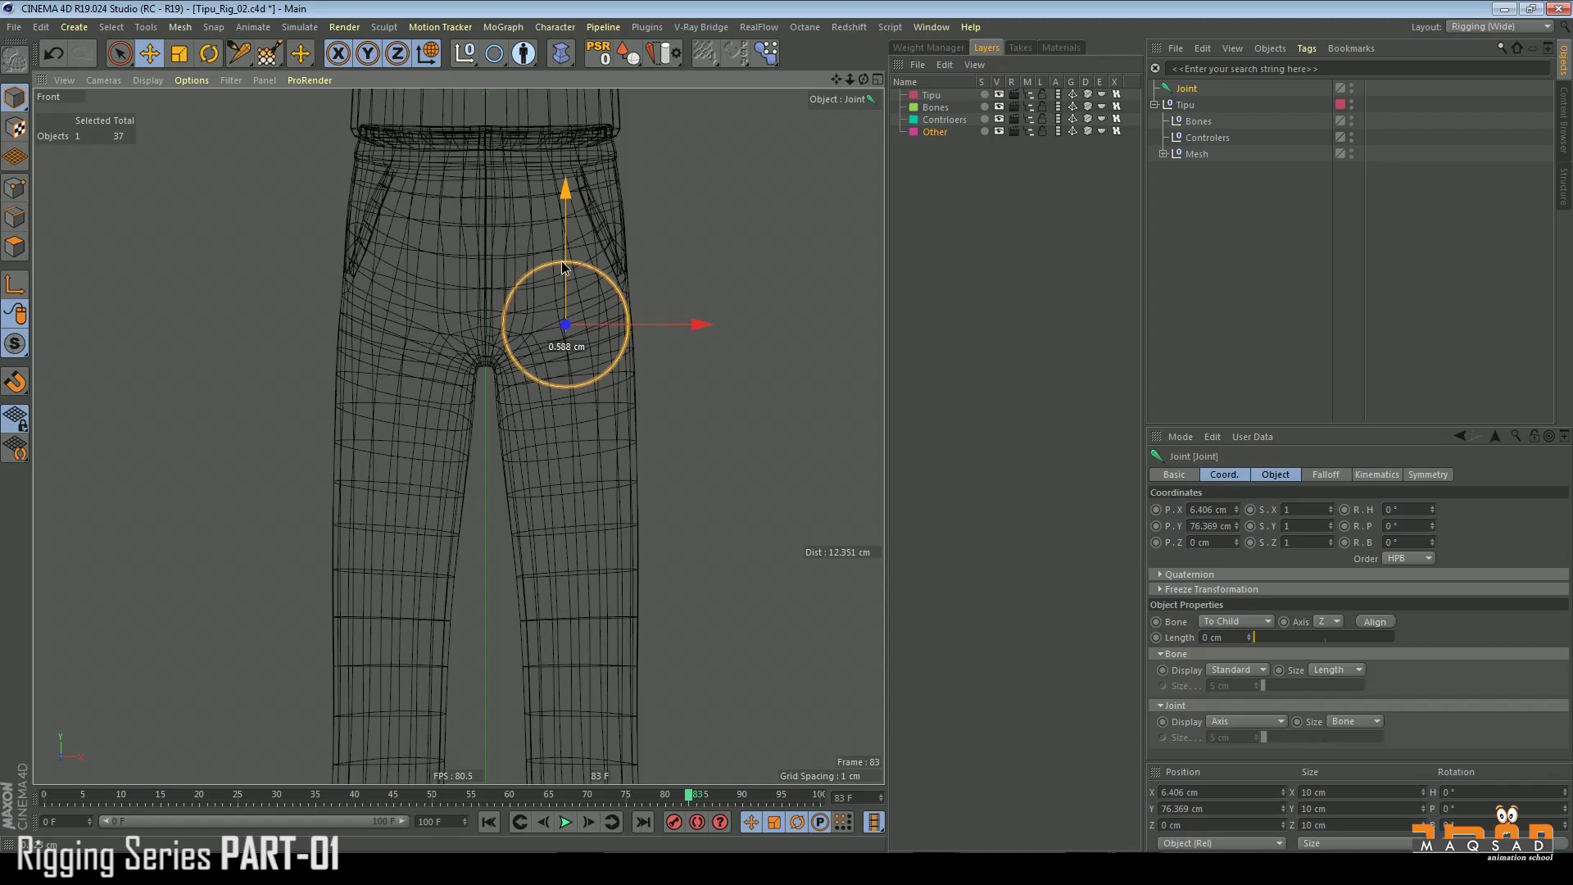
scroll(573, 278, "up", 1)
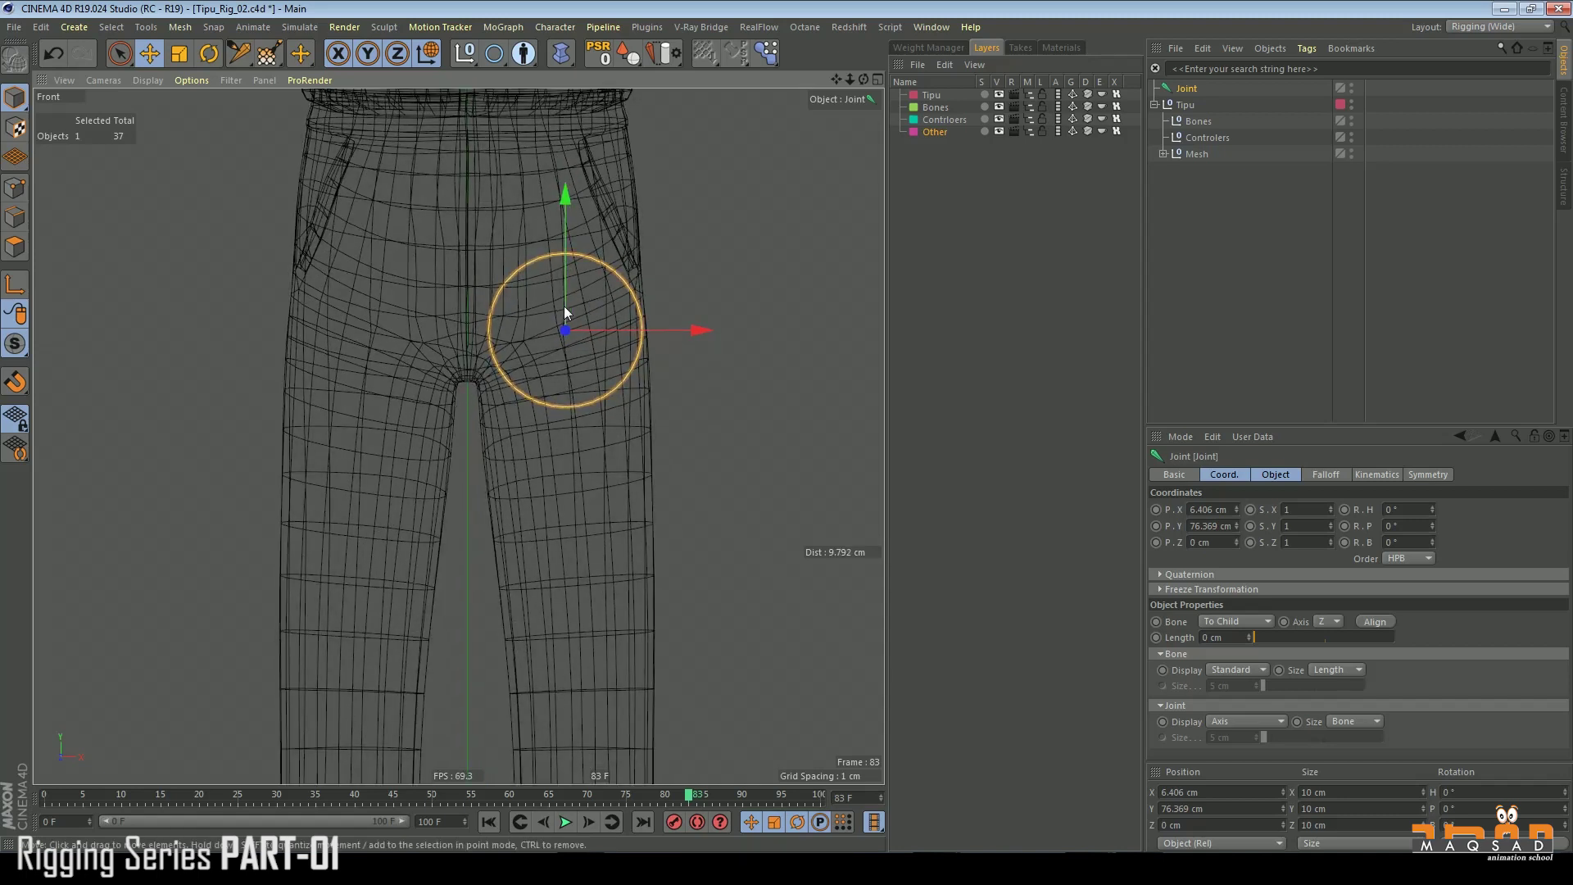
scroll(563, 307, "up", 1)
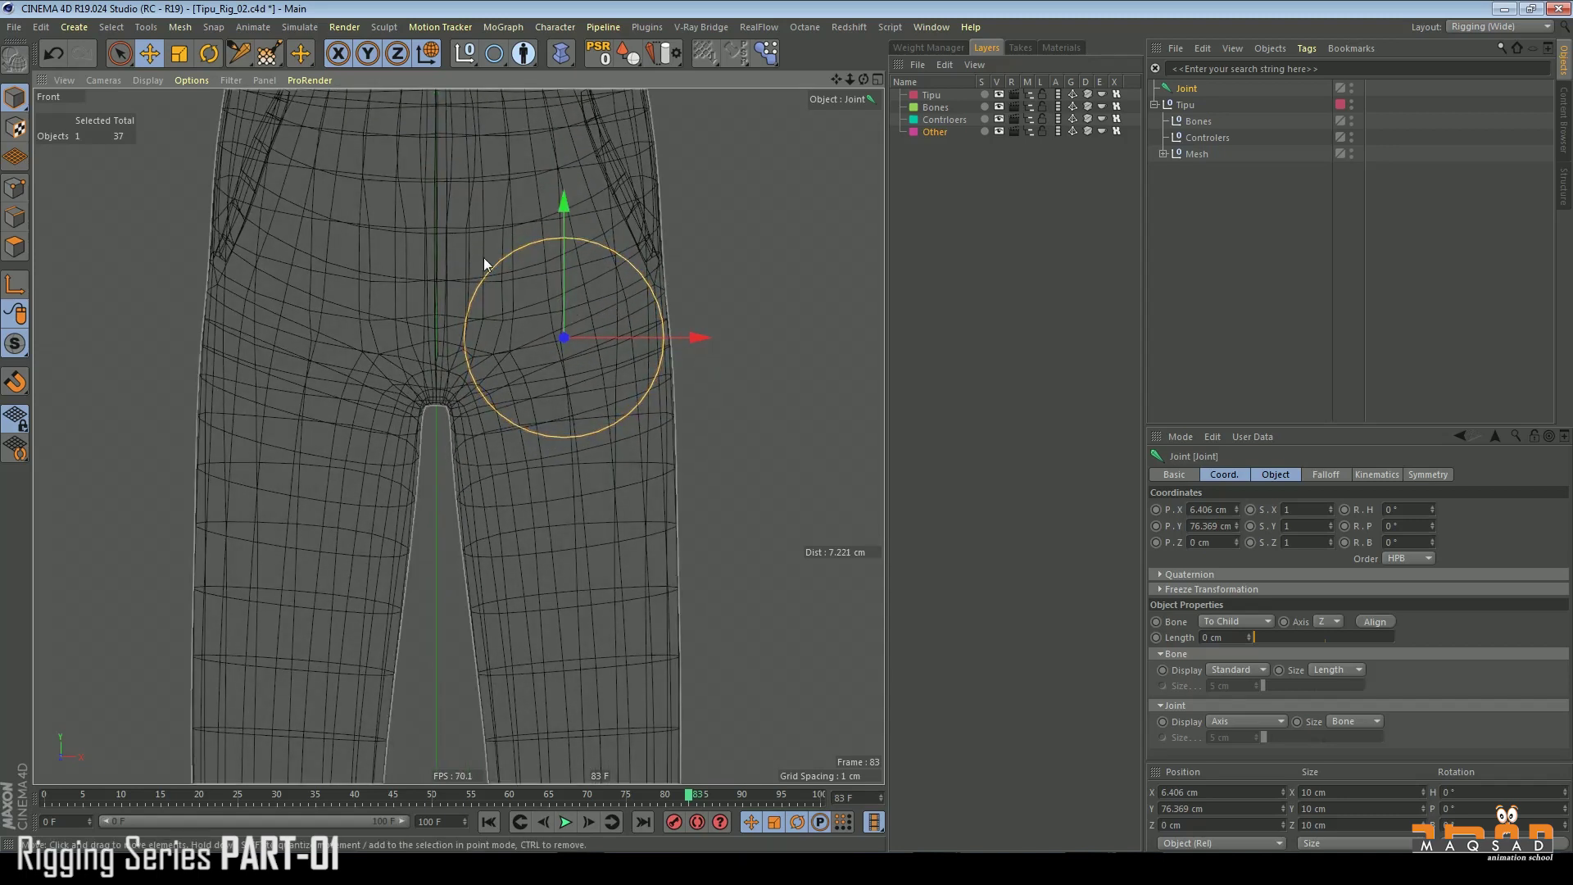
- Enable all viewport display filters, including the grid, and refine the hip joint's position to about X 6.1 cm, Y 76.3 cm
left_click(231, 81)
left_click(238, 95)
left_click_drag(637, 248, 615, 251)
scroll(592, 274, "down", 2)
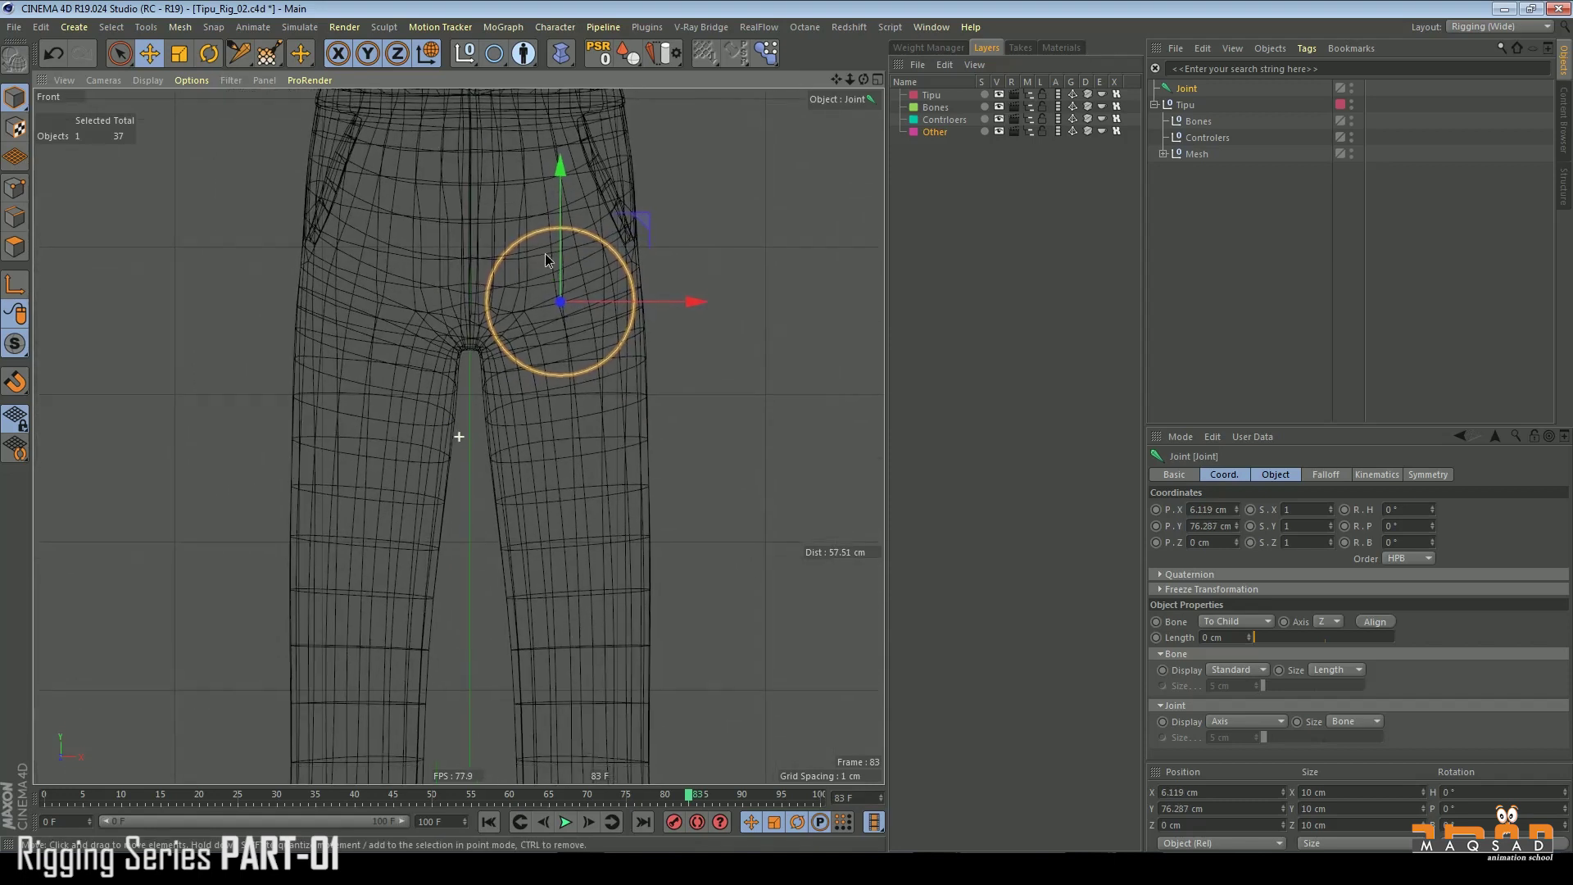
- Center the hip joint in the leg's depth in the left view, at about Z 5.3 cm
scroll(512, 262, "down", 2)
key("F3")
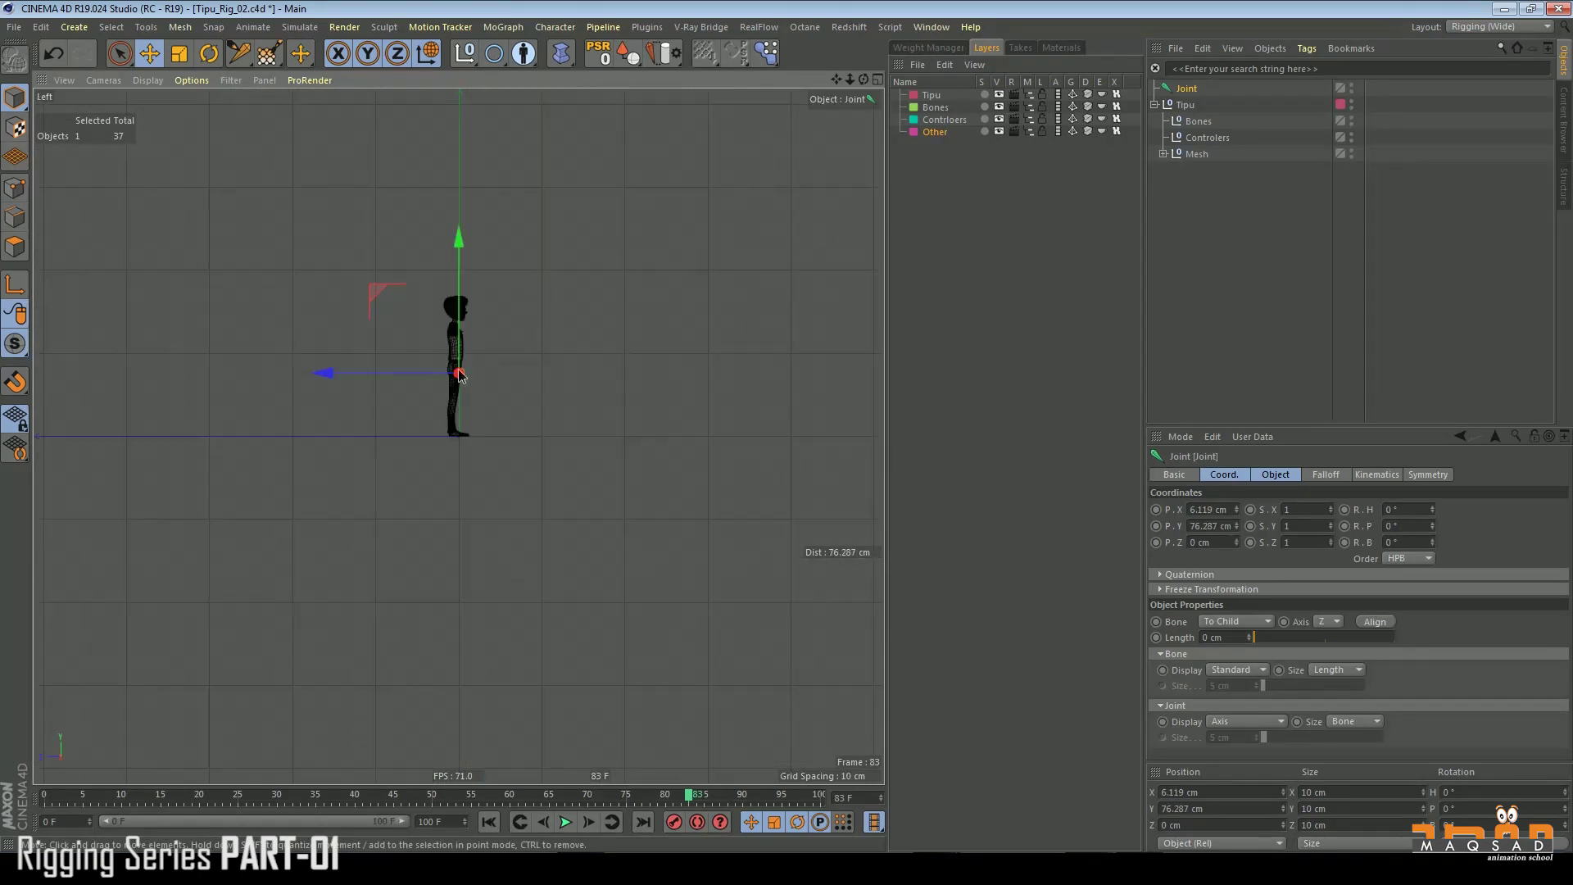
scroll(460, 376, "up", 5)
left_click_drag(416, 415, 360, 415)
- Duplicate the hip joint straight down to the left knee in the front view, at about Y 40.9 cm
key("F4")
scroll(590, 361, "up", 3)
middle_click_drag(337, 421, 481, 299, "alt")
scroll(480, 298, "up", 4)
middle_click_drag(469, 459, 442, 410, "alt")
scroll(466, 247, "down", 3)
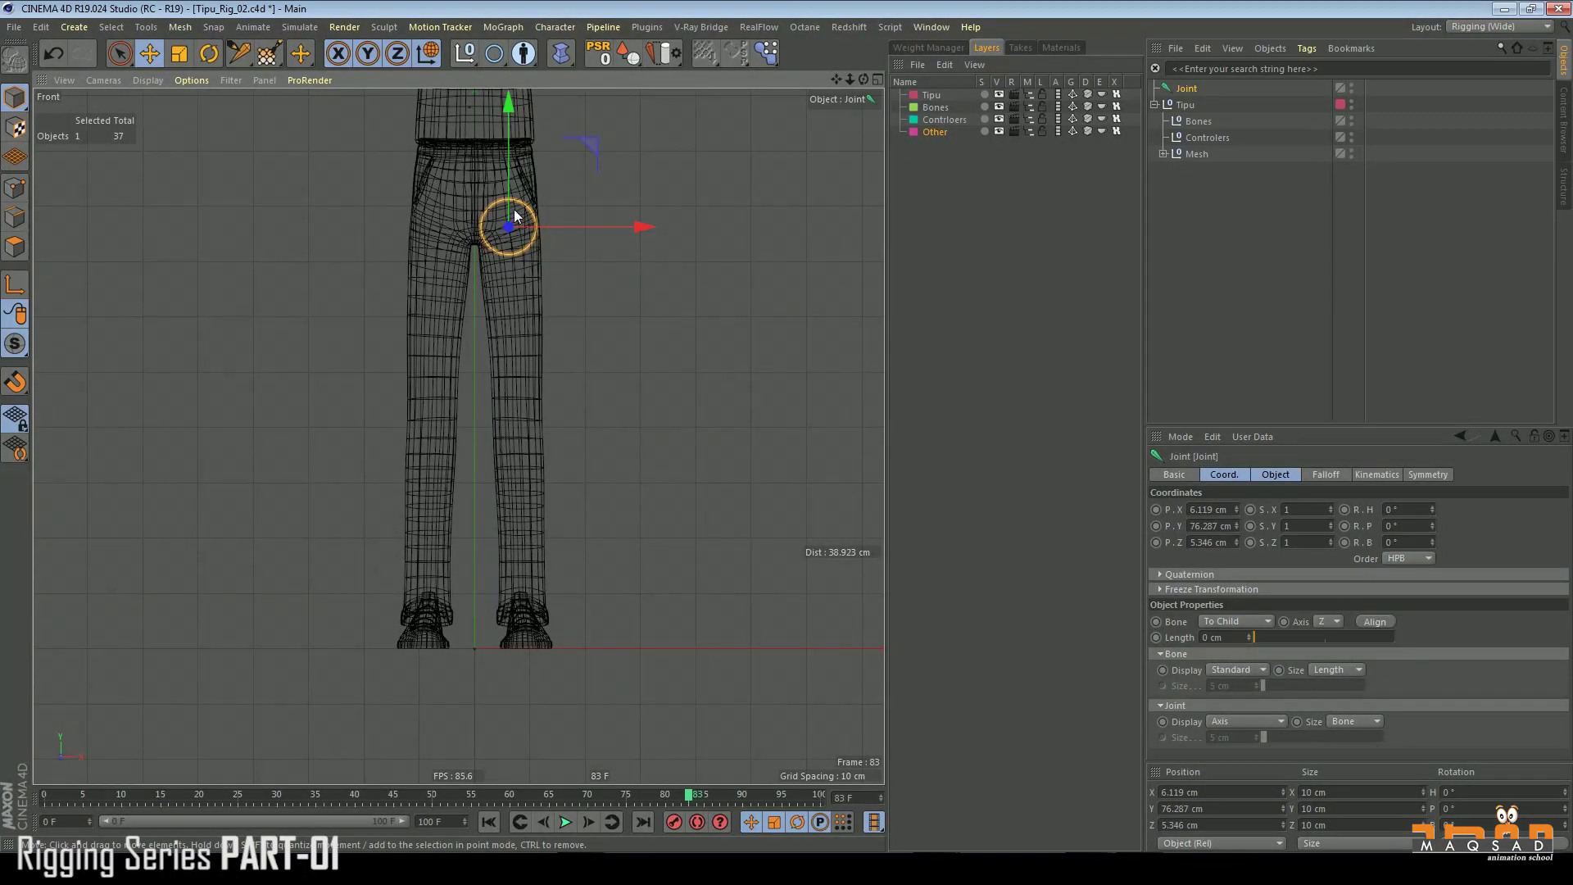
left_click_drag(509, 168, 540, 362, "ctrl")
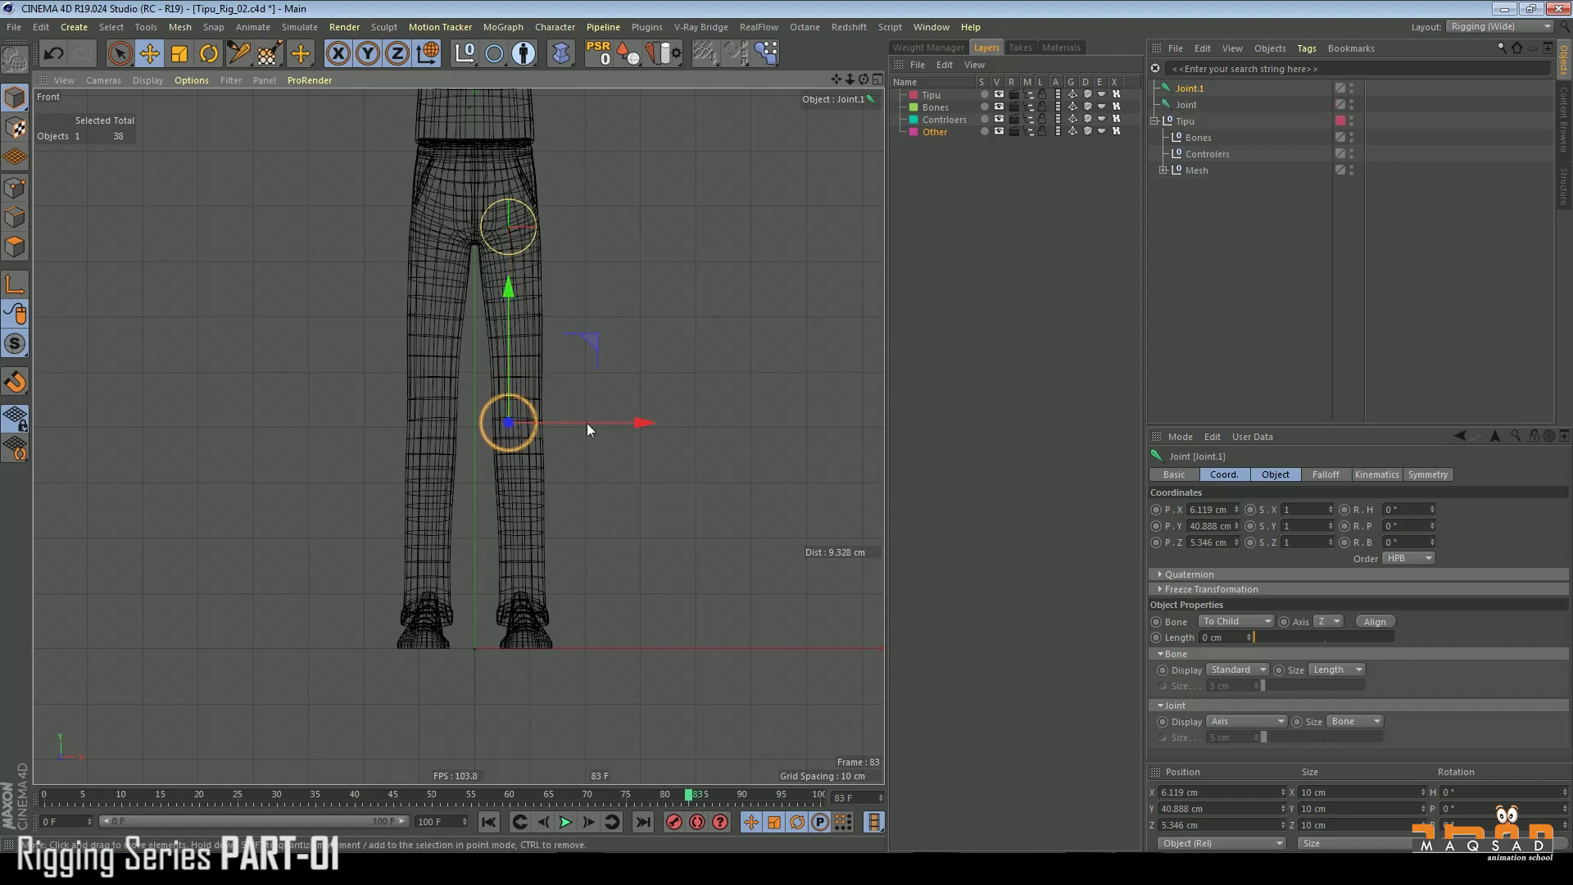
- Center the knee joint in the leg's depth in the left view, at about Z 7.0 cm
scroll(577, 420, "up", 4)
scroll(518, 415, "down", 2)
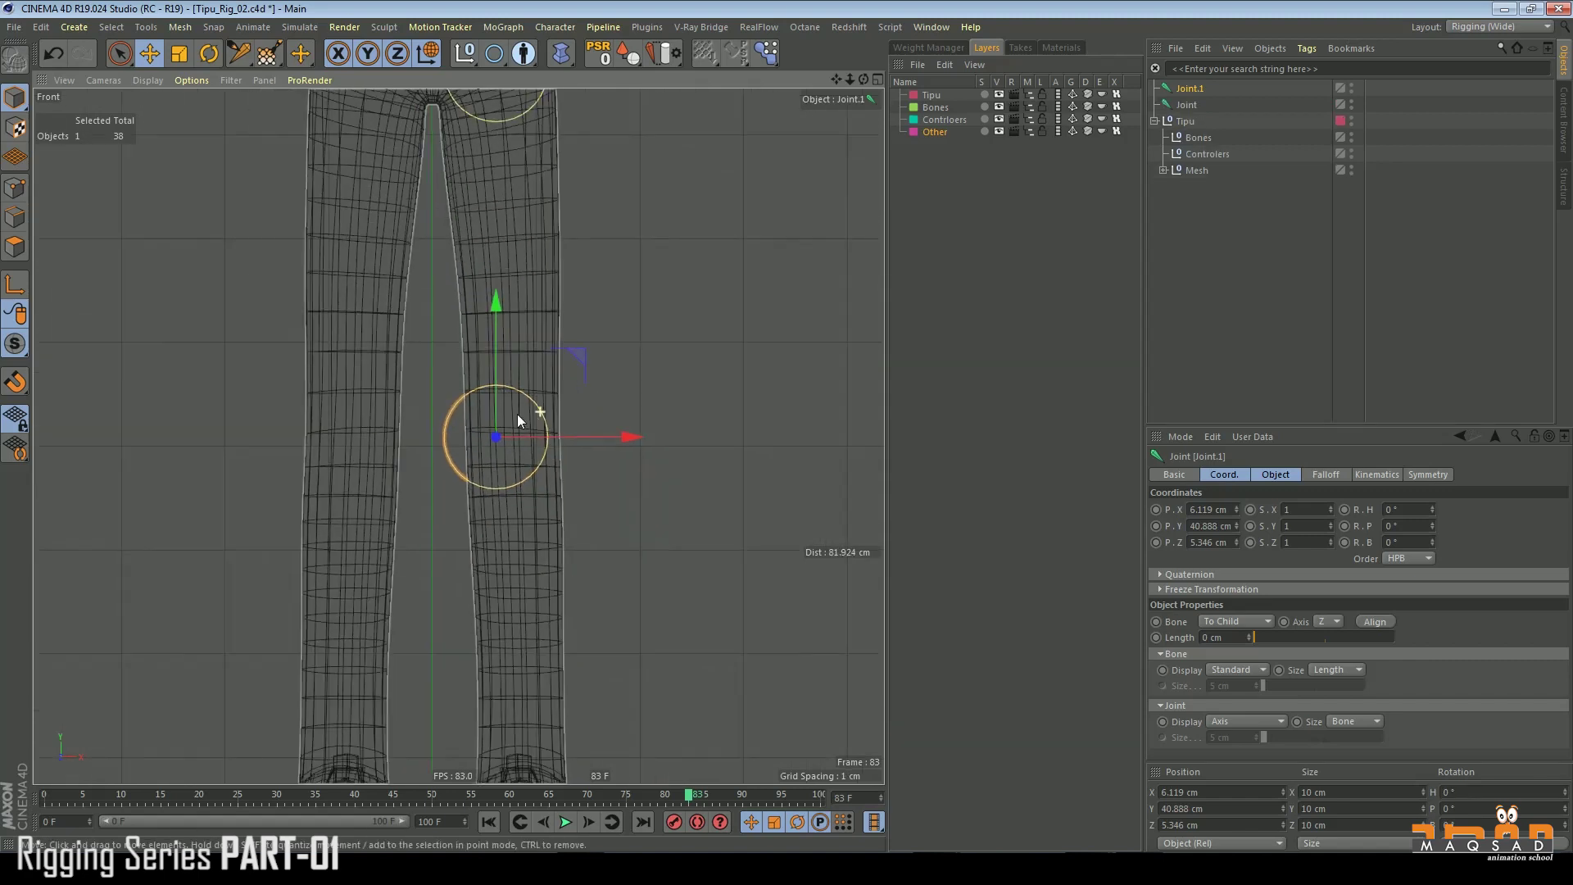
key("F3")
right_click_drag(450, 386, 579, 376, "alt")
right_click_drag(495, 434, 527, 467, "alt")
middle_click_drag(527, 467, 588, 387, "alt")
right_click_drag(504, 406, 546, 372, "alt")
scroll(535, 342, "down", 5)
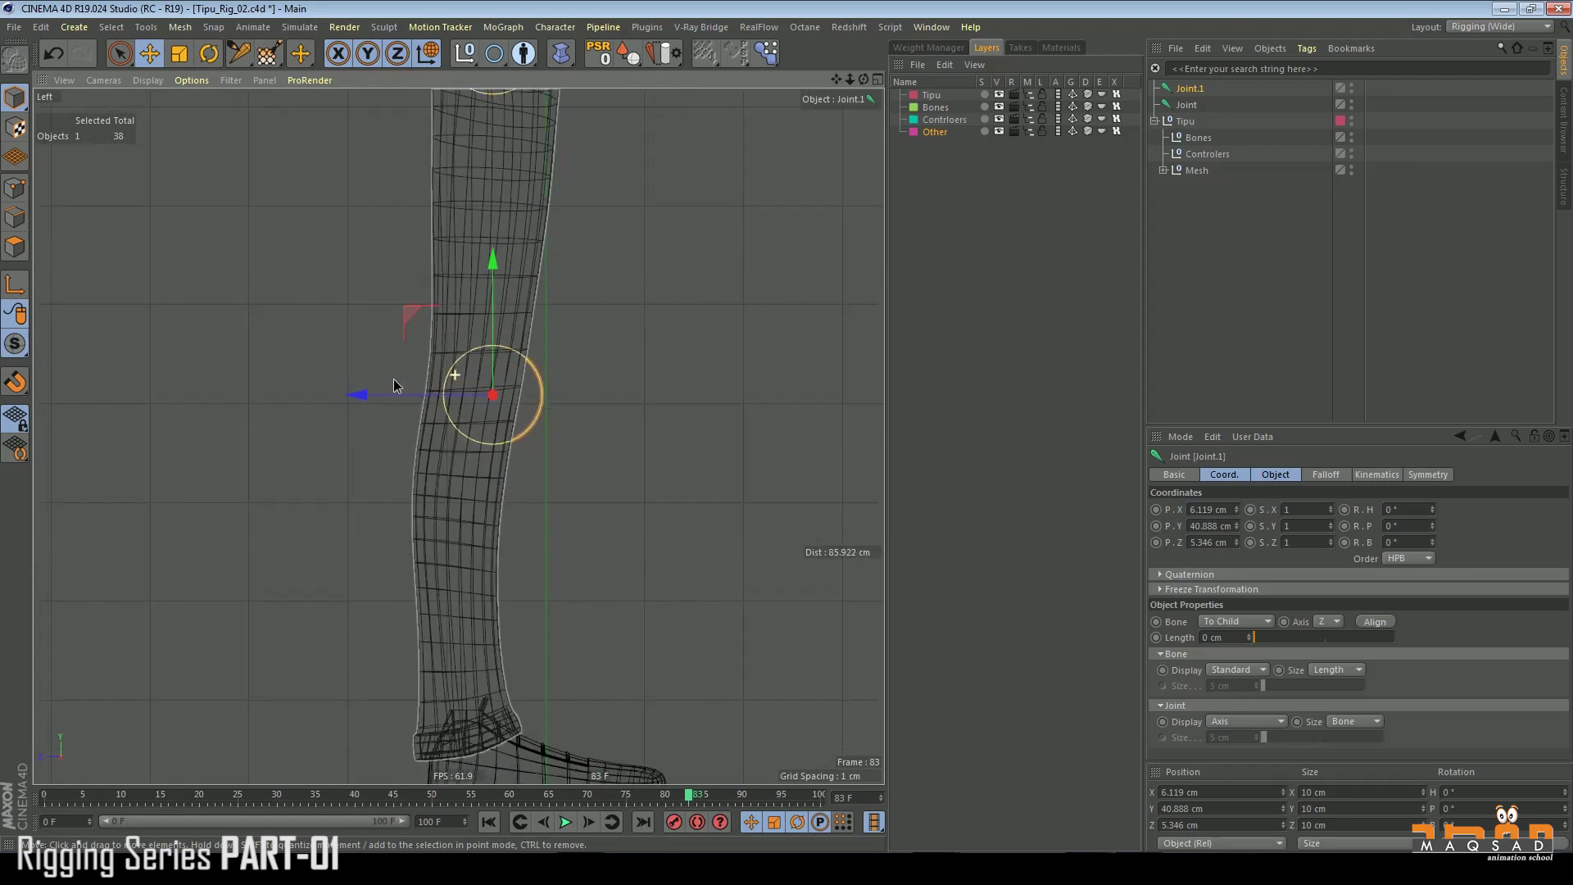
left_click_drag(425, 388, 414, 388)
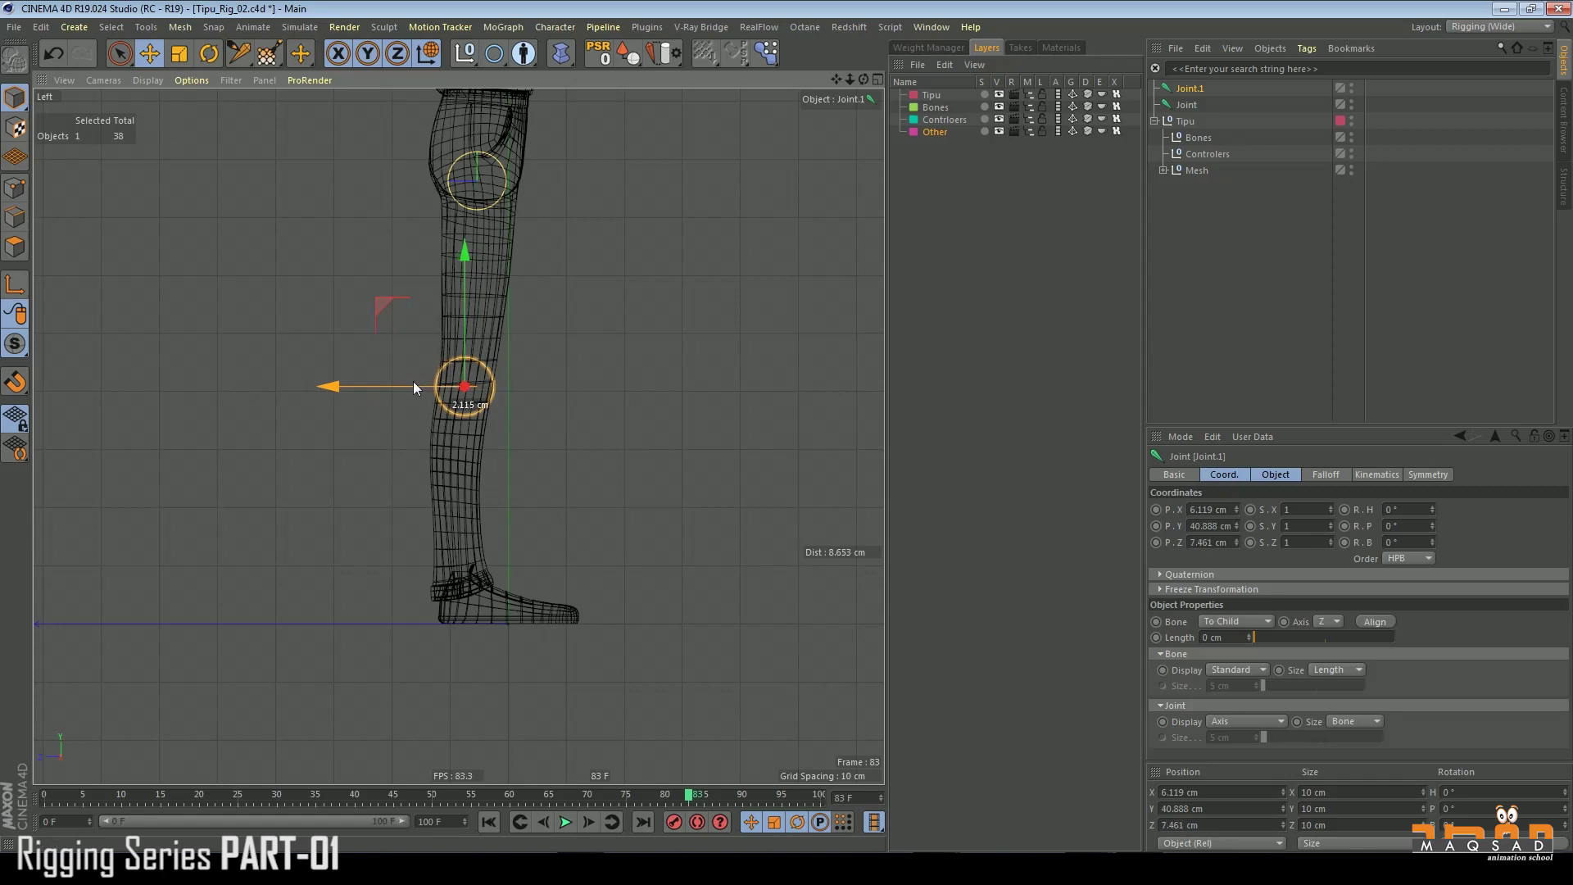
scroll(413, 387, "up", 5)
left_click_drag(412, 395, 419, 397)
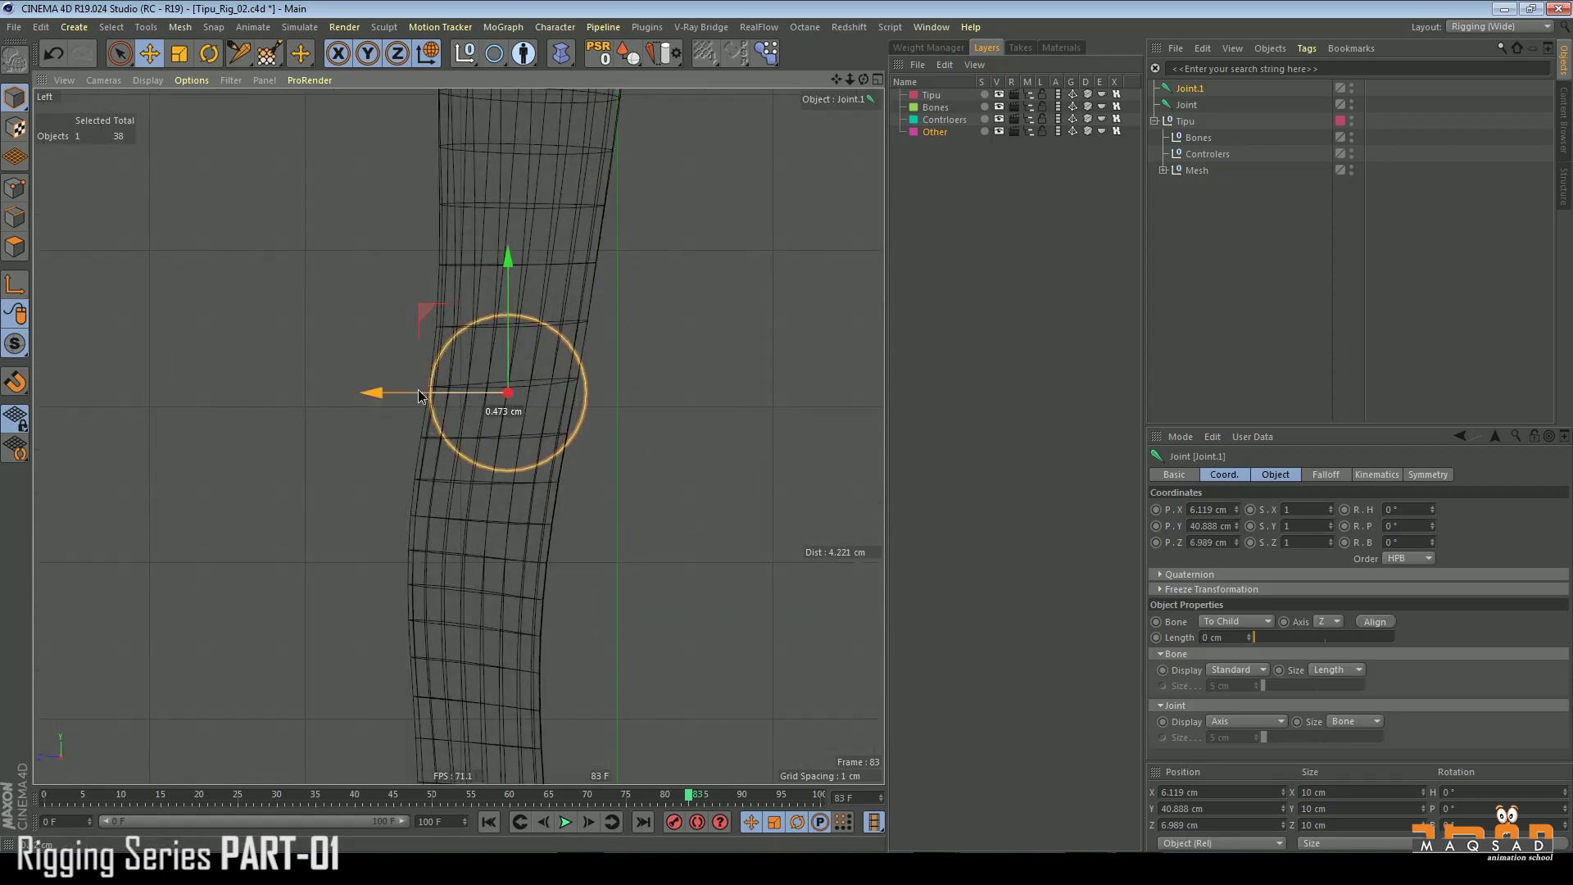
- Move the hip joint slightly back in depth in the left view, to about Z 5.9 cm
scroll(503, 377, "down", 4)
middle_click_drag(426, 288, 429, 484, "alt")
scroll(524, 354, "up", 4)
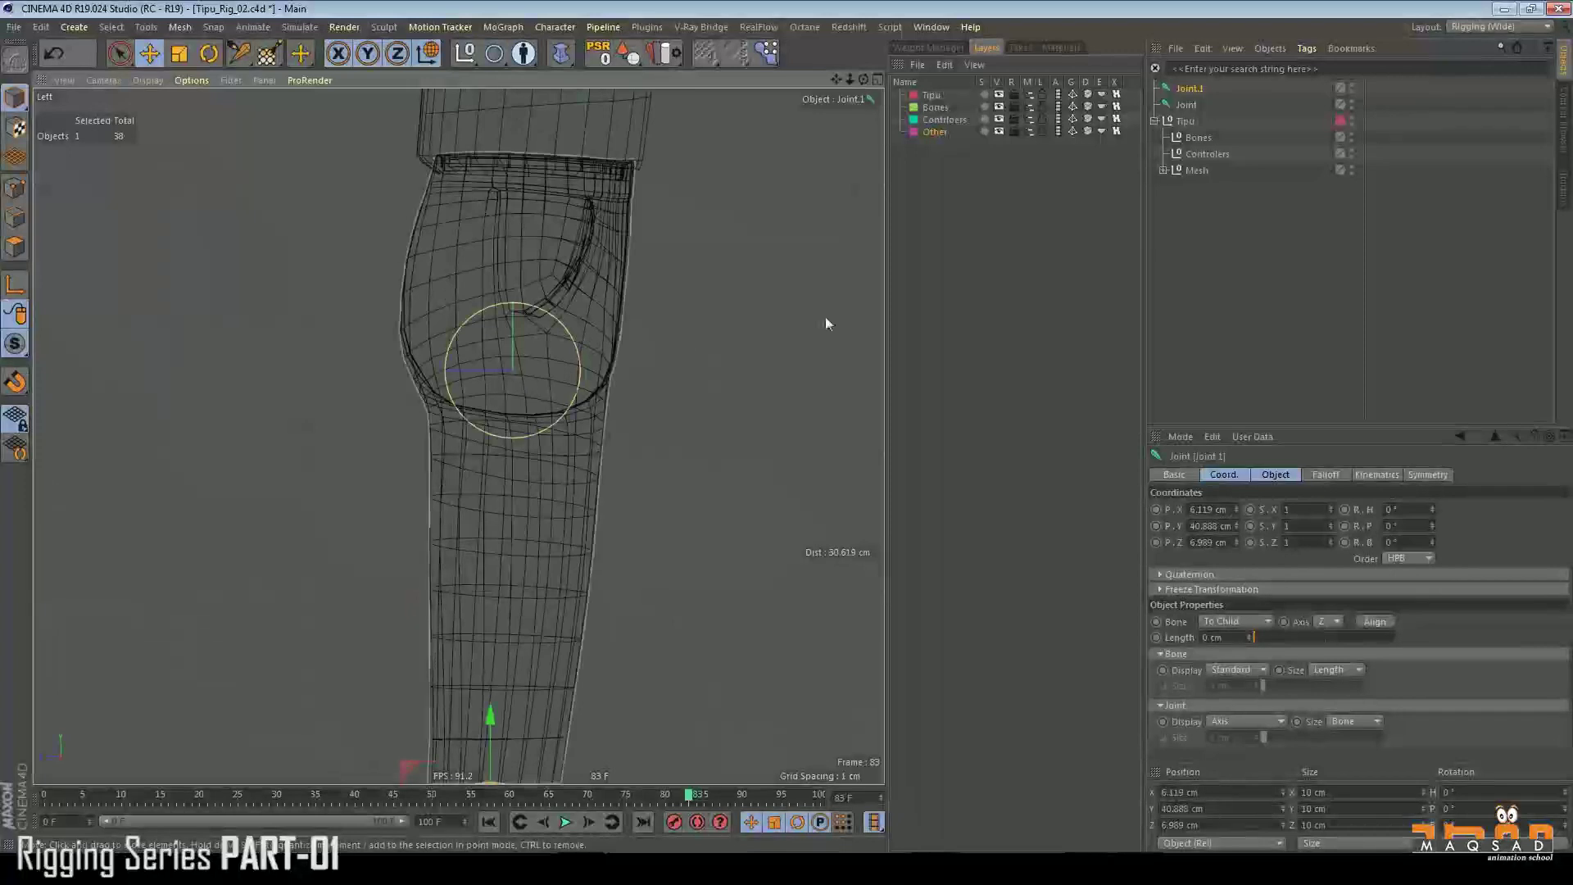
left_click(1185, 104)
middle_click_drag(488, 370, 498, 272)
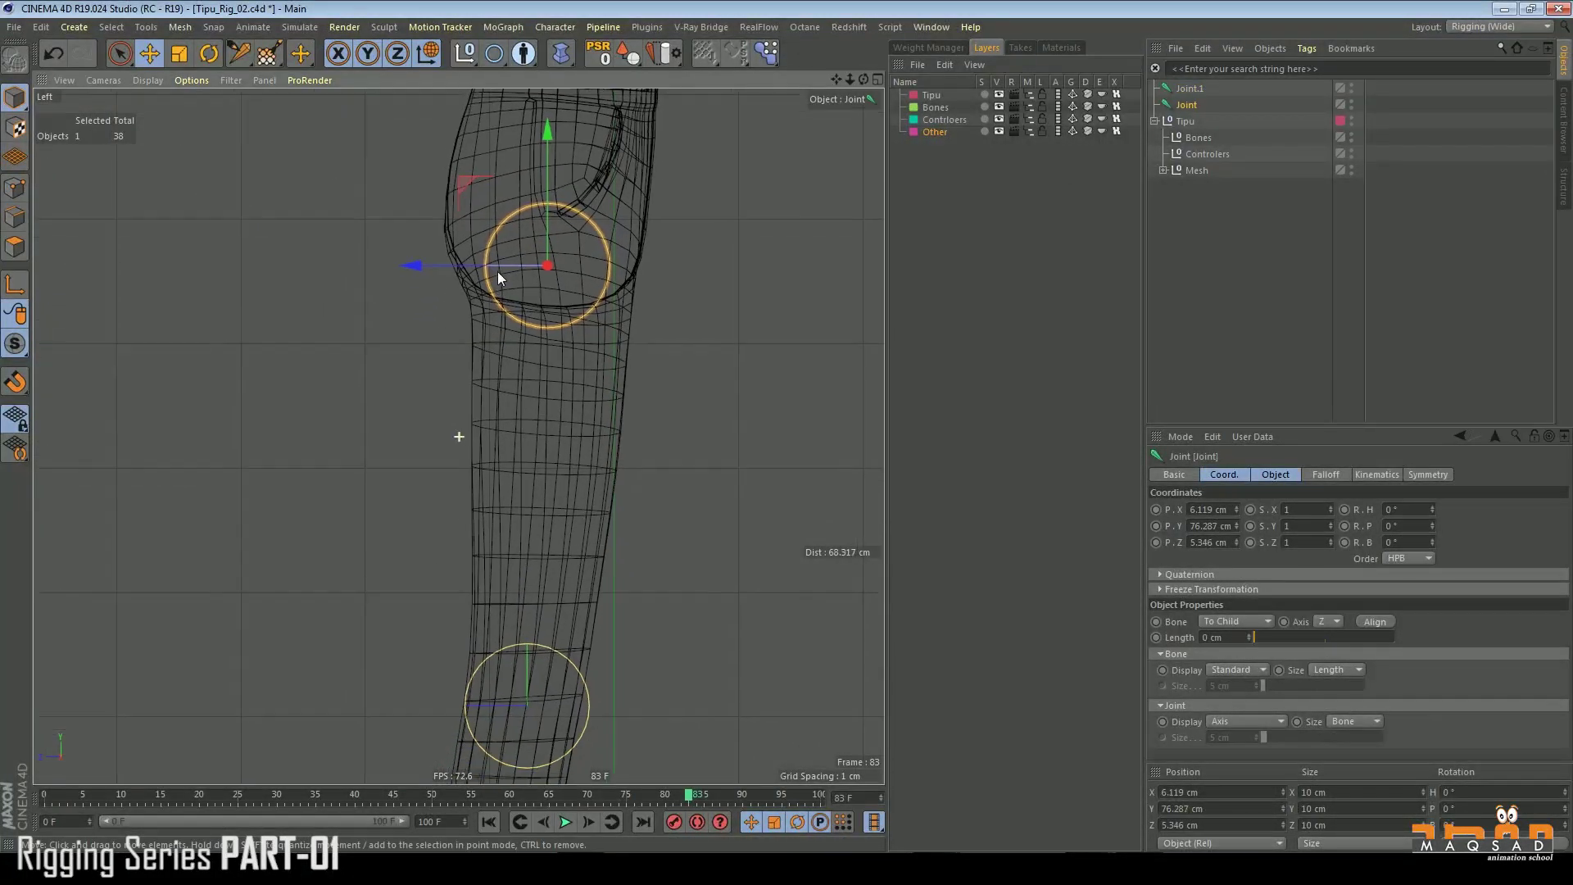
left_click_drag(490, 270, 478, 271)
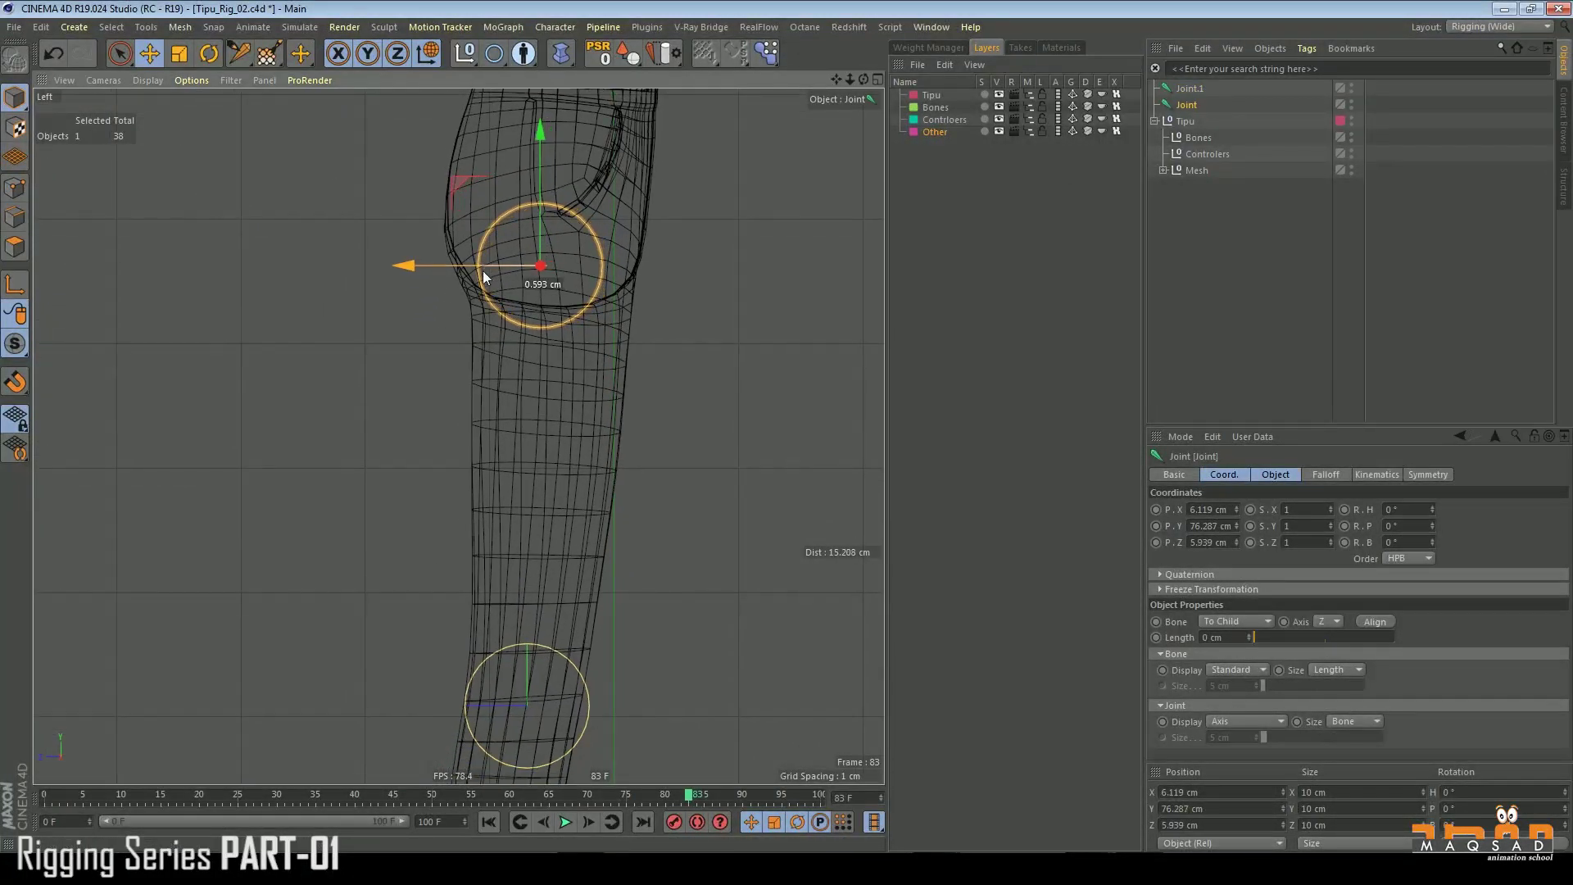
- Duplicate the knee joint down to the left ankle in the left view, at about Y 7.7 cm and Z 8.1 cm
scroll(470, 332, "down", 1)
middle_click_drag(471, 331, 518, 234)
scroll(541, 362, "down", 4)
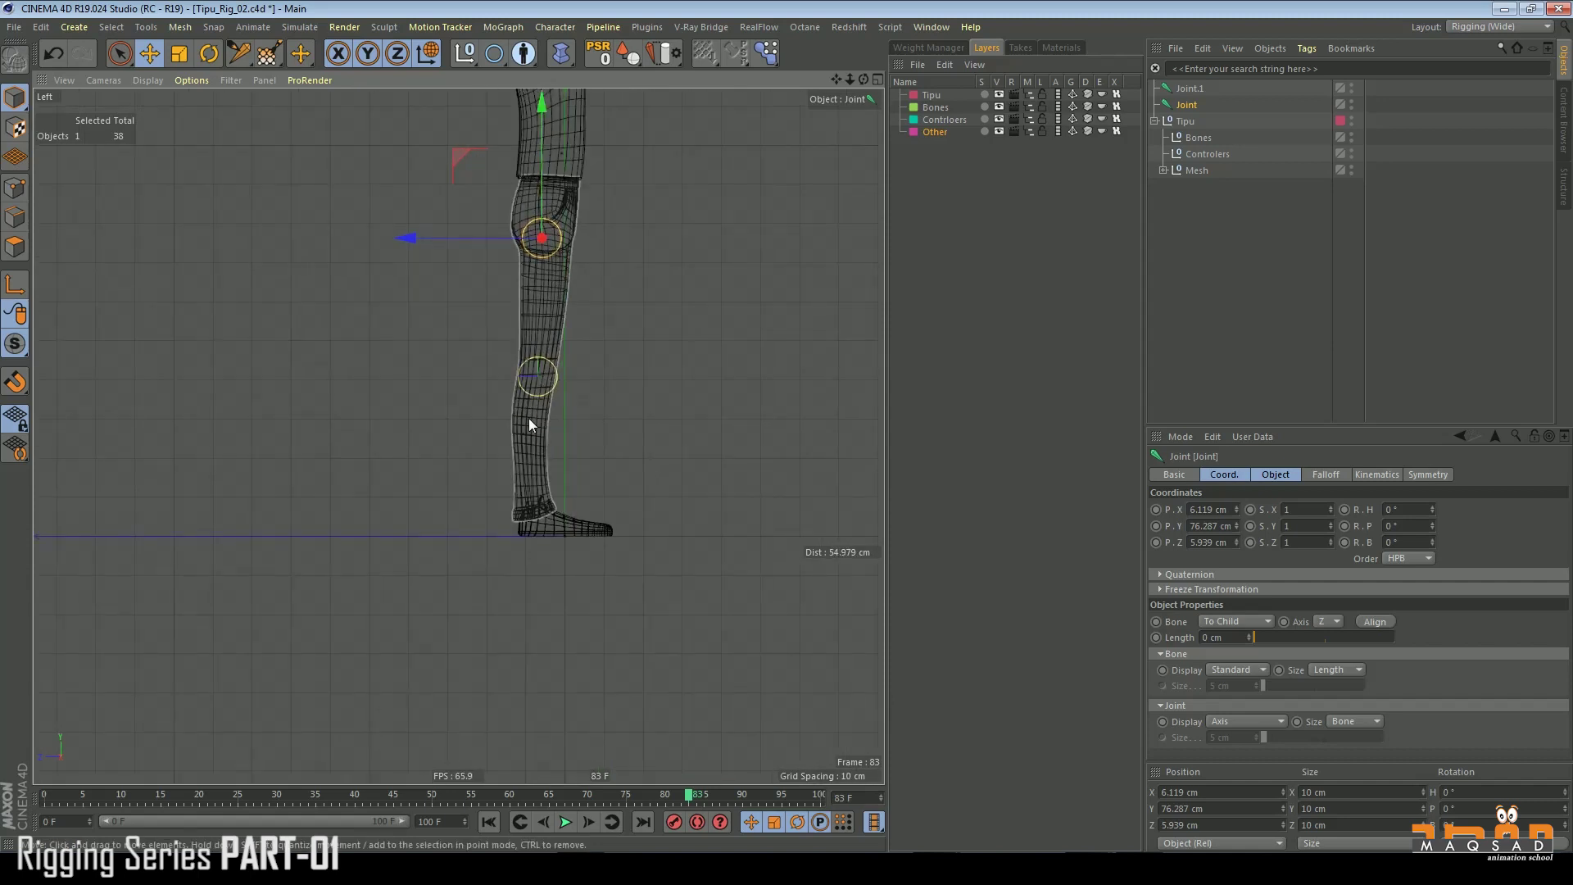
scroll(529, 425, "up", 3)
left_click(1190, 90)
middle_click_drag(458, 458, 444, 389, "alt")
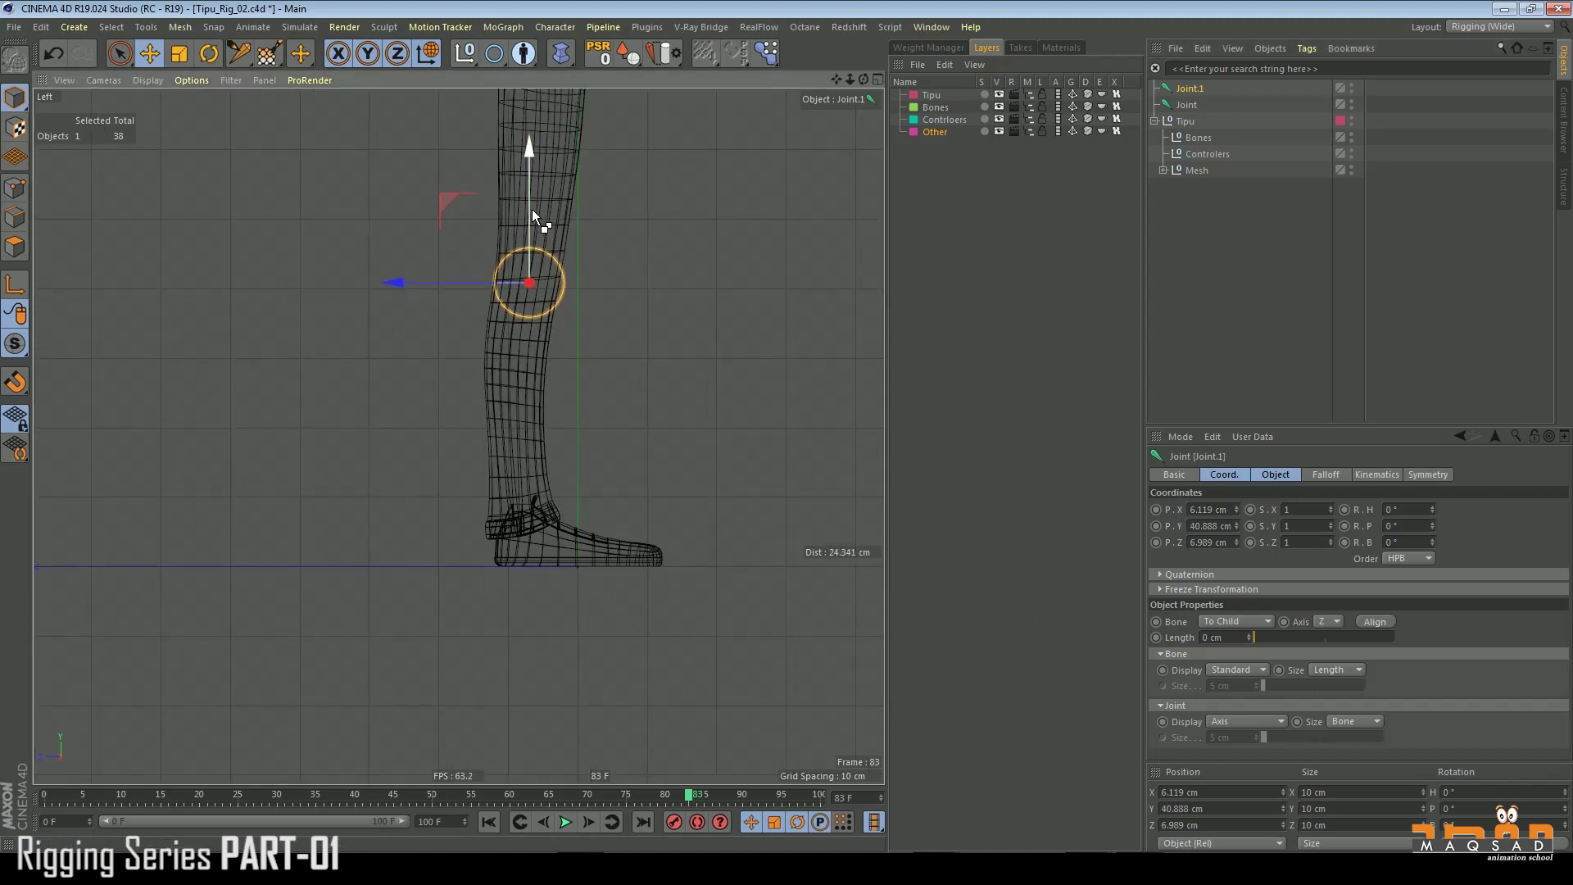
left_click_drag(528, 204, 509, 403, "ctrl")
scroll(547, 430, "up", 5)
left_click_drag(557, 343, 559, 360)
scroll(558, 360, "down", 3)
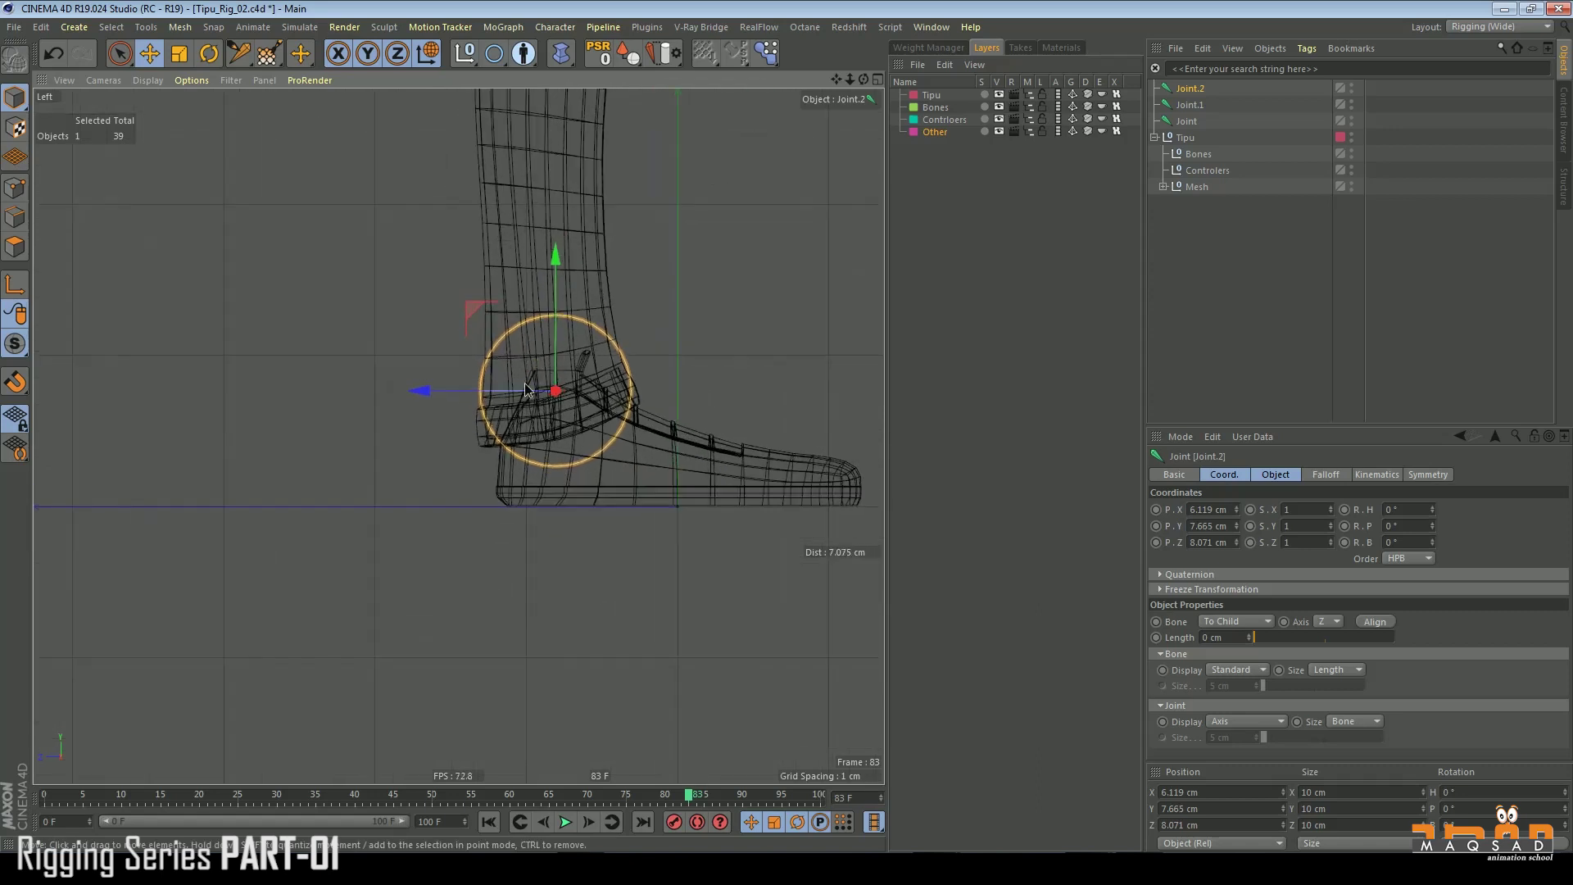
- Duplicate the ankle joint to the ball of the foot (about Y 1.9, Z -4.3 cm) and again to the toe tip (about Y 1.5, Z -12.4 cm)
middle_click_drag(525, 390, 447, 374, "alt")
scroll(490, 361, "up", 2)
left_click_drag(395, 305, 637, 415, "ctrl")
middle_click_drag(637, 416, 453, 335, "alt")
left_click_drag(453, 334, 603, 401, "ctrl")
scroll(598, 324, "down", 3)
- Try to shift the left knee joint sideways in the front view
key("F1")
key("F4")
key("s")
scroll(505, 405, "down", 10)
scroll(520, 372, "up", 2)
scroll(519, 372, "down", 3)
middle_click_drag(498, 210, 513, 420, "alt")
scroll(489, 394, "up", 2)
left_click(489, 396)
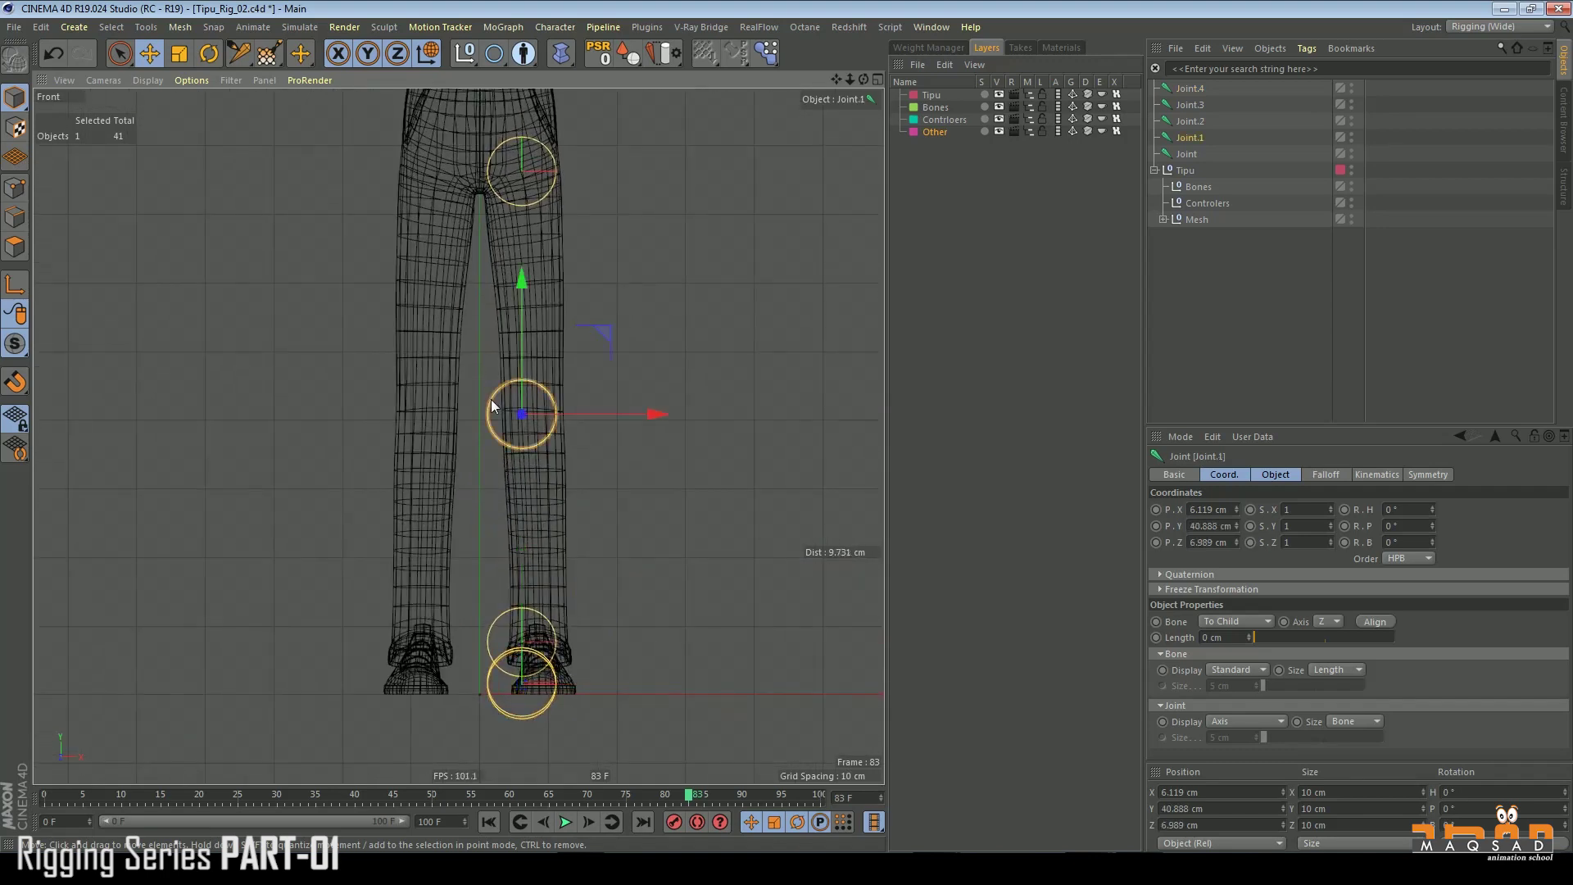
scroll(492, 401, "up", 3)
left_click_drag(598, 416, 619, 409)
key("ctrl+z")
scroll(616, 411, "down", 4)
- Select all five leg joints and show only their coordinates to check their alignment in X
left_click(1196, 89)
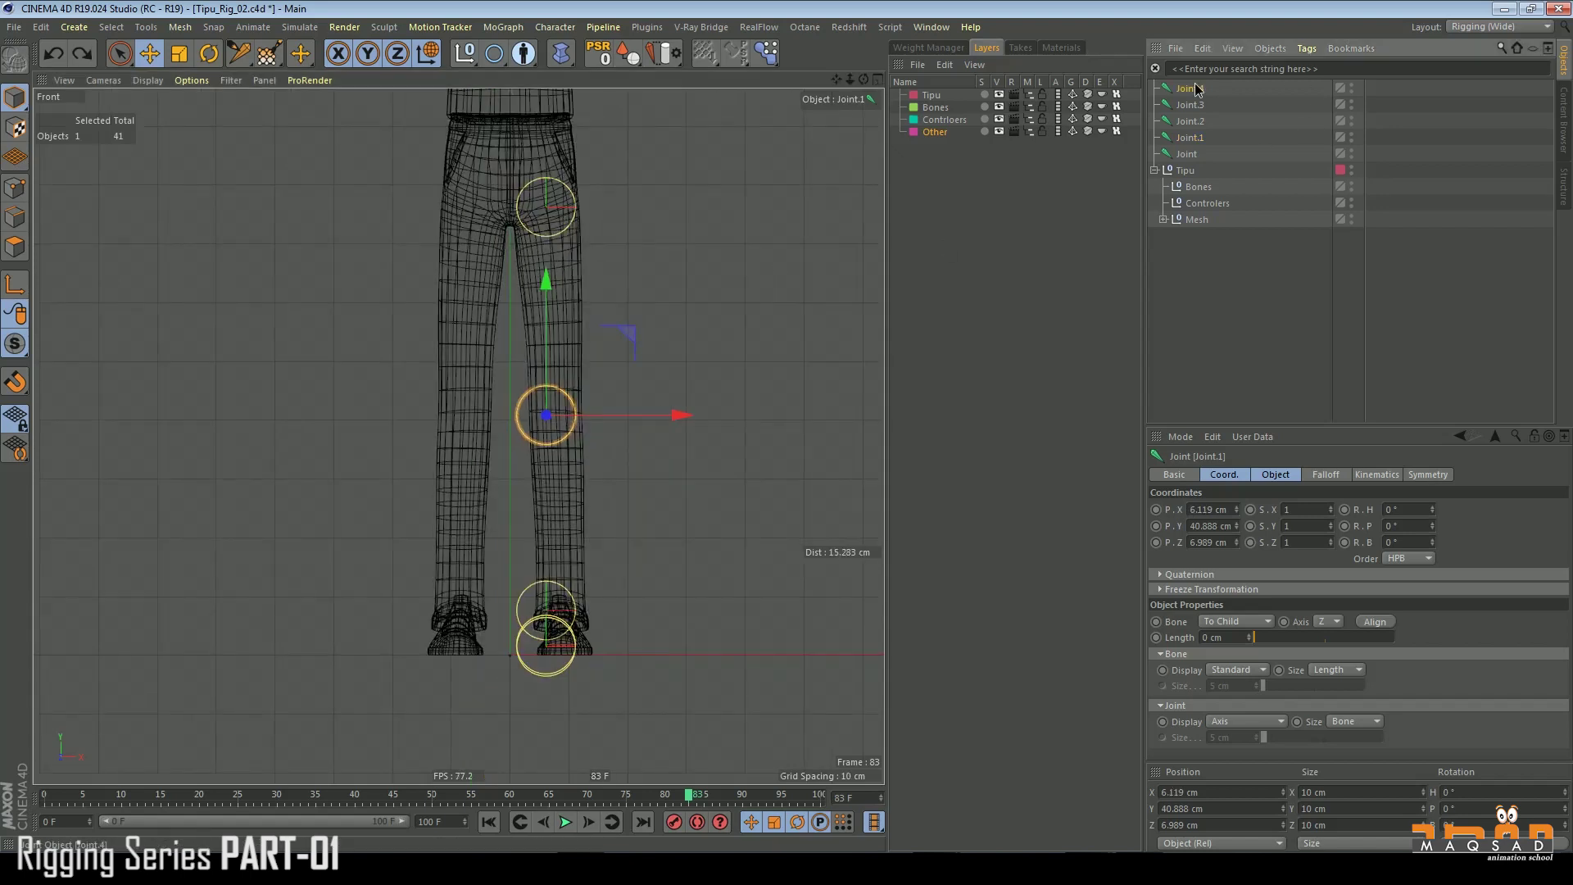
left_click(1192, 153, "shift")
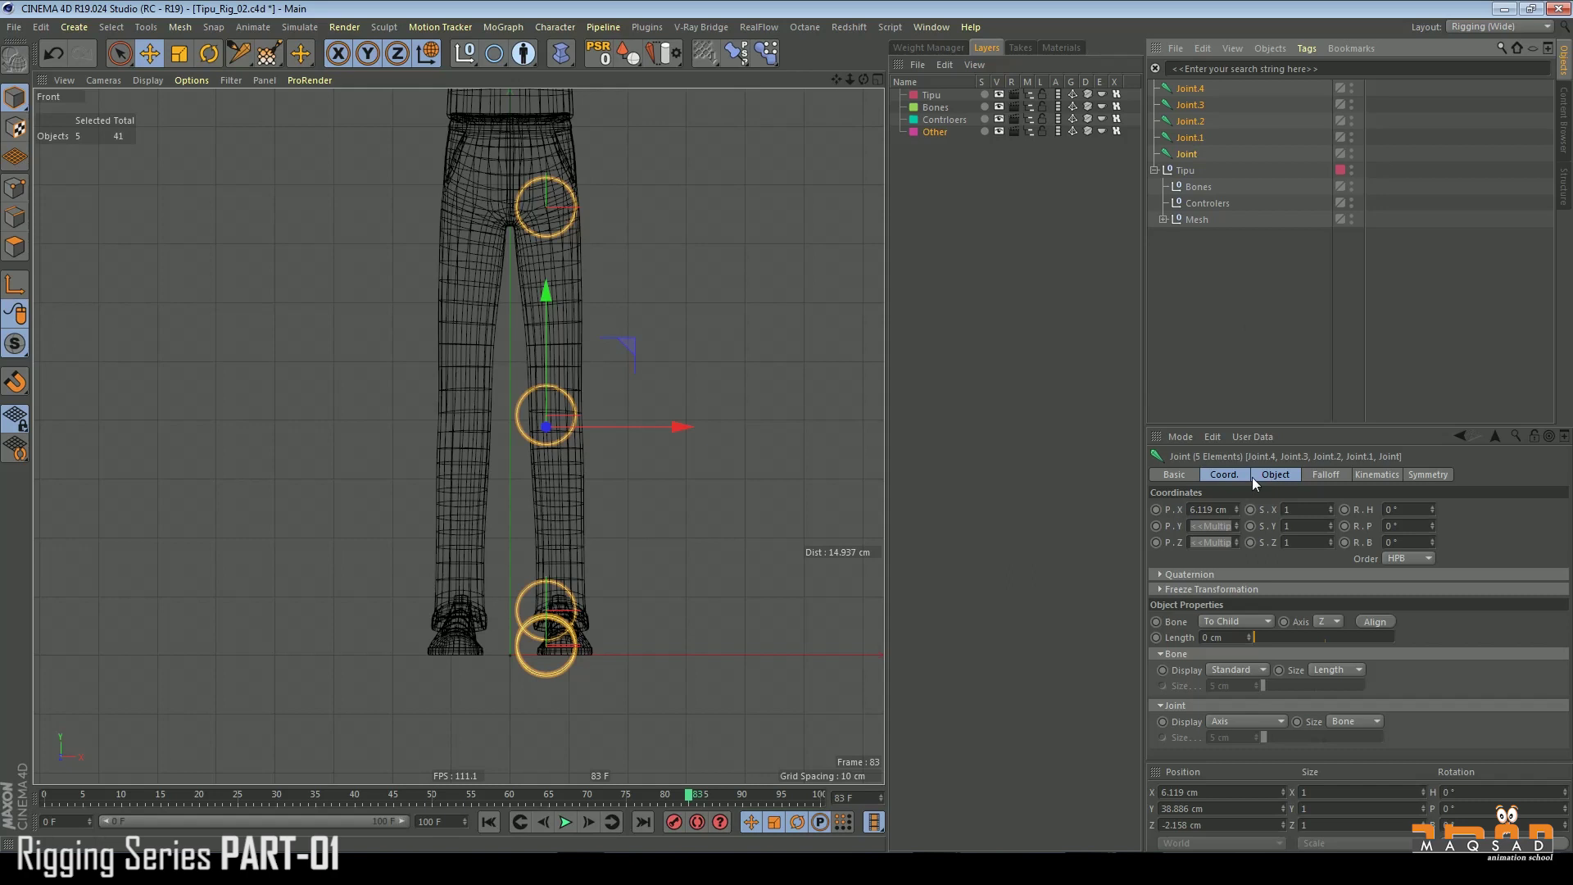
left_click(1229, 475)
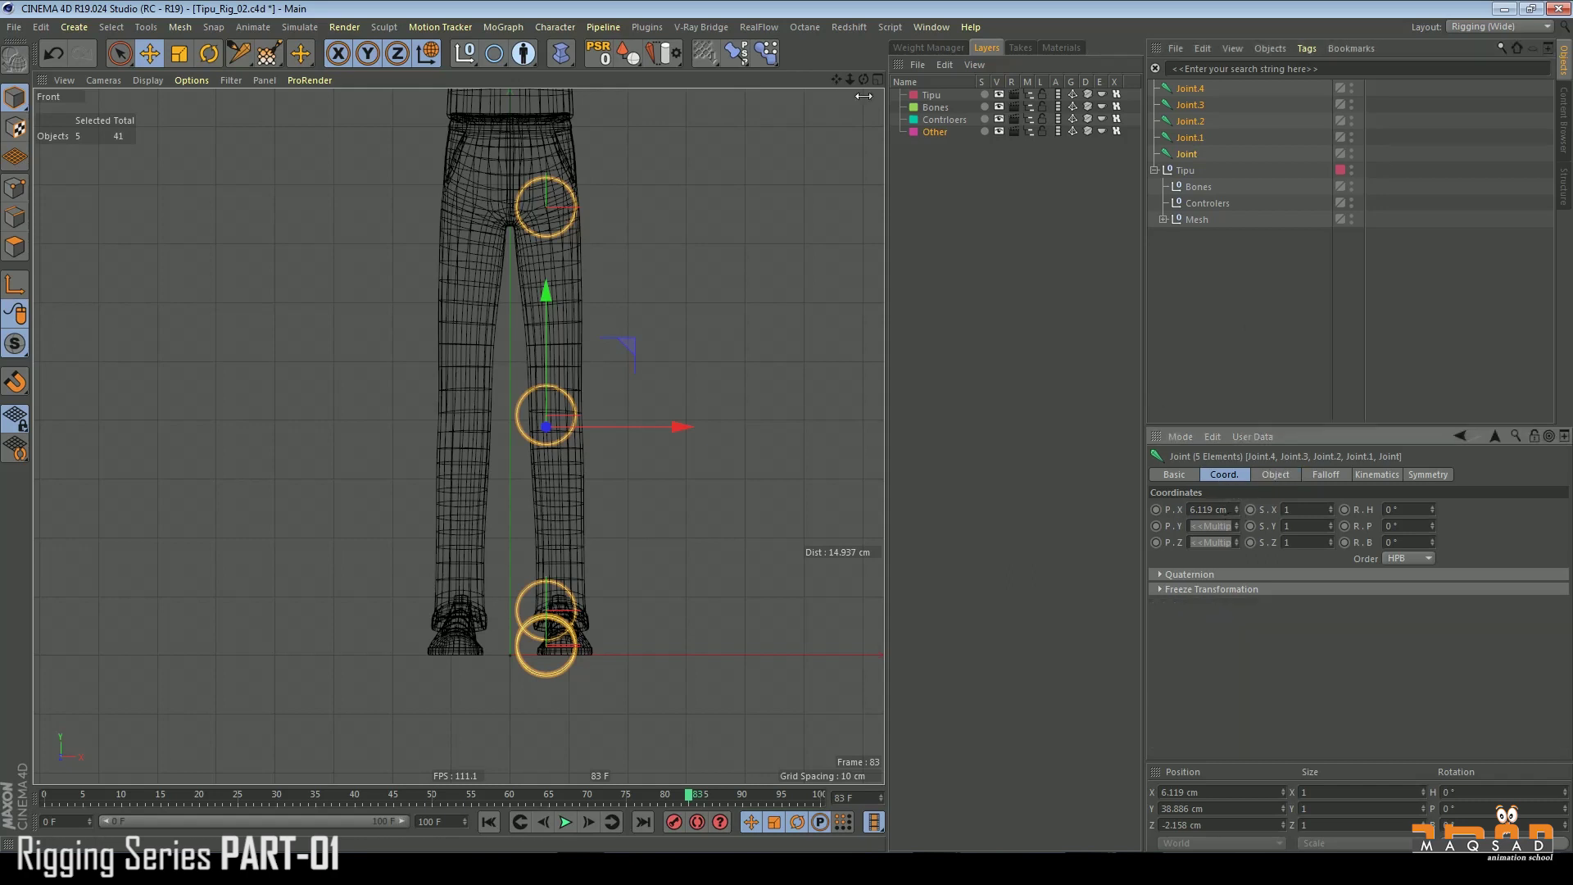
middle_click_drag(637, 487, 574, 453, "alt")
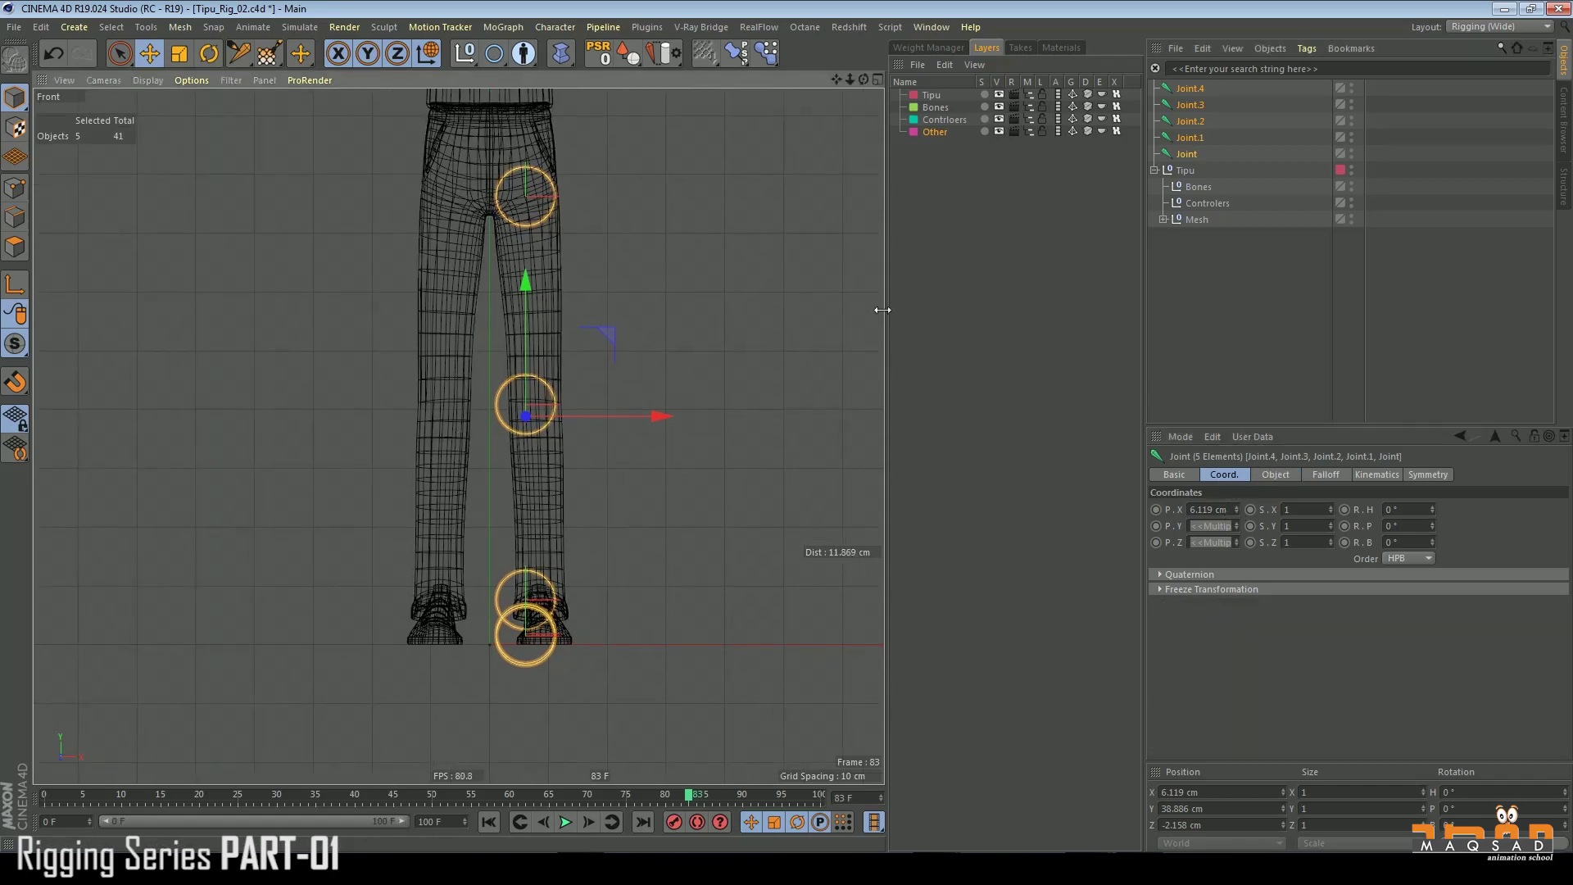
- Rename the hip joint as bn_L_Thigh
left_click(1187, 155)
double_click(1188, 155)
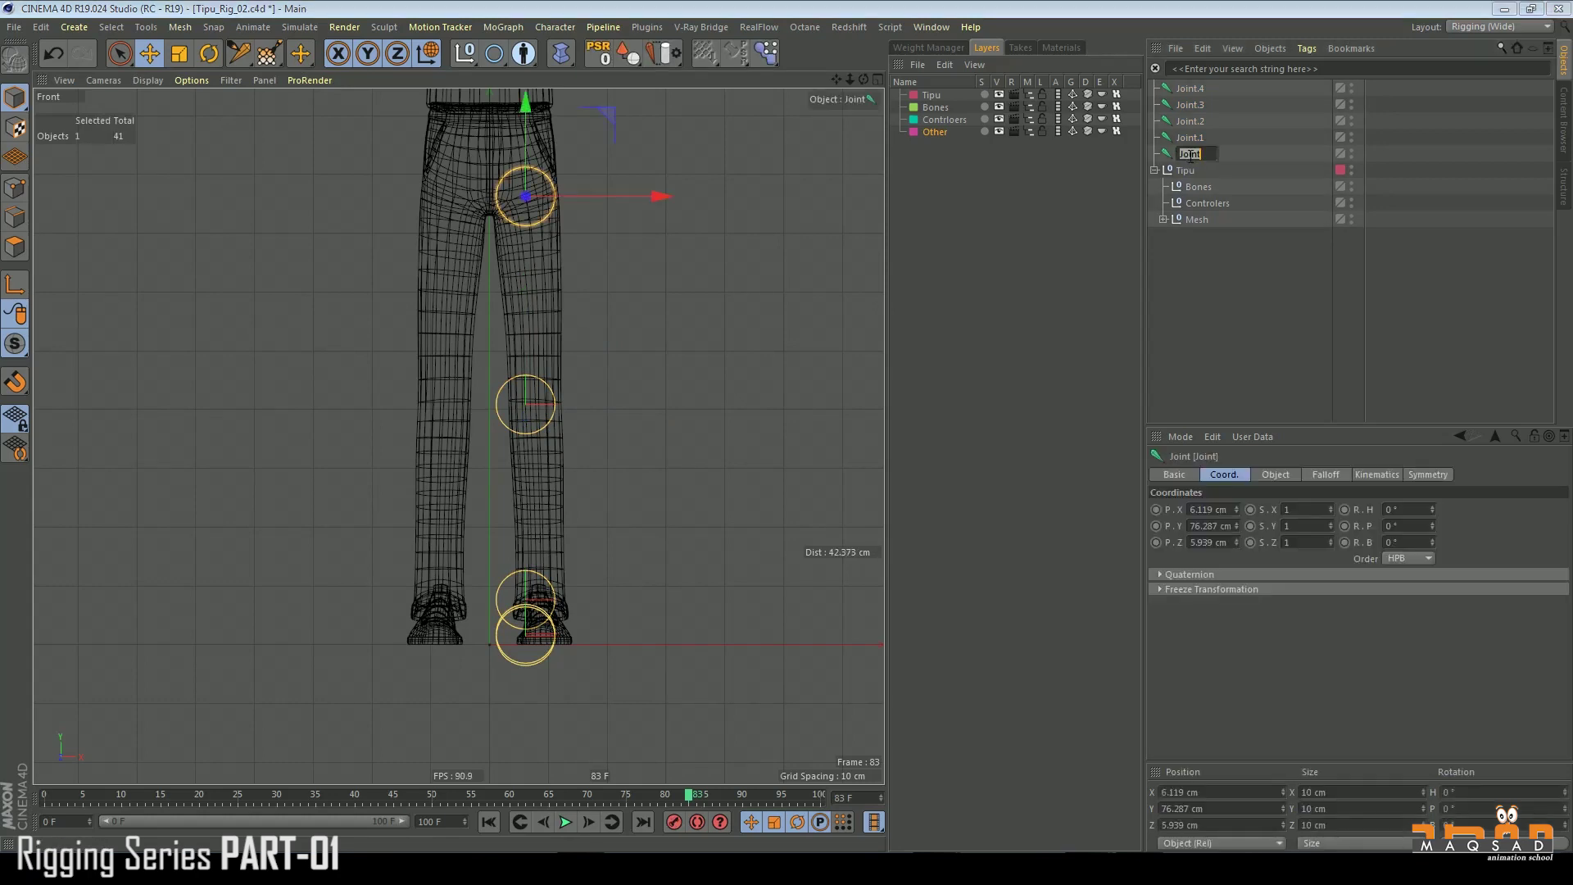
type("bn_")
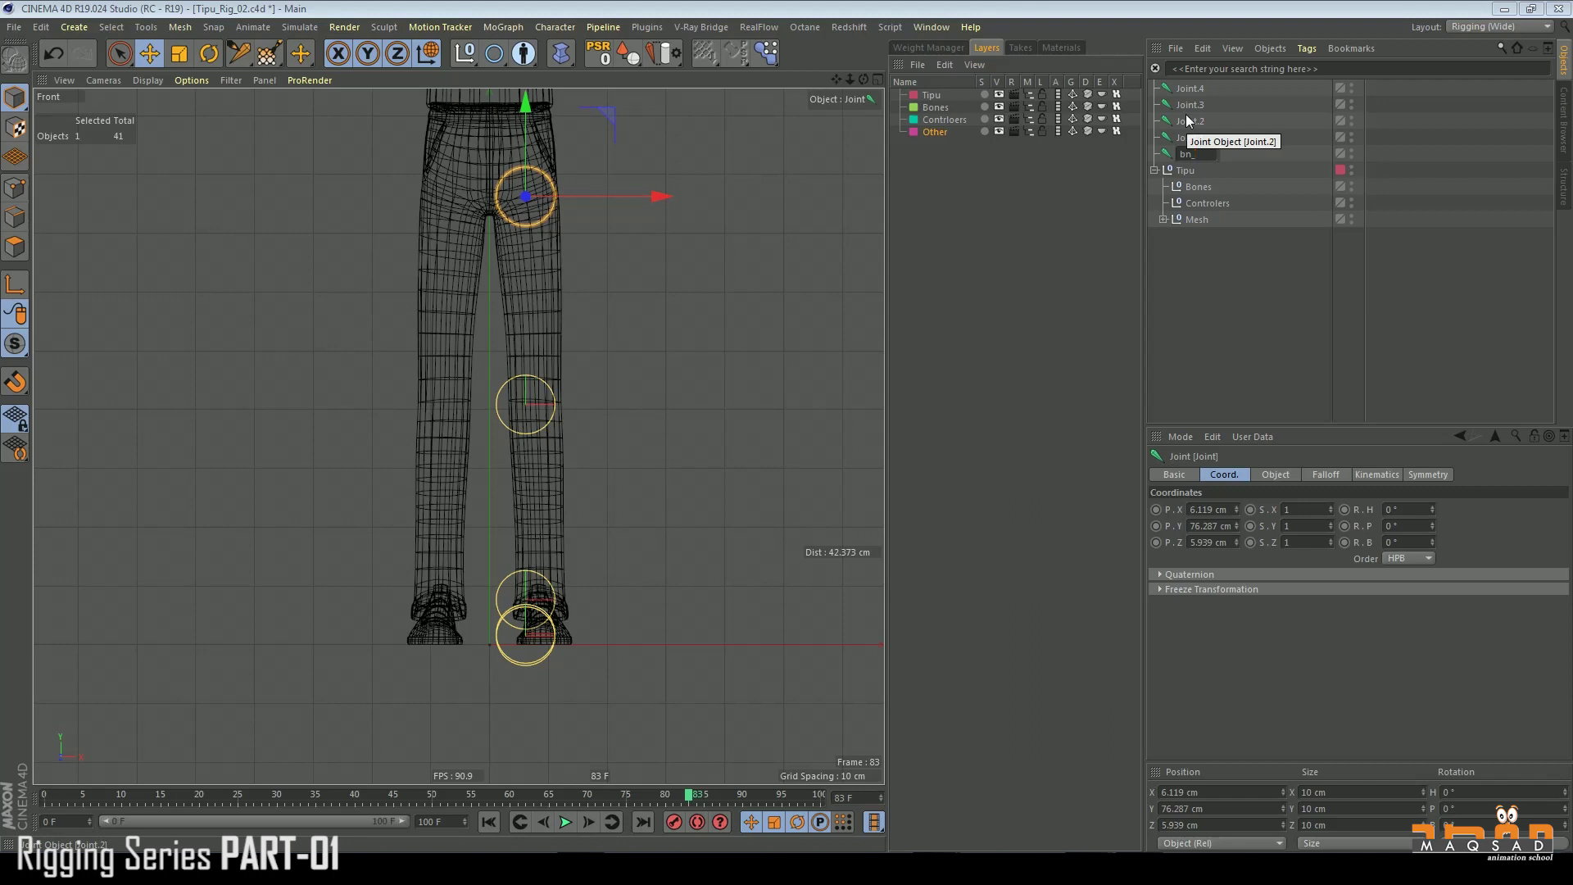
type("l")
type("gh")
key("Return")
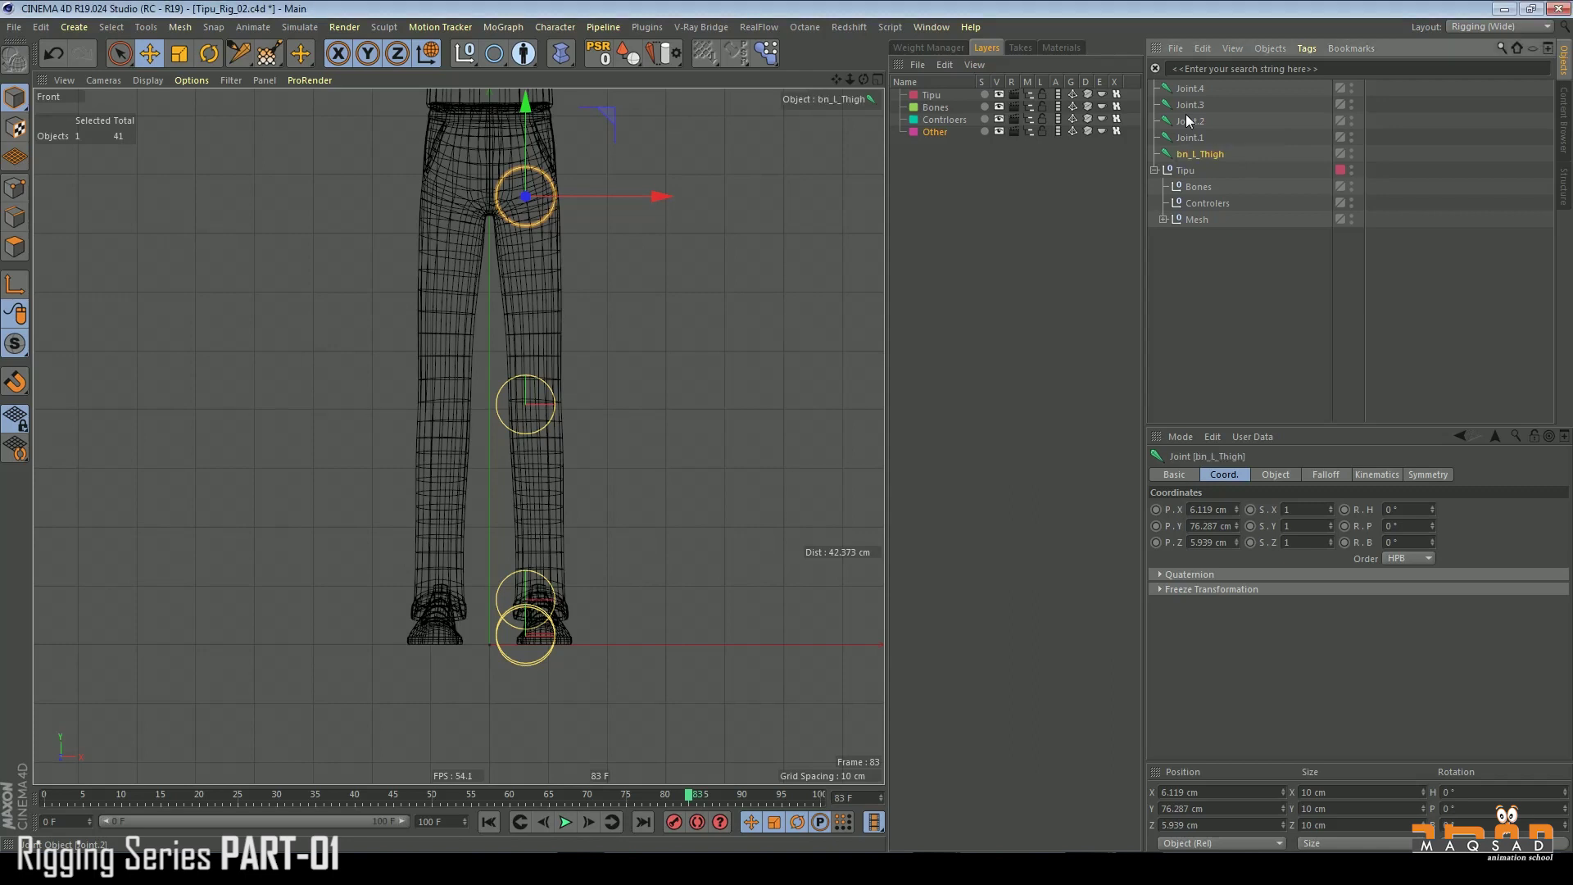
- Rename the knee joint as bn_L_Knee, reusing the thigh joint's prefix
double_click(1198, 137)
type("bn_L_Thigh")
key("shift+Left")
key("shift+Left")
key("shift+Left")
key("shift+Left")
key("shift+Left")
type("Knee")
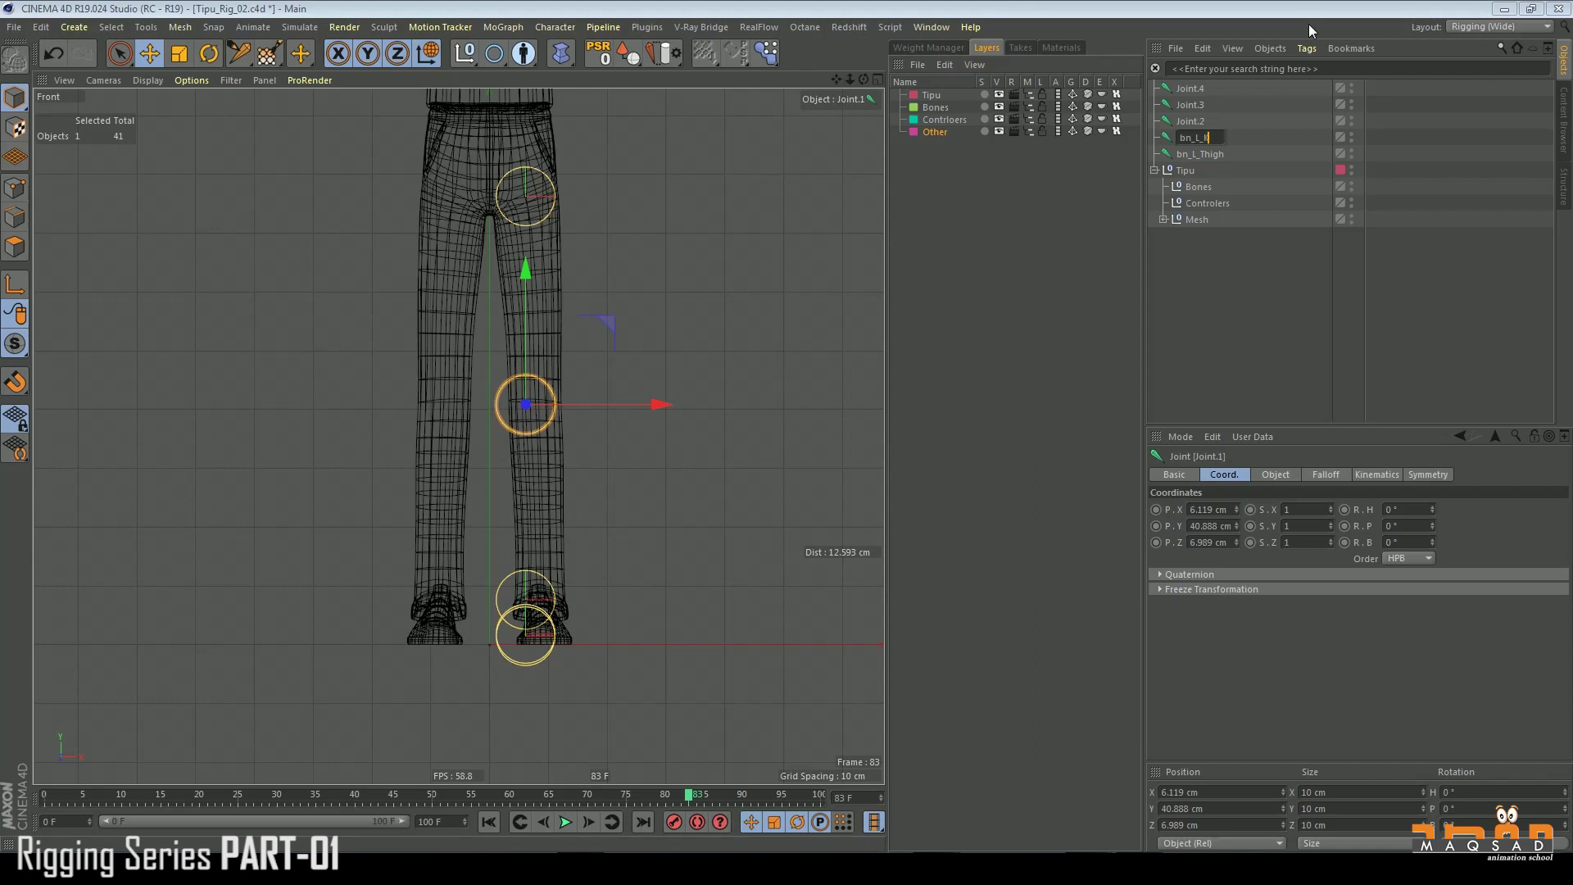
- Rename the ankle joint as bn_L_Ankle and the ball joint as bn_L_Ball
key("shift+Tab")
type("bn_L_")
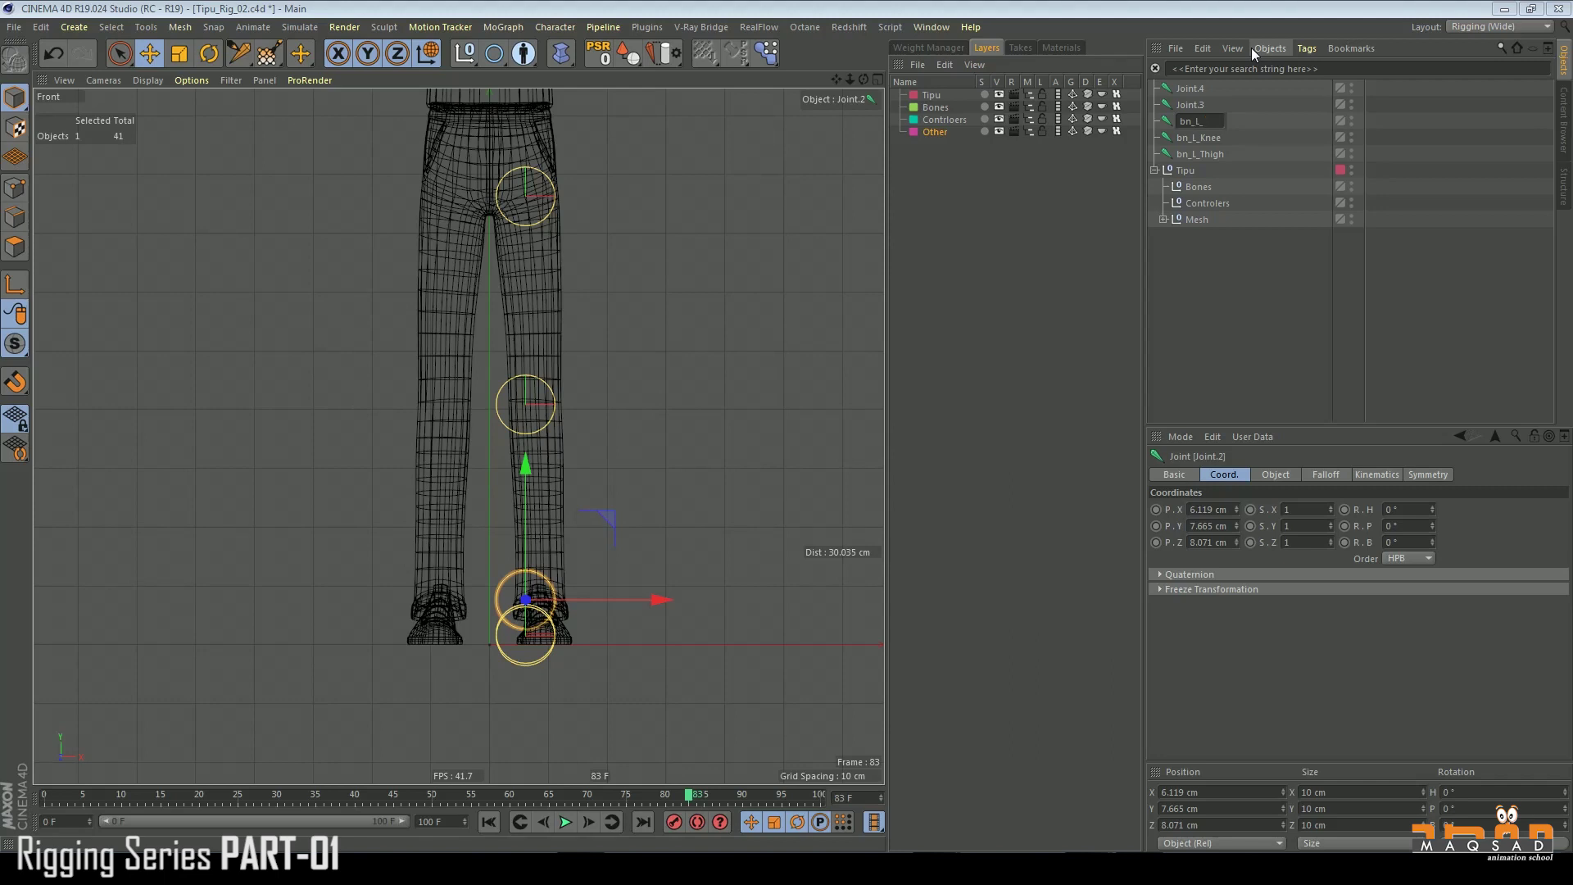
type("ThAnkle")
key("Return")
double_click(1199, 106)
type("bn_L_Thigh")
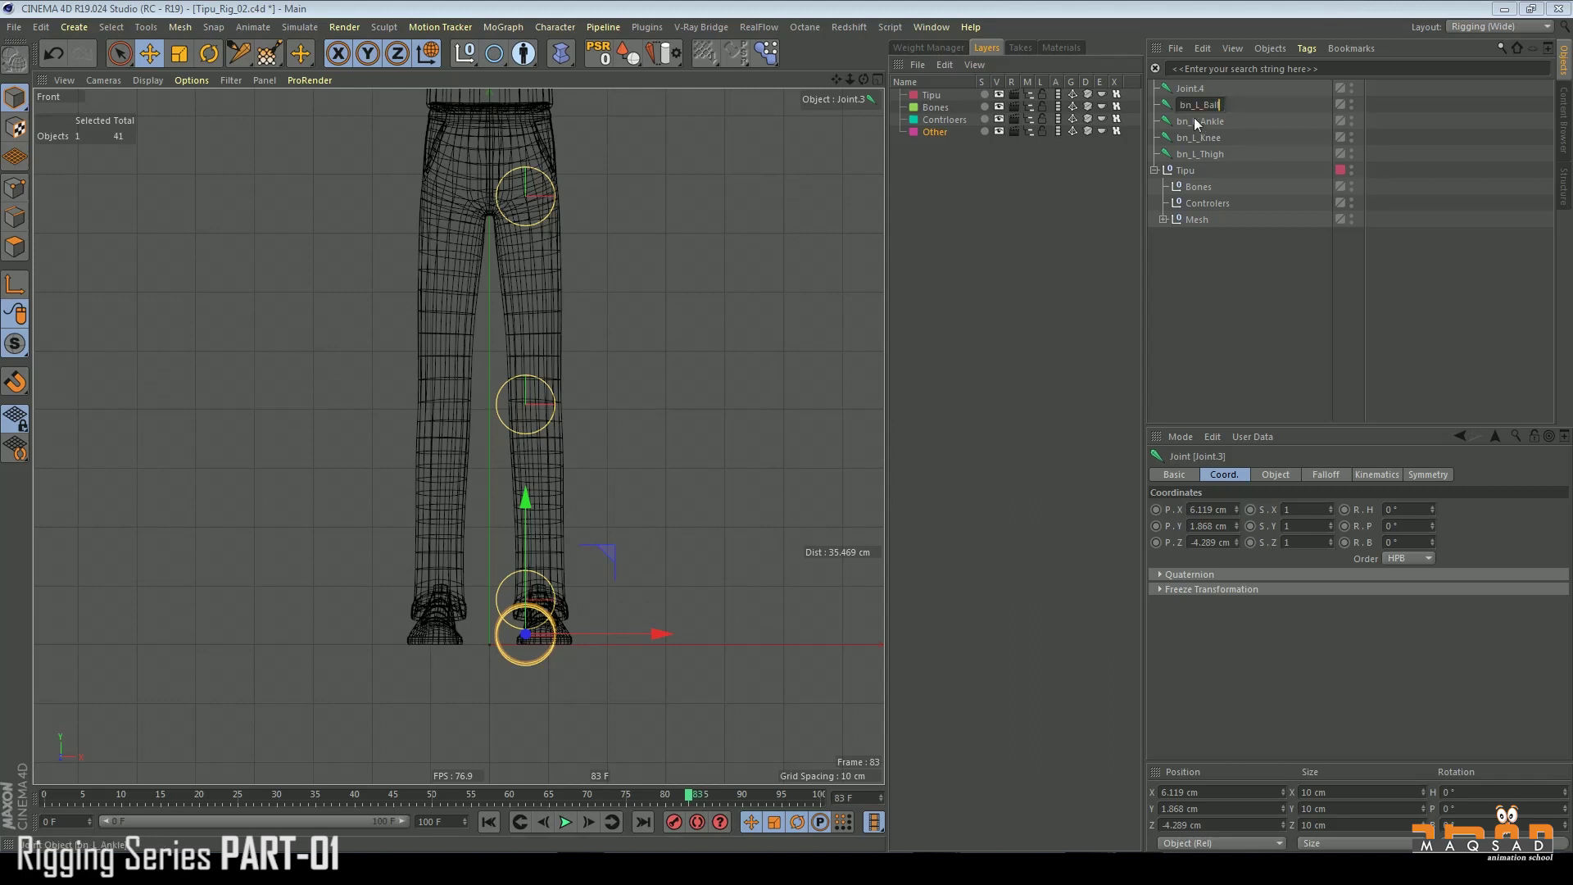
- Rename the toe tip joint as bn_L_ToeEnd
double_click(1192, 89)
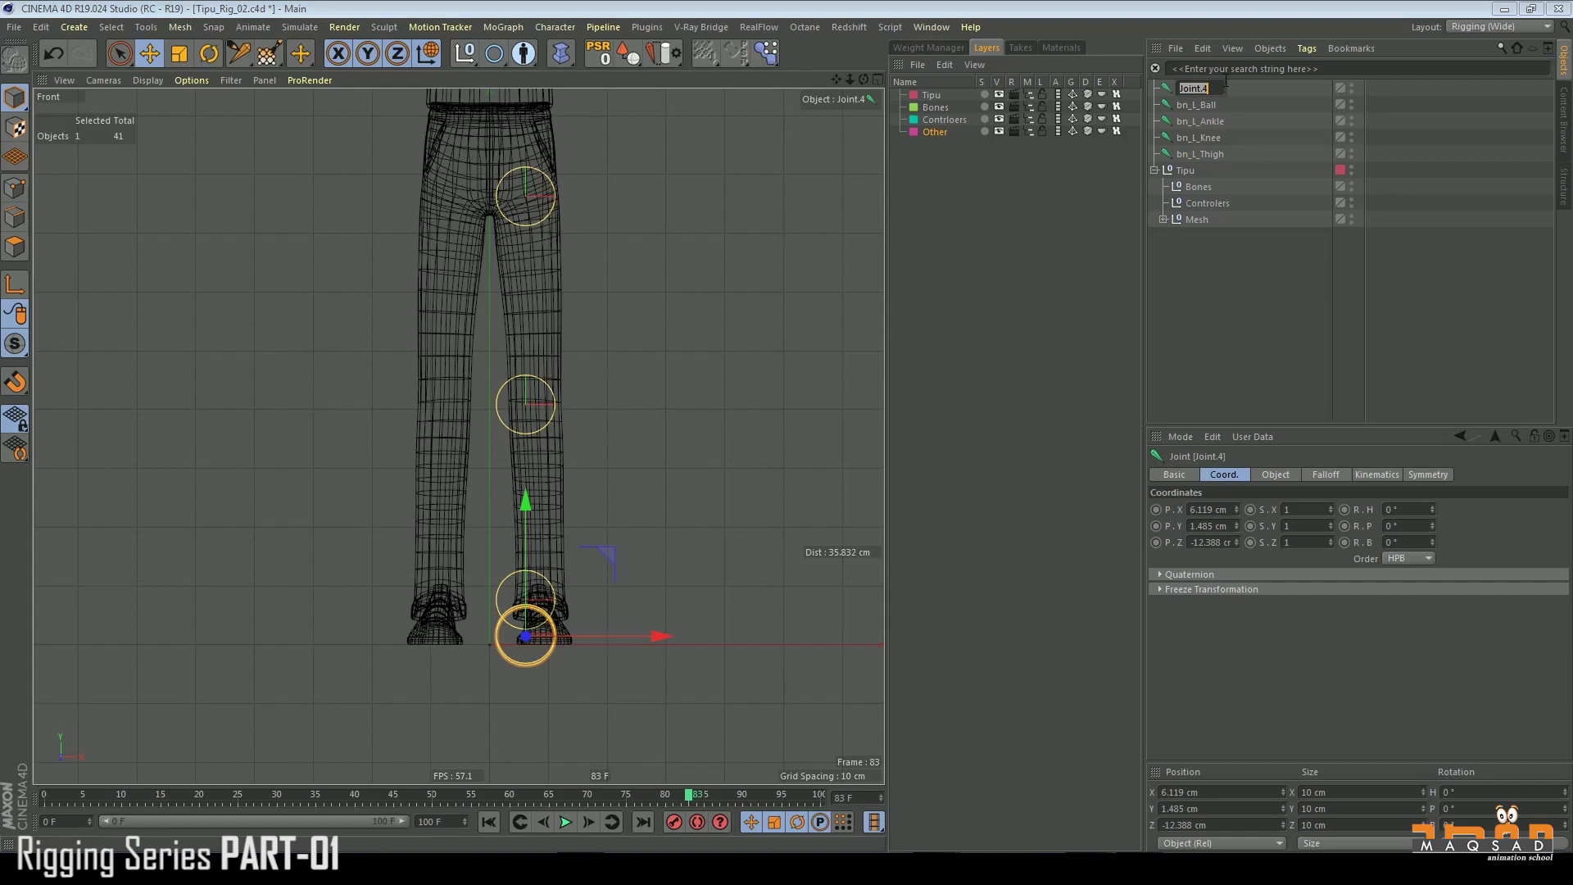
key("BackSpace")
key("BackSpace")
key("BackSpace")
key("BackSpace")
type("oeEnd")
key("Home")
key("Return")
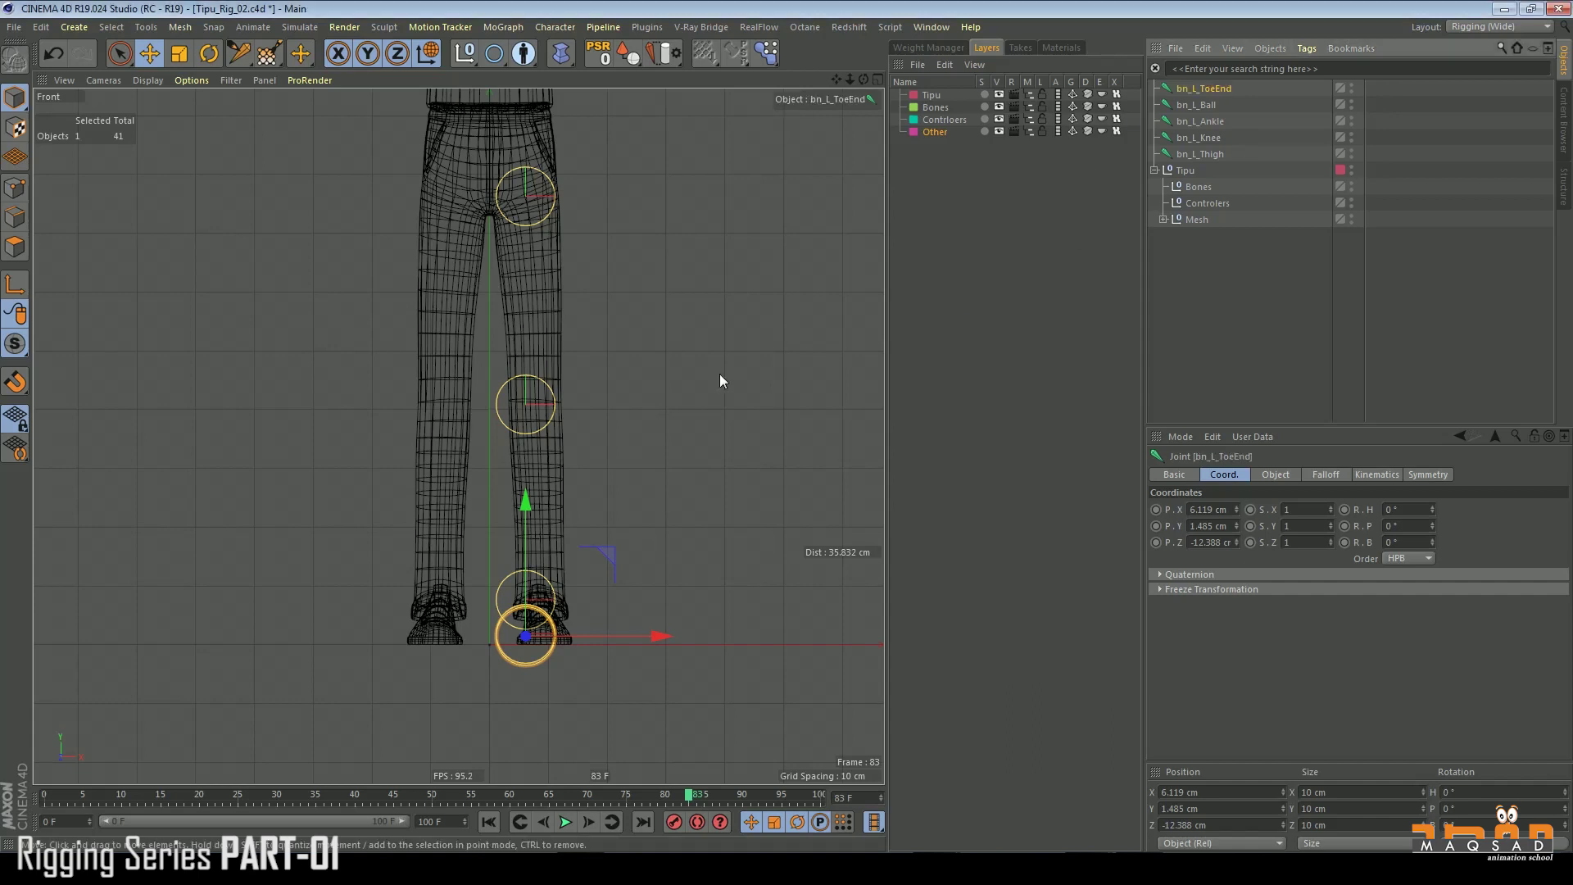
- Change the toe tip joint's prefix so that its name reads be_L_ToeEnd, with the foot shown in the perspective view
key("F1")
left_click_drag(656, 388, 463, 446, "alt")
right_click_drag(463, 446, 587, 404, "alt")
left_click_drag(543, 467, 565, 483, "alt")
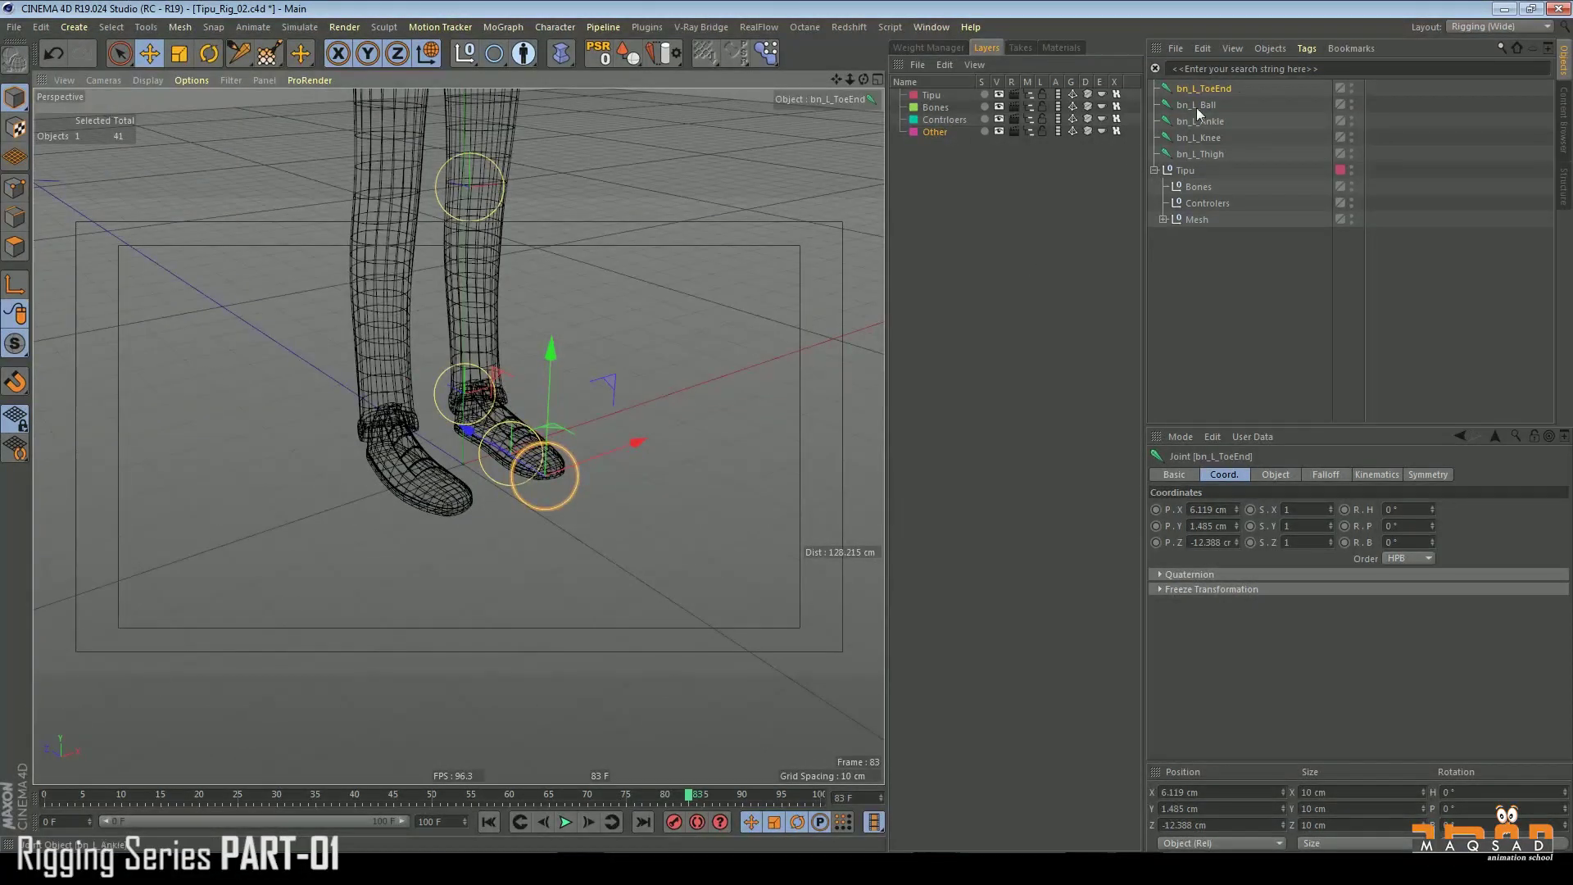
double_click(1185, 87)
type("e")
key("Return")
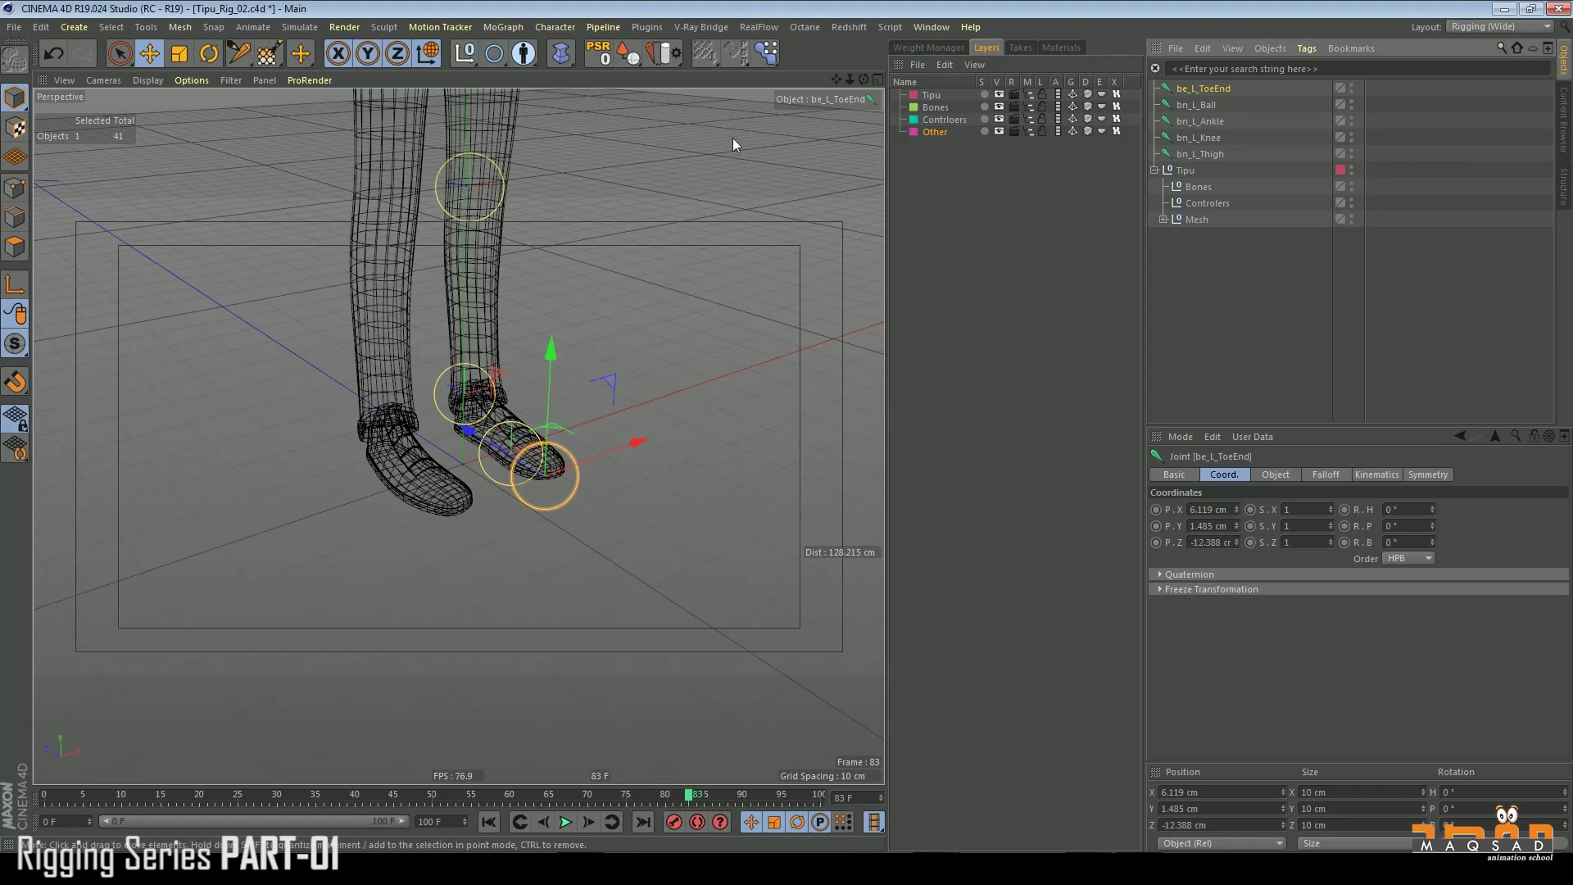
- Nest the left leg joints into one parent-child chain running from thigh through knee, ankle and ball to toe end
middle_click_drag(507, 349, 523, 332, "alt")
mouse_move(557, 456)
left_mouse_down("alt")
mouse_move(524, 458)
mouse_move(540, 469)
left_mouse_up("alt")
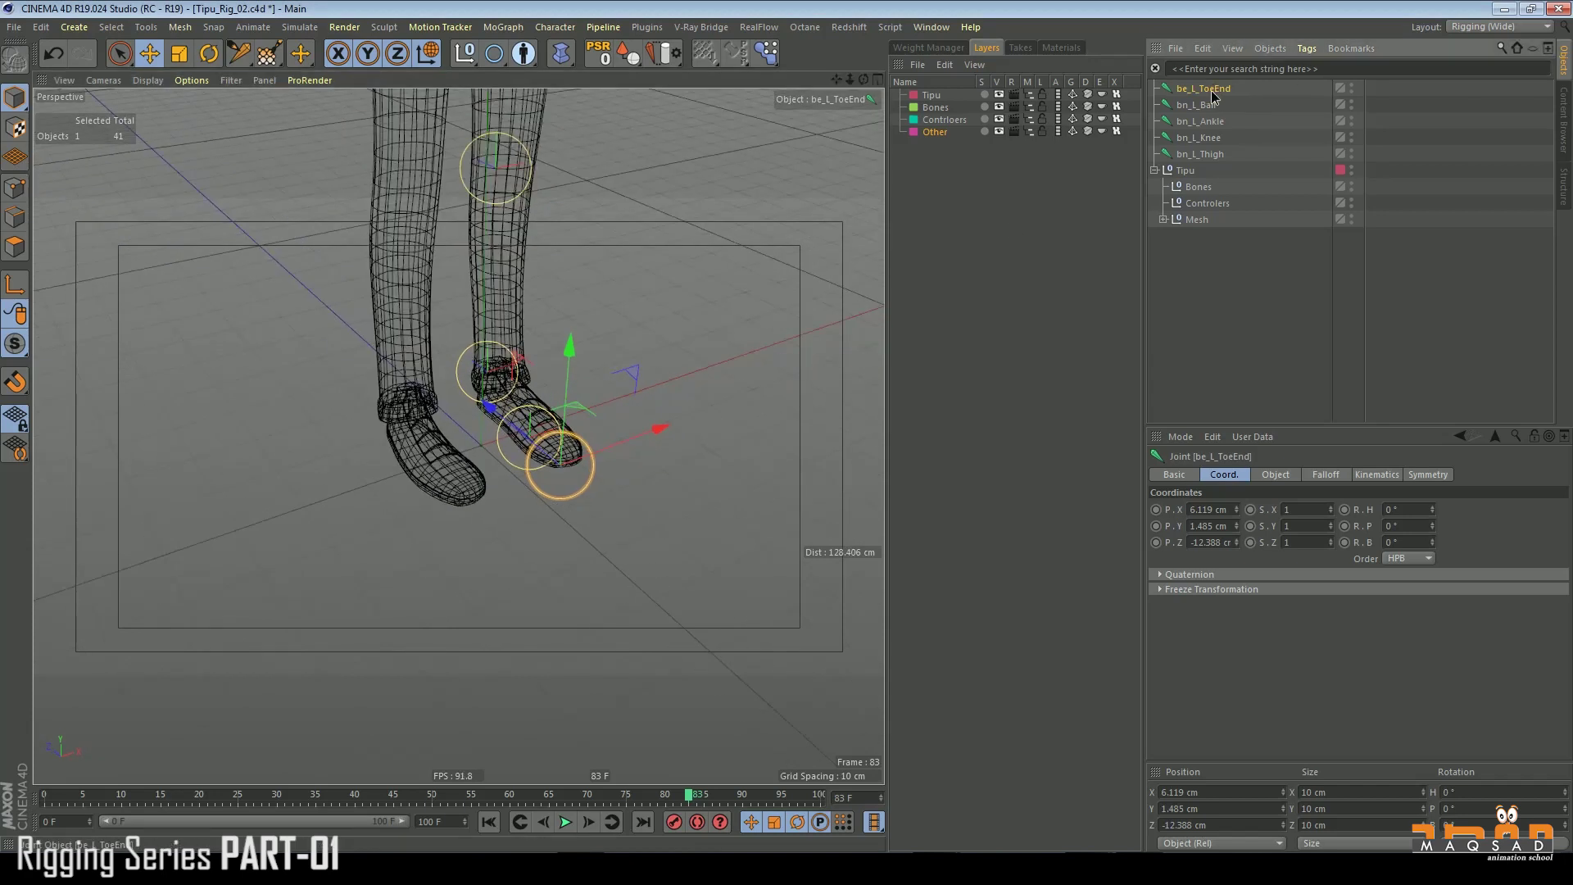
left_click_drag(1206, 107, 1200, 155)
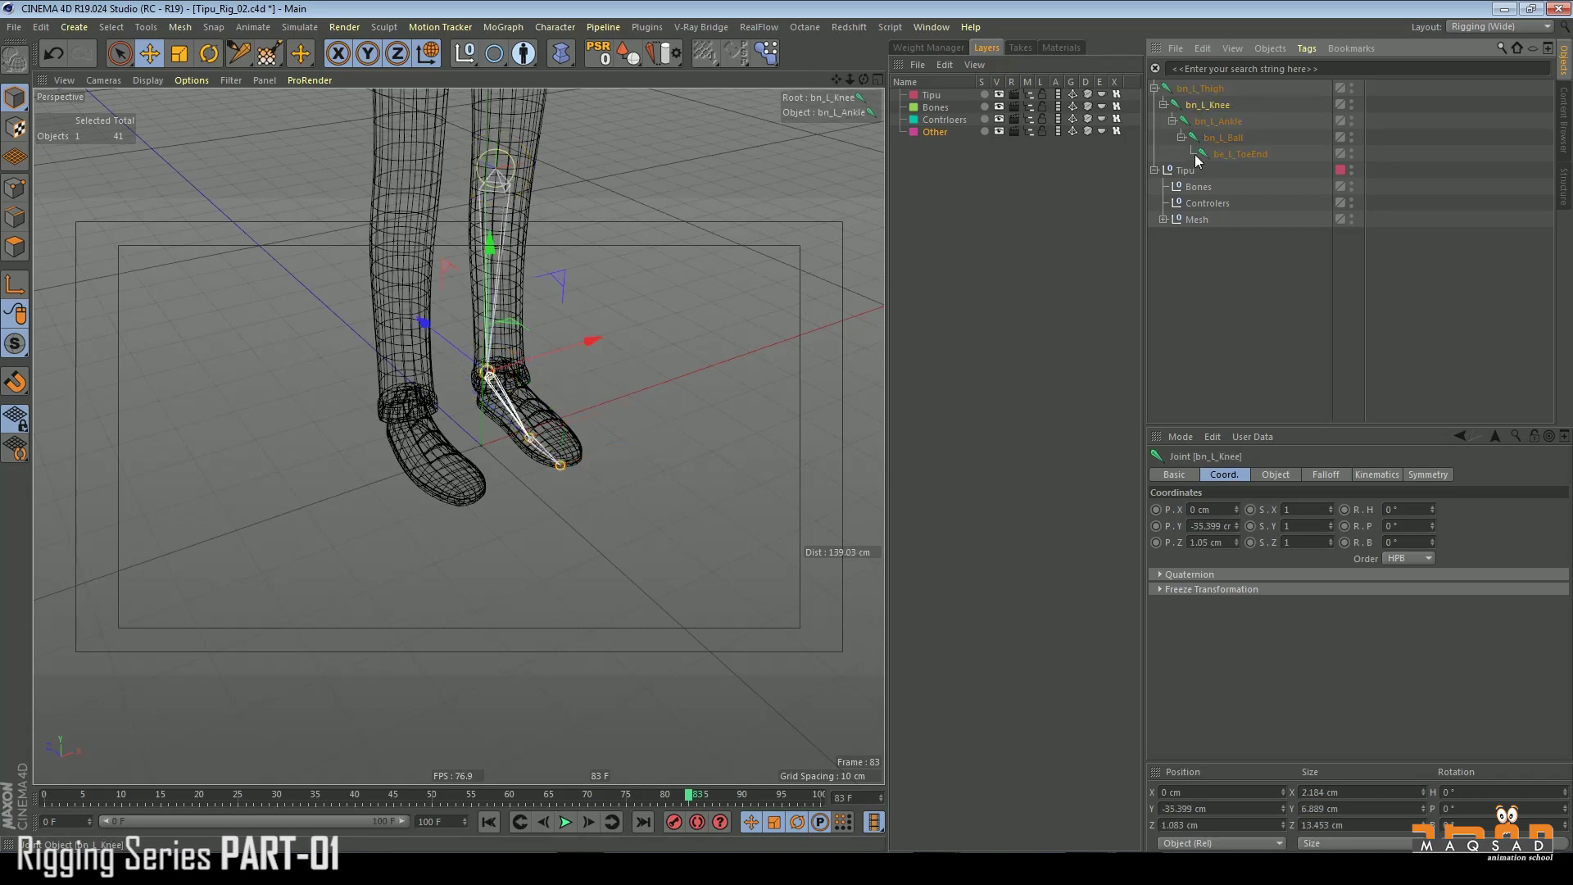
scroll(460, 276, "down", 5)
middle_click_drag(460, 271, 459, 394, "alt")
left_click_drag(460, 393, 516, 267, "alt")
scroll(497, 304, "up", 2)
- Select the whole joint chain and set its joint display size to Custom at 1 cm
left_click(1188, 87)
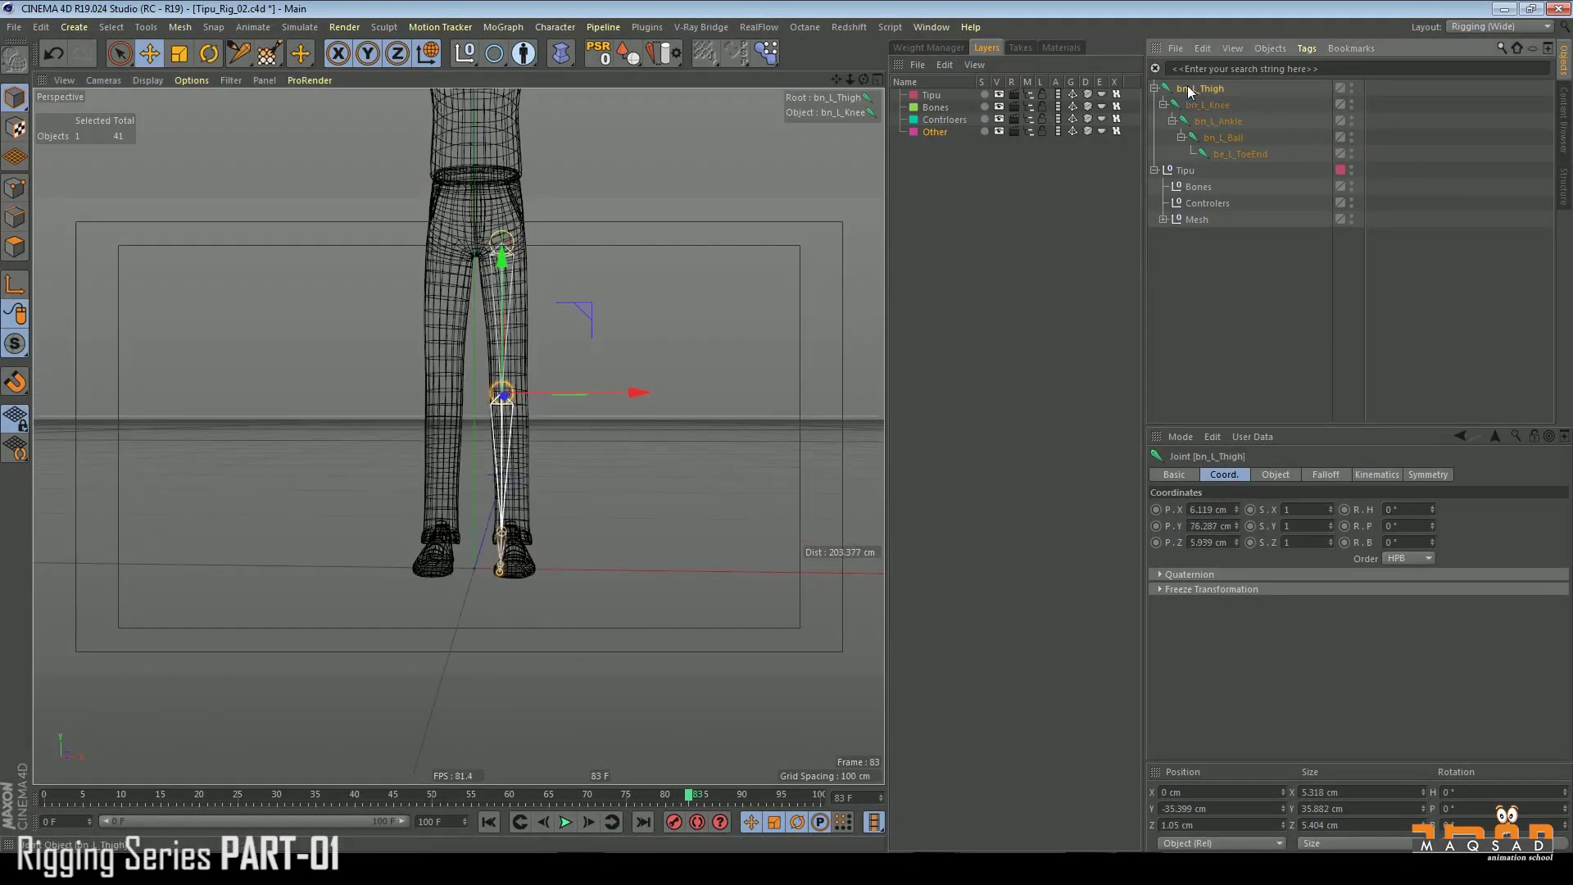
left_click(1241, 155, "shift")
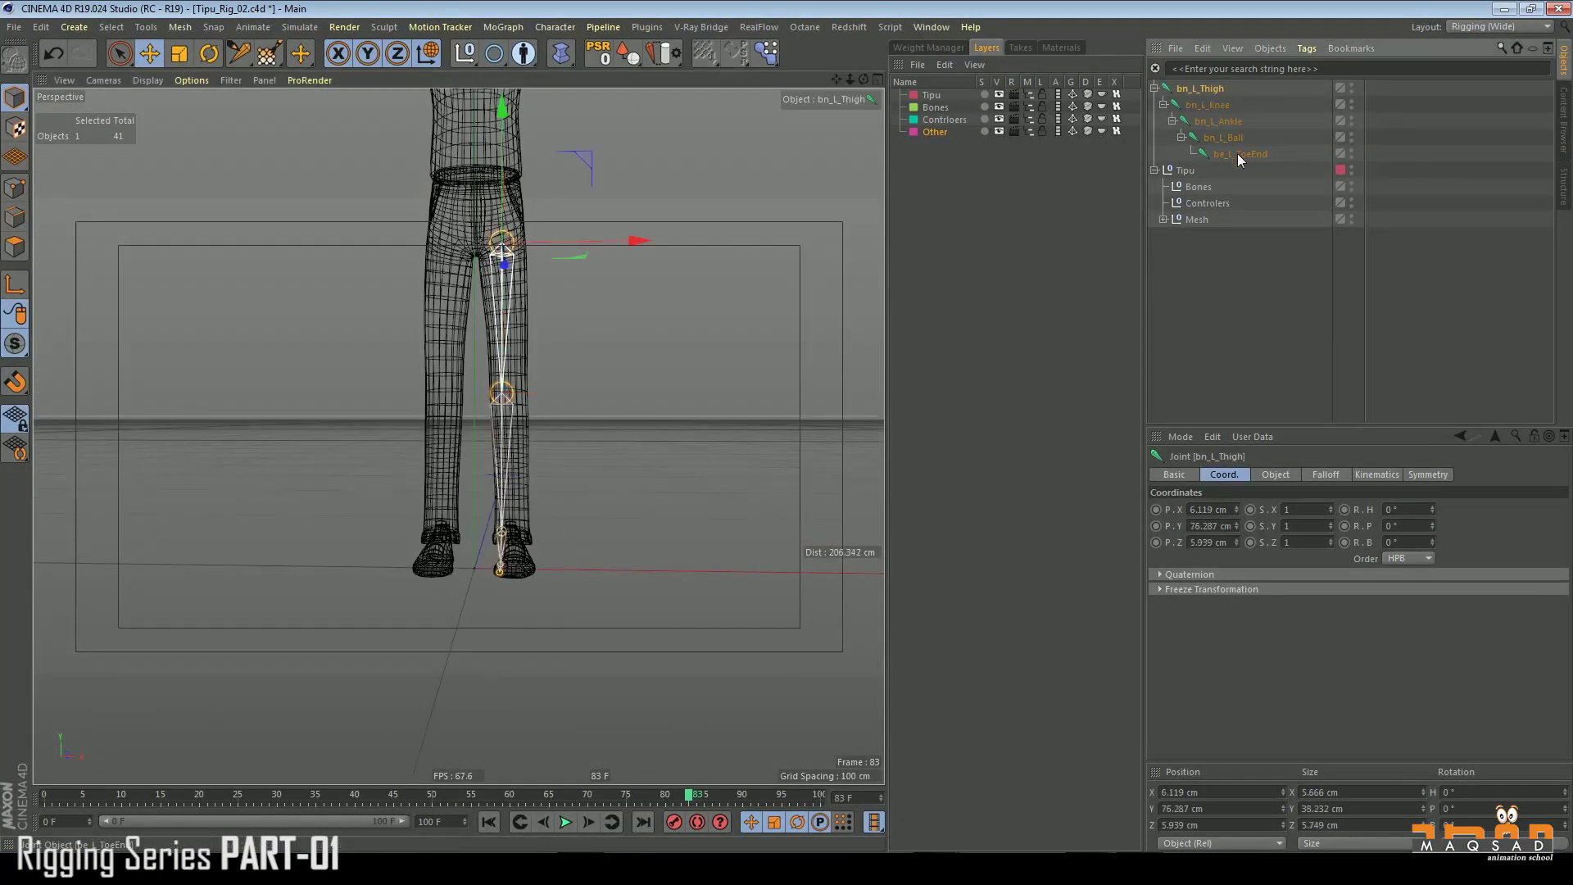
left_click(1268, 477)
left_click_drag(1286, 425, 1281, 281)
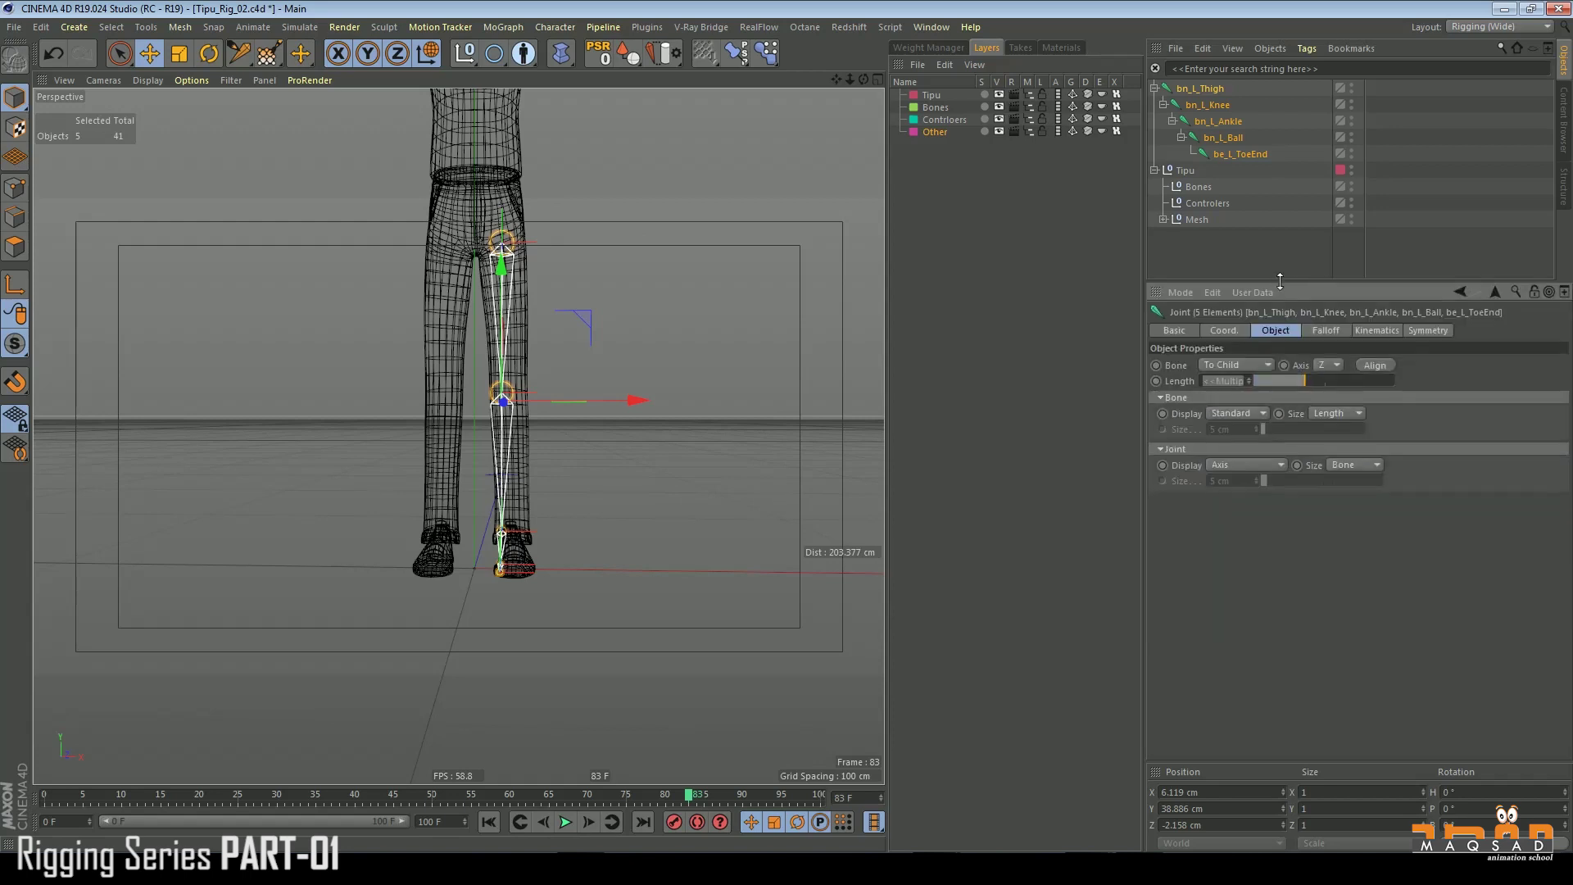
left_click(1241, 415)
left_click(1325, 397)
left_click(1331, 398)
left_click(1247, 466)
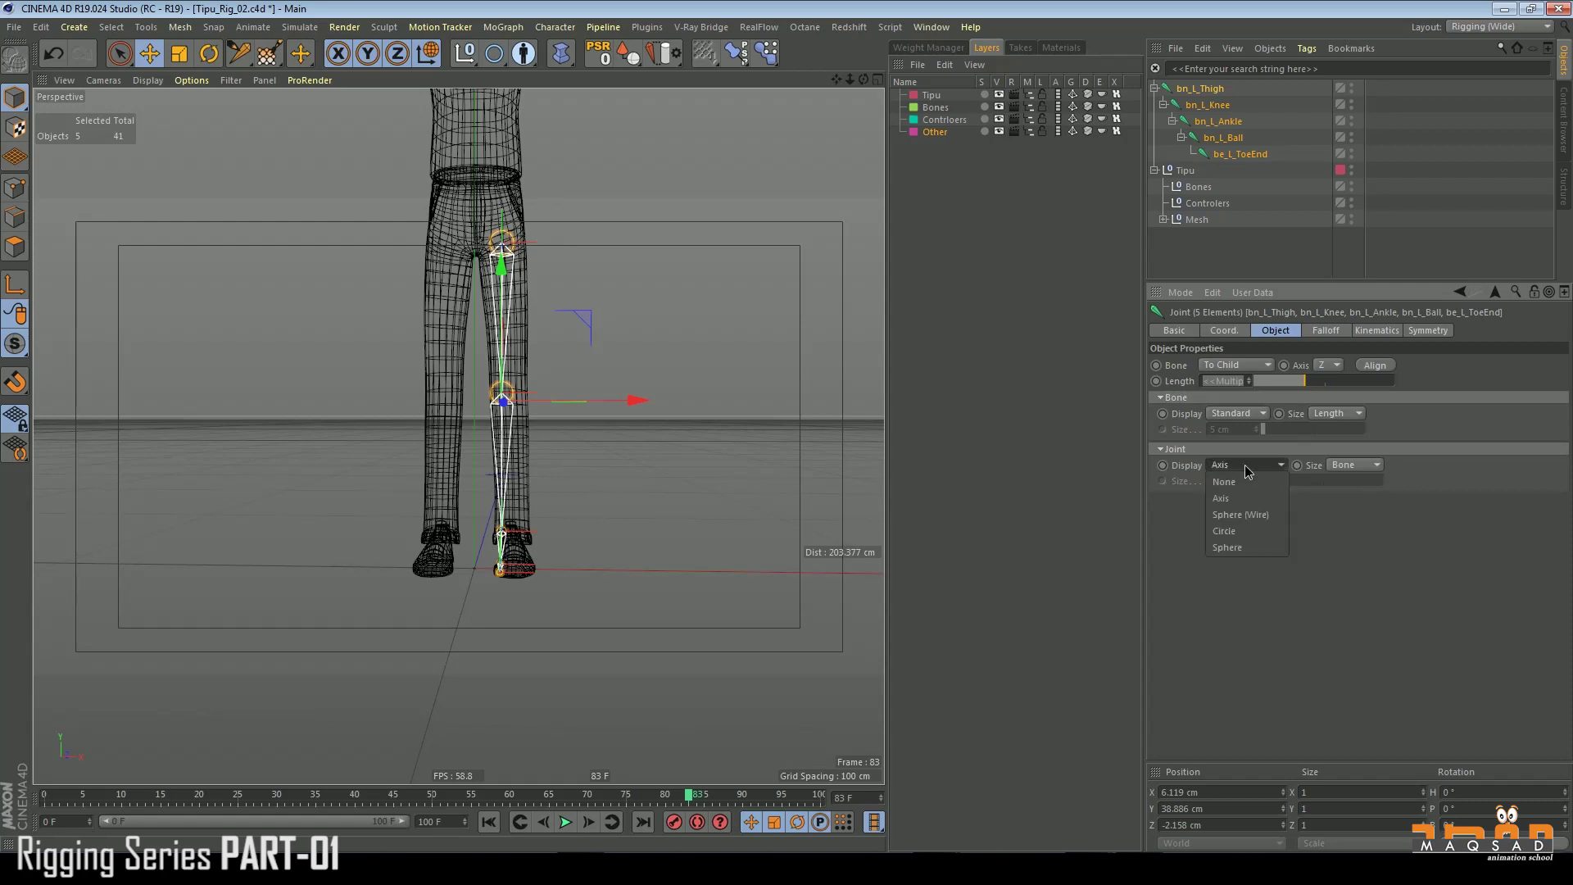
left_click(1320, 460)
left_click(1355, 476)
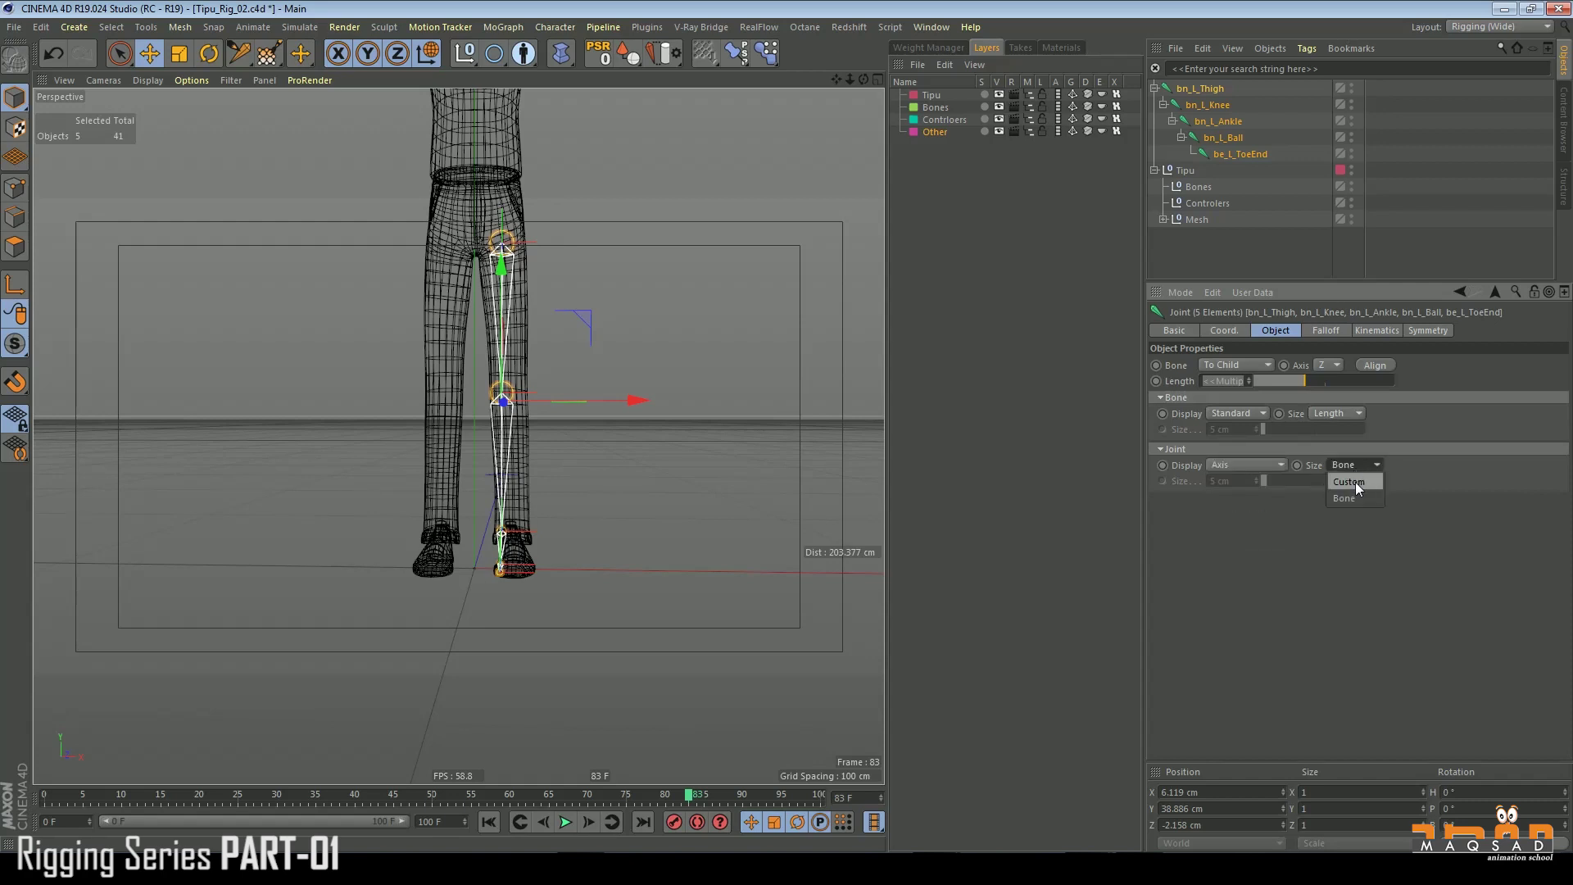
left_click(1355, 482)
double_click(1229, 481)
type("1")
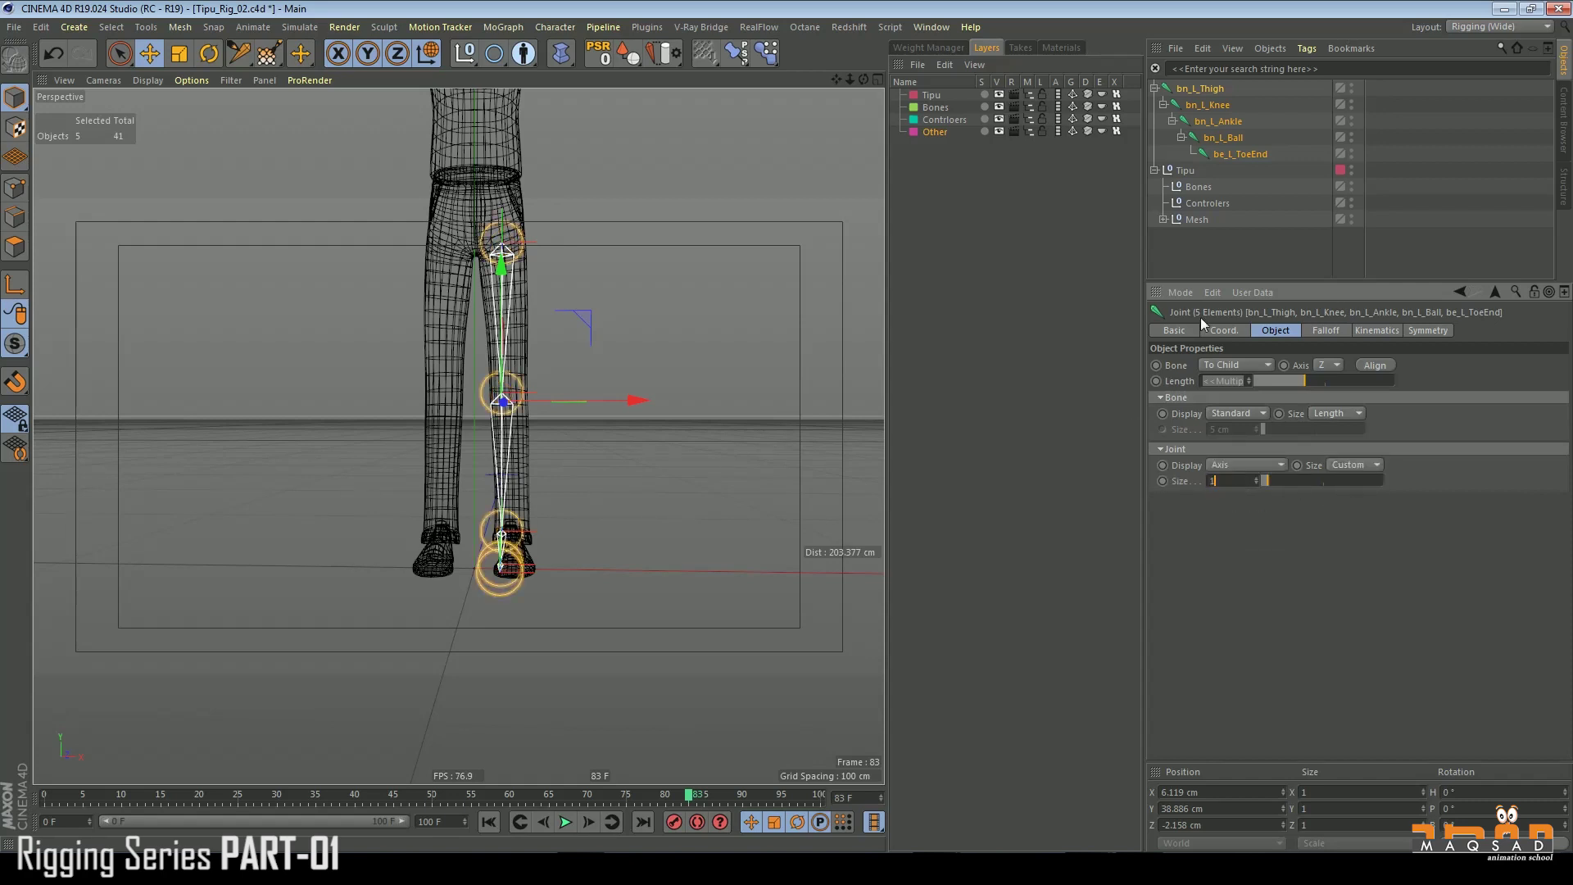
key("Return")
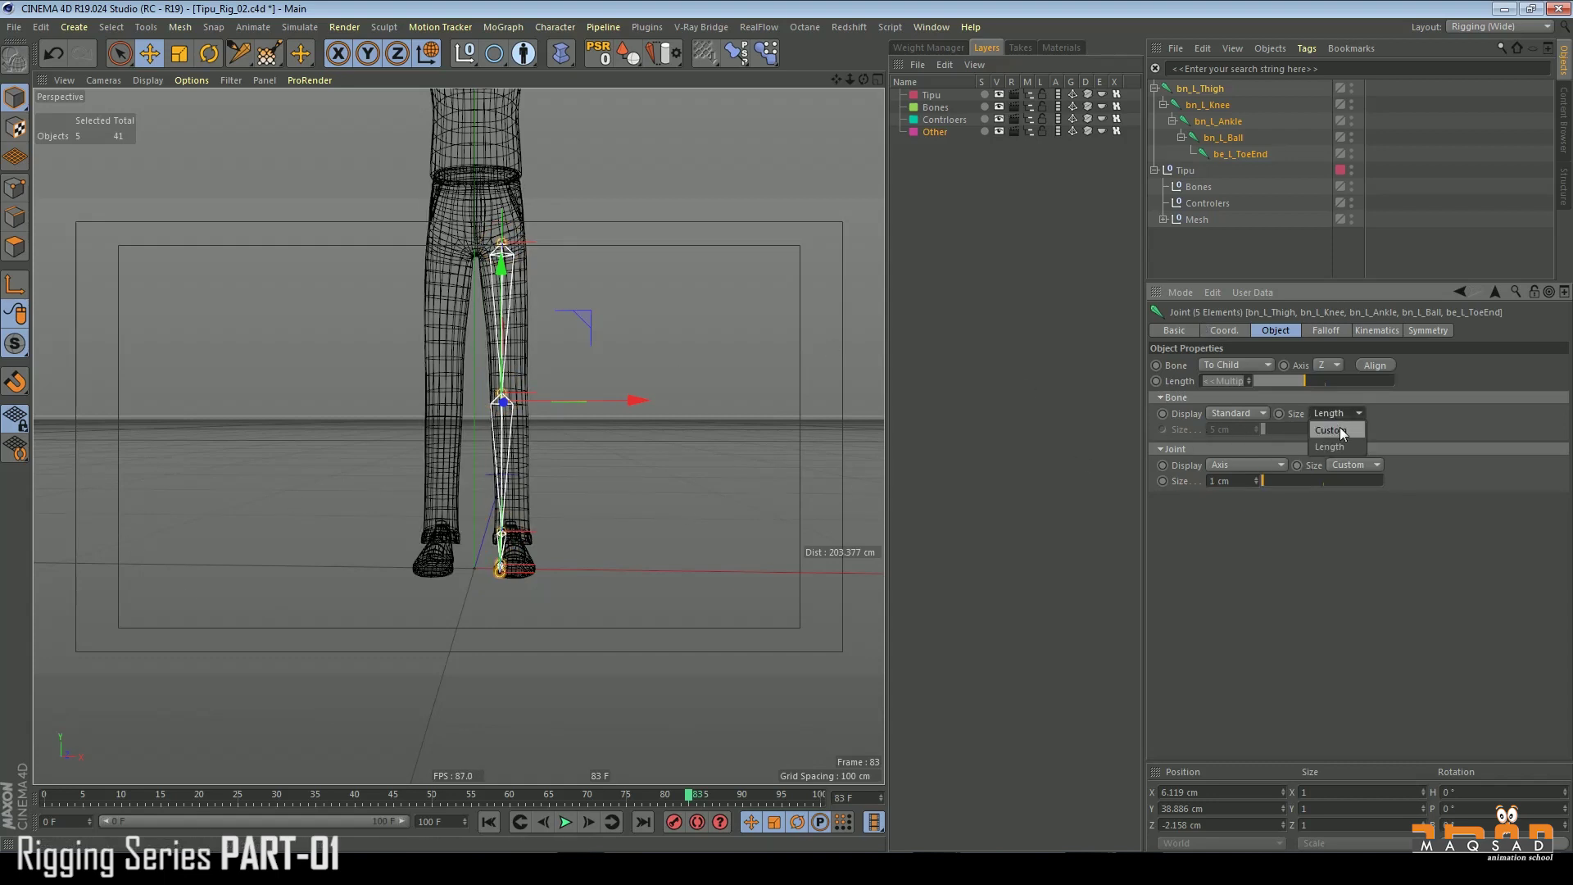
- Set the bone display size of the selected left leg joints to Custom at 1 cm
left_click(1340, 431)
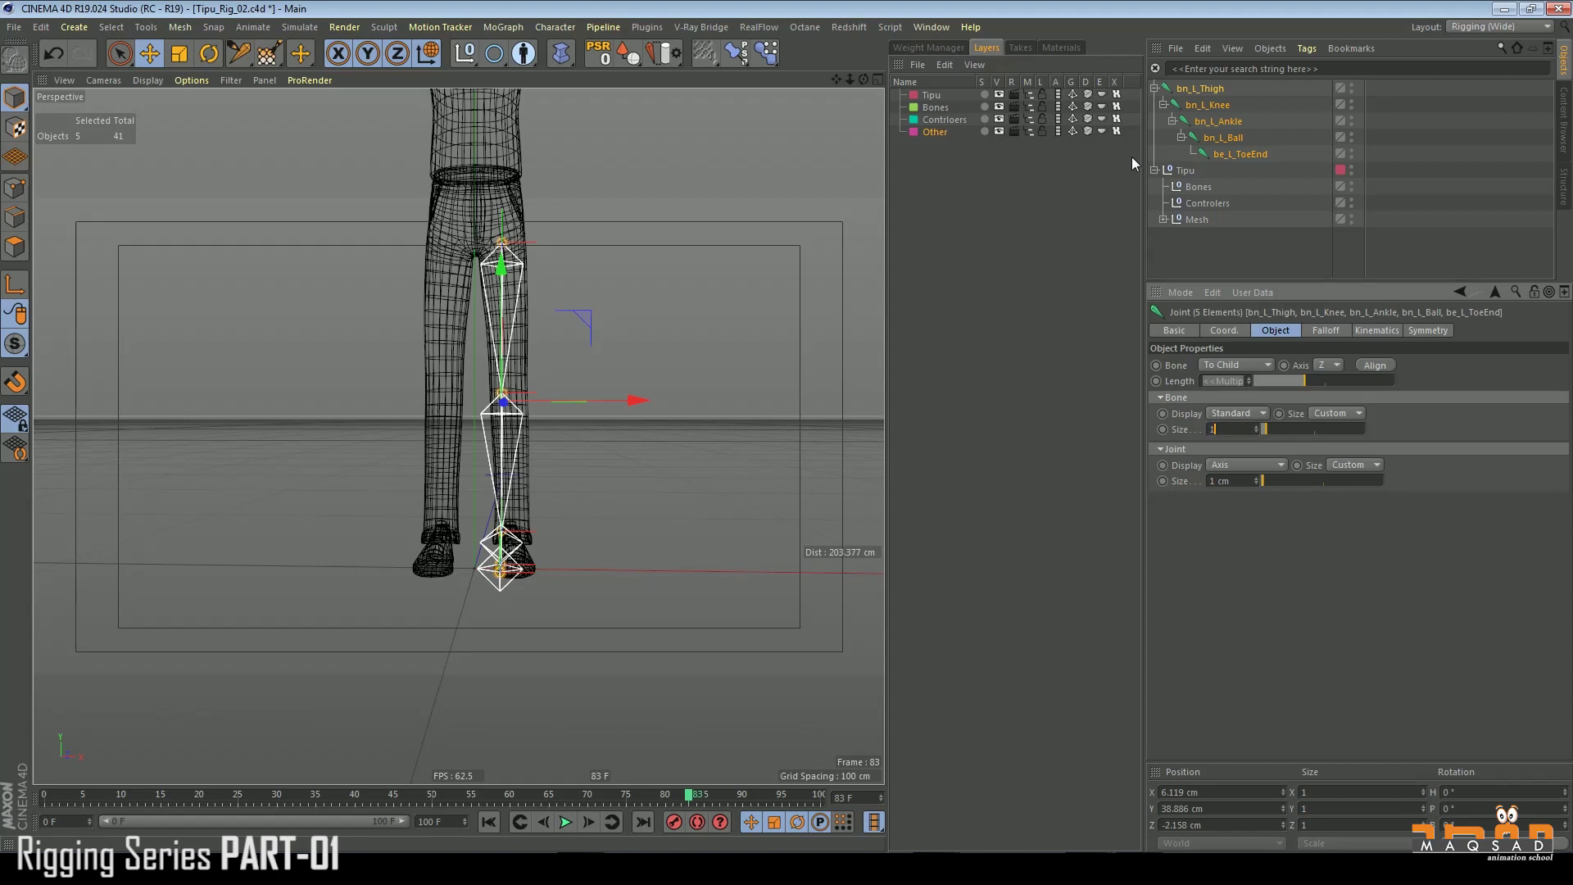
type("1")
key("Return")
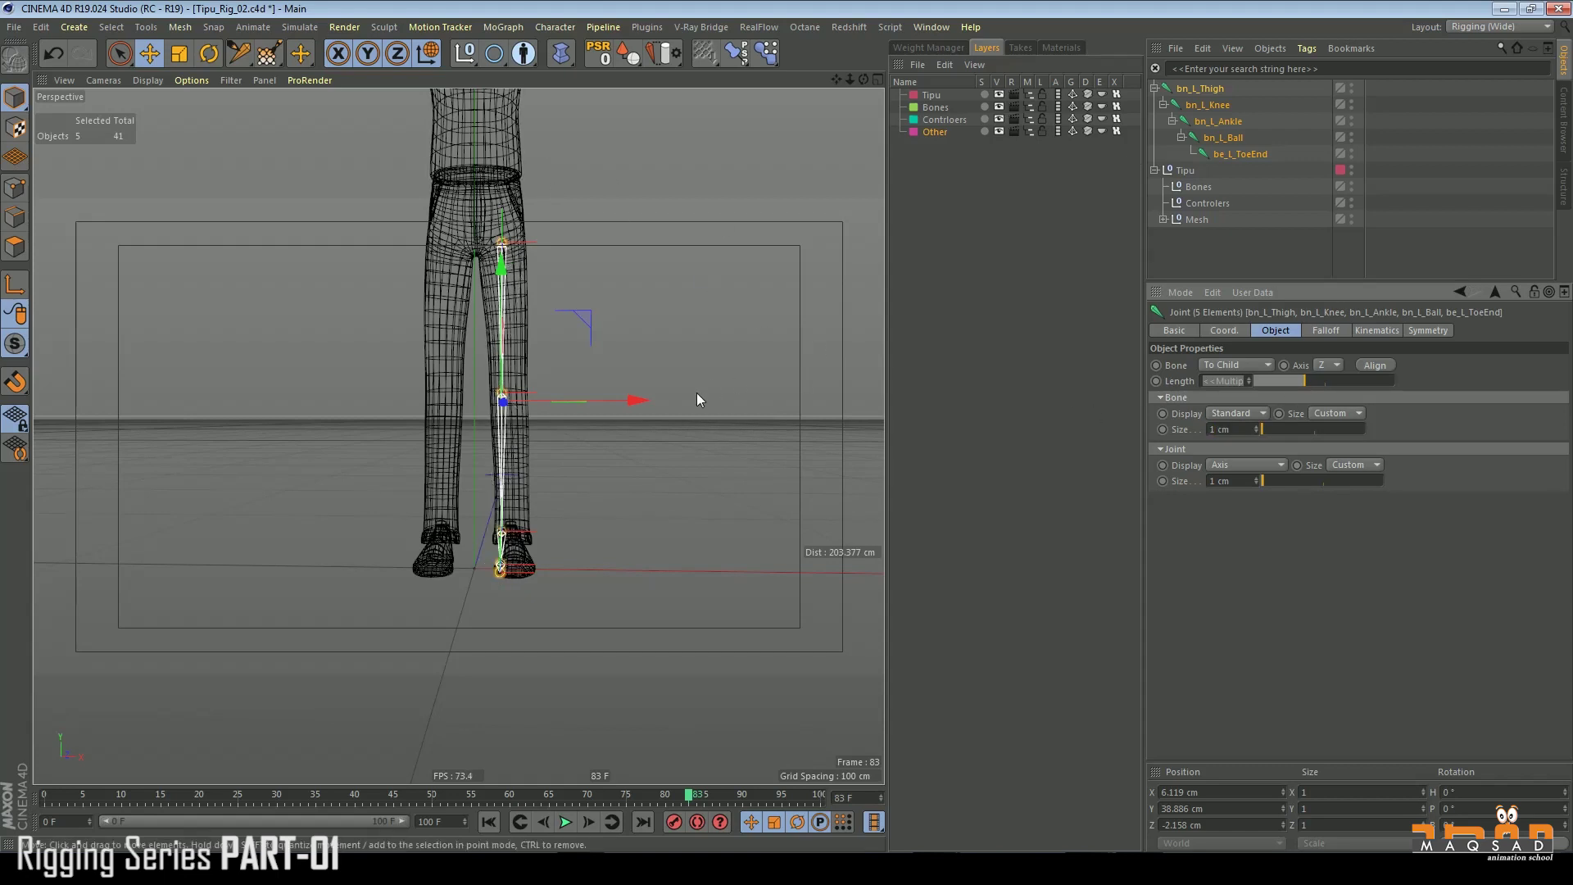
- In the front view, rotate the left thigh joint slightly outward so the joint chain follows the middle of the leg mesh
middle_click_drag(697, 400, 755, 456, "alt")
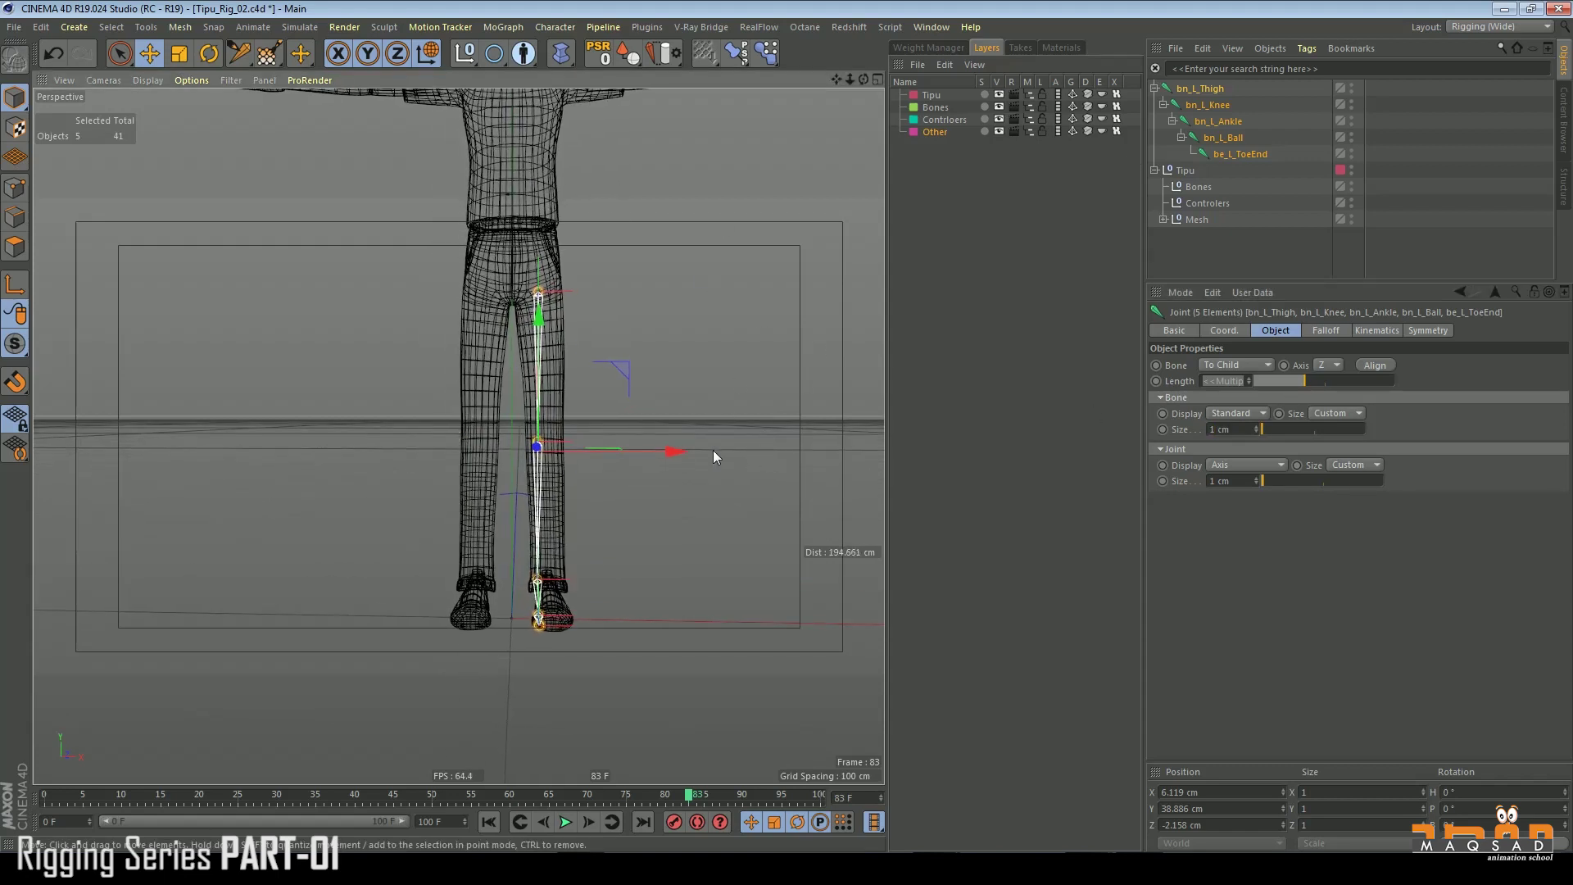
mouse_move(713, 456)
left_mouse_down("alt")
mouse_move(786, 455)
mouse_move(695, 460)
left_mouse_up("alt")
key("F4")
scroll(585, 352, "up", 3)
scroll(511, 316, "up", 6)
middle_click_drag(541, 301, 539, 253, "alt")
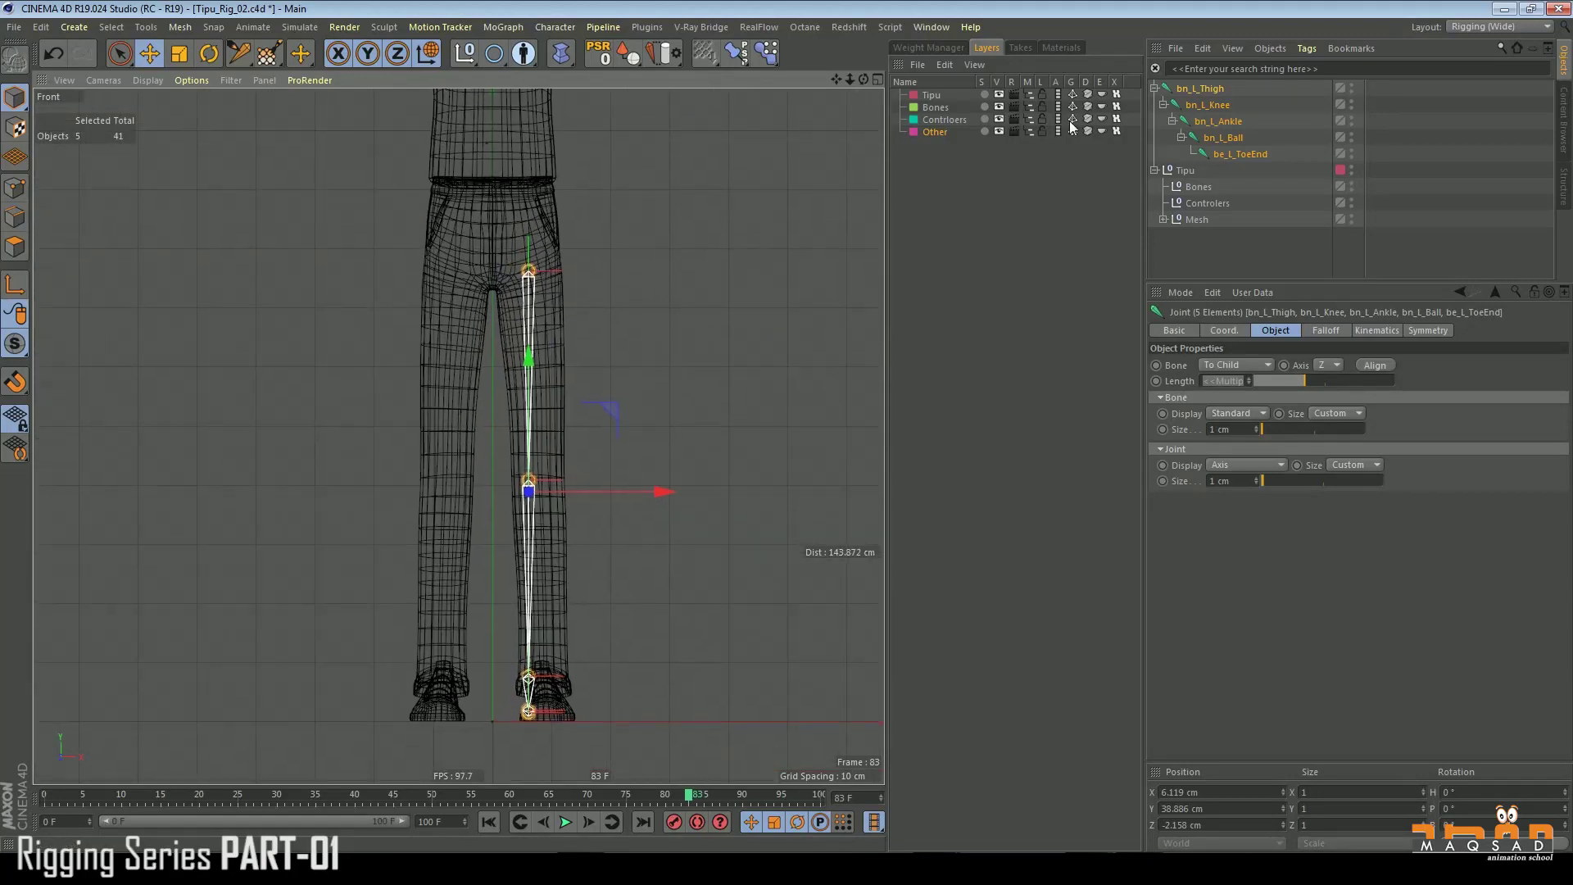
left_click(1210, 88)
scroll(572, 247, "up", 1)
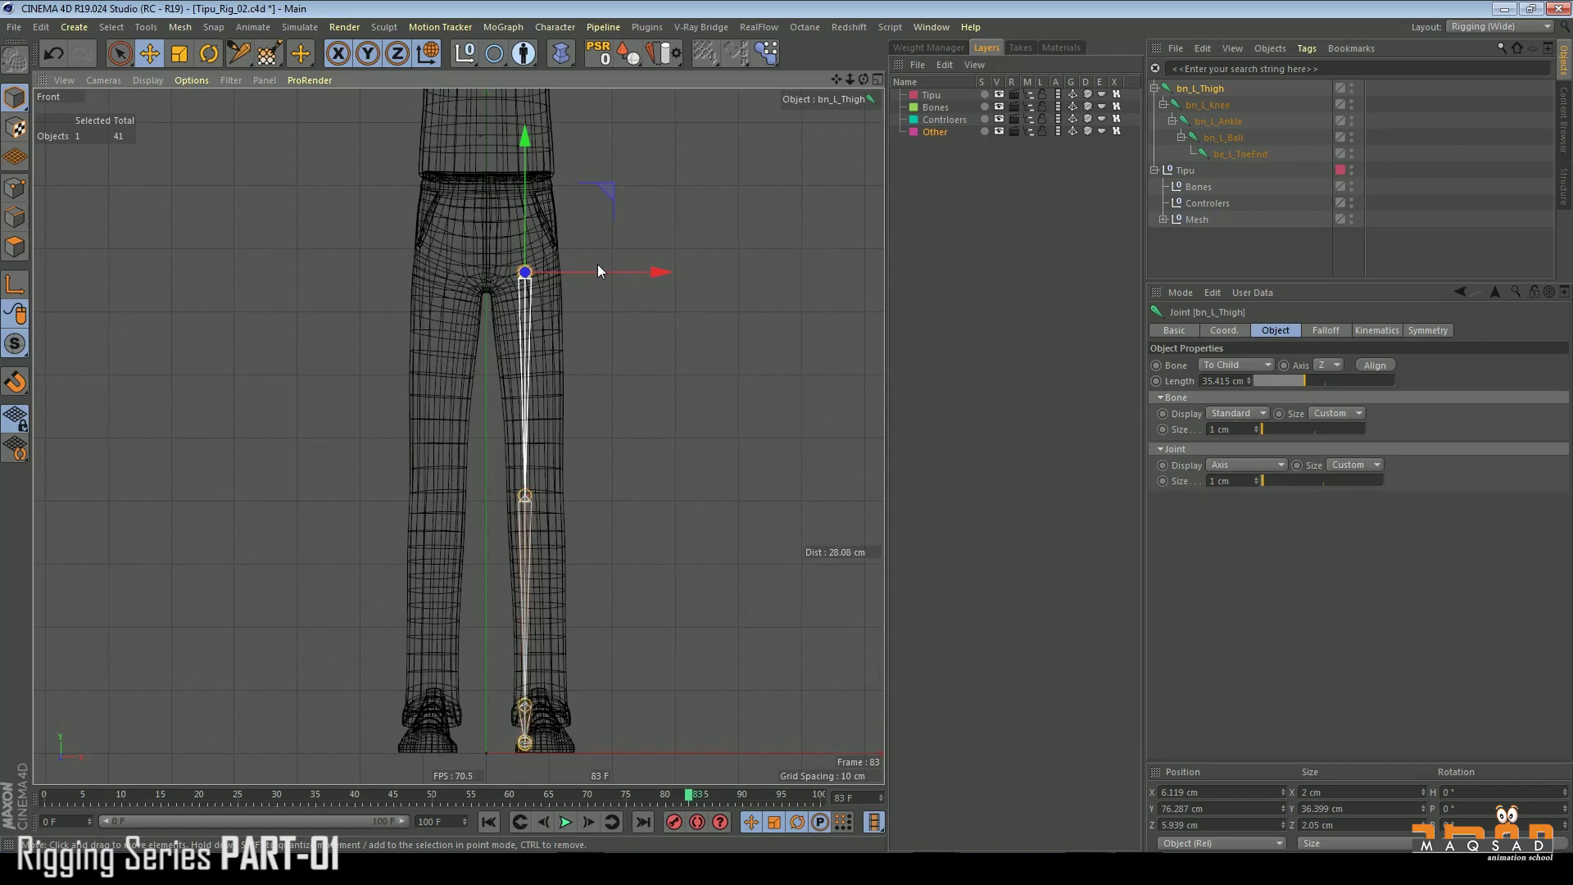
key("e")
scroll(564, 282, "down", 2)
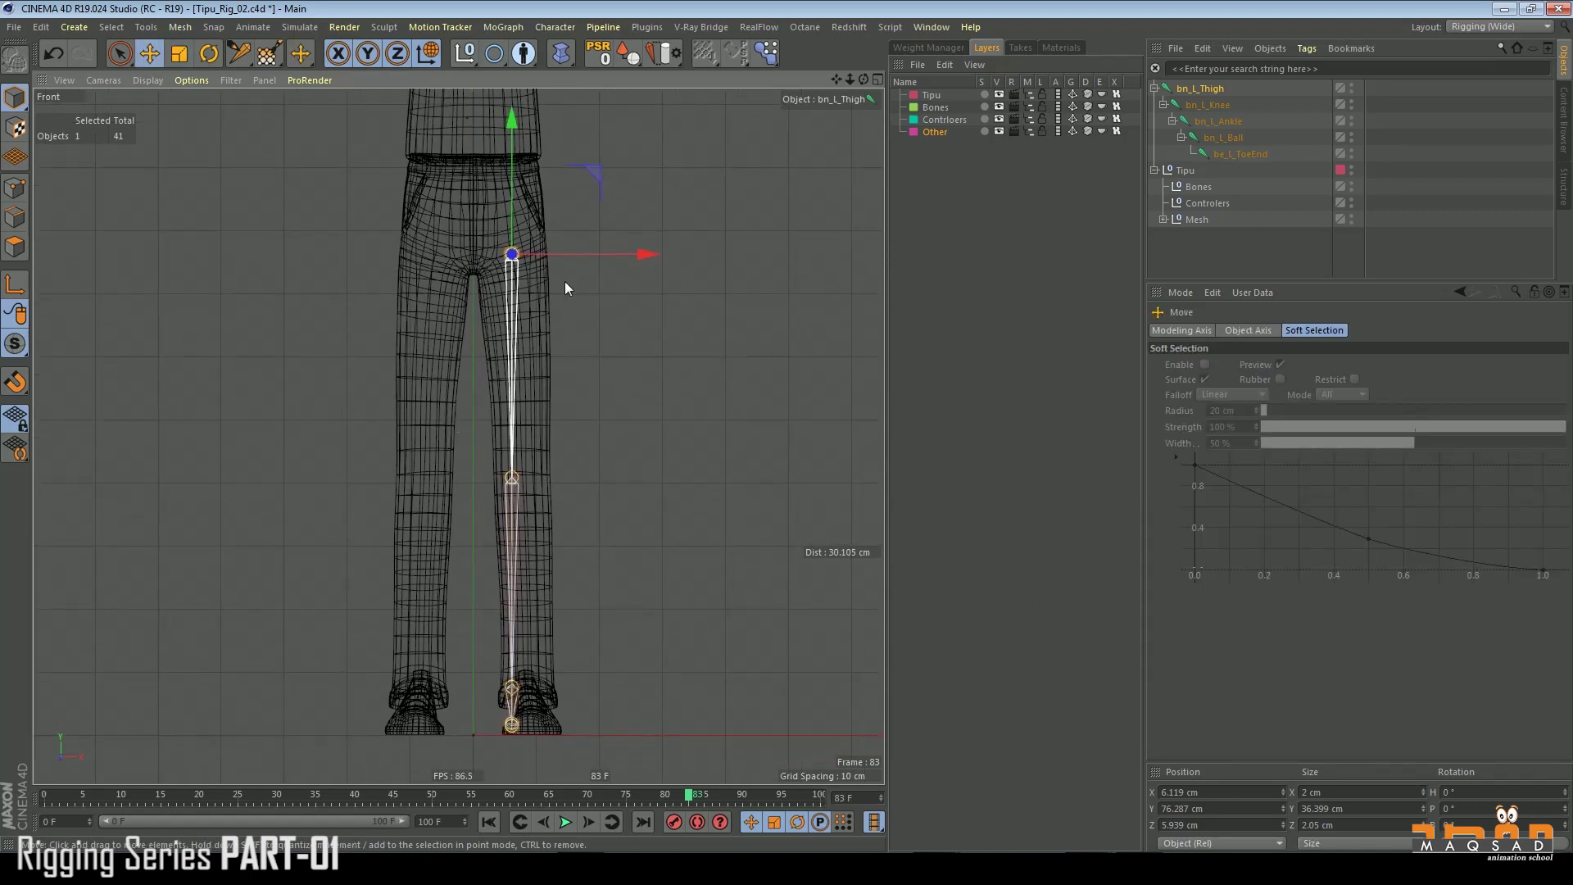
middle_click_drag(544, 476, 550, 433, "alt")
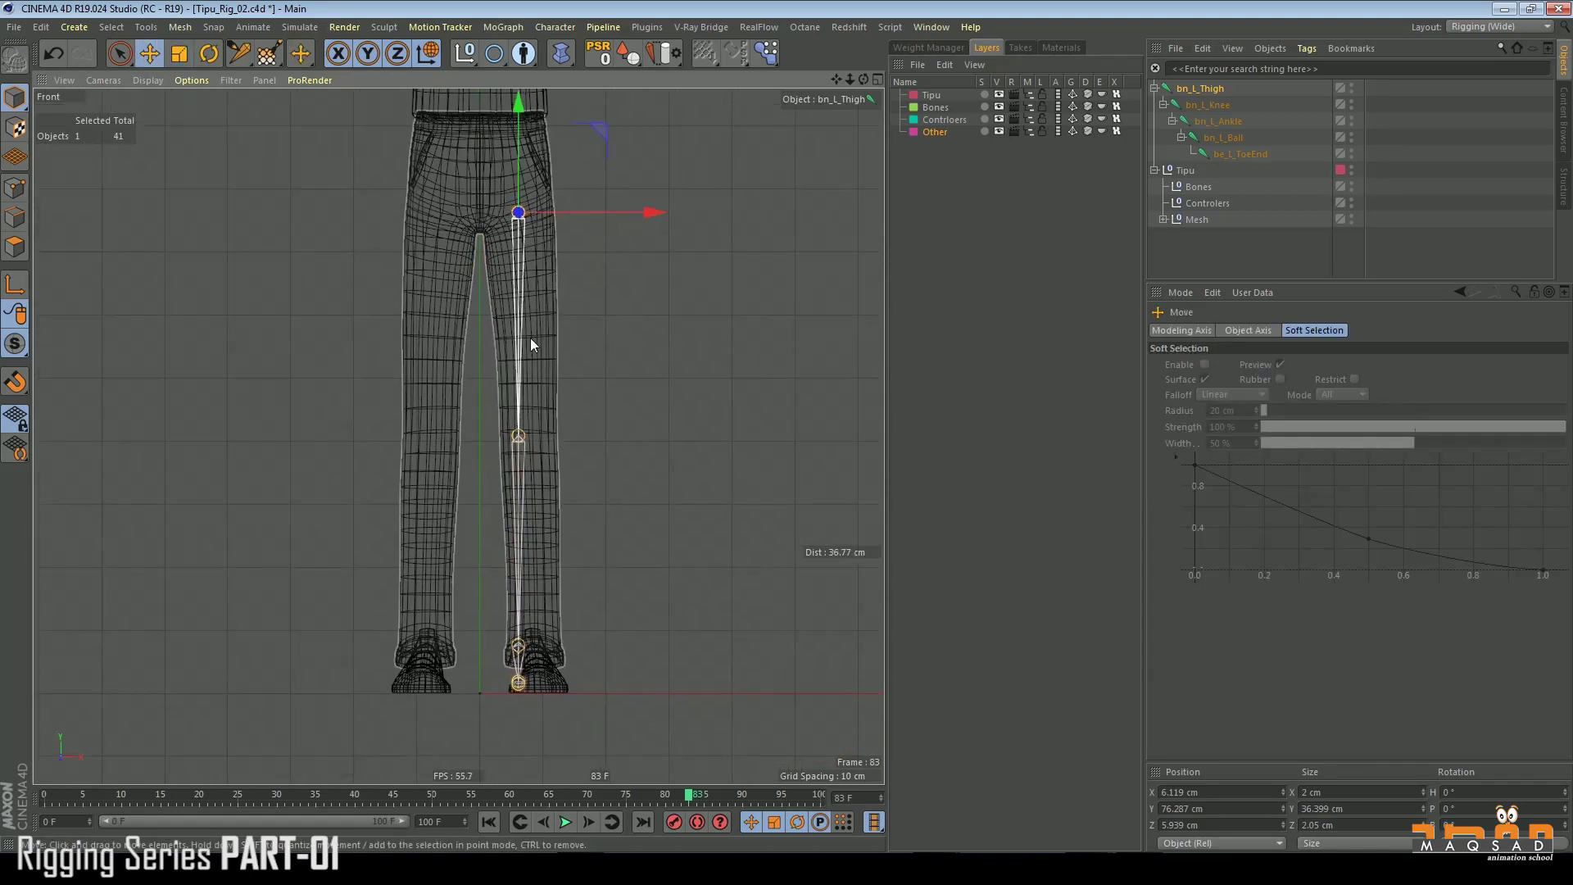
scroll(559, 232, "up", 5)
key("r")
left_click_drag(525, 223, 524, 220)
middle_click_drag(512, 233, 503, 106, "alt")
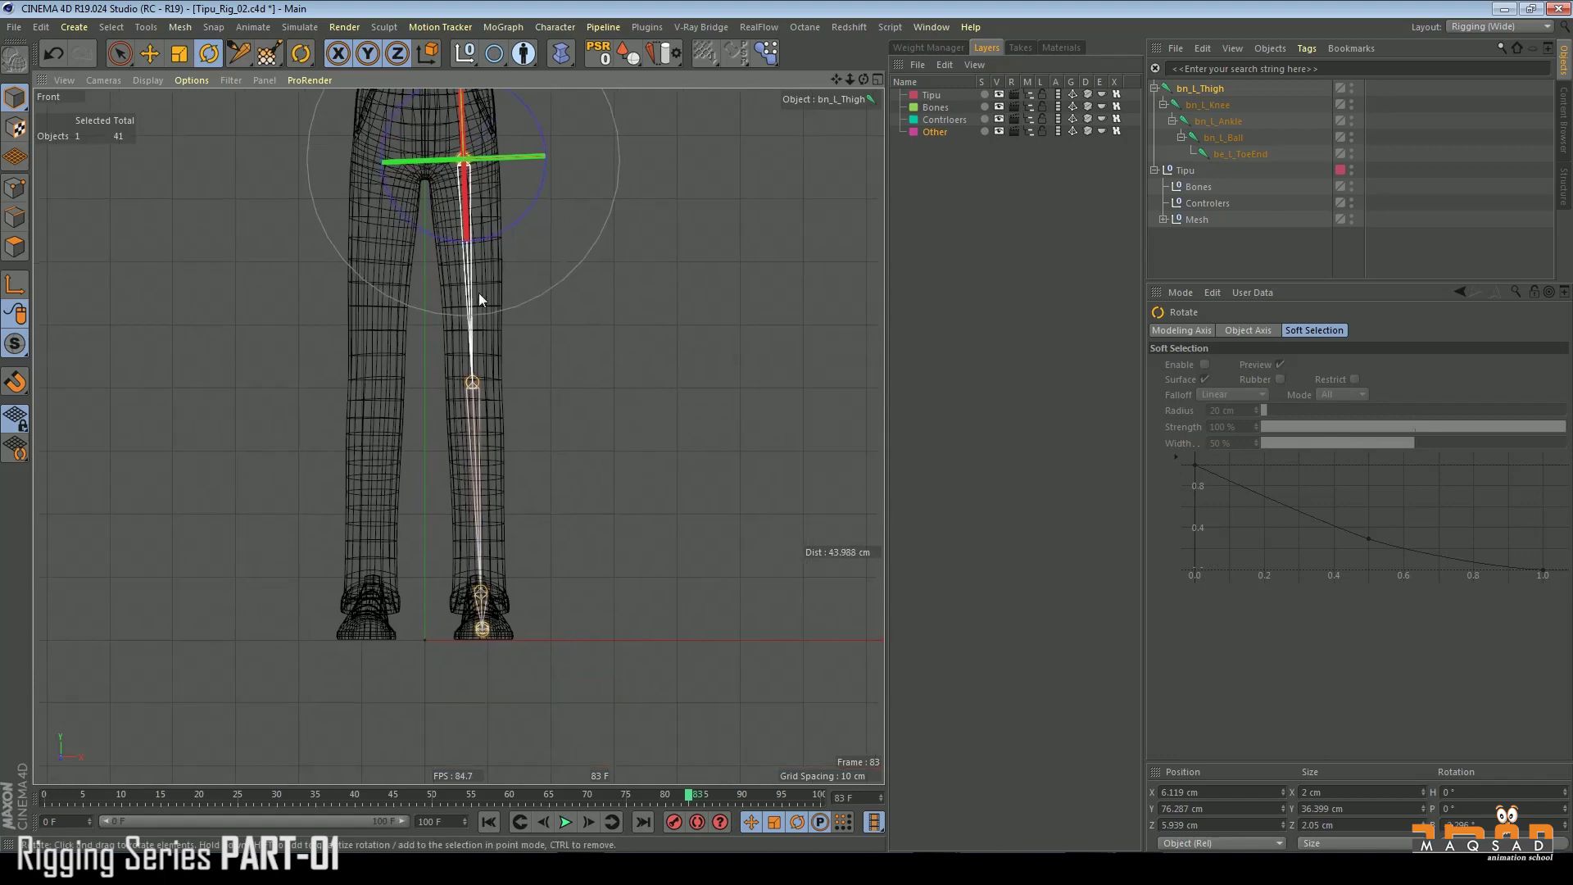
key("e")
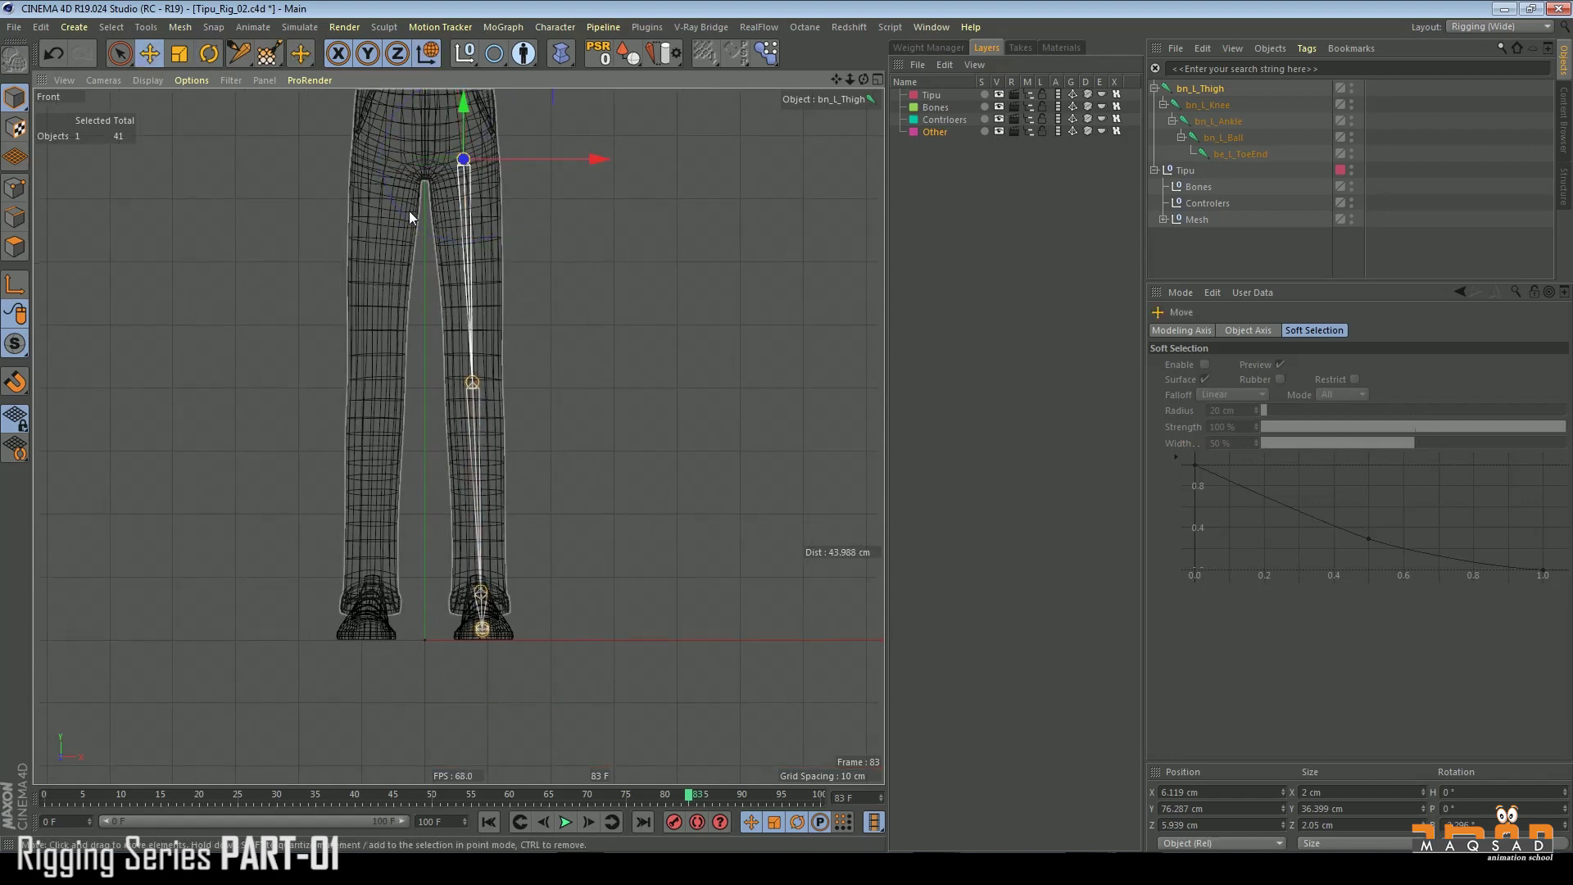
- In the side view, shift only the left knee joint slightly forward to a Z position of 0.319 cm, leaving its child joints in place
key("F3")
right_click_drag(488, 415, 569, 421, "alt")
right_click_drag(400, 371, 496, 371, "alt")
scroll(450, 365, "up", 2)
left_click(415, 339)
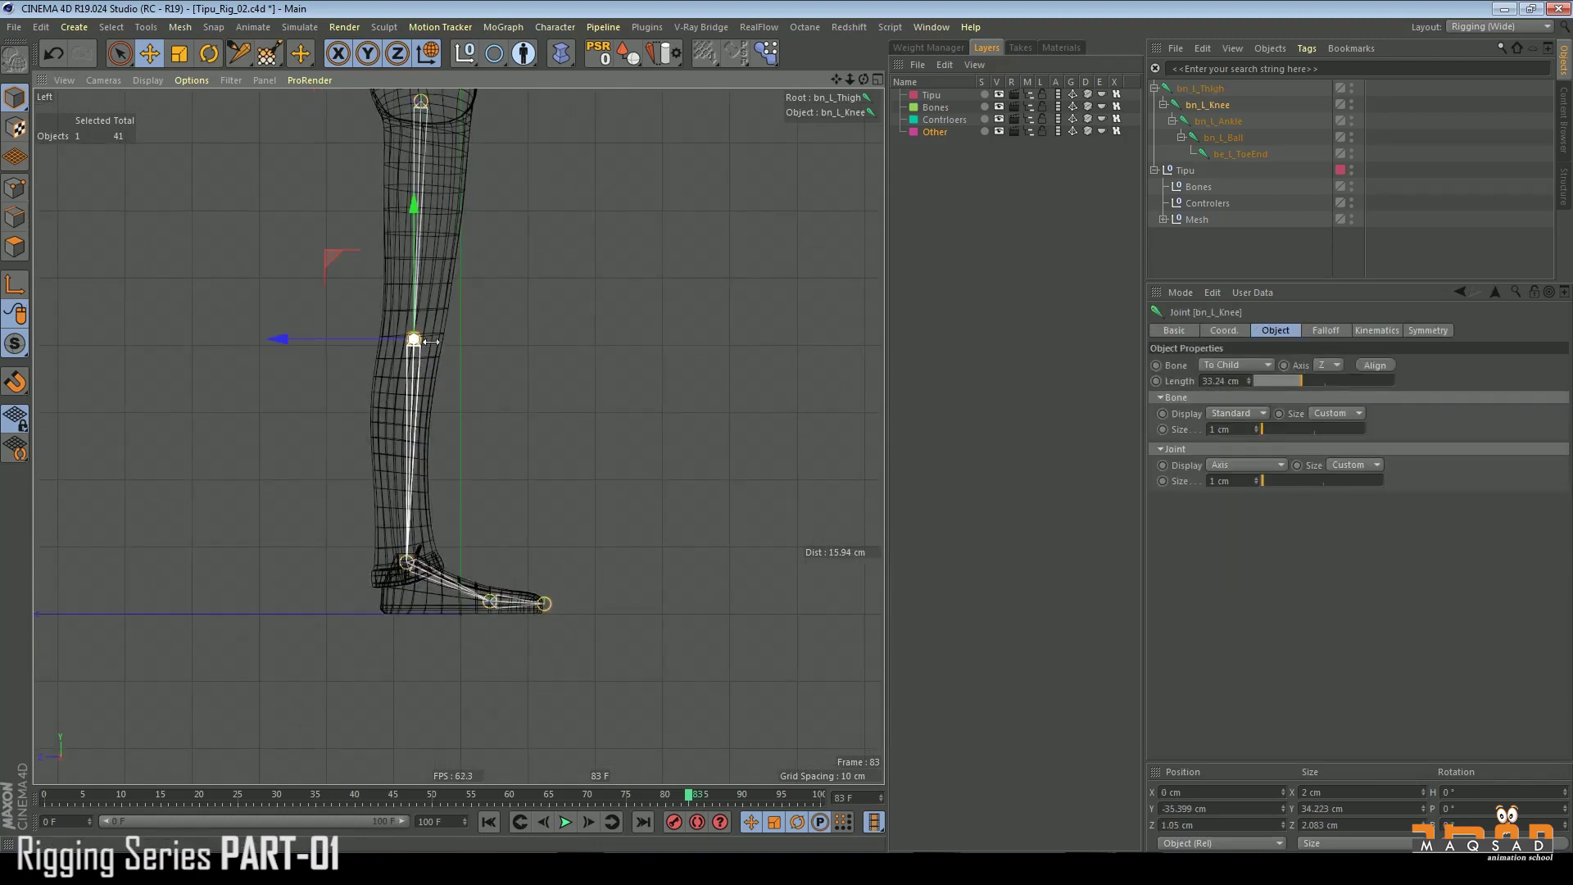
middle_click_drag(412, 355, 341, 420, "alt")
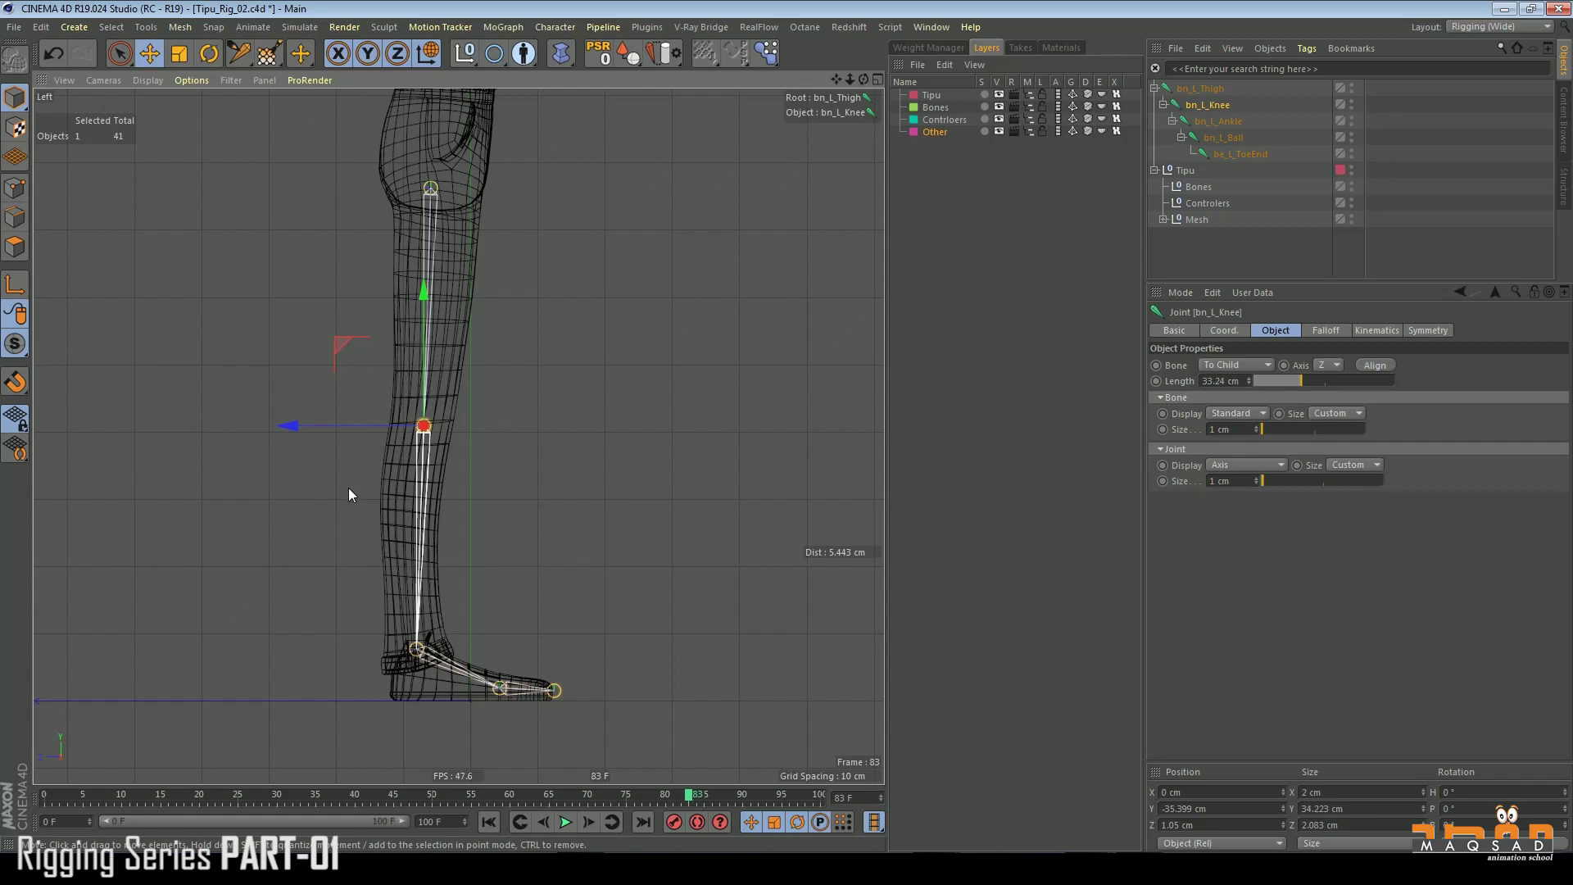
left_click(16, 287)
left_click_drag(336, 432, 342, 433)
middle_click_drag(384, 502, 376, 478, "alt")
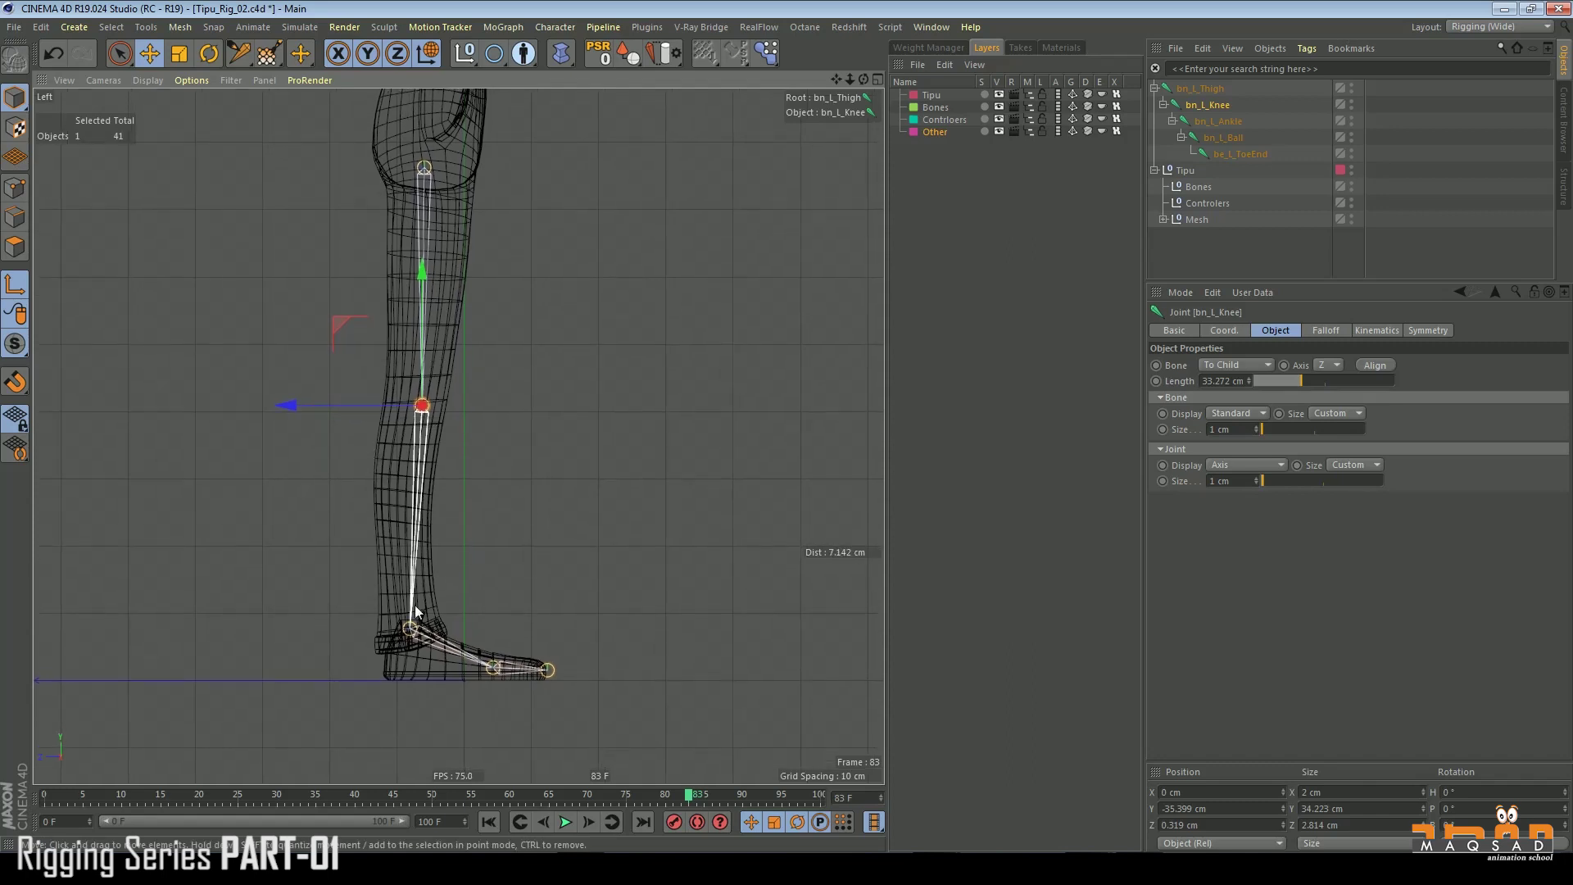
- Nudge the left ankle joint slightly backward and fine-tune the ball joint's position inside the shoe
left_click(1208, 121)
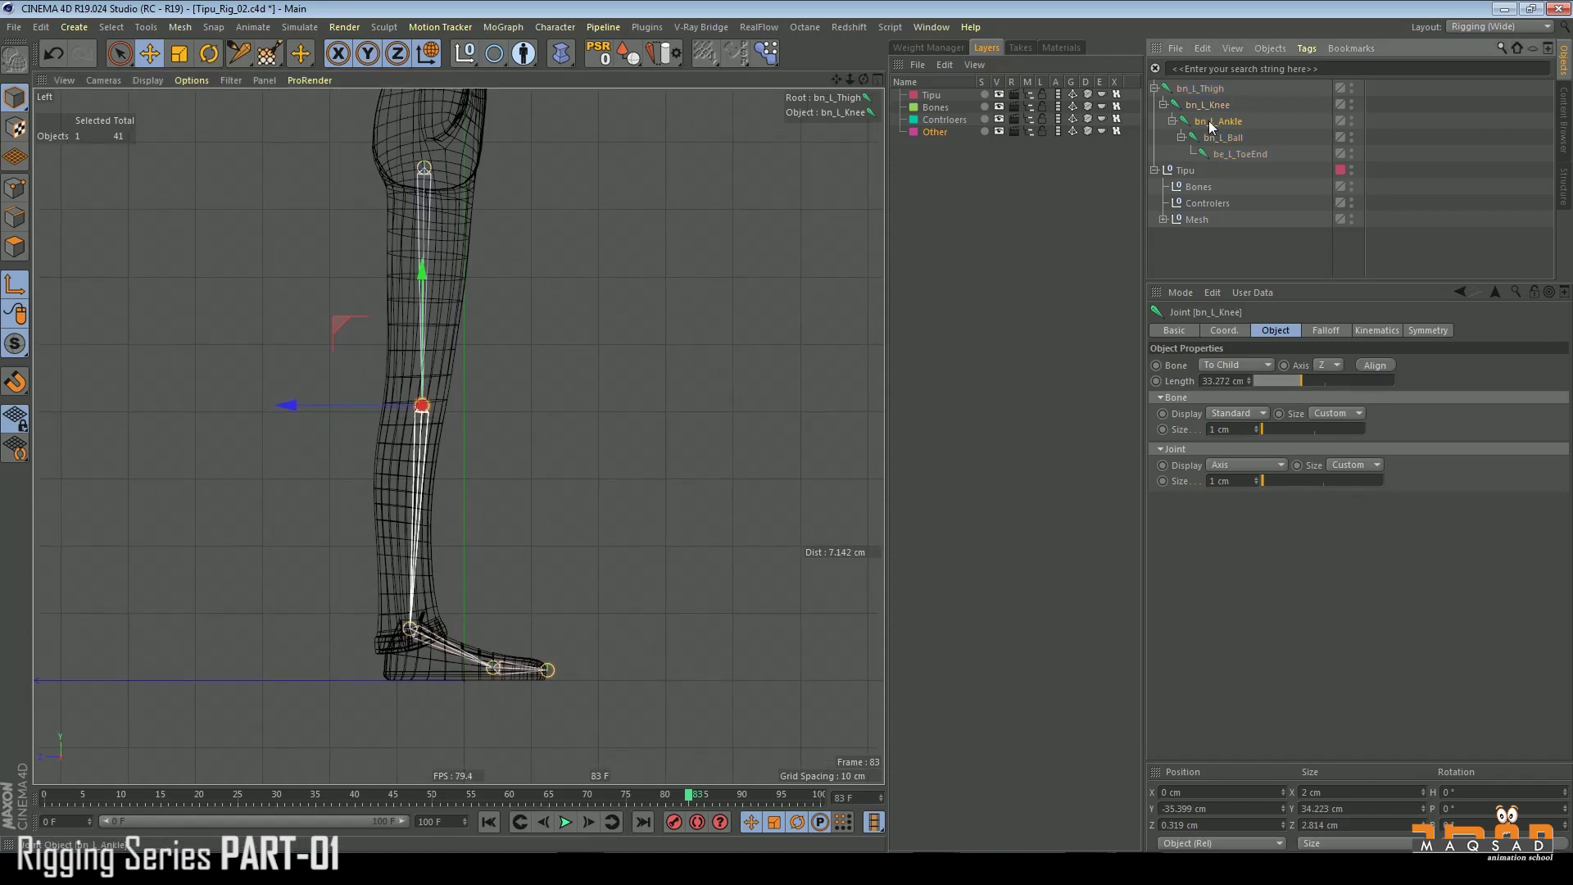
left_click_drag(337, 630, 334, 631)
scroll(375, 587, "up", 5)
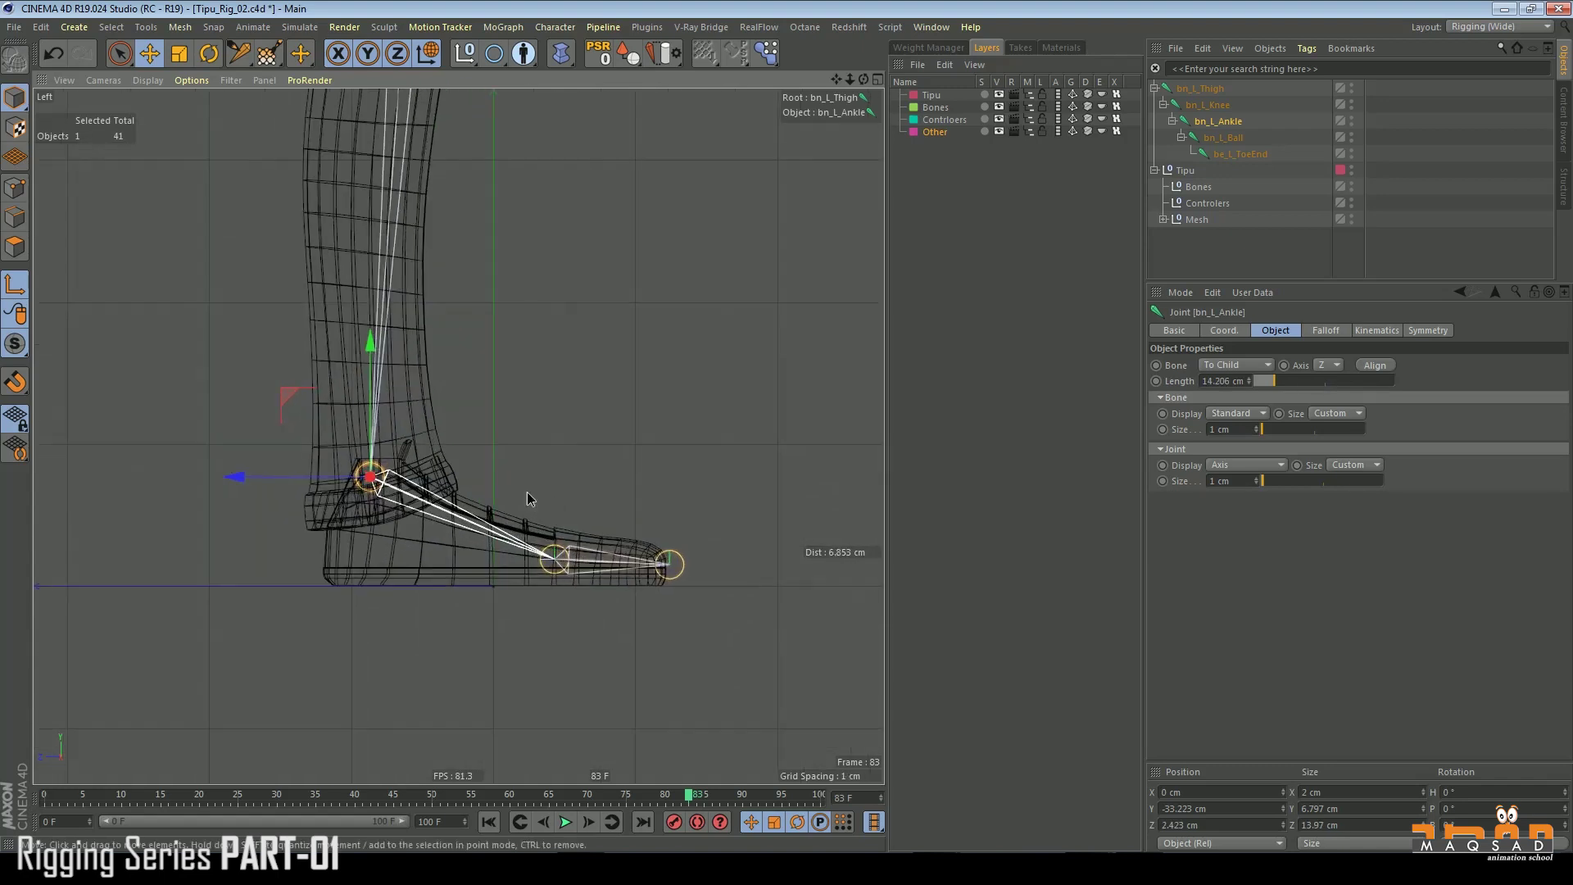
left_click(1219, 138)
left_click_drag(484, 537, 484, 539)
- Examine the adjusted left leg joint chain from the front and the side in the perspective view
key("F1")
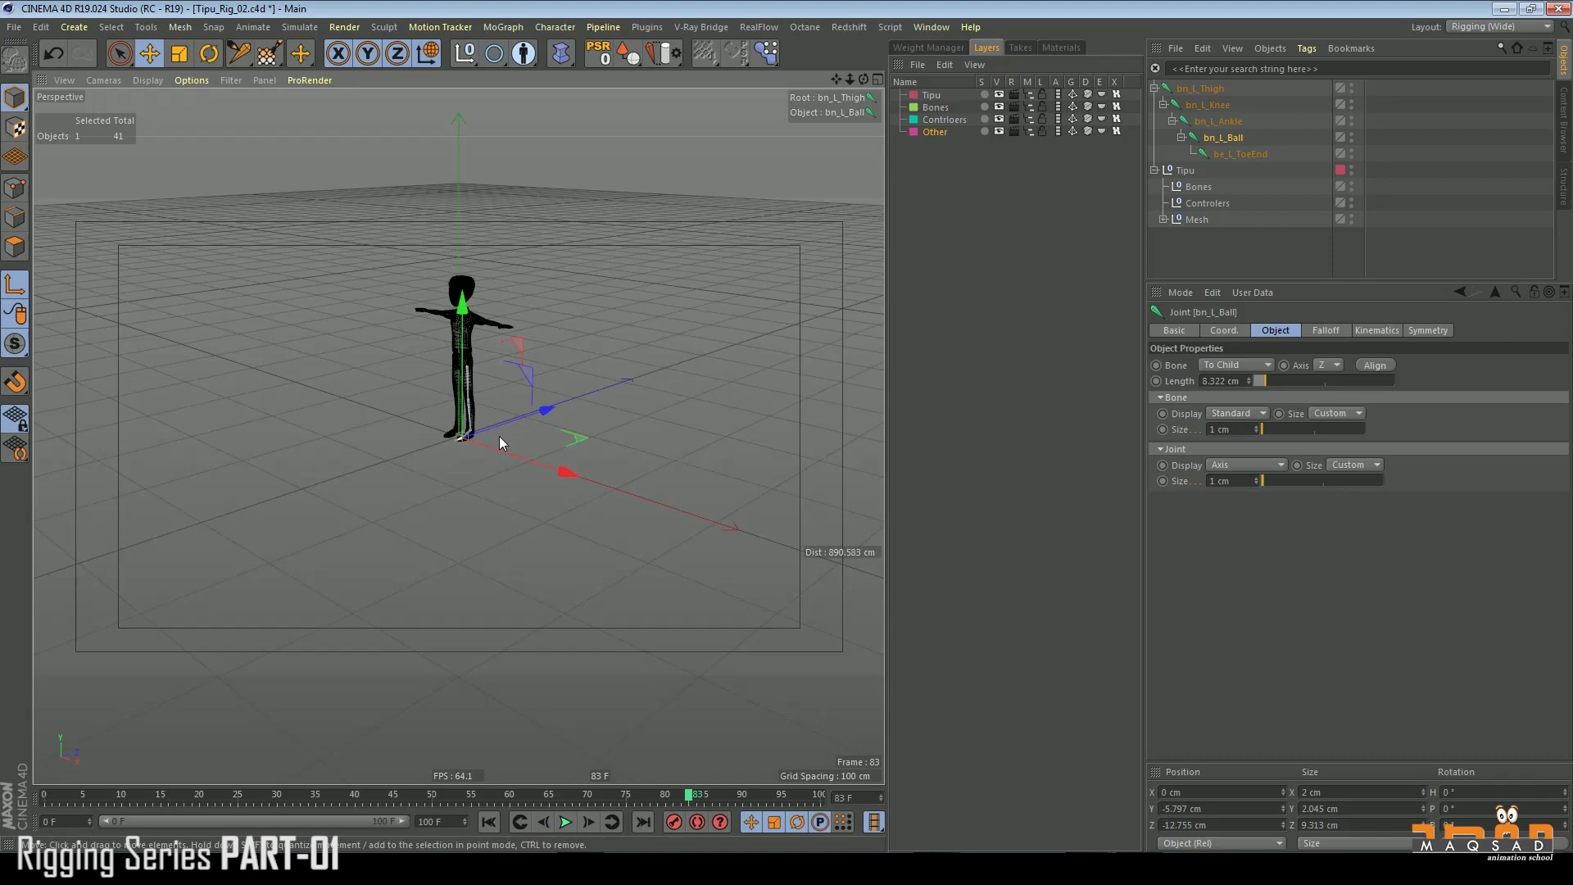
scroll(576, 442, "down", 10)
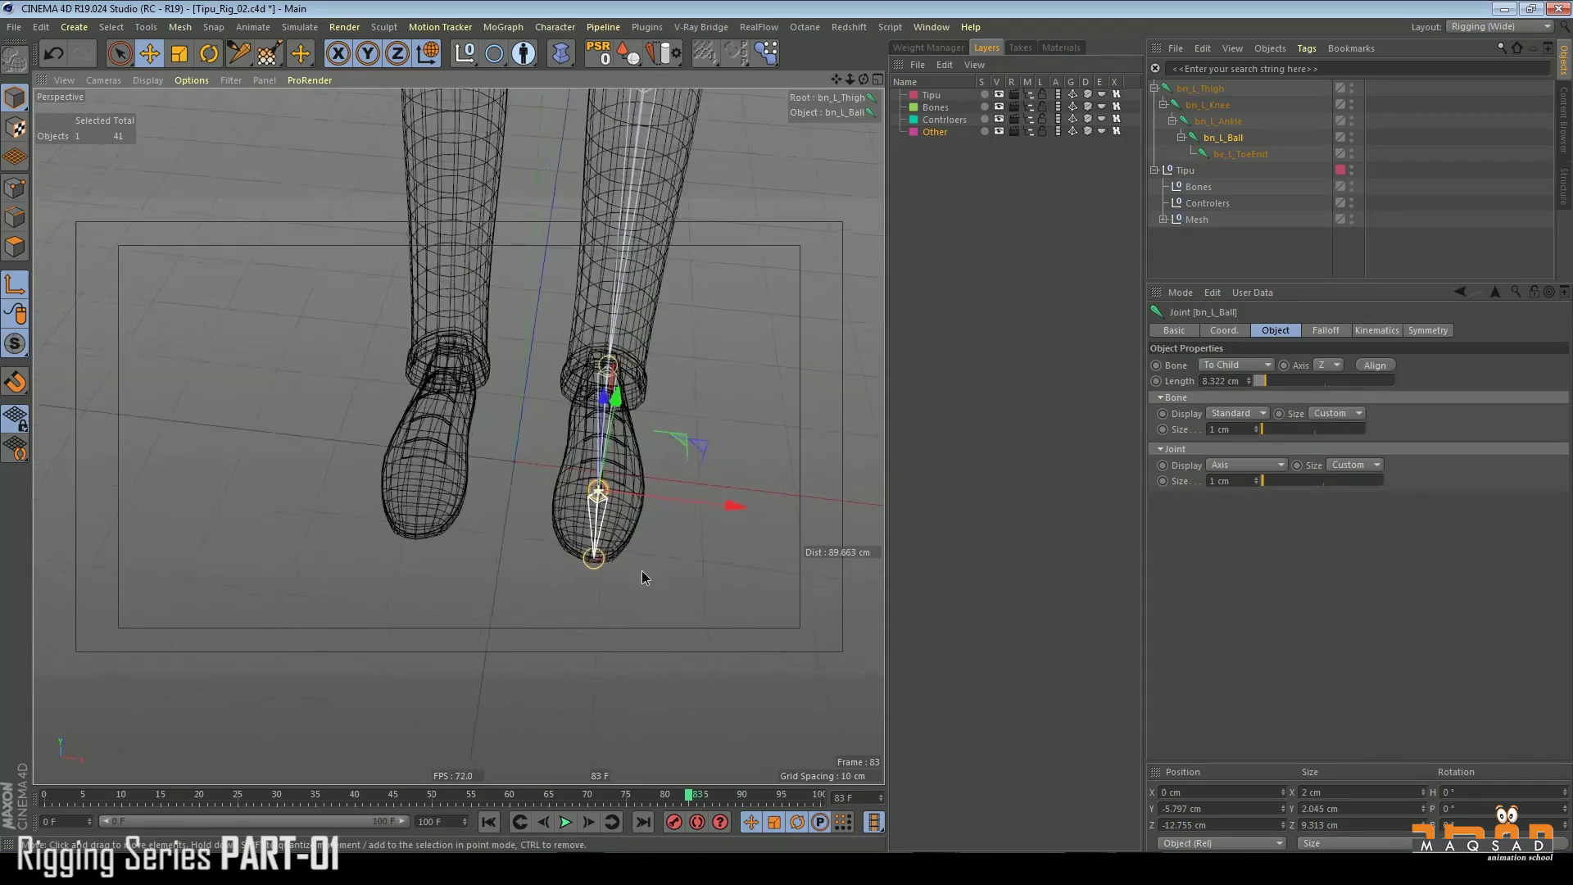
left_click_drag(626, 521, 604, 495, "alt")
right_click_drag(604, 495, 456, 435, "alt")
middle_click_drag(662, 274, 573, 394, "alt")
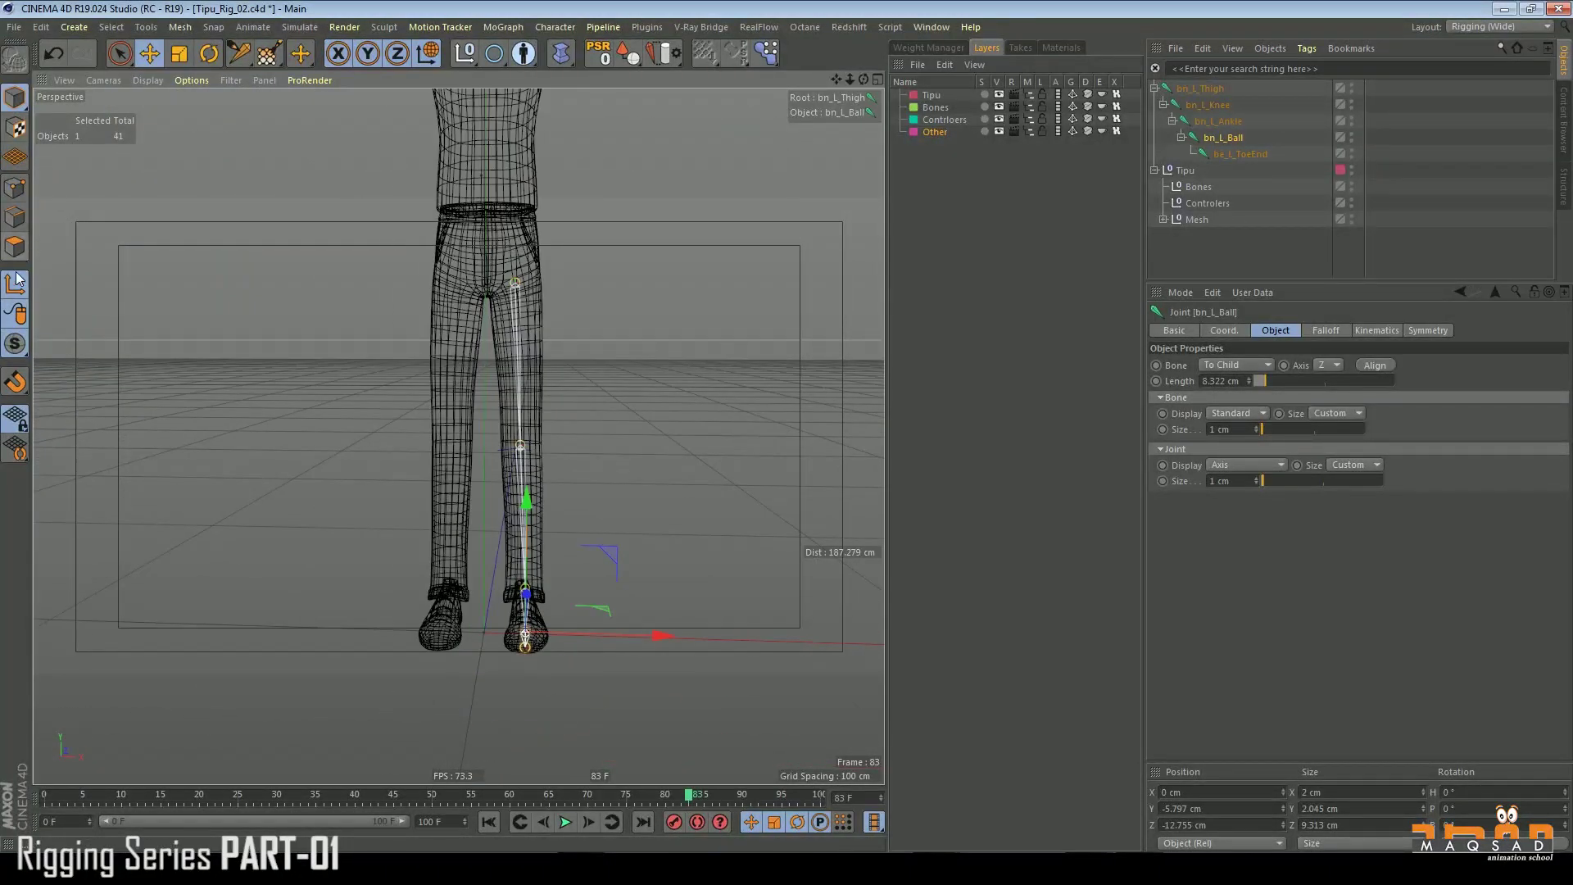
middle_click_drag(588, 264, 592, 233, "alt")
left_click_drag(592, 231, 459, 266, "alt")
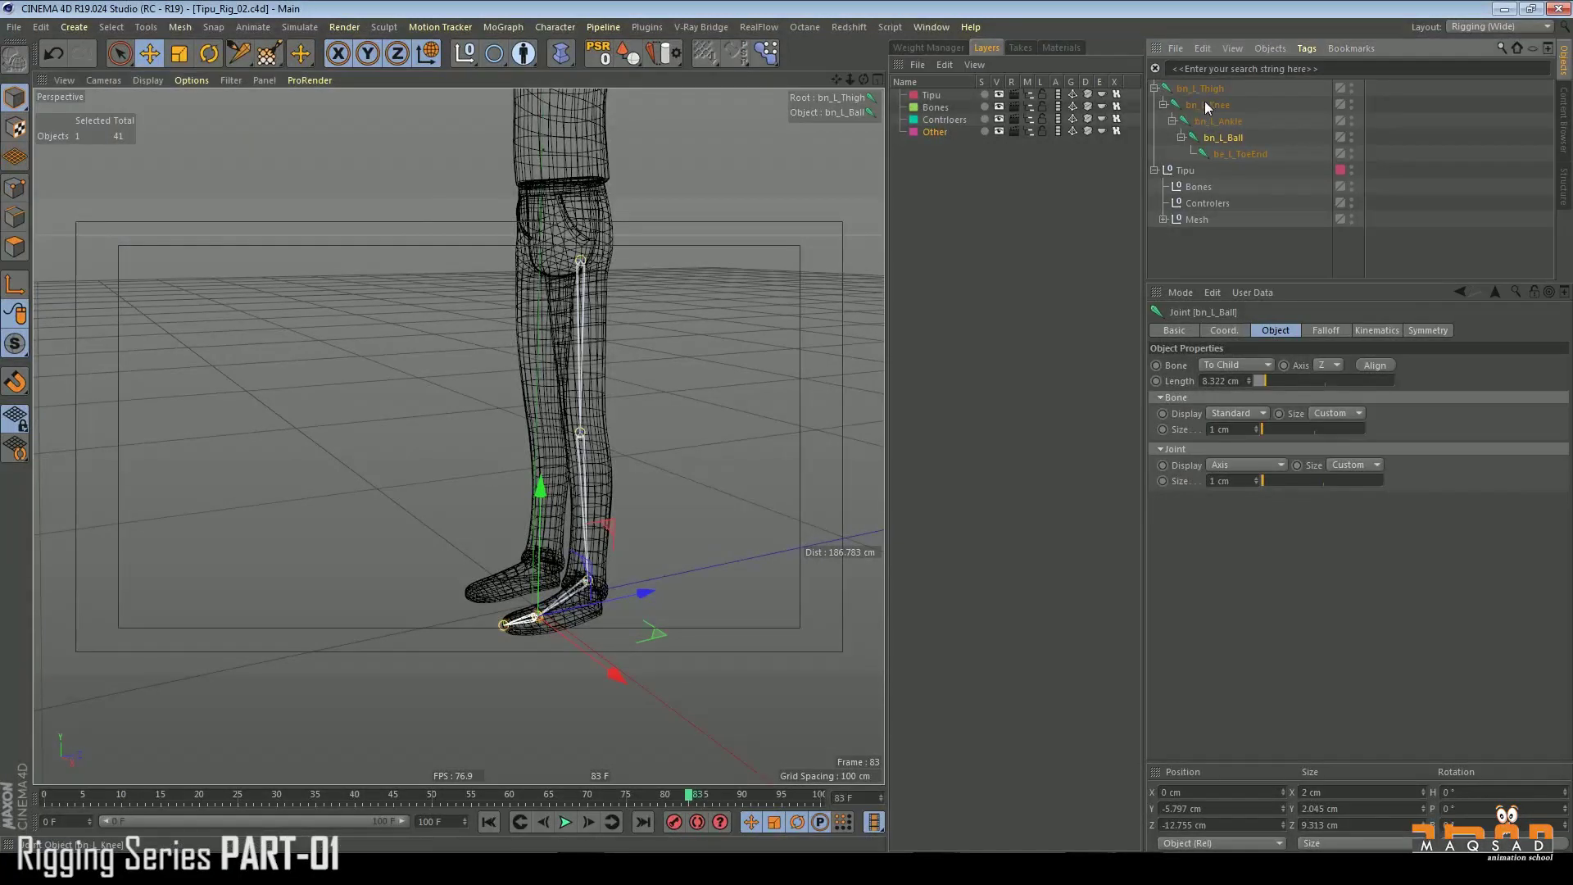
- Collapse the bn_L_Thigh joint chain, nest it under the Bones null, and collapse that null
left_click(1200, 88)
left_click(1154, 87)
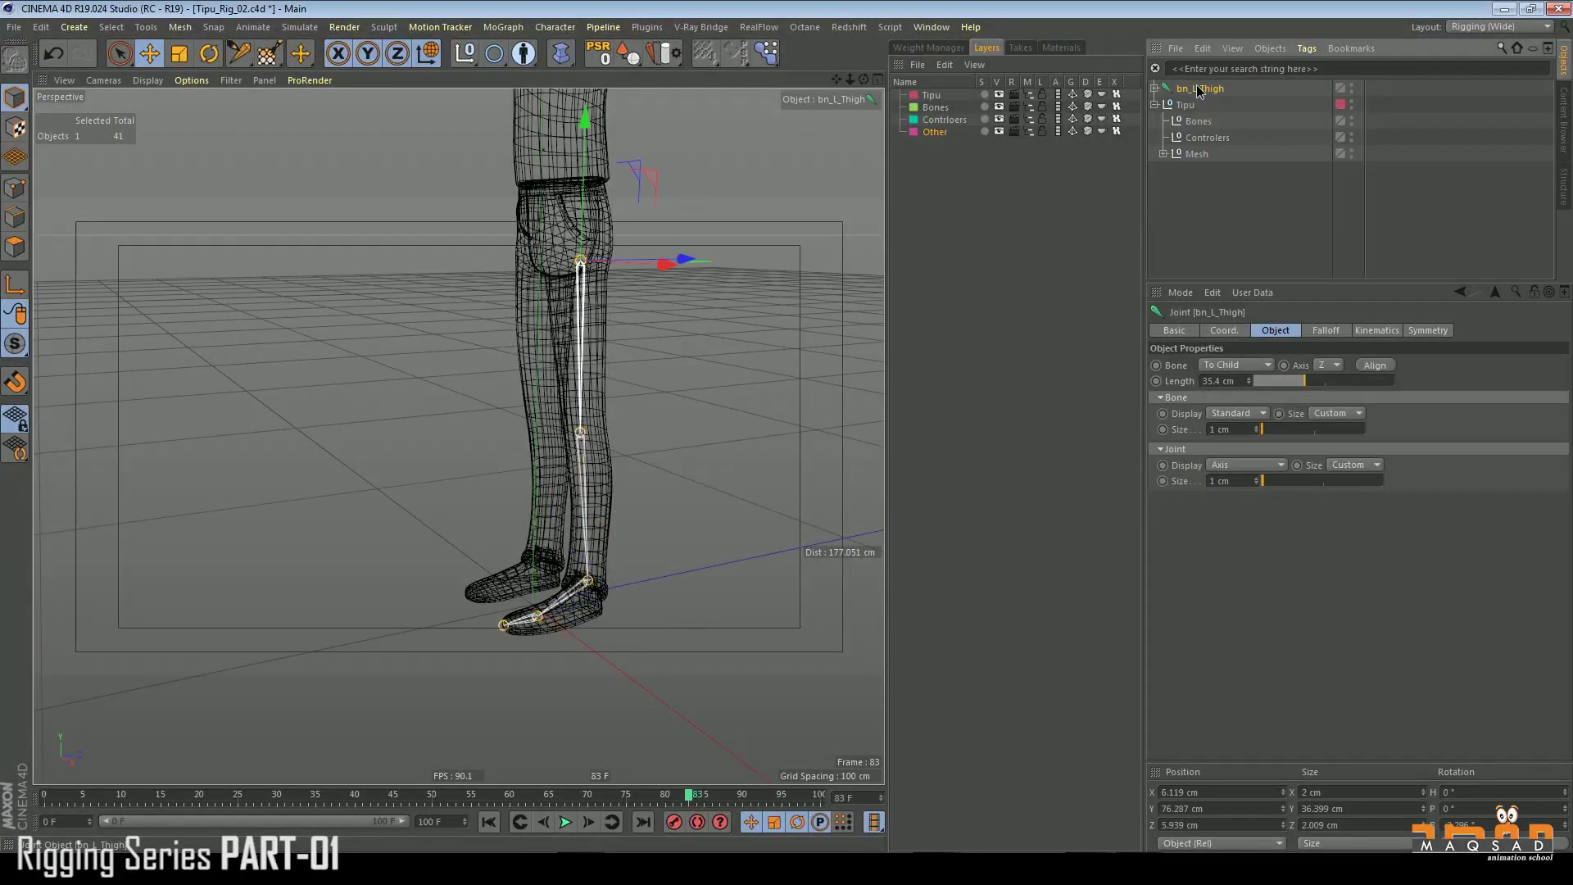
left_click_drag(1197, 91, 1204, 123)
left_click_drag(678, 337, 541, 316, "alt")
left_click(1163, 104)
left_click(1188, 107)
left_click_drag(459, 436, 654, 458, "alt")
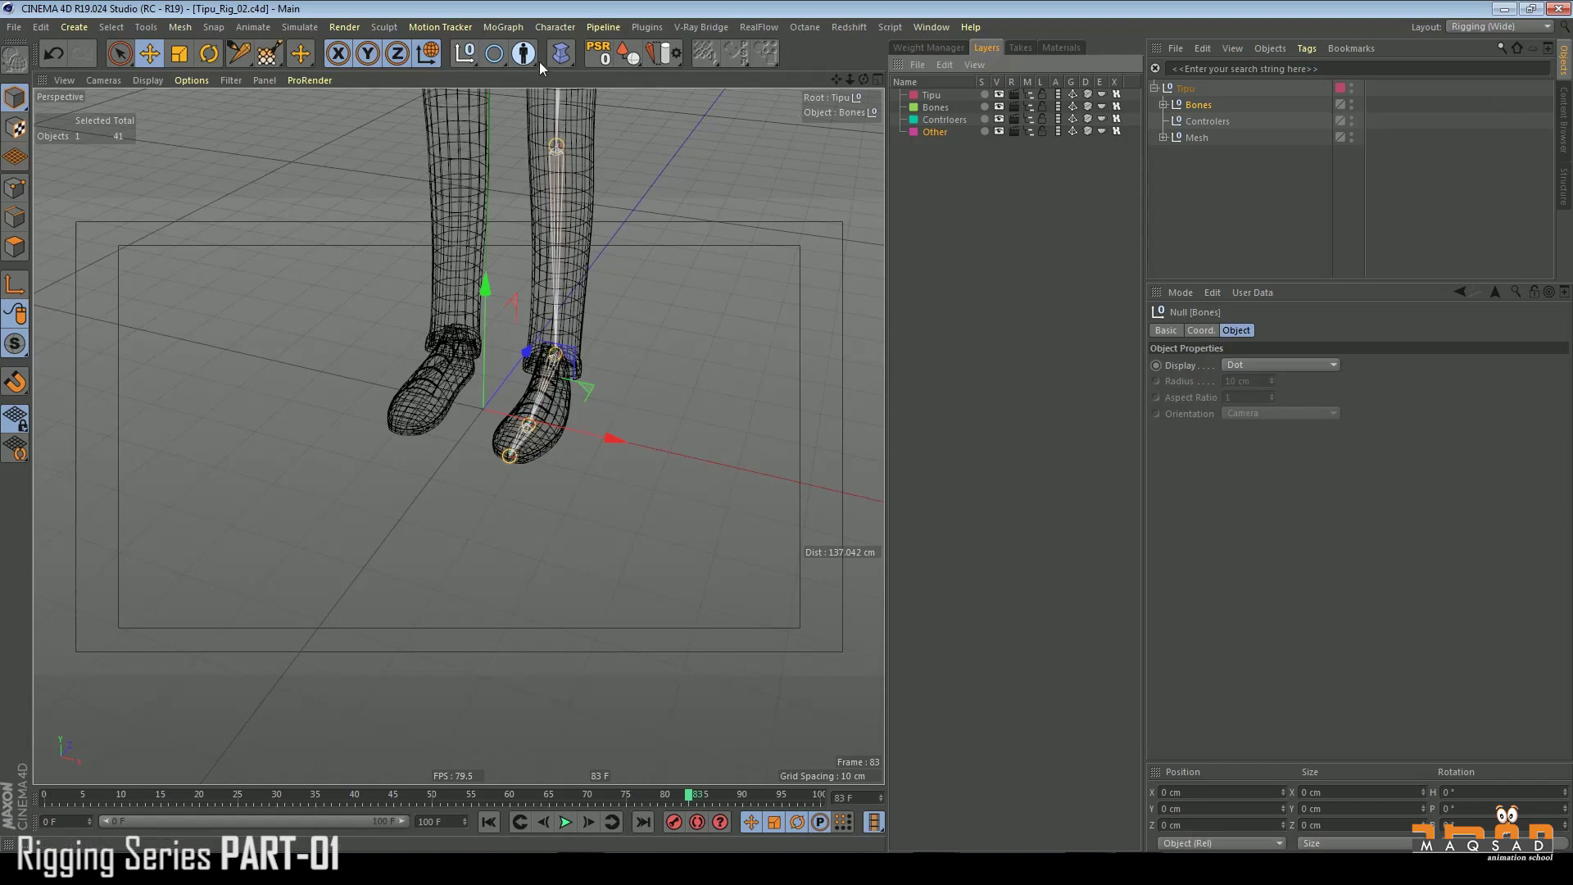
left_click(492, 63)
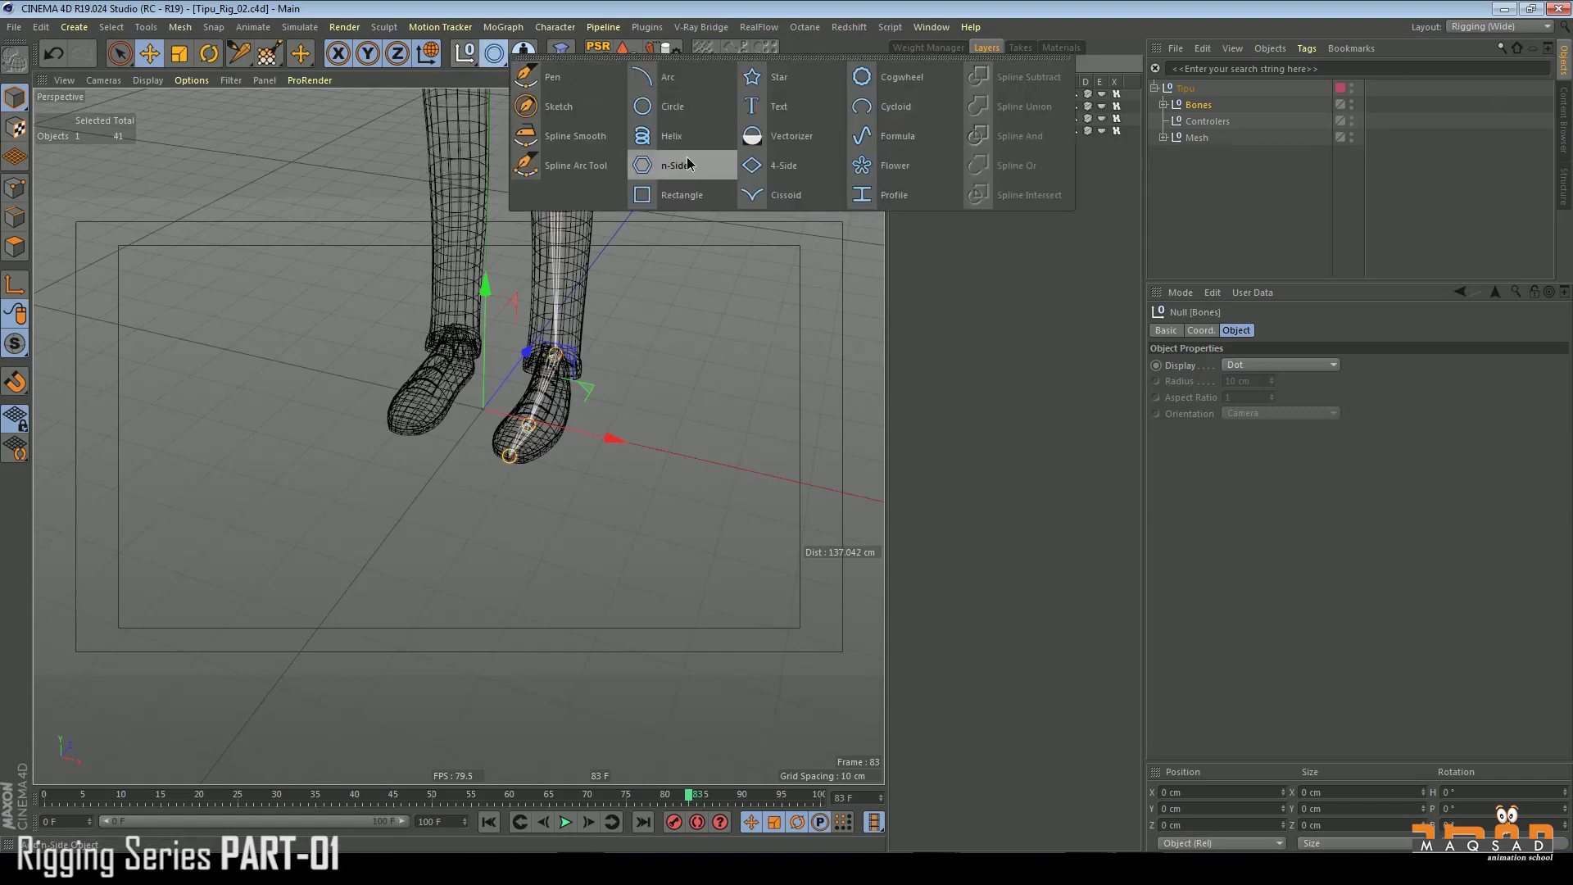
left_click(668, 106)
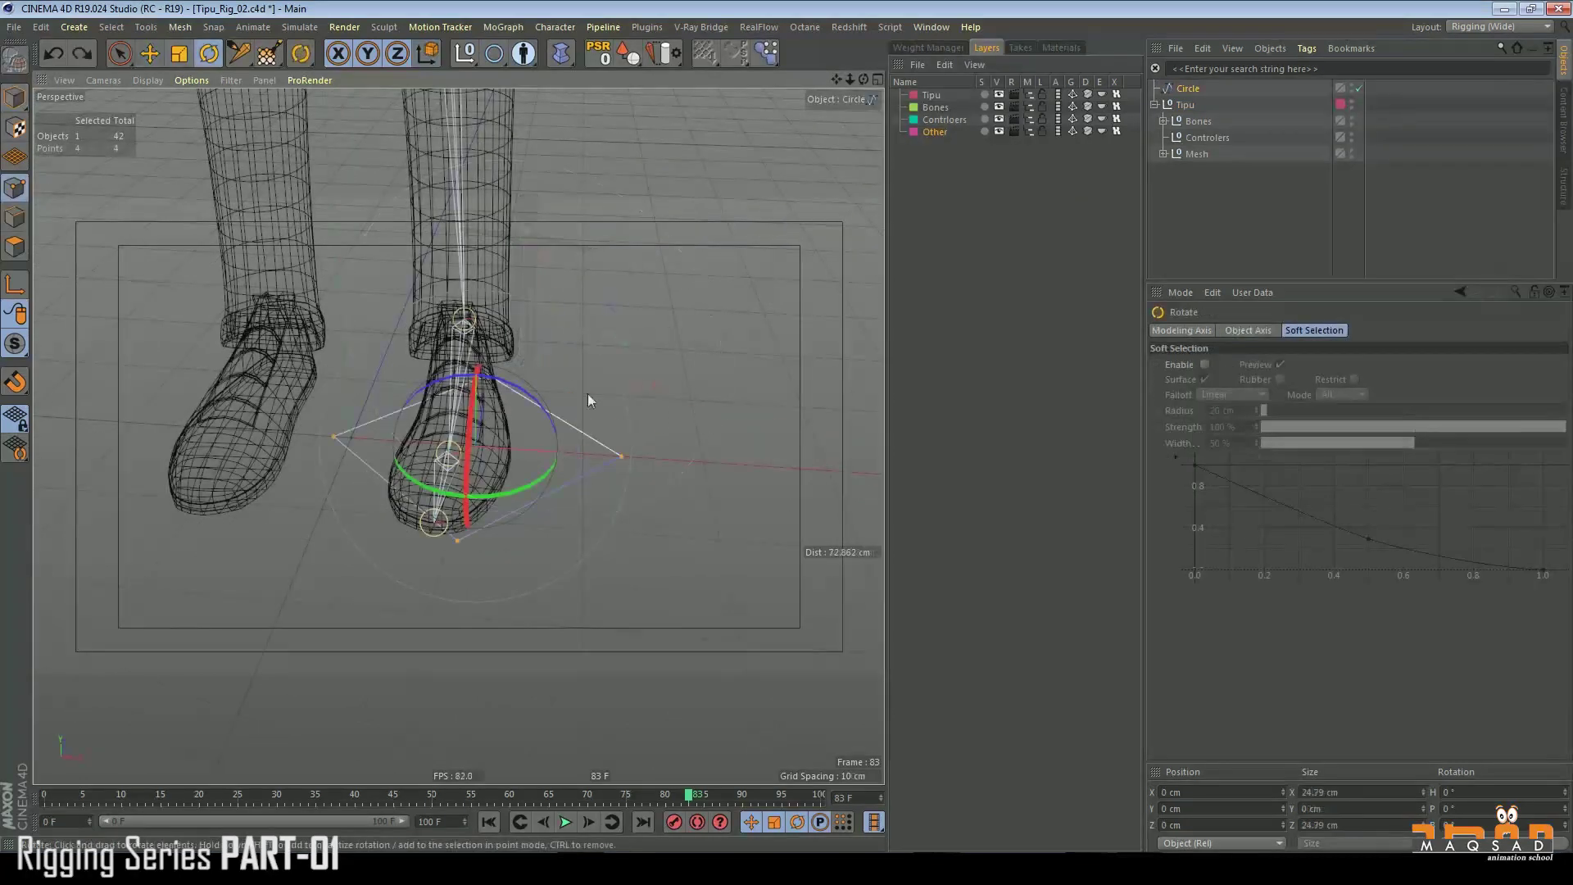
key("e")
left_click(1180, 242)
key("Delete")
- Create a rectangle spline, lay it flat on the XZ ground plane, and scale it down to about 27.6 cm square
left_click(494, 53)
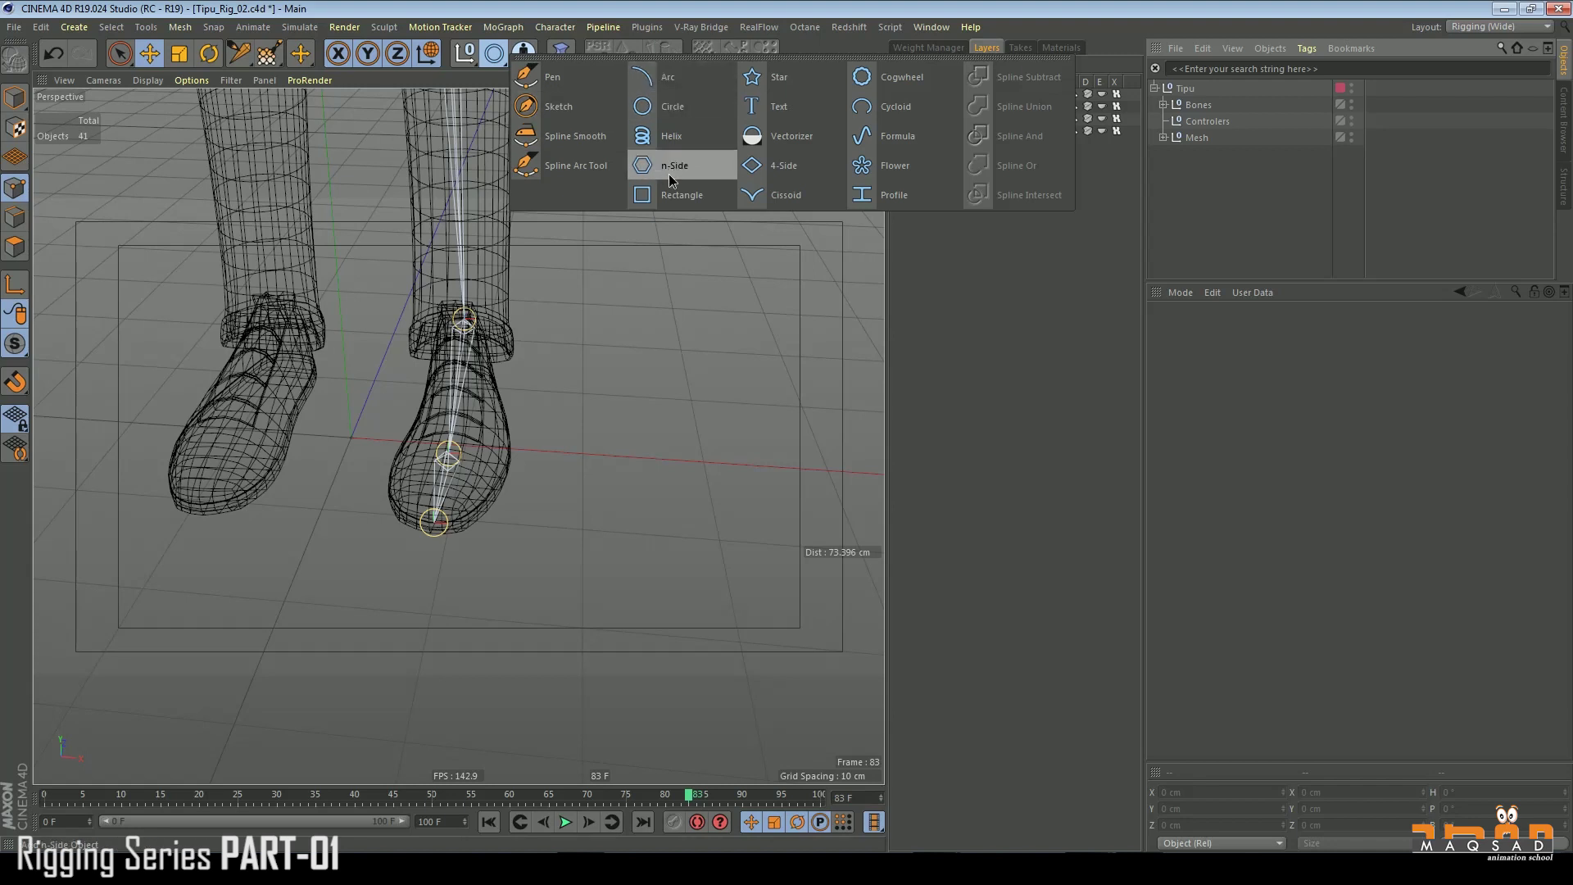
left_click(681, 194)
scroll(318, 346, "down", 6)
scroll(319, 347, "up", 2)
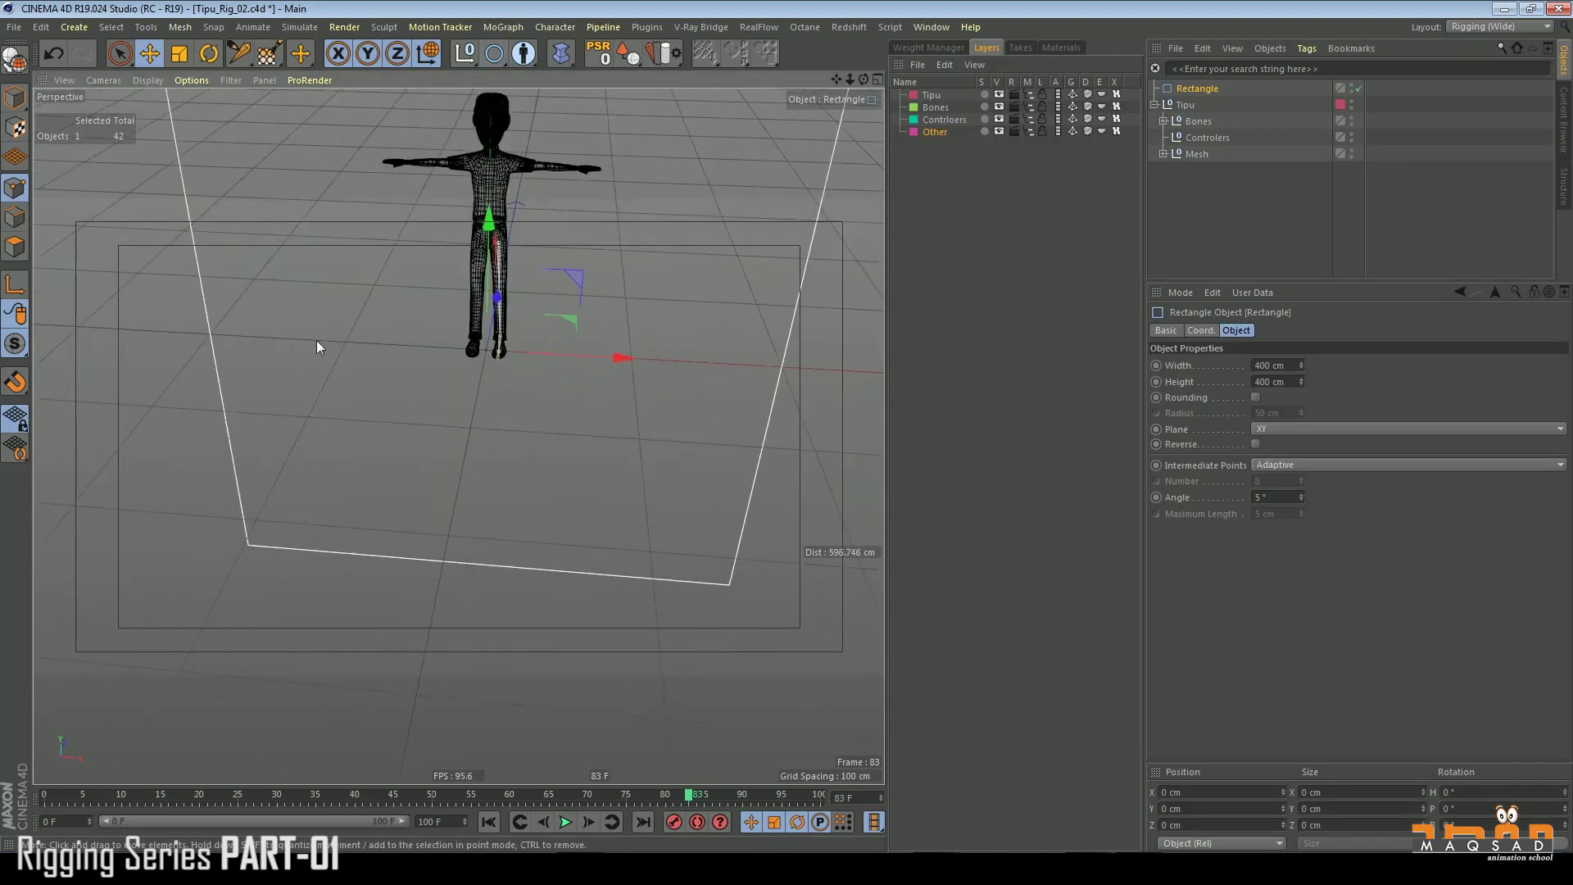
key("t")
left_click(1197, 88)
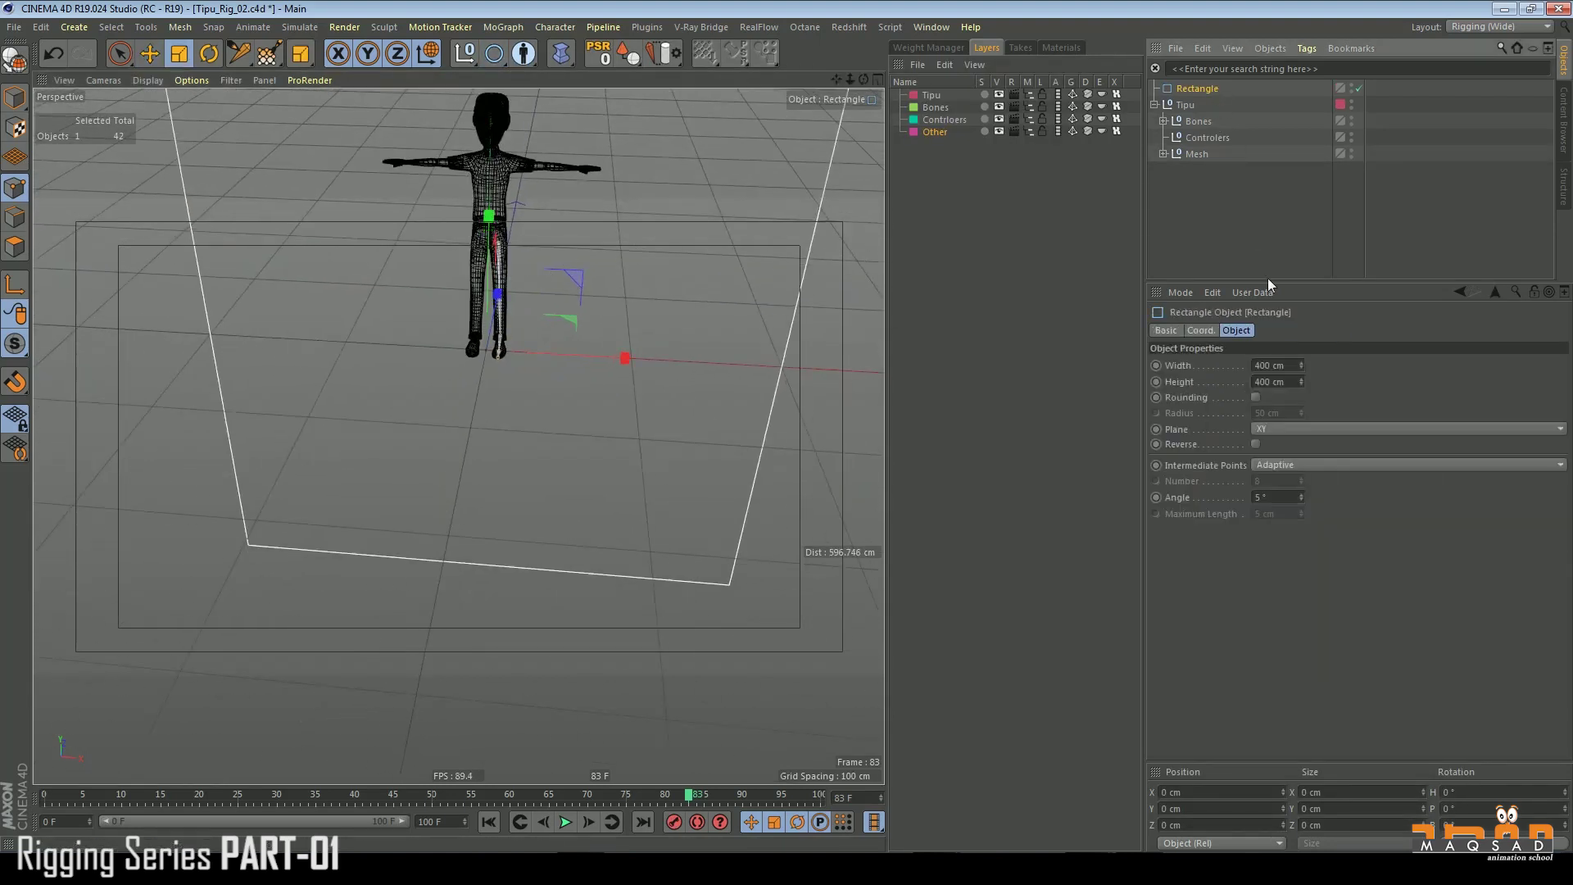
left_click(1283, 428)
left_click(1286, 472)
left_click_drag(564, 260, 186, 524)
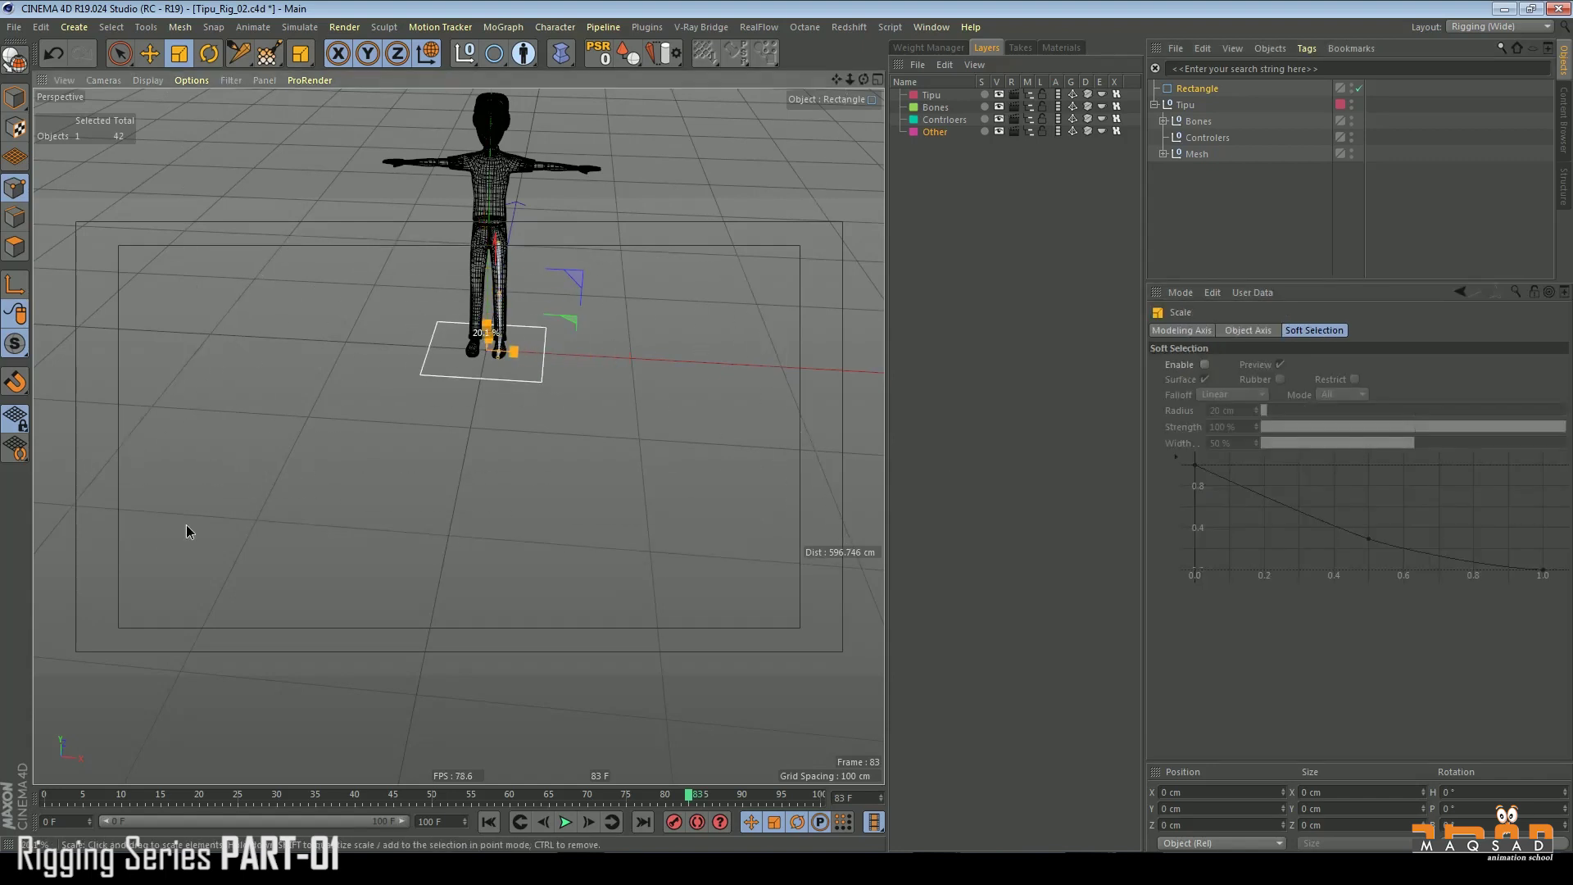
- Move the rectangle spline along the X axis until it sits under the left foot
key("e")
scroll(414, 410, "up", 6)
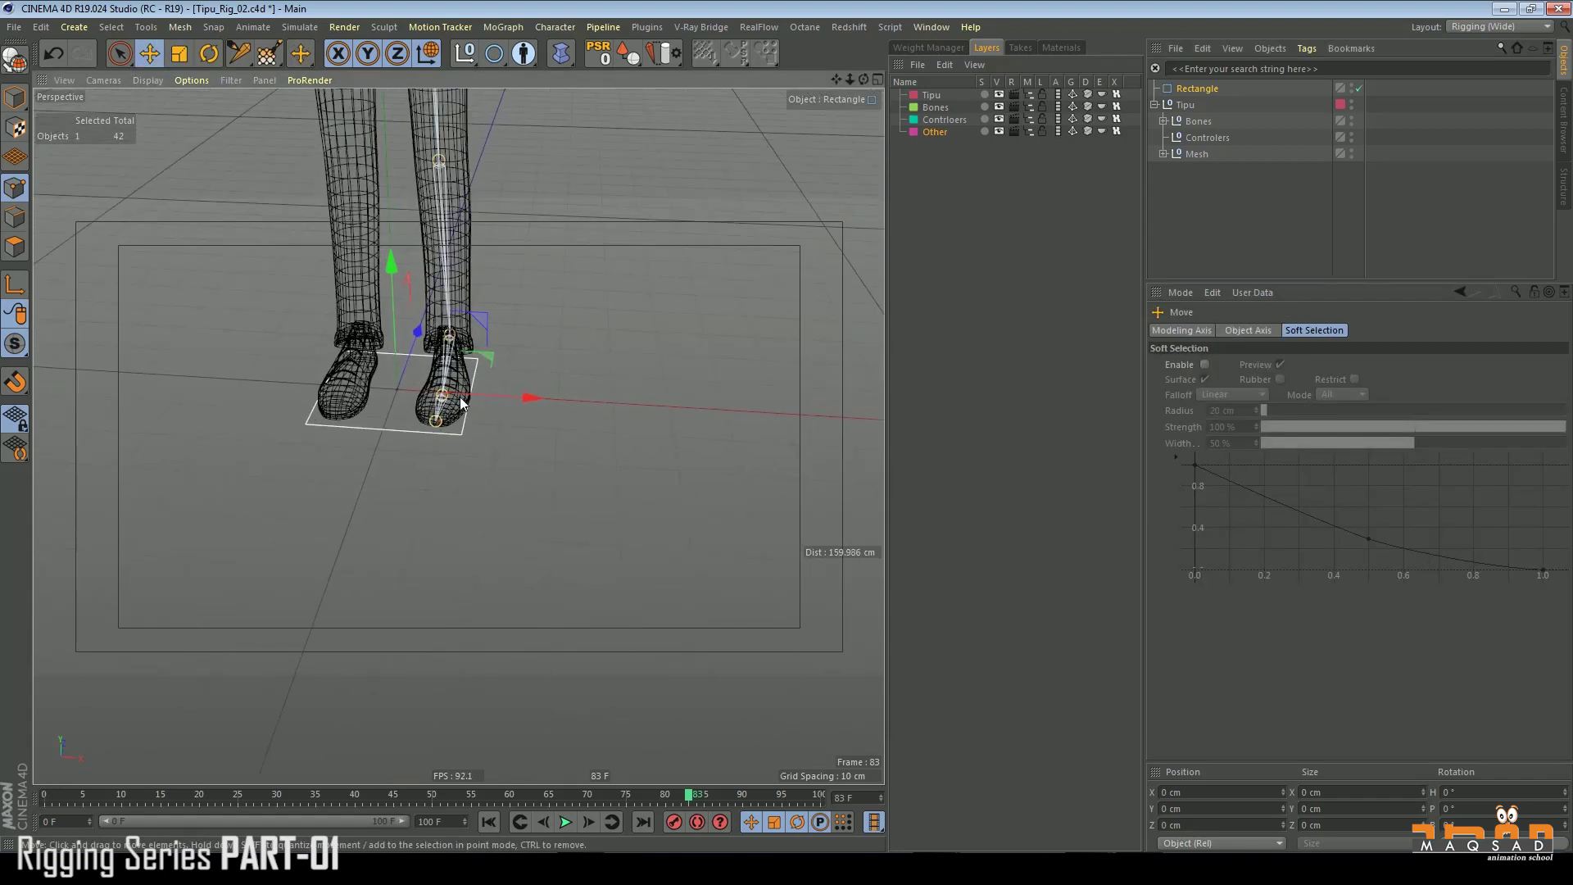
scroll(461, 402, "up", 4)
left_click_drag(467, 404, 569, 404)
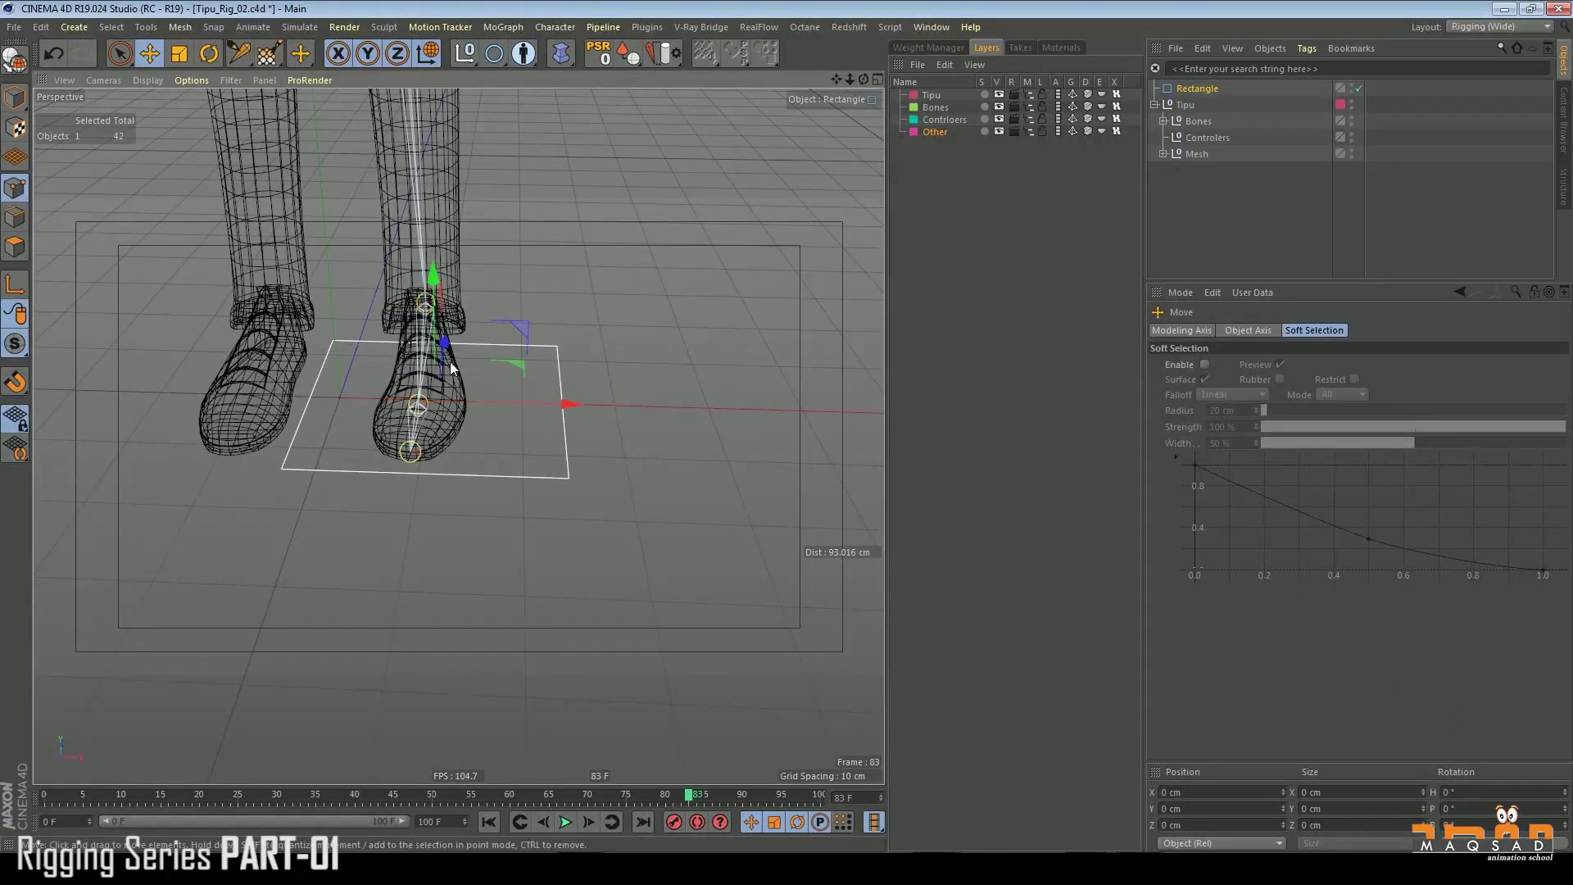
scroll(452, 368, "up", 3)
- Make the rectangle editable, select all its points, and narrow them along X to about 13.2 cm around the left shoe
left_click(15, 59)
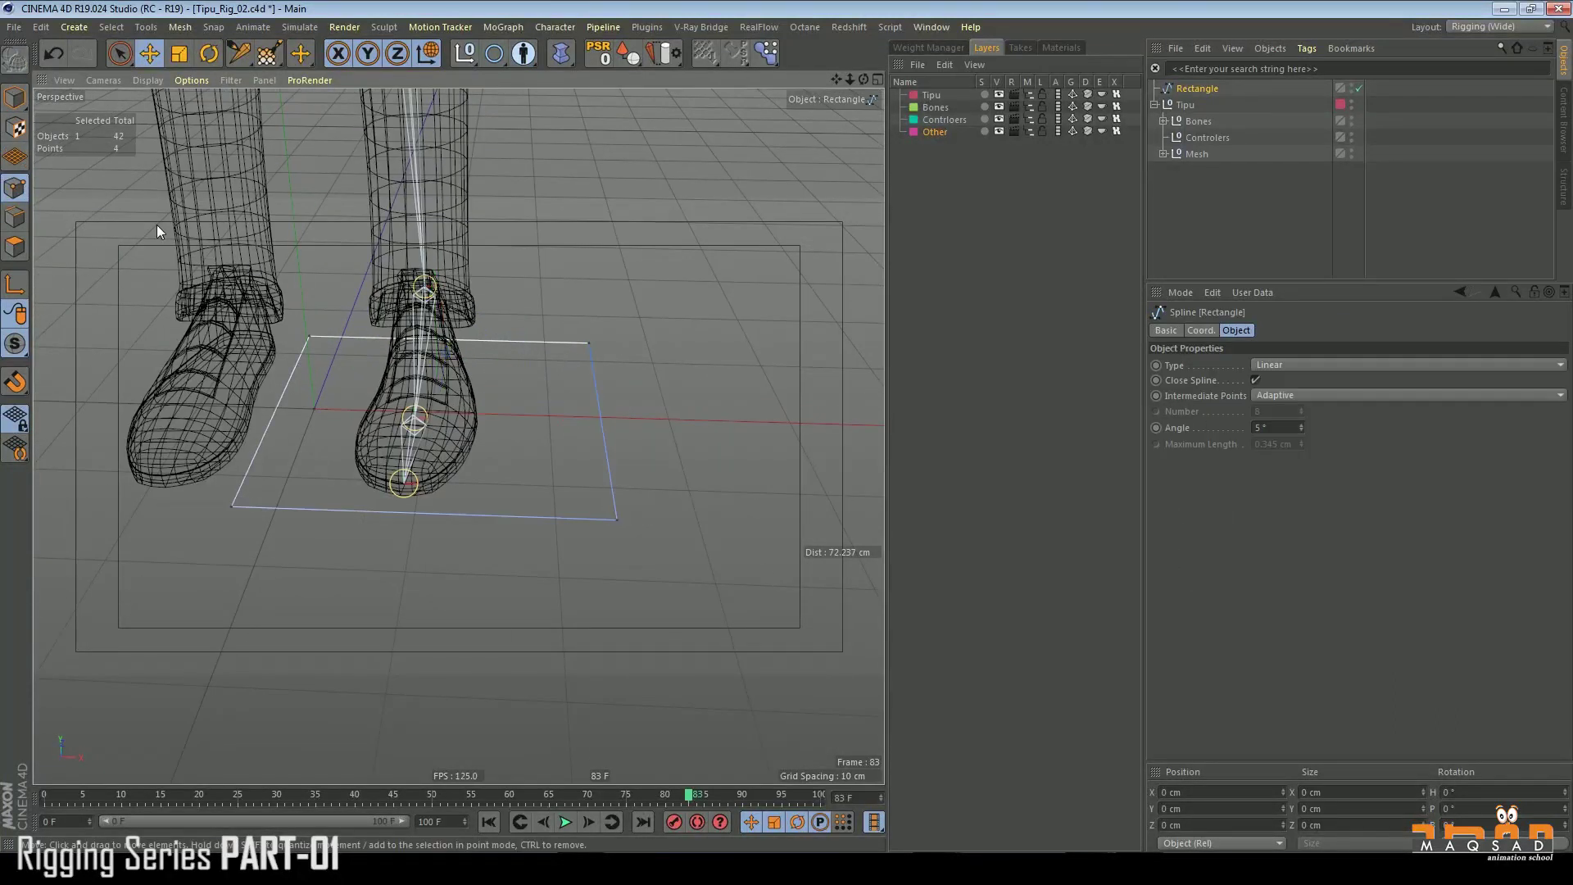
key("ctrl+a")
left_click_drag(119, 53, 209, 101)
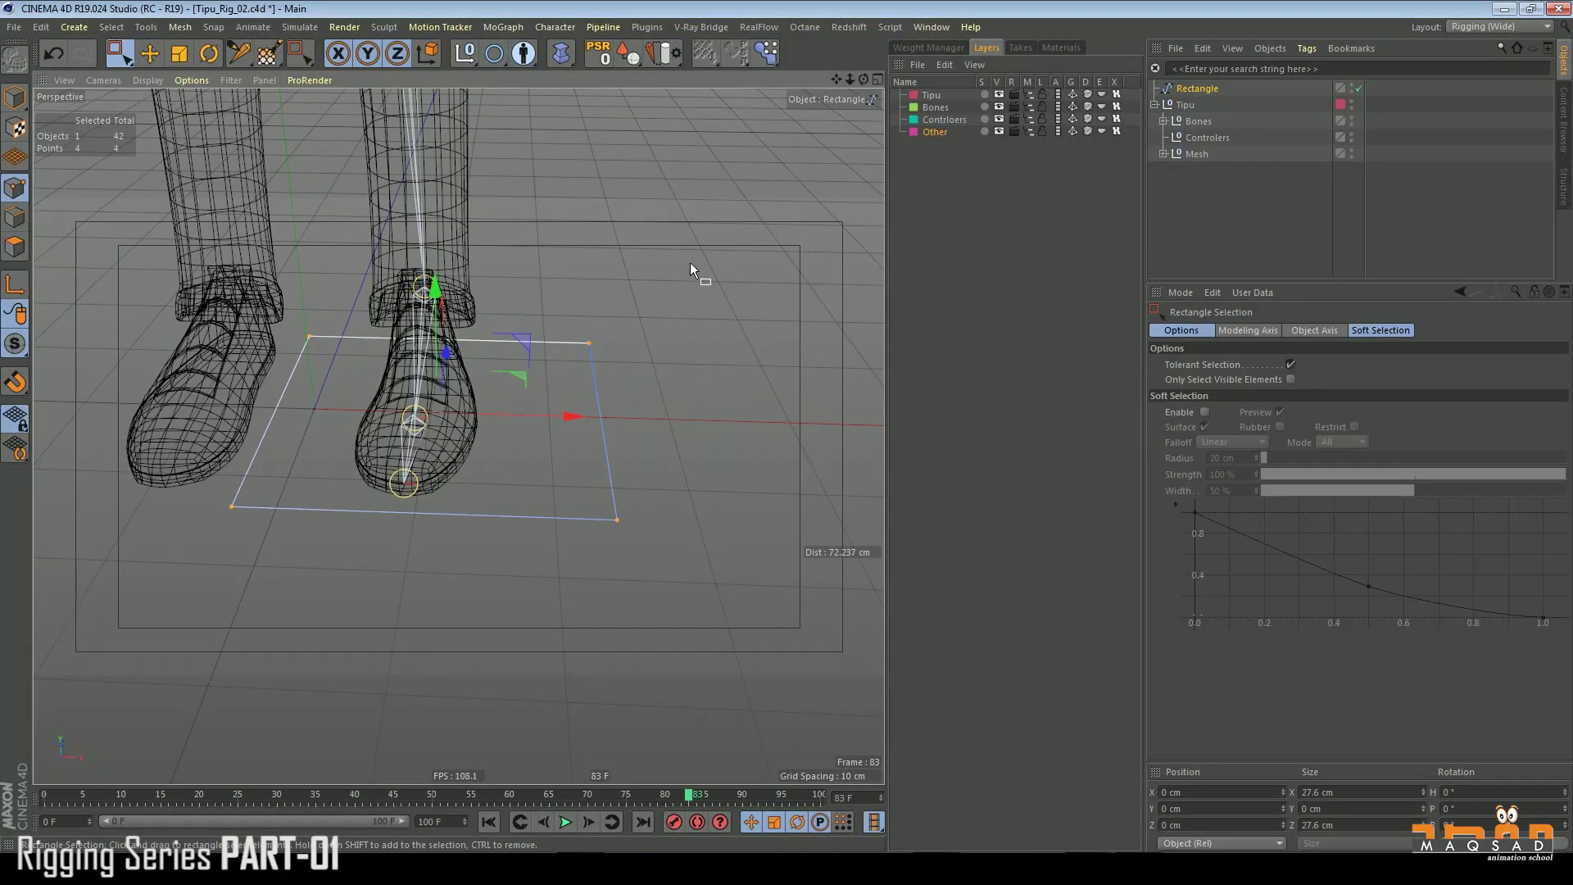
key("t")
left_click_drag(567, 416, 516, 421)
key("e")
- Add a point near the middle of each of the rectangle spline's four sides with Create Point
right_click(347, 402)
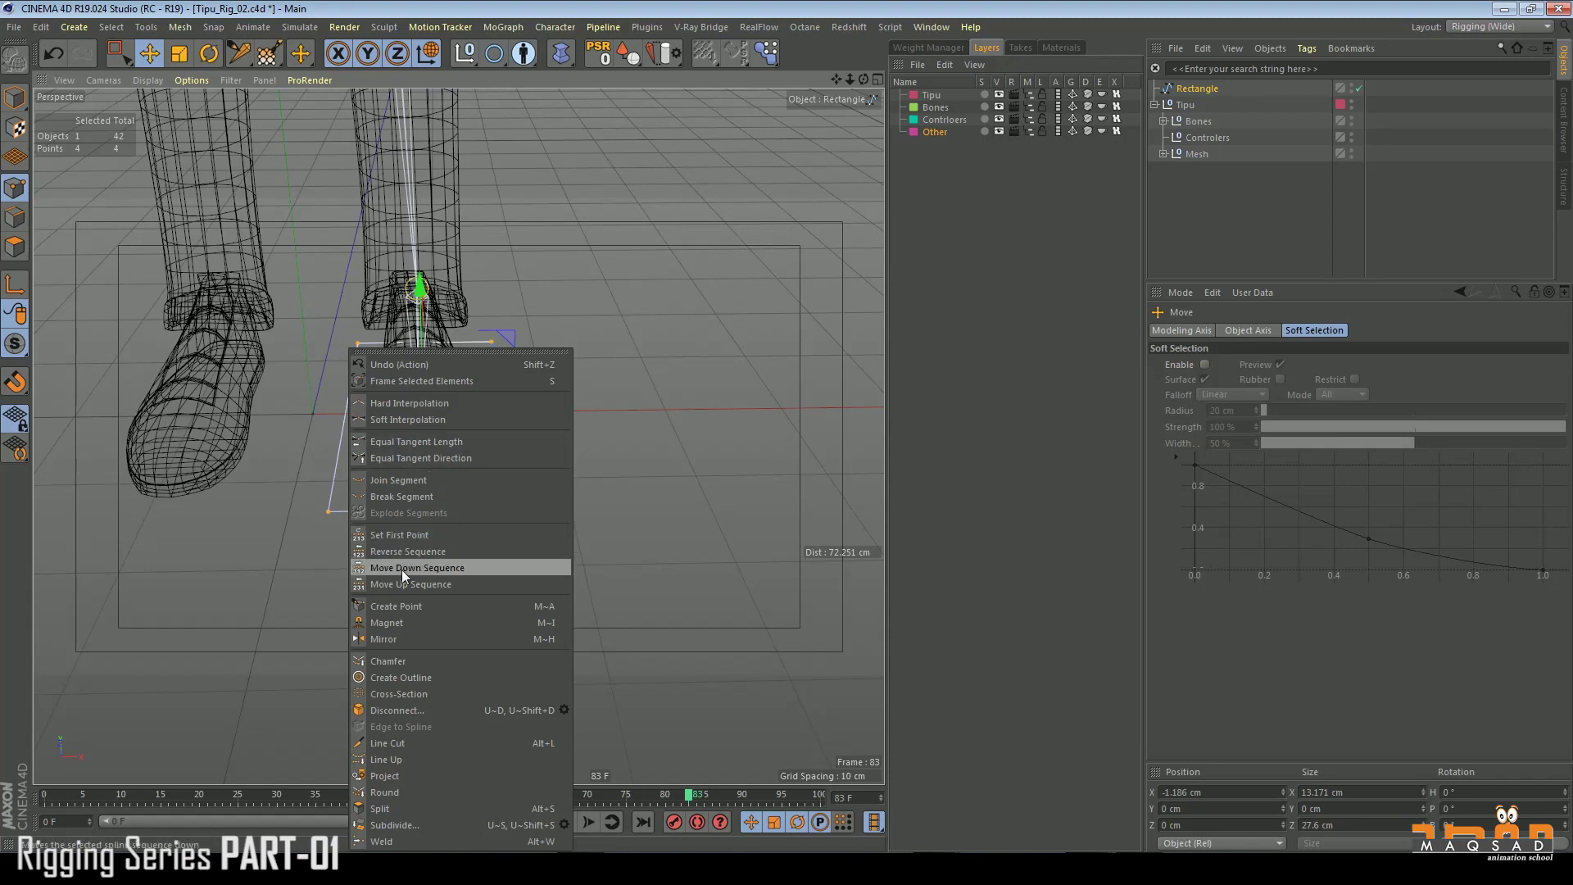
left_click(401, 606)
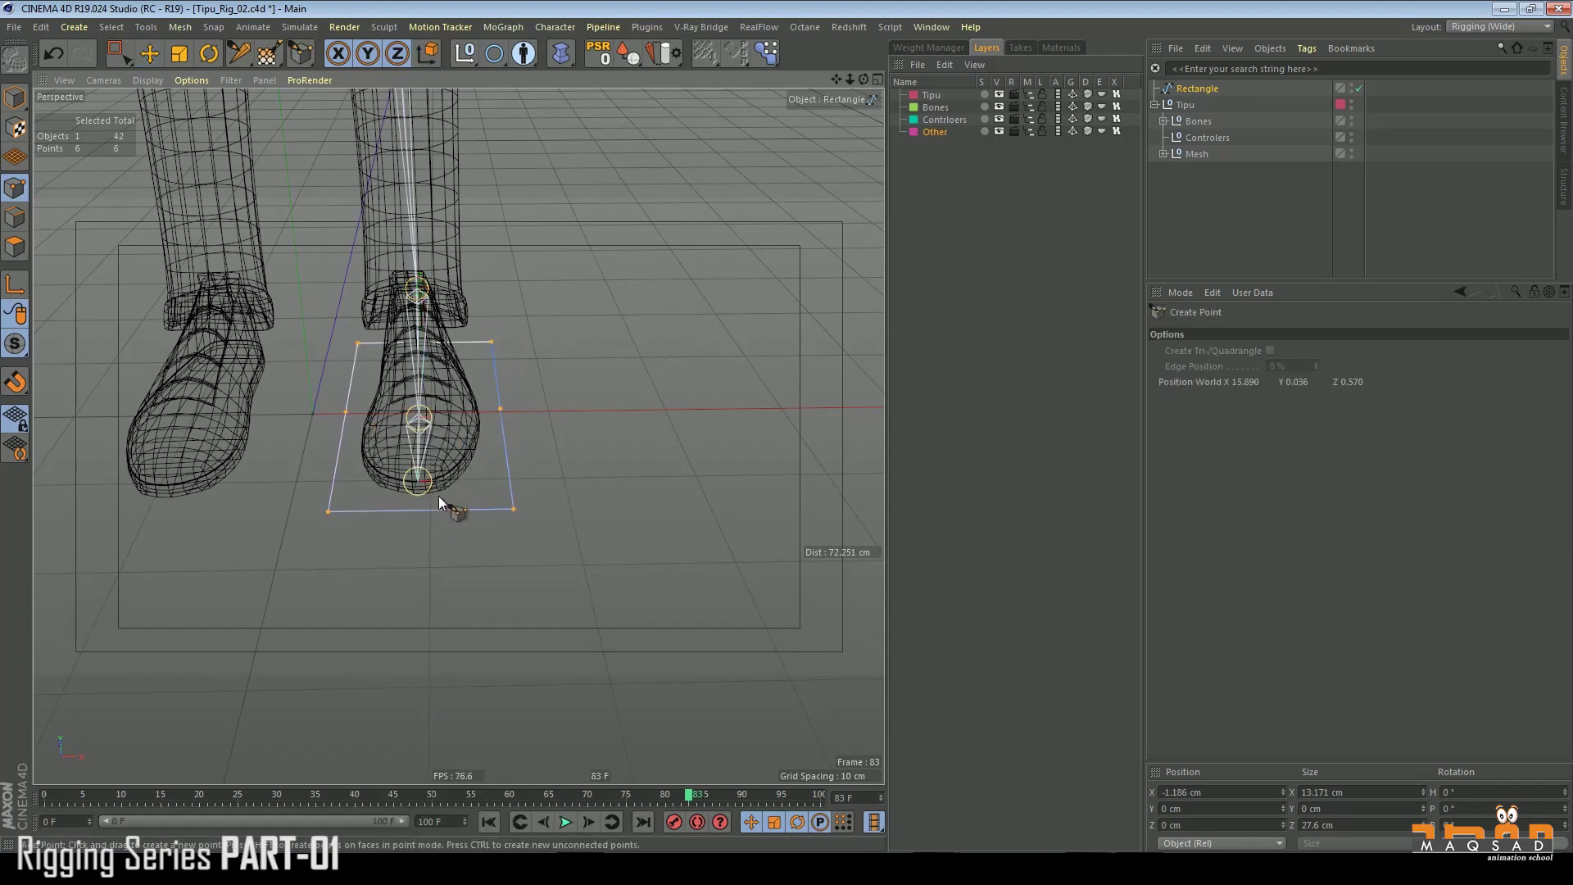
key("e")
left_click_drag(460, 456, 203, 411, "alt")
left_click_drag(606, 416, 432, 396, "alt")
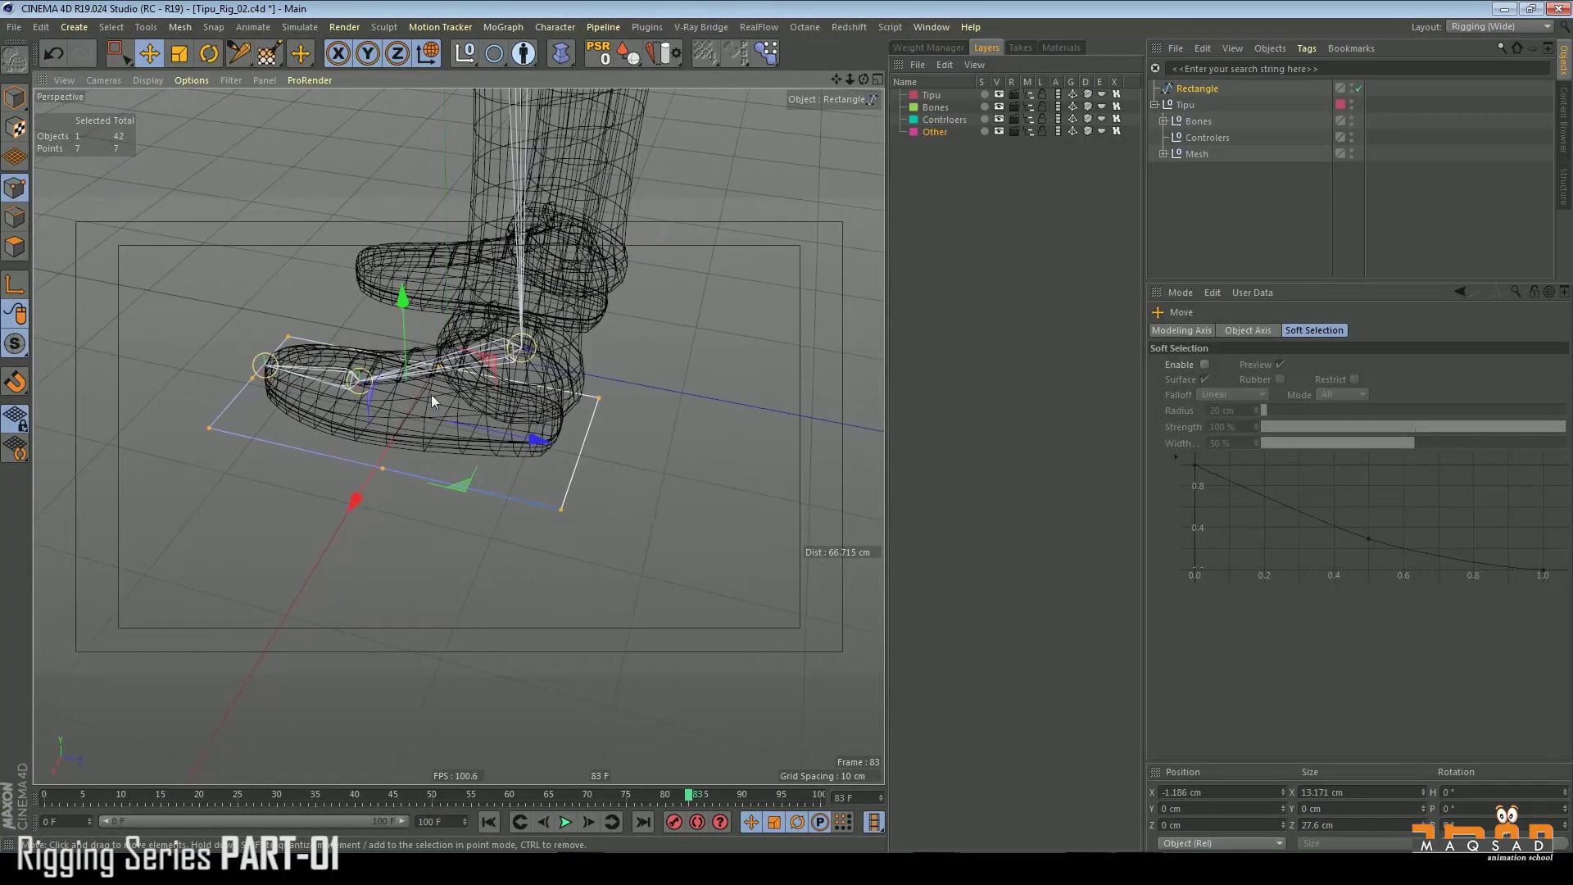
right_click(588, 403)
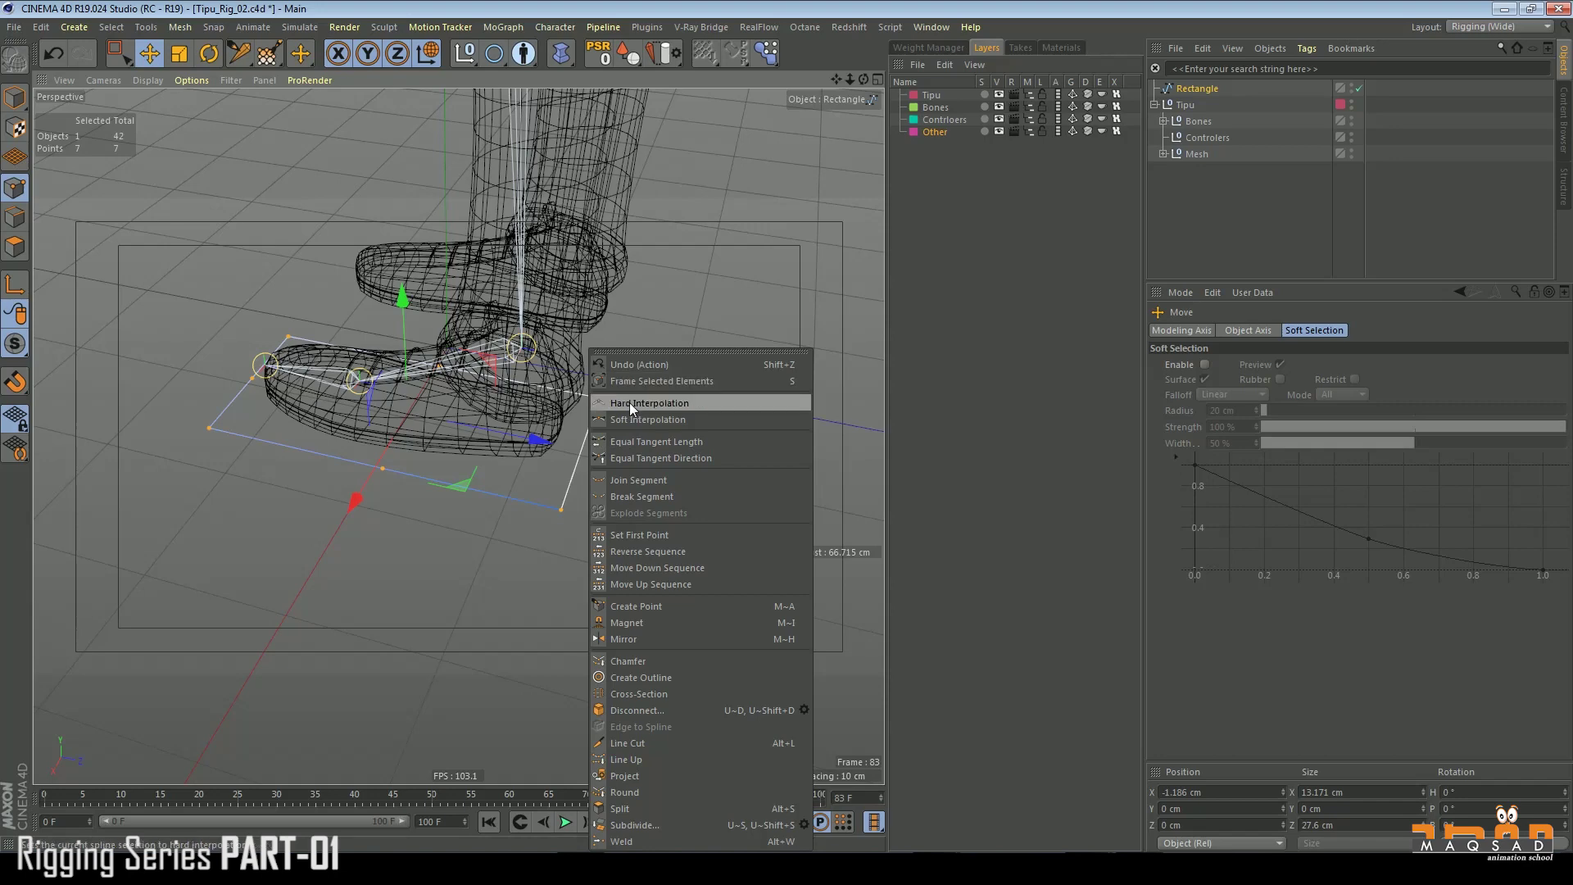
left_click(643, 606)
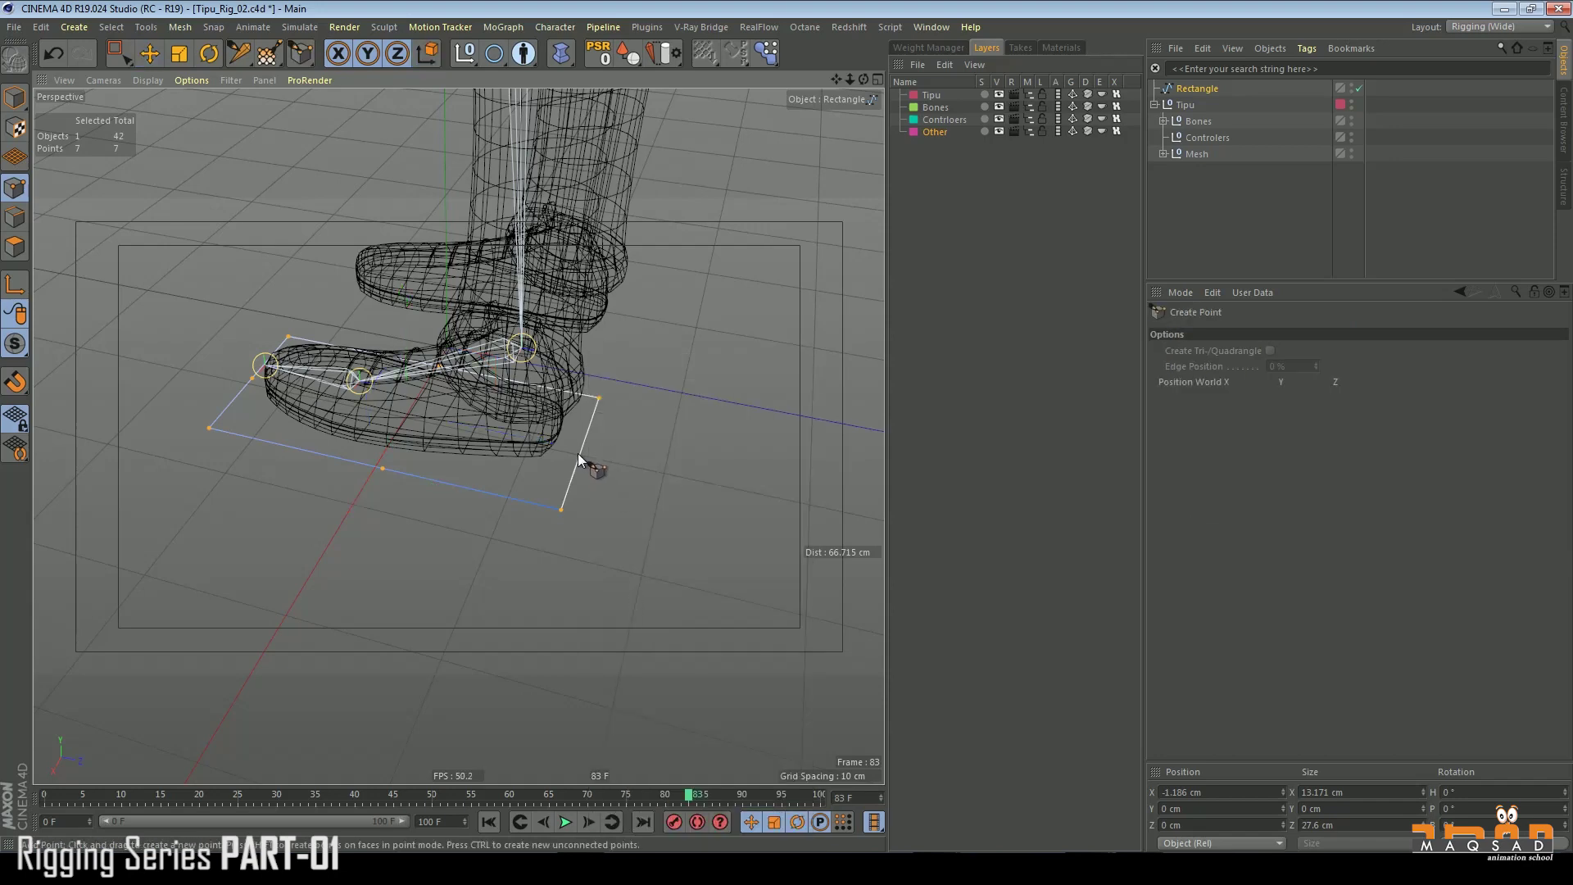
left_click(578, 455)
key("e")
left_click_drag(585, 460, 439, 488, "alt")
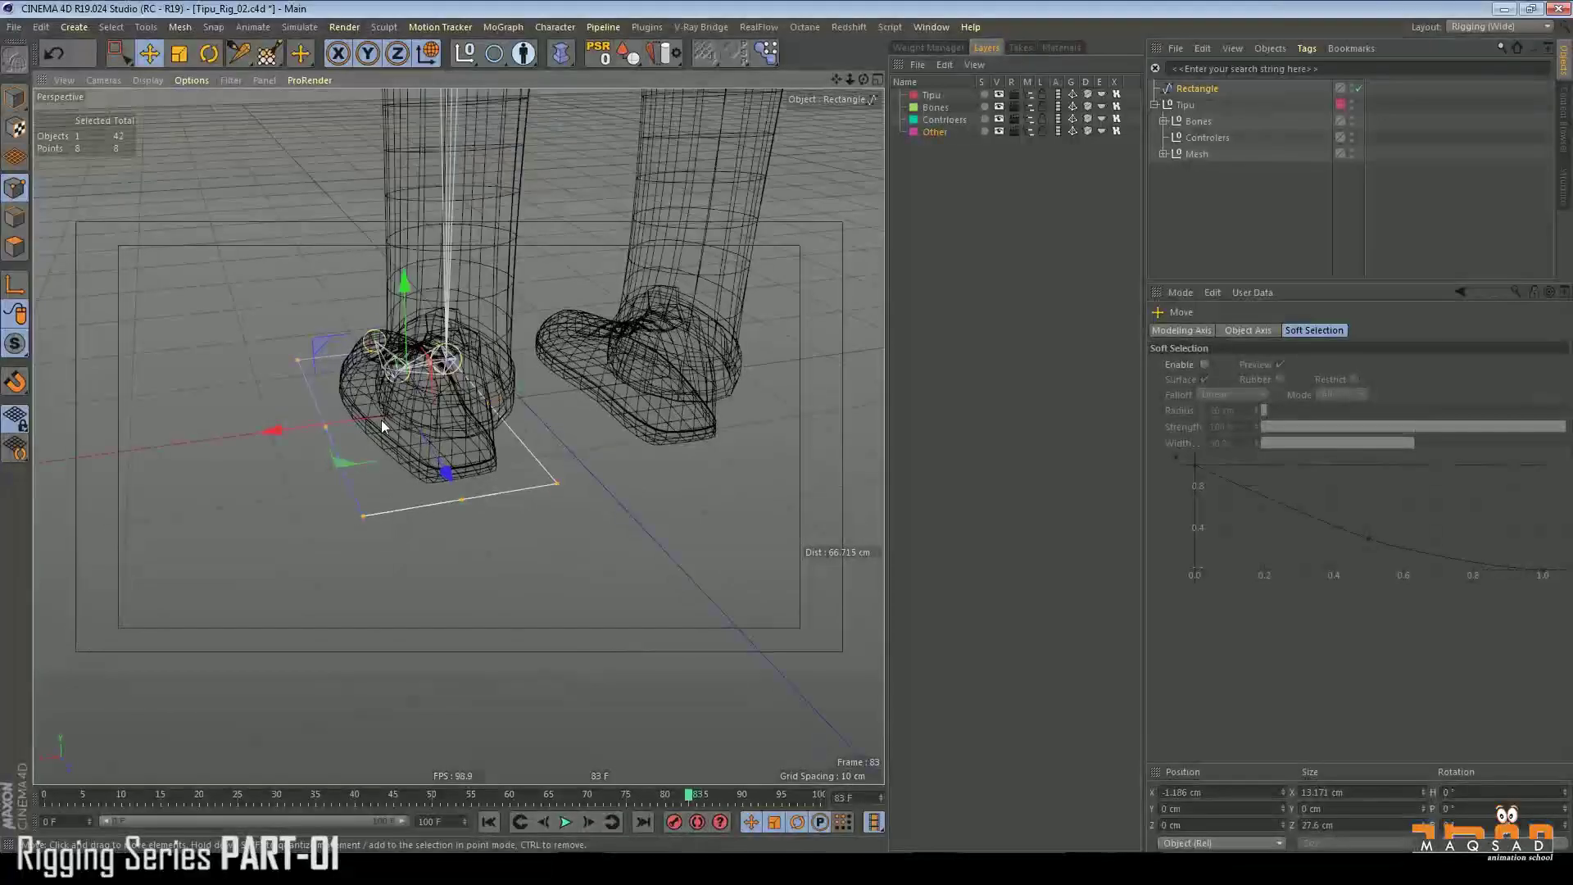
- Move and scale the spline's points to follow the left shoe's outline, pushing out the toe midpoint and drawing in the sides
left_click(117, 54)
left_click_drag(273, 326, 316, 374)
left_click_drag(480, 383, 469, 531, "alt")
key("t")
left_click_drag(455, 391, 276, 500)
left_click(341, 419)
key("e")
left_click_drag(459, 504, 328, 339, "alt")
left_click(286, 338)
left_click_drag(239, 306, 249, 314)
left_click_drag(395, 381, 477, 365, "alt")
- Select all of the foot spline's points and apply Soft Interpolation to round its outline
key("ctrl+a")
right_click(503, 362)
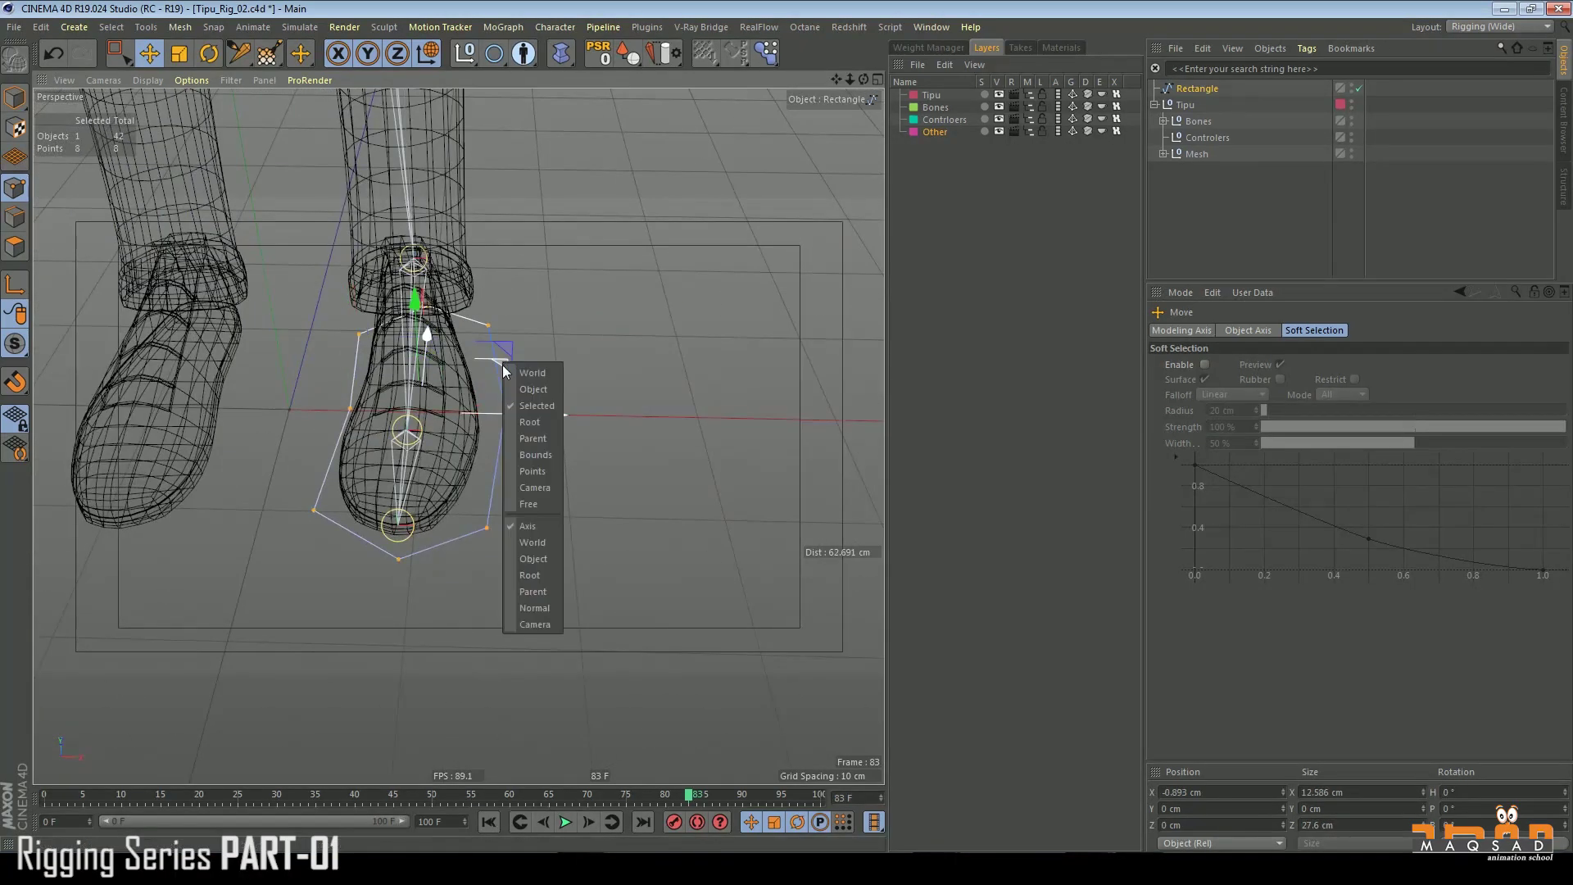
right_click(477, 510)
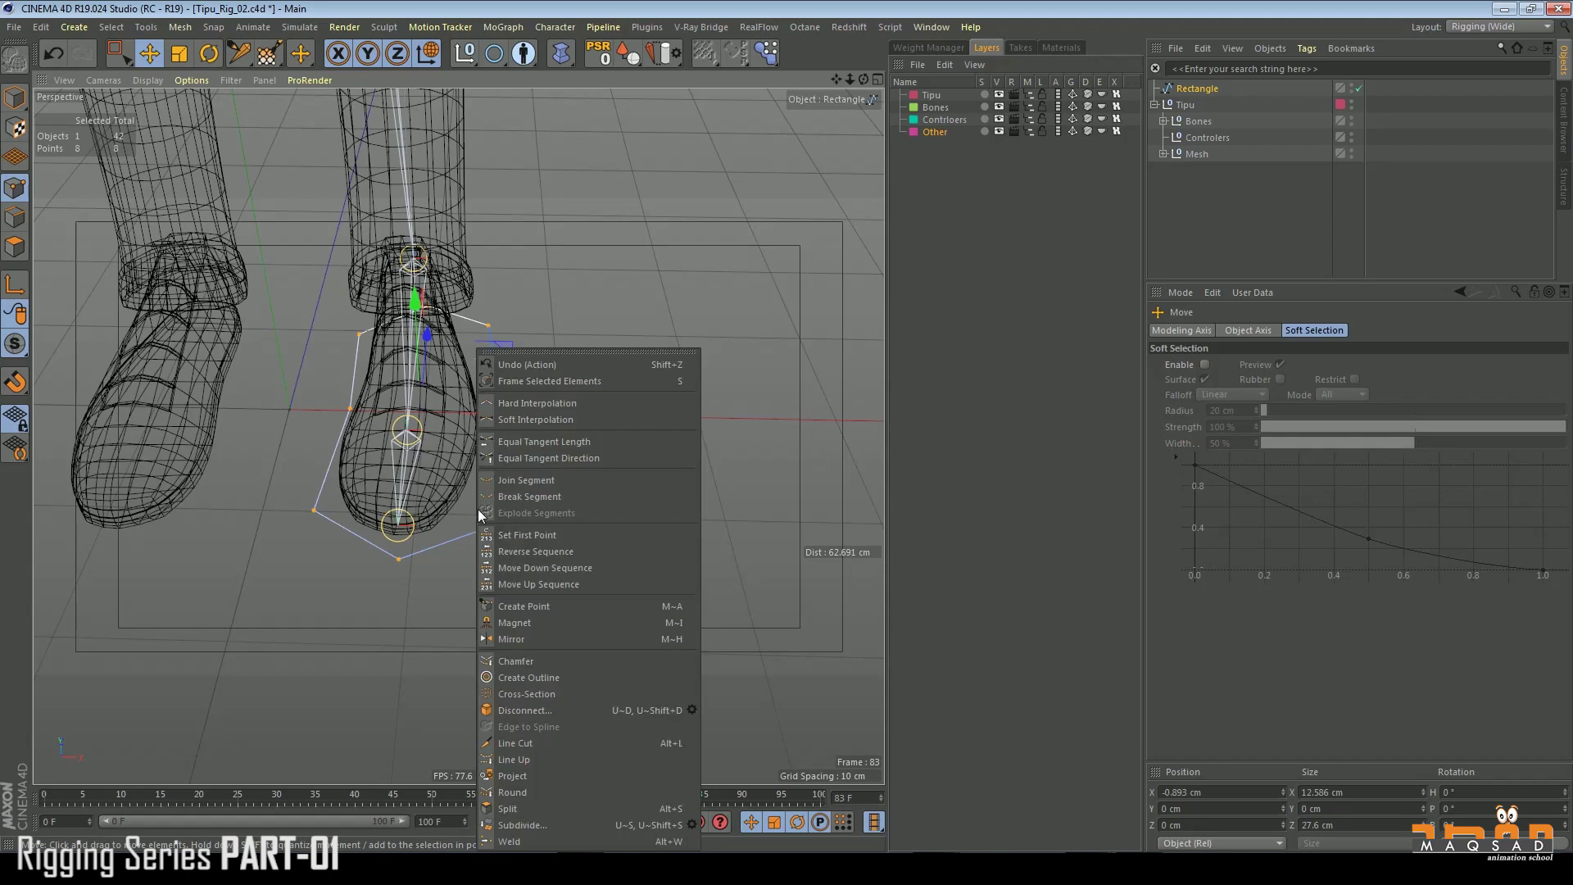
left_click(526, 418)
left_click_drag(523, 446, 662, 384, "alt")
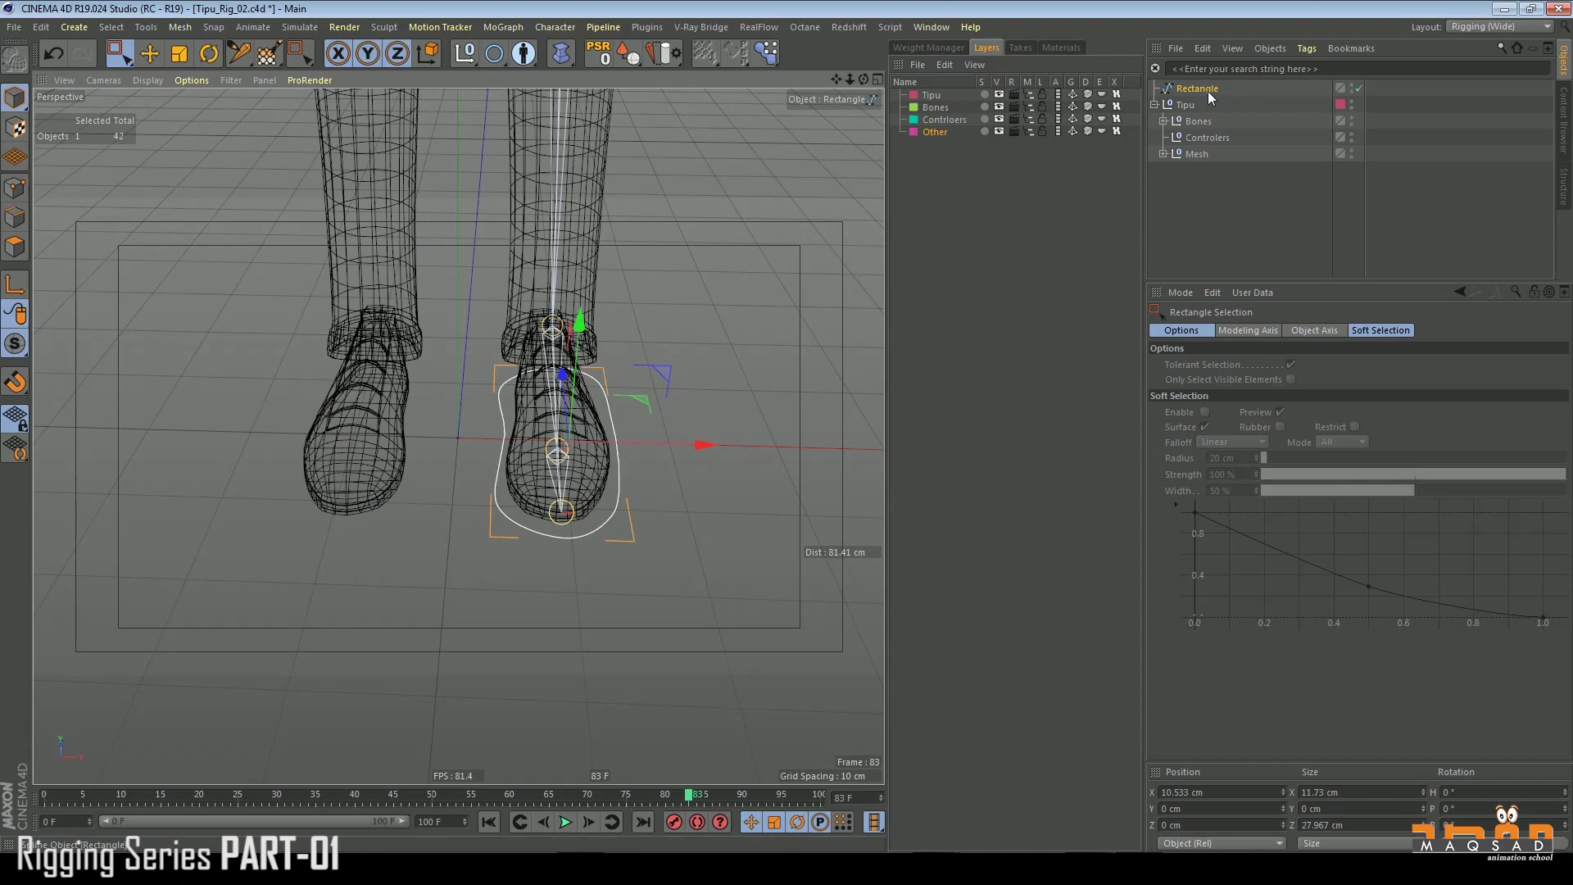
- Rename the rectangle spline to clt_L_Foot
double_click(1207, 90)
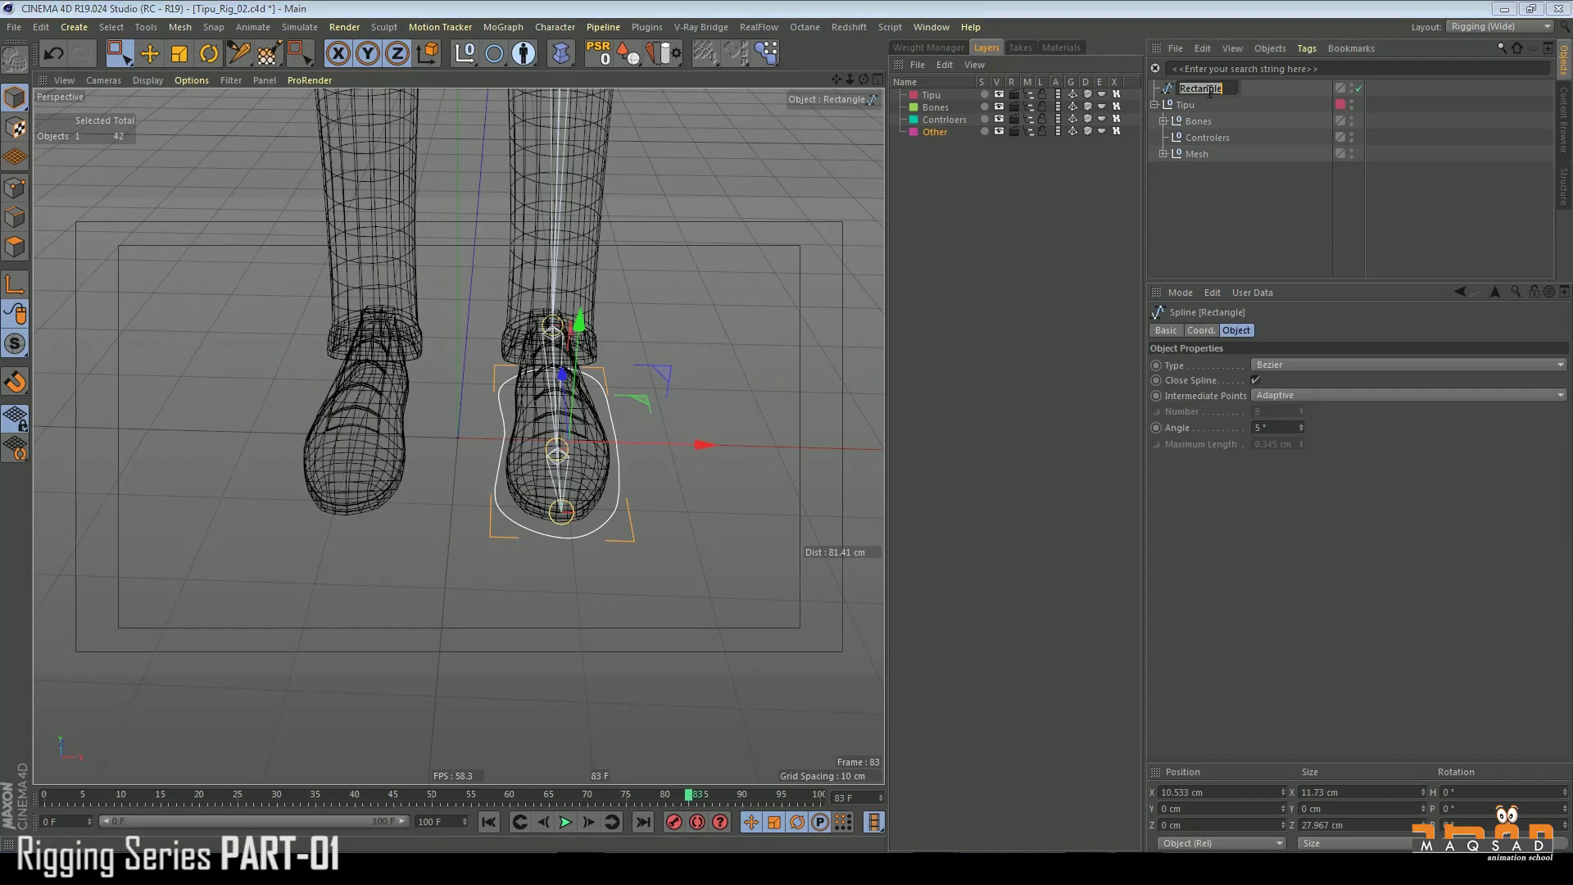
type("ctl")
key("Return")
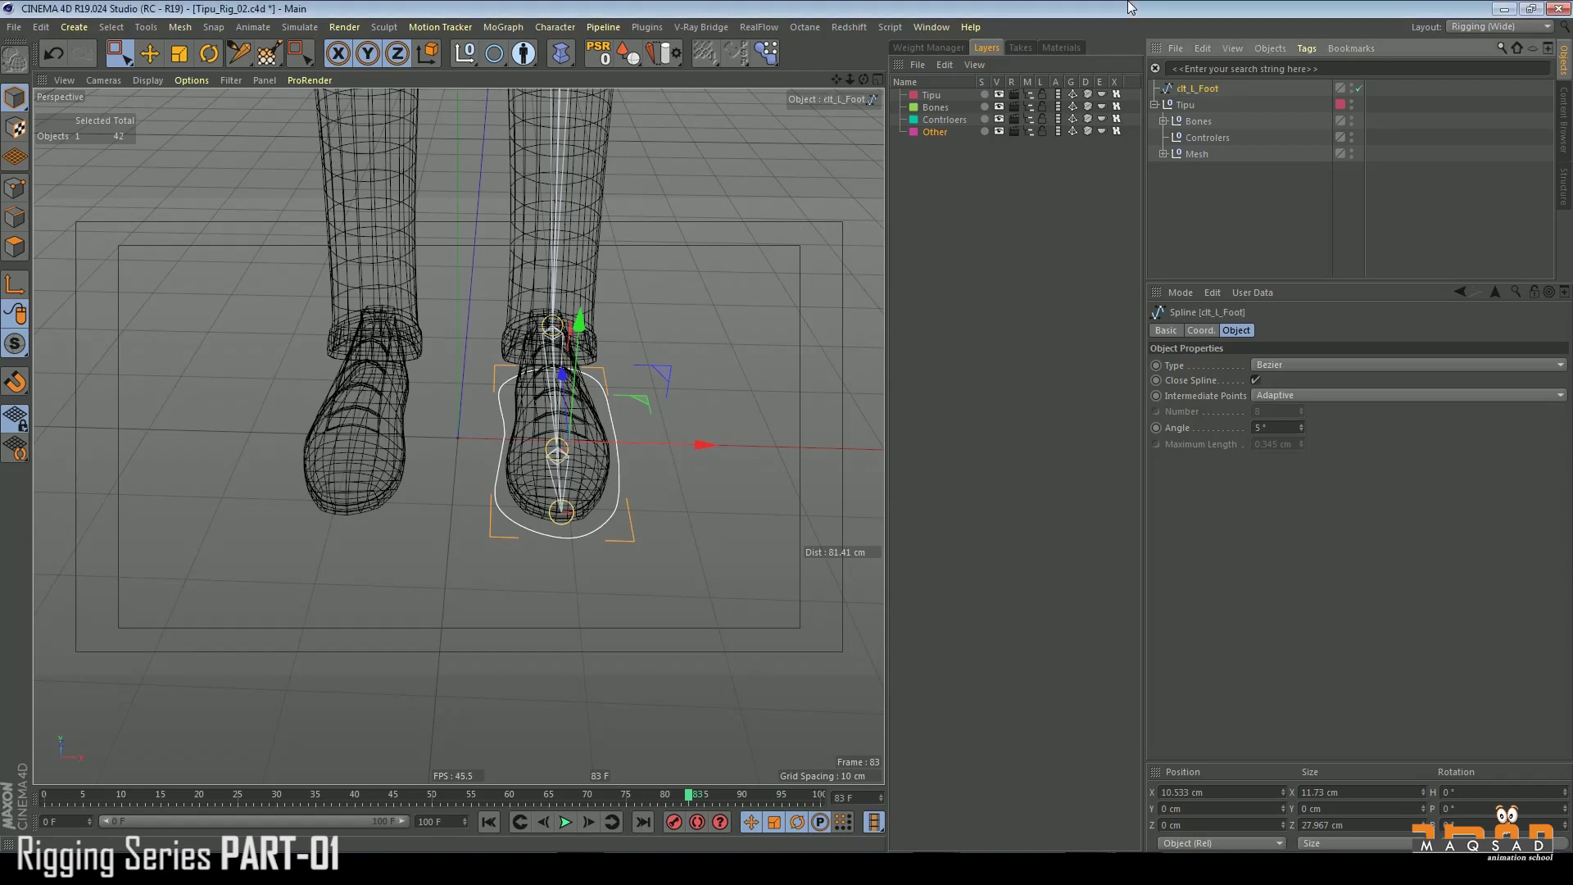
- Nest clt_L_Foot under the Controlers null and assign it to the teal controllers layer
left_click_drag(1203, 126, 1204, 134)
left_click_drag(765, 287, 719, 301, "alt")
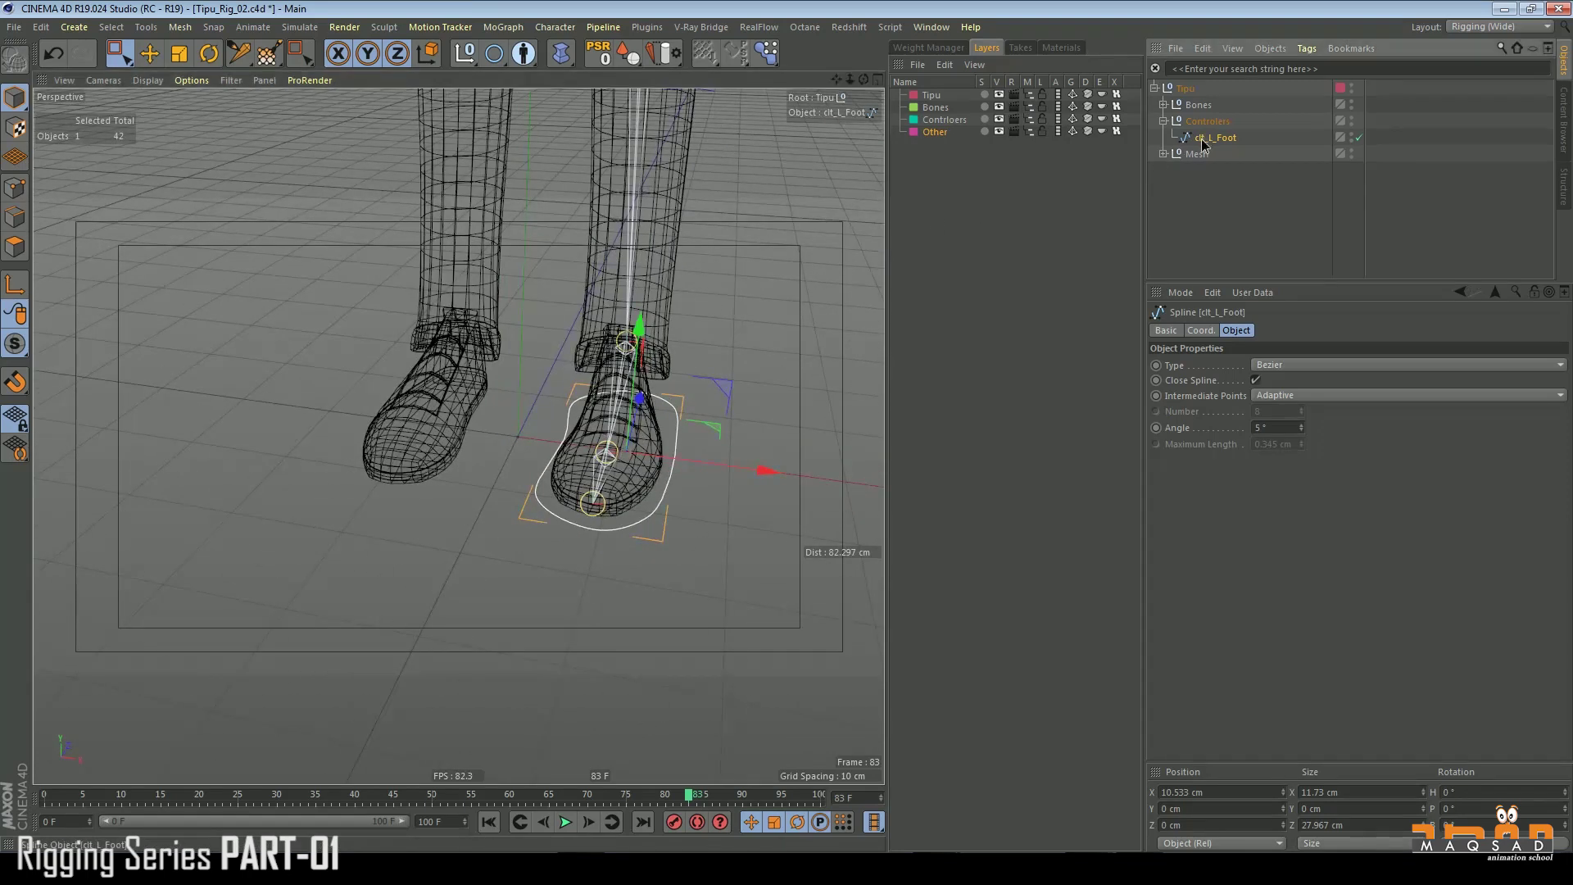
left_click_drag(947, 115, 946, 118)
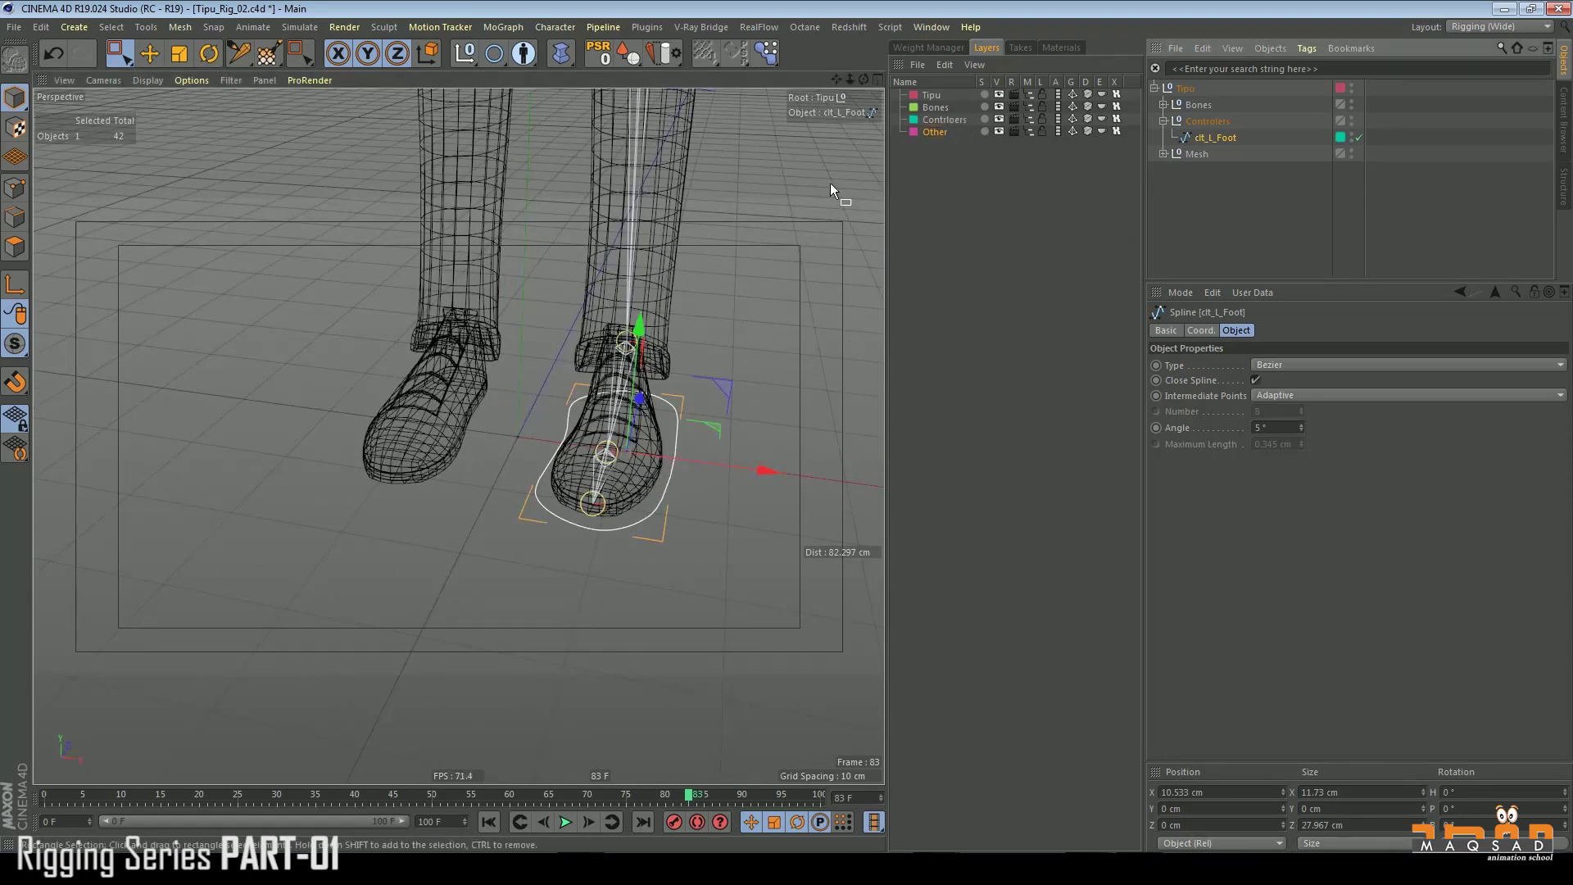
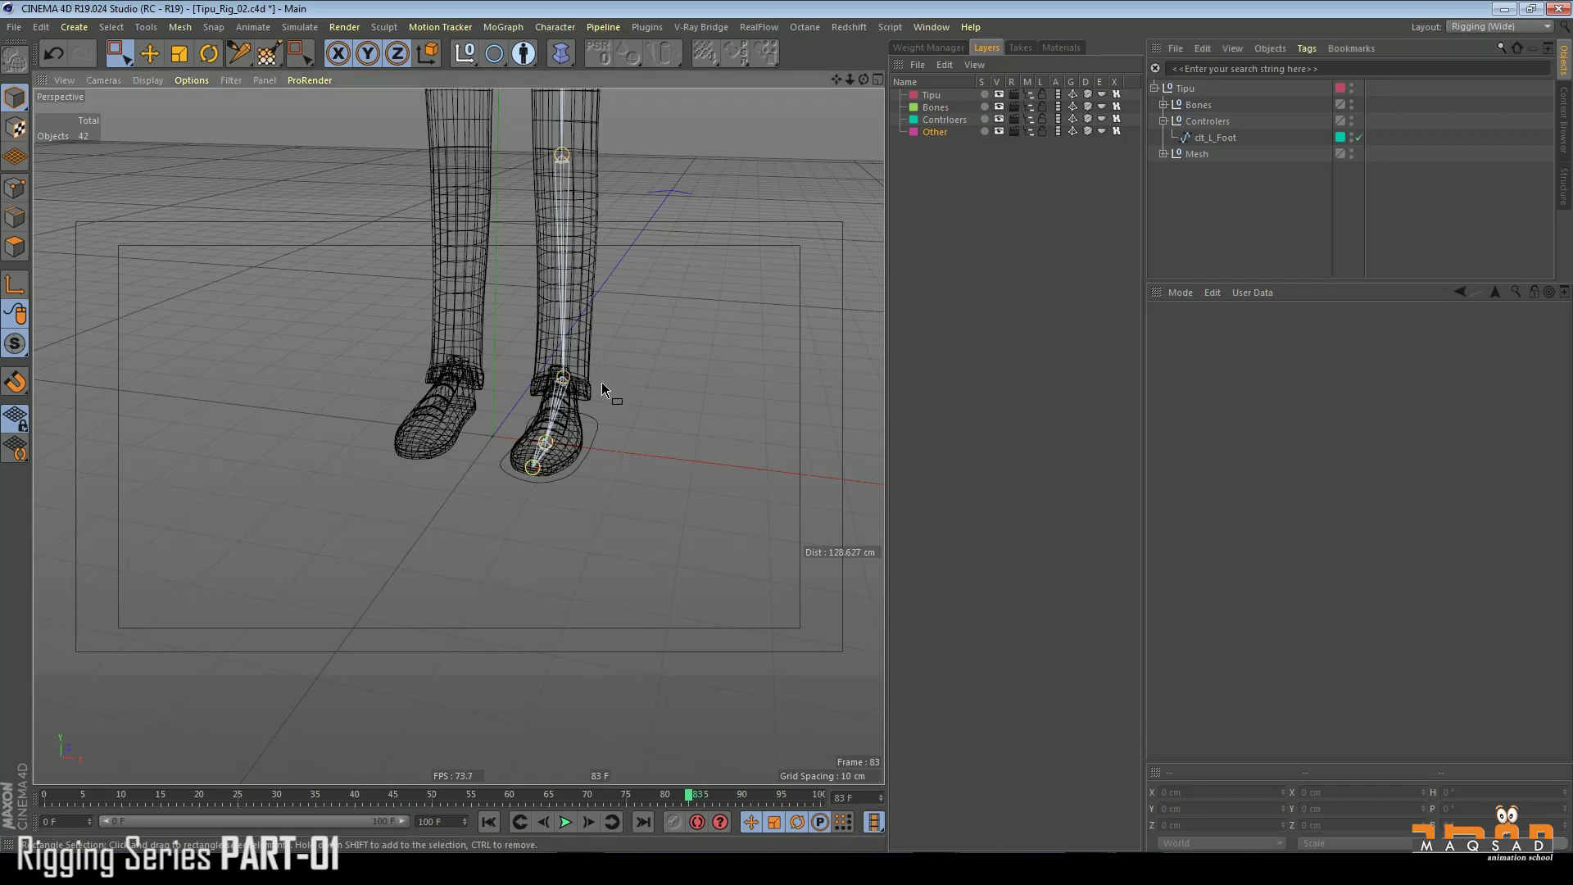
- Hide the character mesh by turning off viewport visibility for the Tipu layer
left_click(601, 416)
scroll(600, 416, "up", 4)
middle_click_drag(597, 318, 617, 264, "alt")
left_click_drag(616, 264, 620, 308, "alt")
left_click(1197, 154)
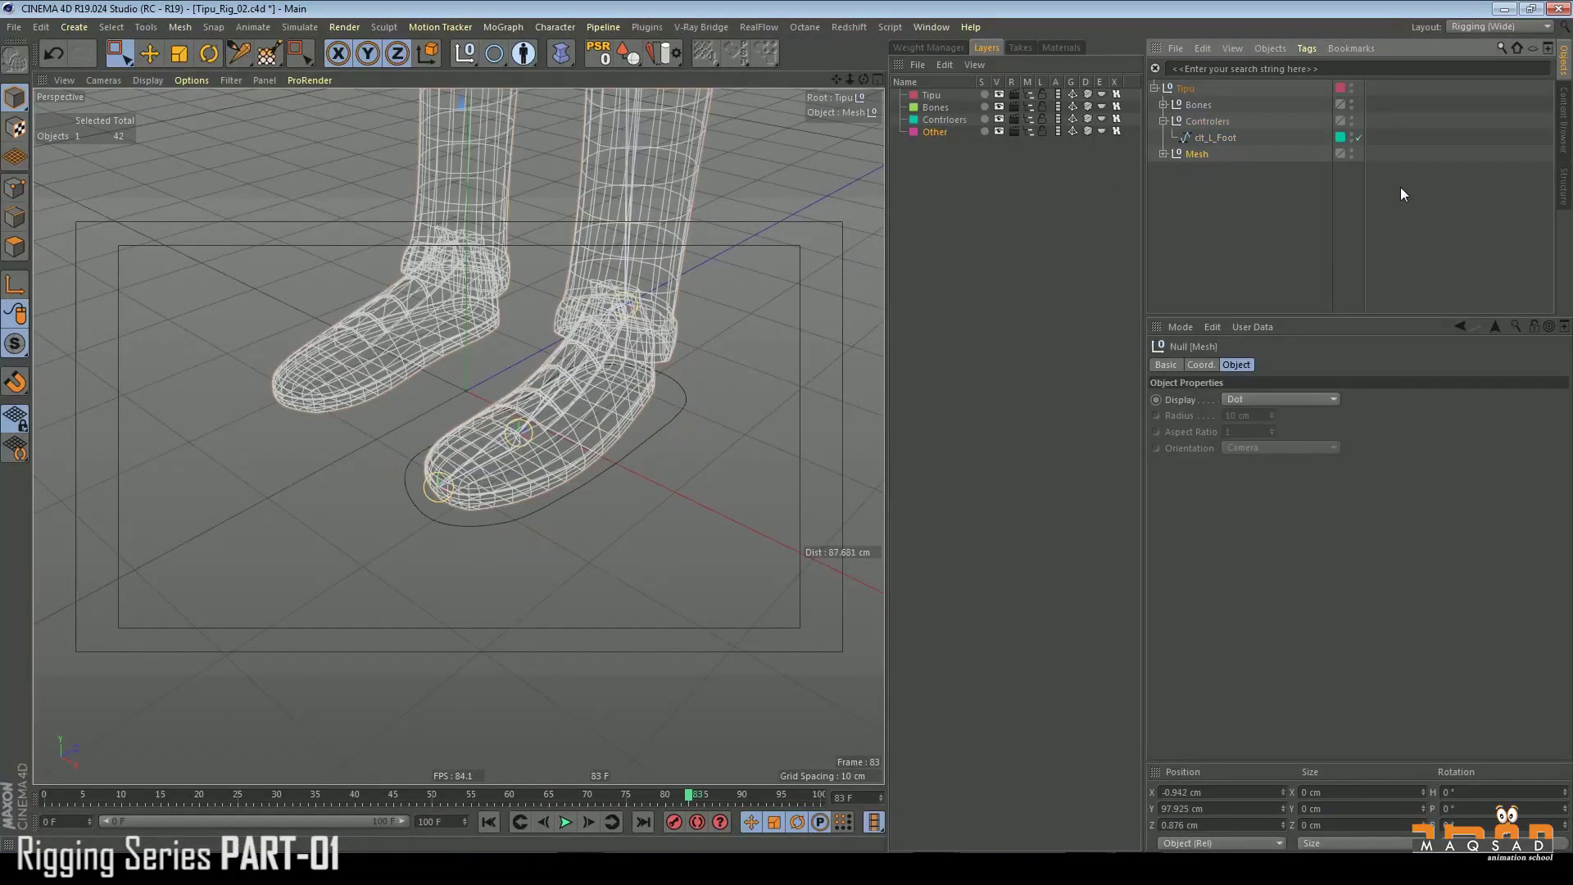
left_click(999, 95)
left_click_drag(683, 287, 680, 300, "alt")
scroll(680, 300, "down", 8)
middle_click_drag(670, 267, 632, 303, "alt")
left_click_drag(631, 304, 624, 273, "alt")
left_click_drag(631, 483, 696, 434, "alt")
- Create a new null object for the left foot controls
left_click(1205, 205)
left_click(1215, 141)
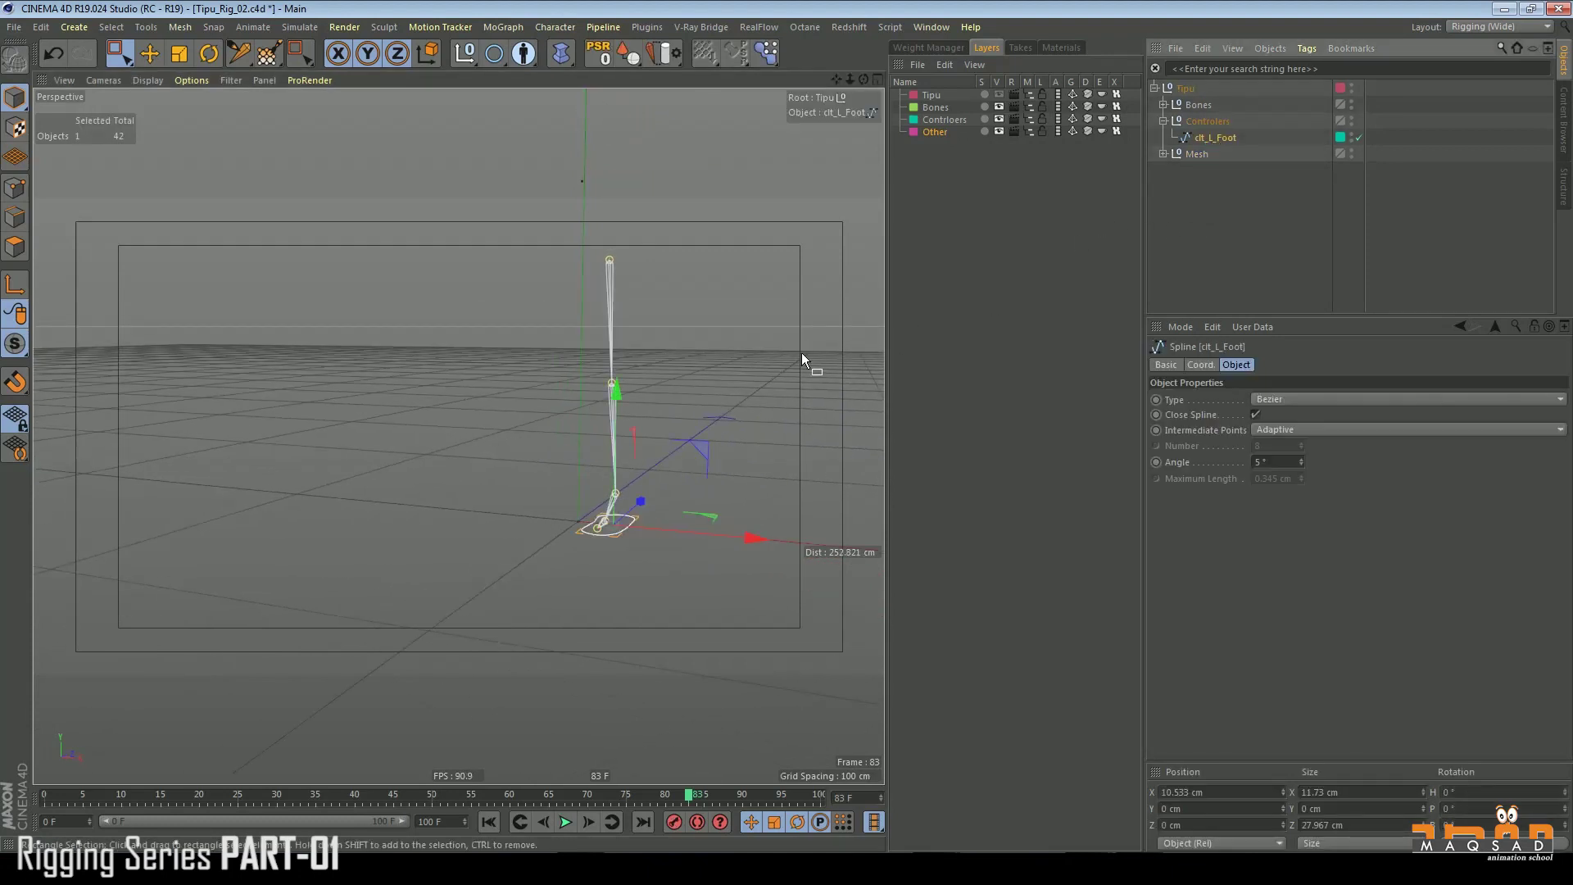
middle_click_drag(597, 441, 606, 395, "alt")
right_click_drag(606, 395, 639, 395, "alt")
left_click_drag(639, 395, 601, 460, "alt")
right_click_drag(601, 460, 686, 447, "alt")
left_click_drag(687, 446, 689, 426, "alt")
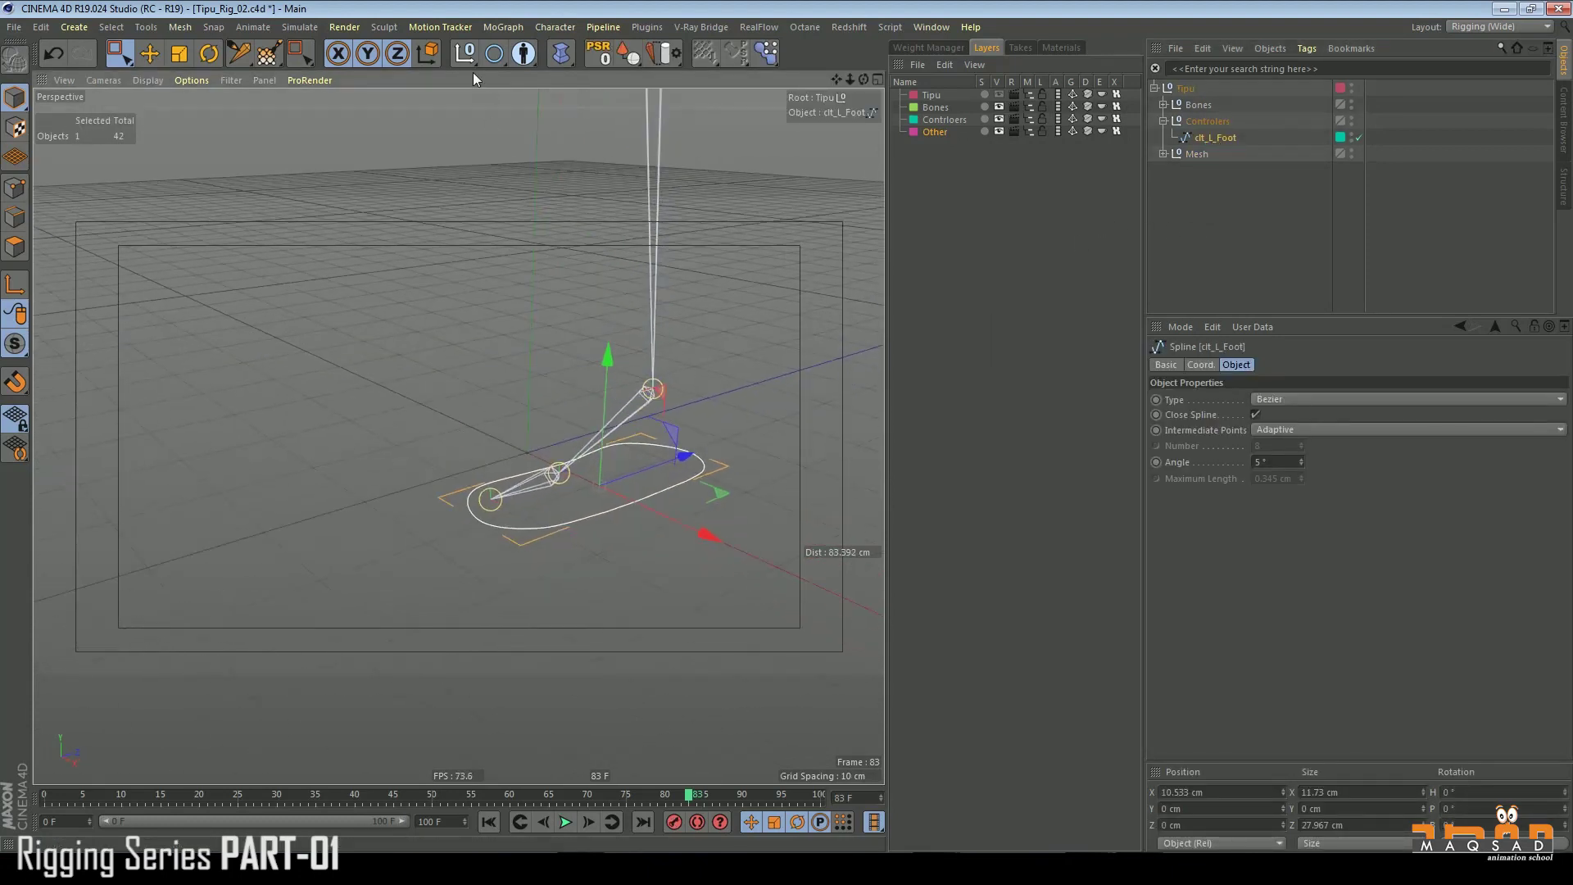
left_click(464, 53)
left_click(527, 78)
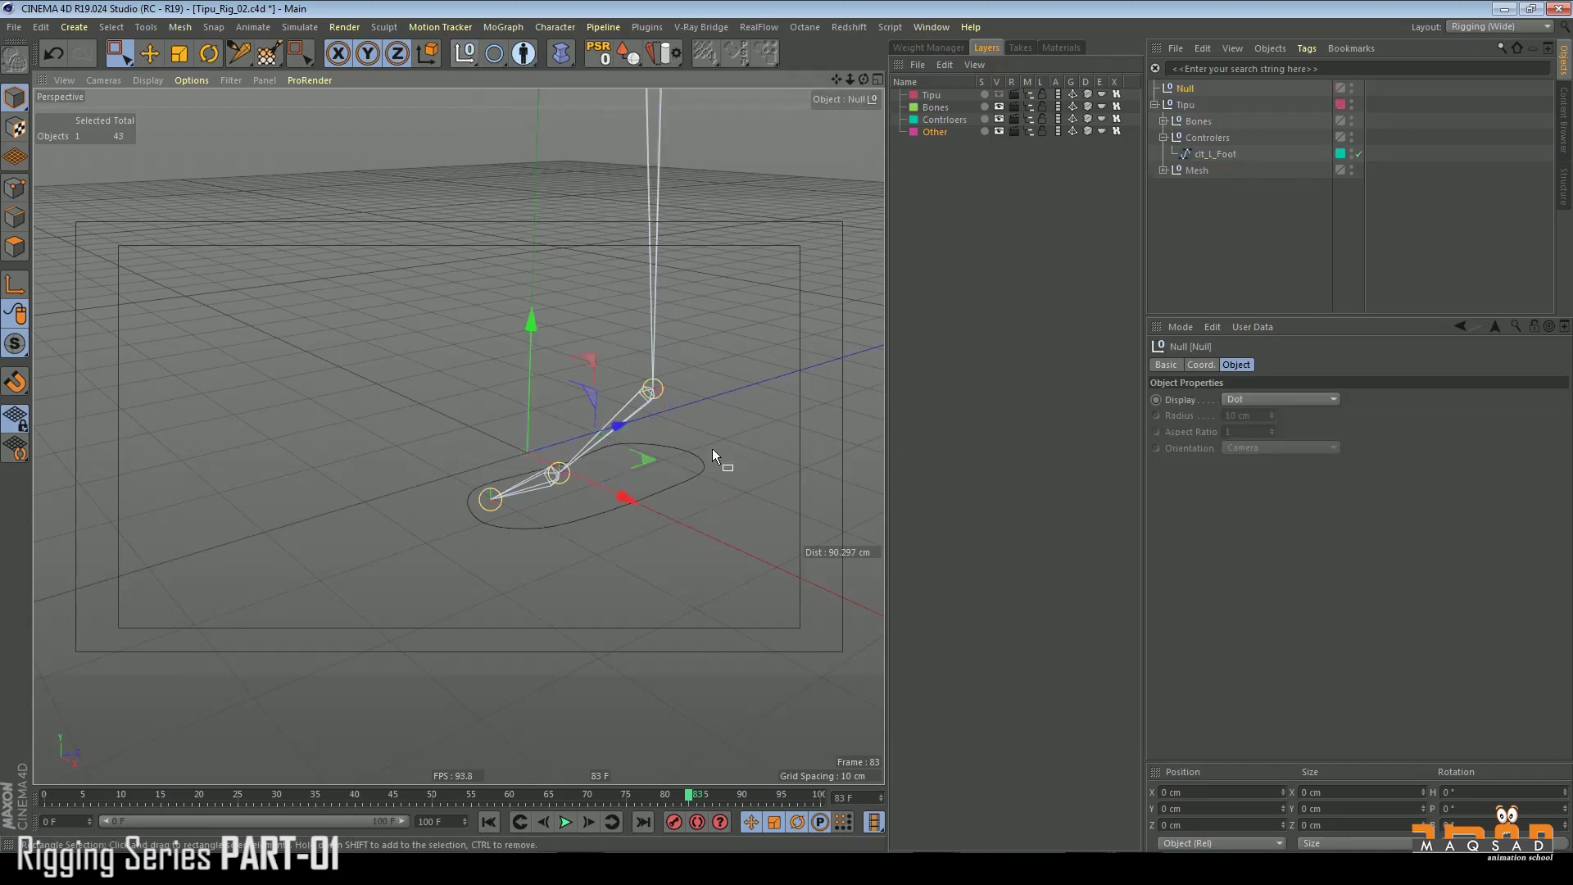
- Turn on Axis Snap and snap the null onto the left ball joint
key("e")
right_click_drag(611, 416, 650, 433, "alt")
left_click_drag(649, 432, 474, 344, "alt")
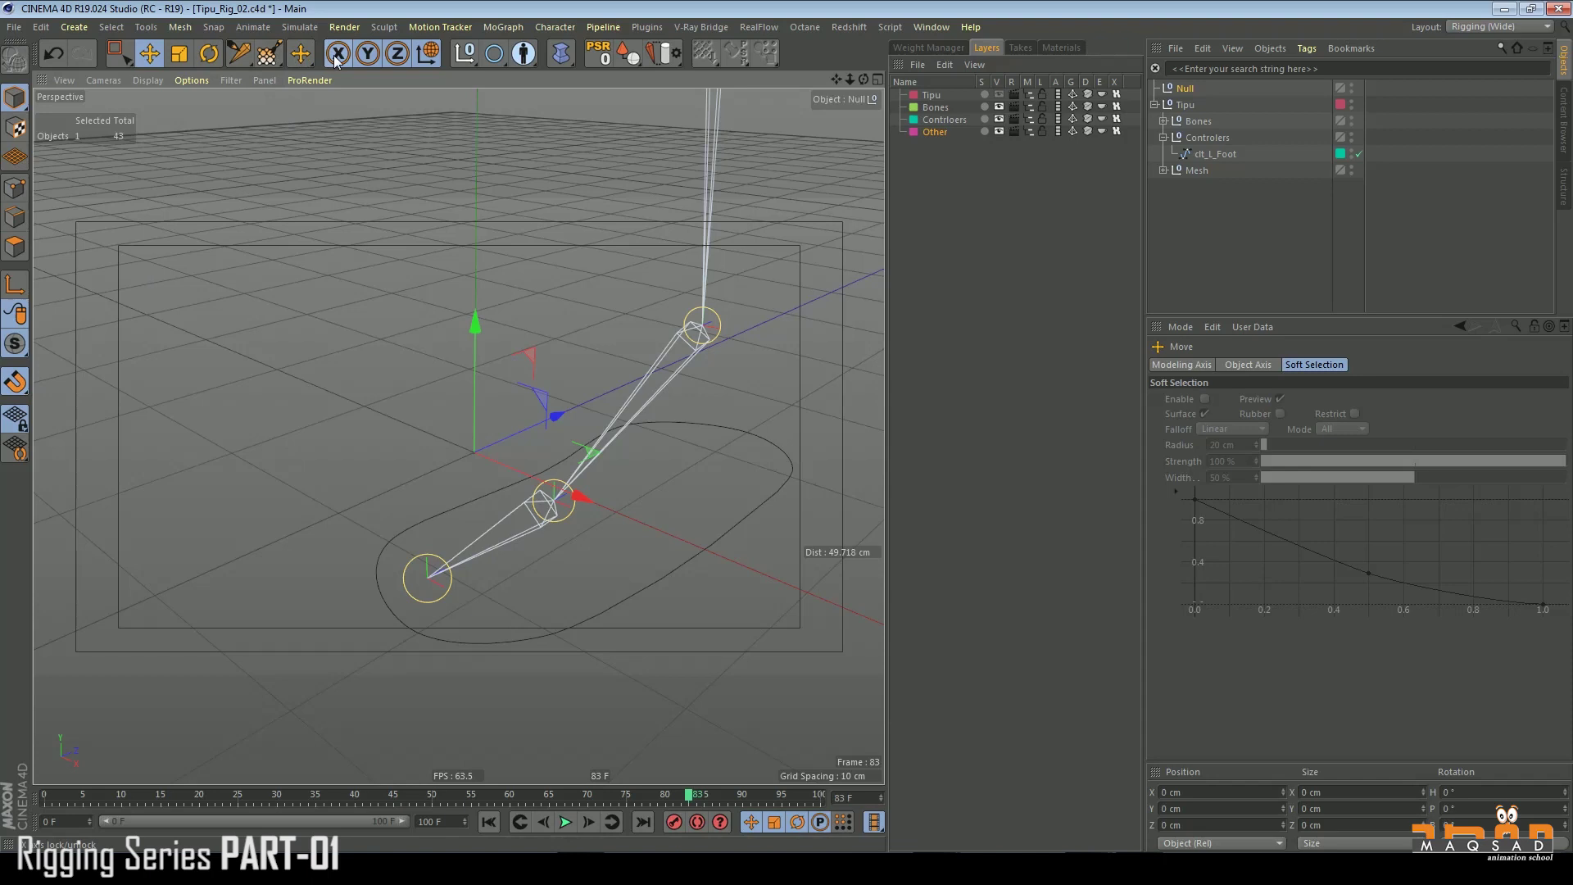
left_click_drag(571, 548, 553, 510)
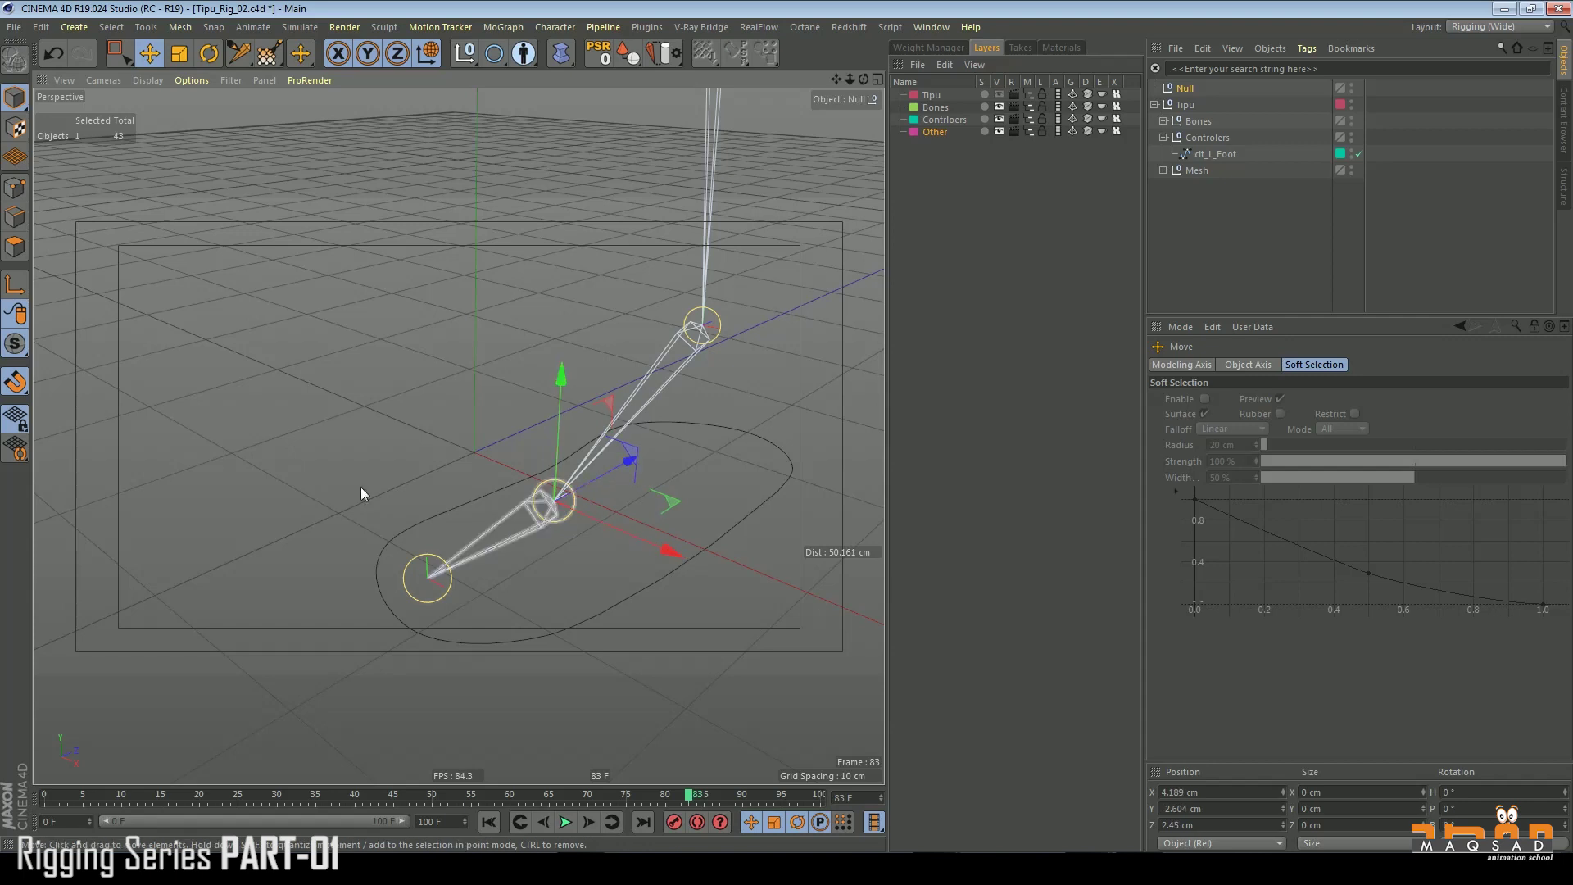
left_click(16, 382)
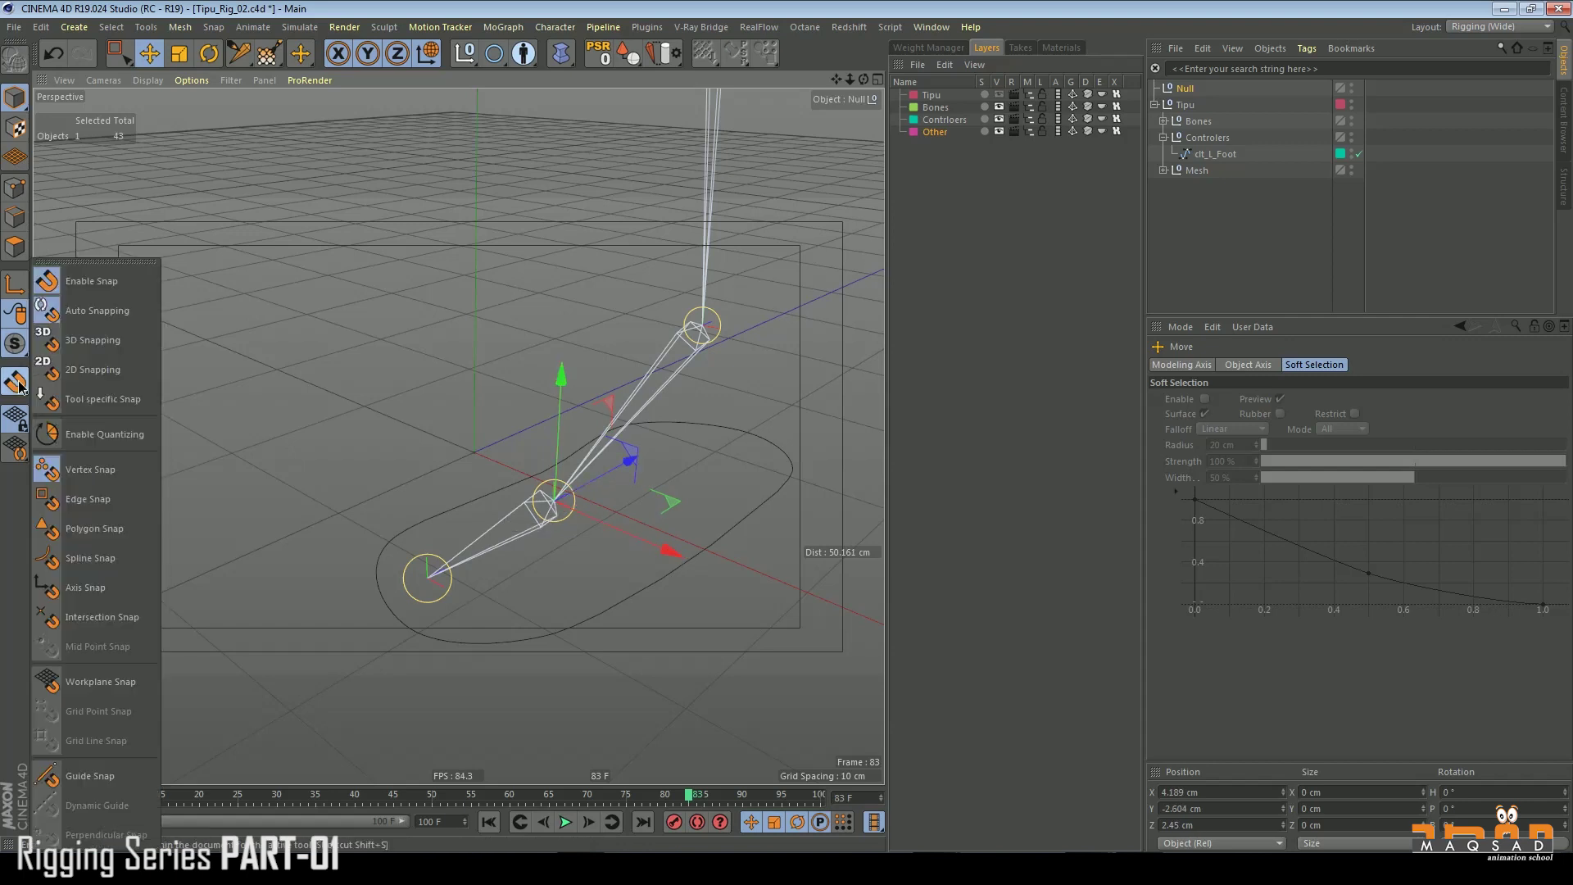
left_click(92, 586)
left_click_drag(593, 545, 484, 450)
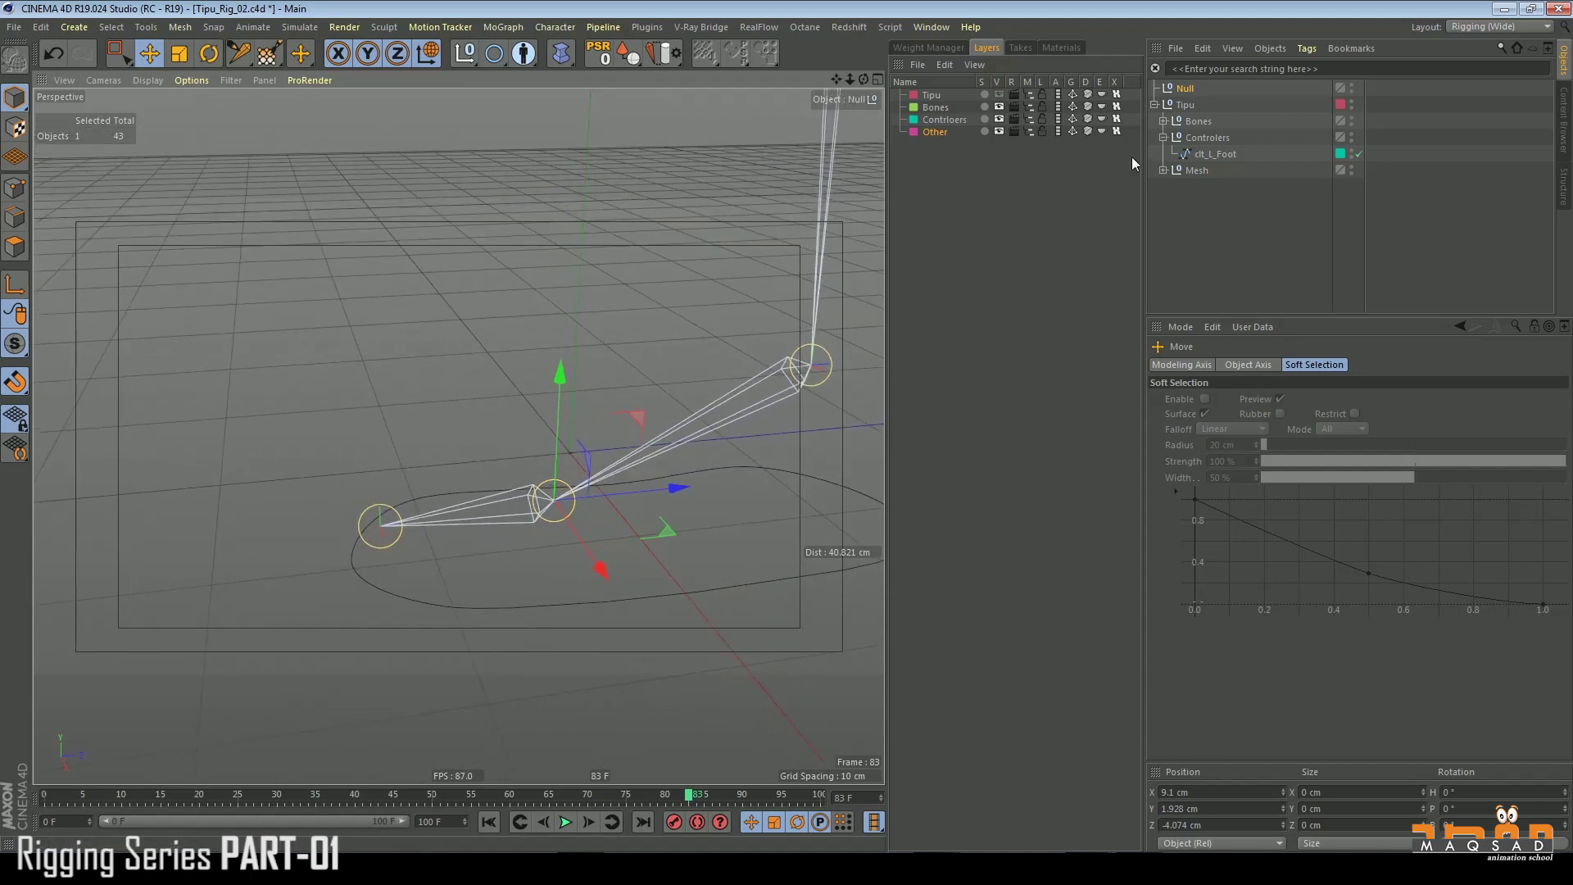
- Nest the null under clt_L_Foot and rename it L_Ball_Lift
left_click(1190, 90)
left_click_drag(1209, 149, 1212, 156)
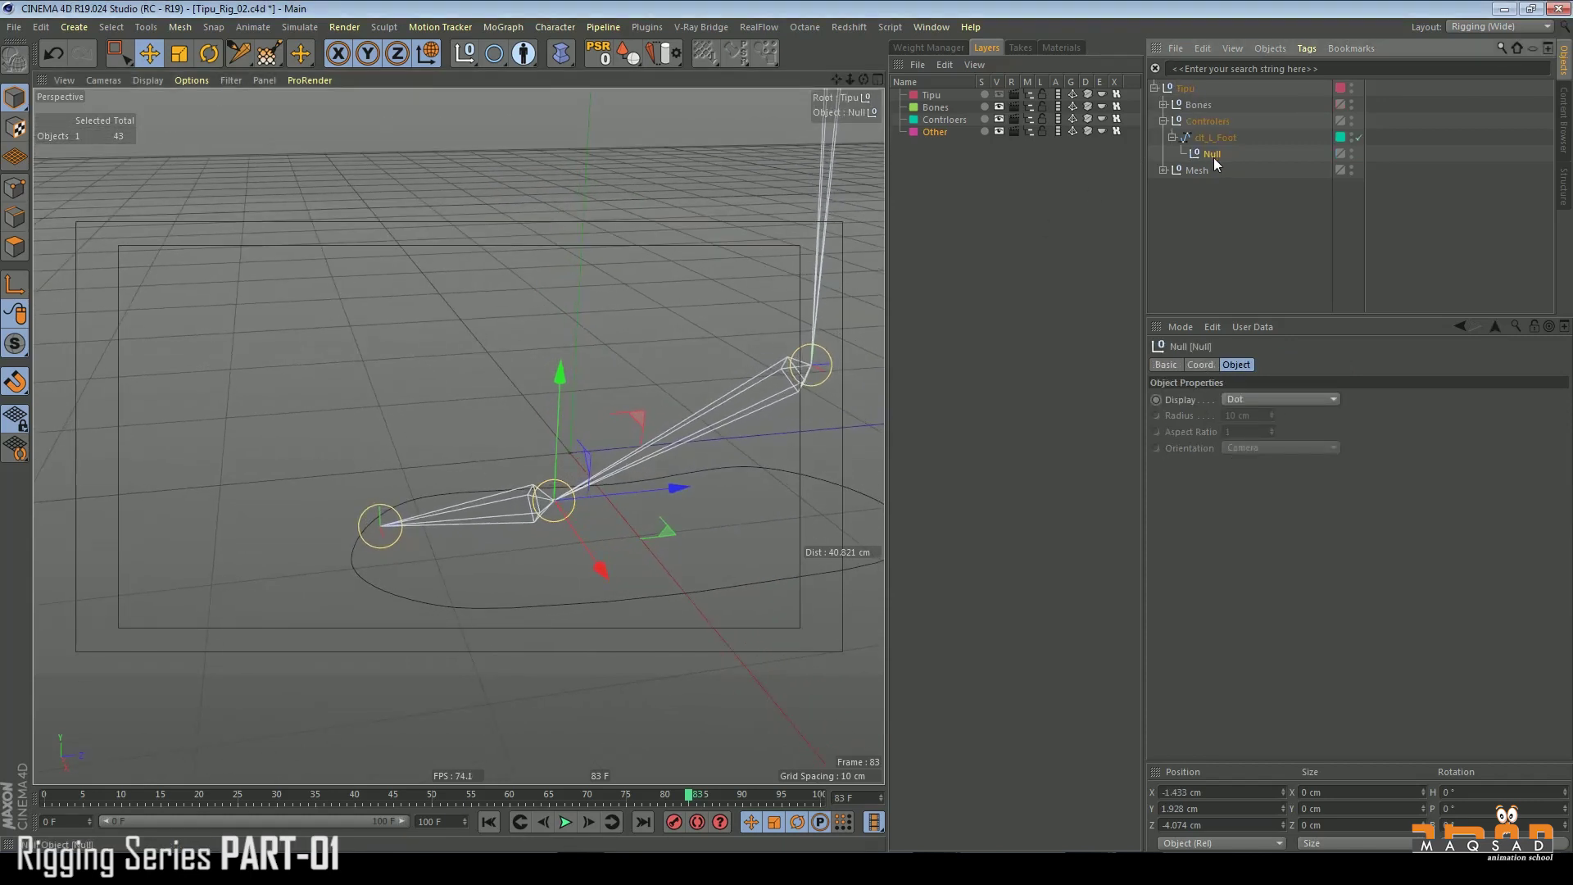
left_click(1215, 140)
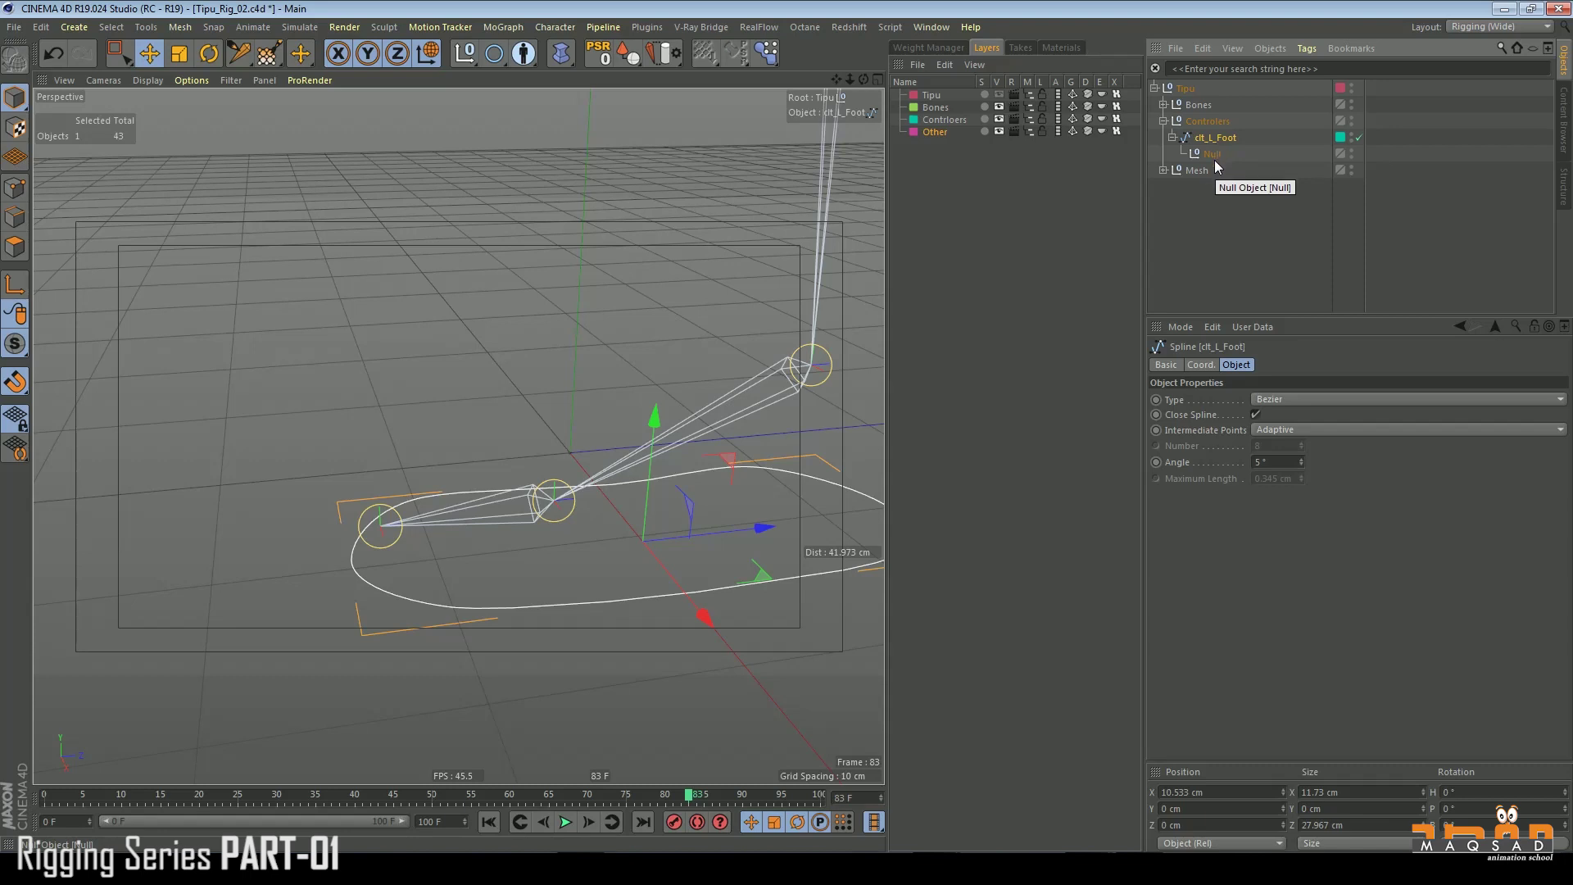
double_click(1214, 153)
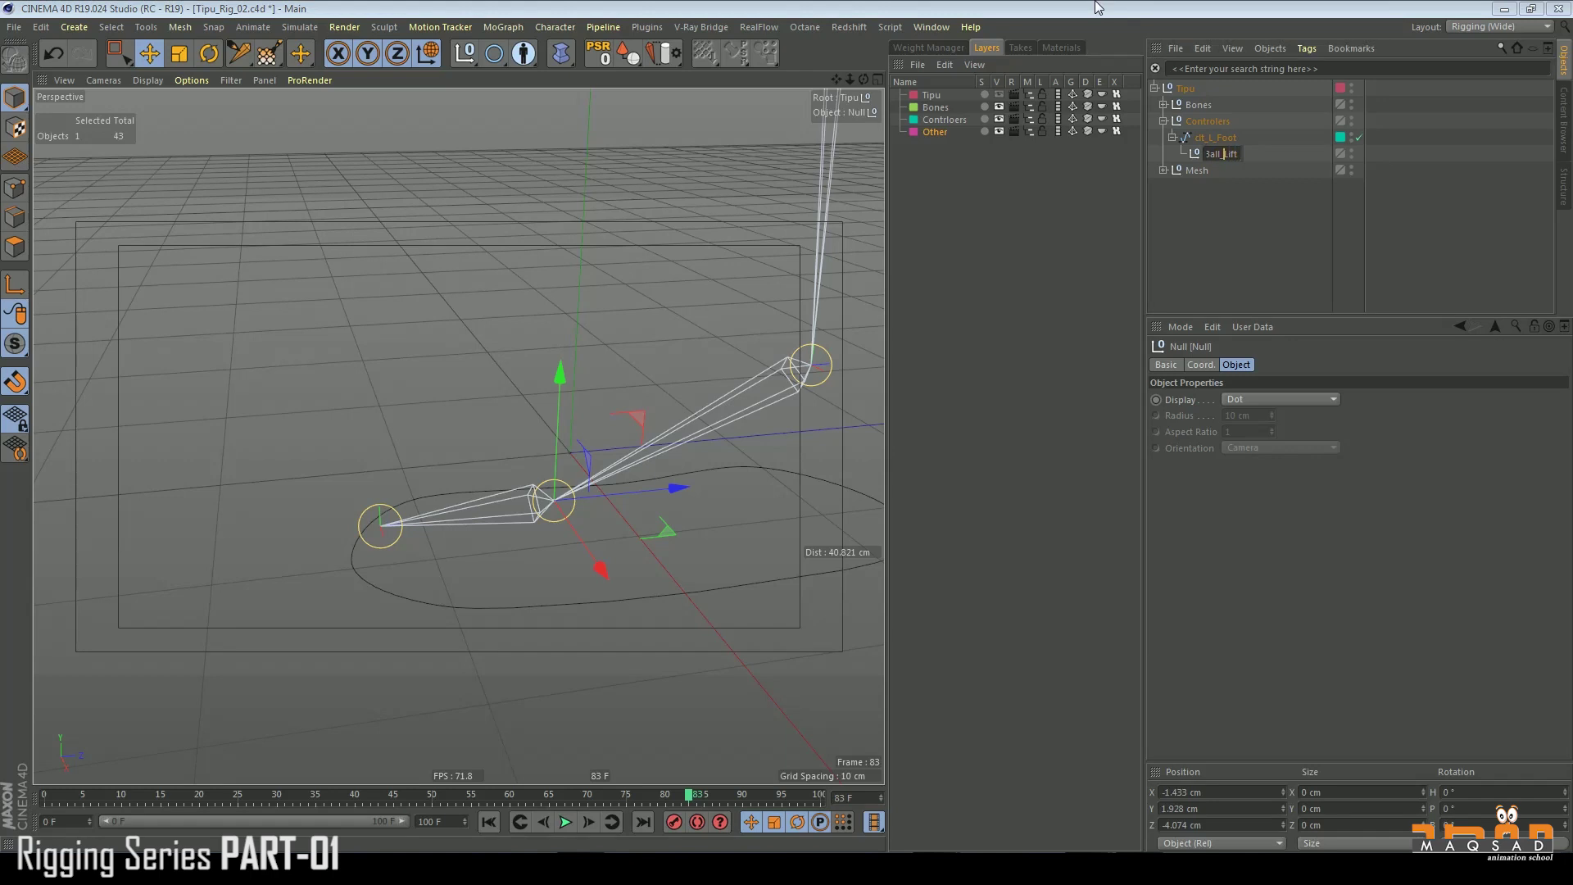
type("ift")
key("Return")
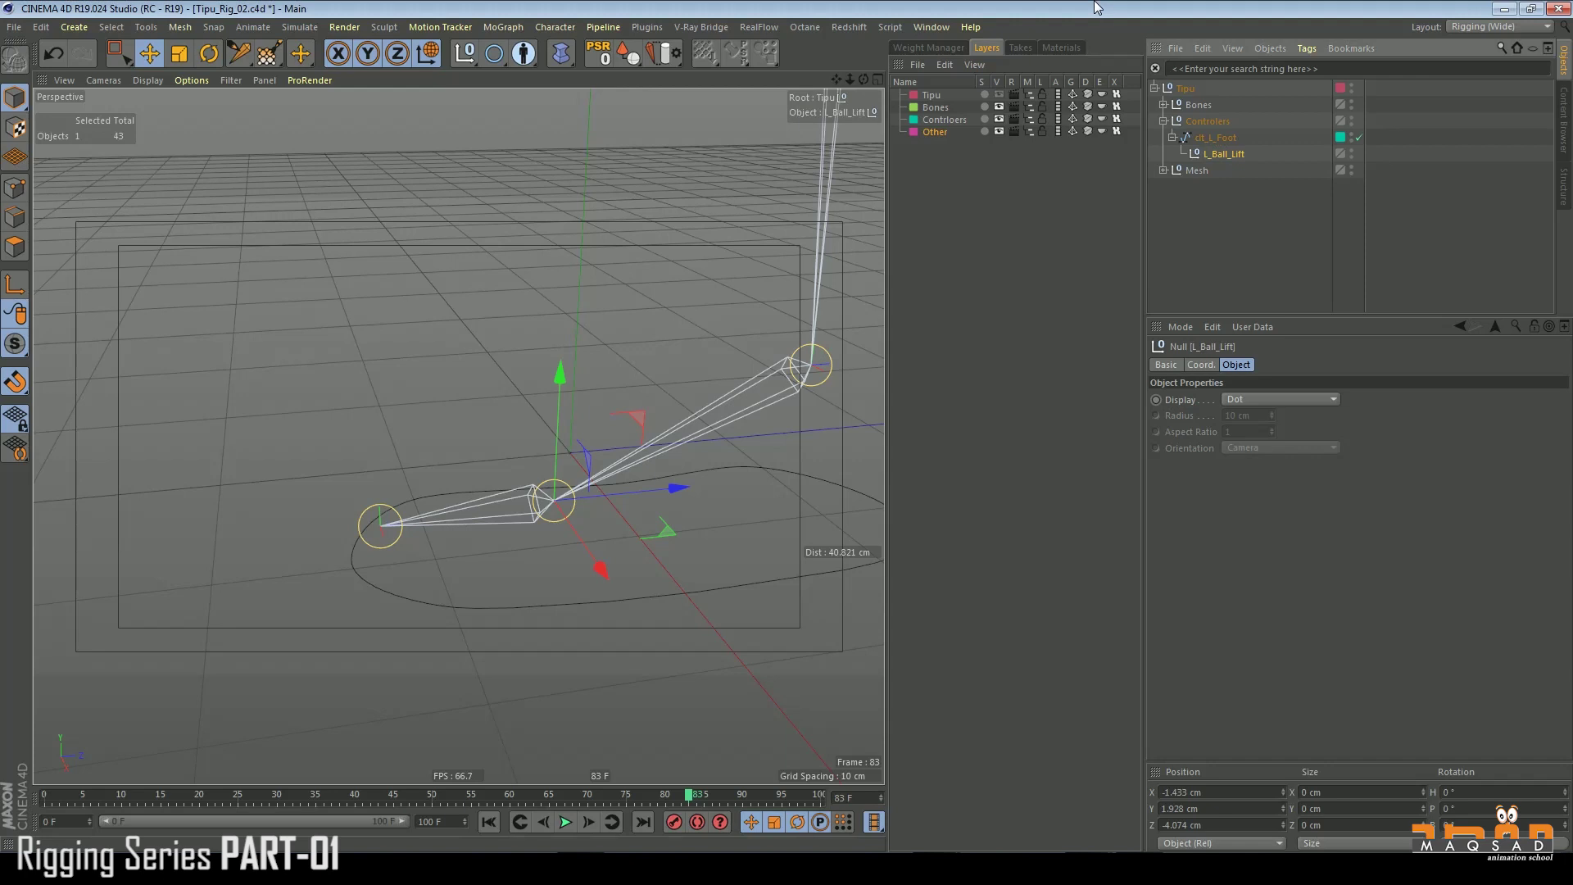
- Duplicate L_Ball_Lift under clt_L_Foot and rename the copy L_Toe_Wiggle
left_click_drag(733, 372, 786, 328, "alt")
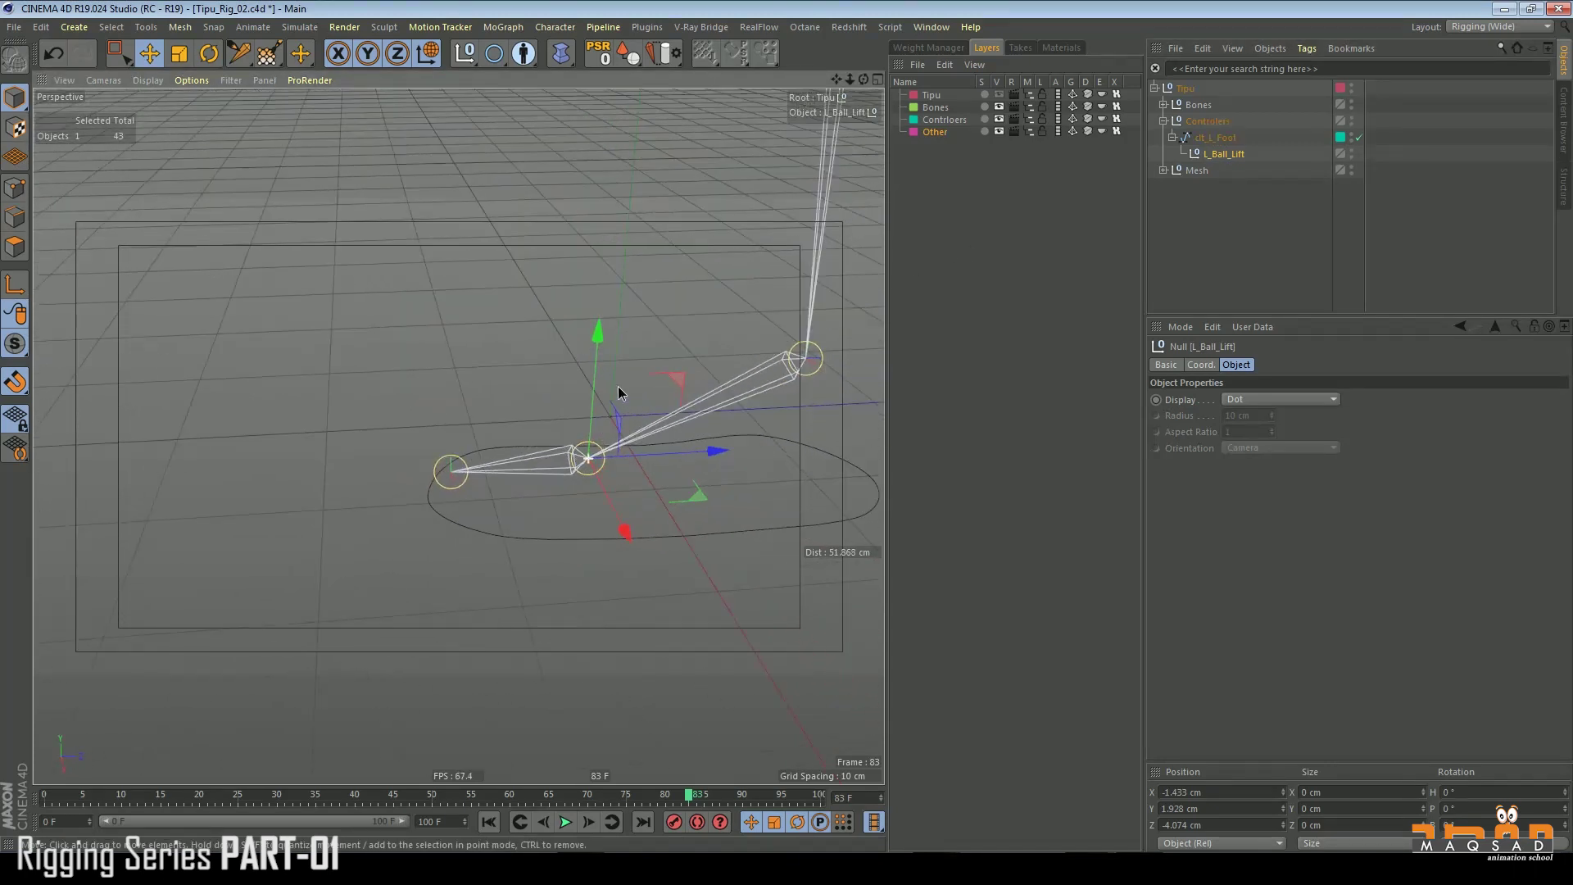
left_click_drag(1219, 162, 1219, 162, "ctrl")
double_click(1226, 170)
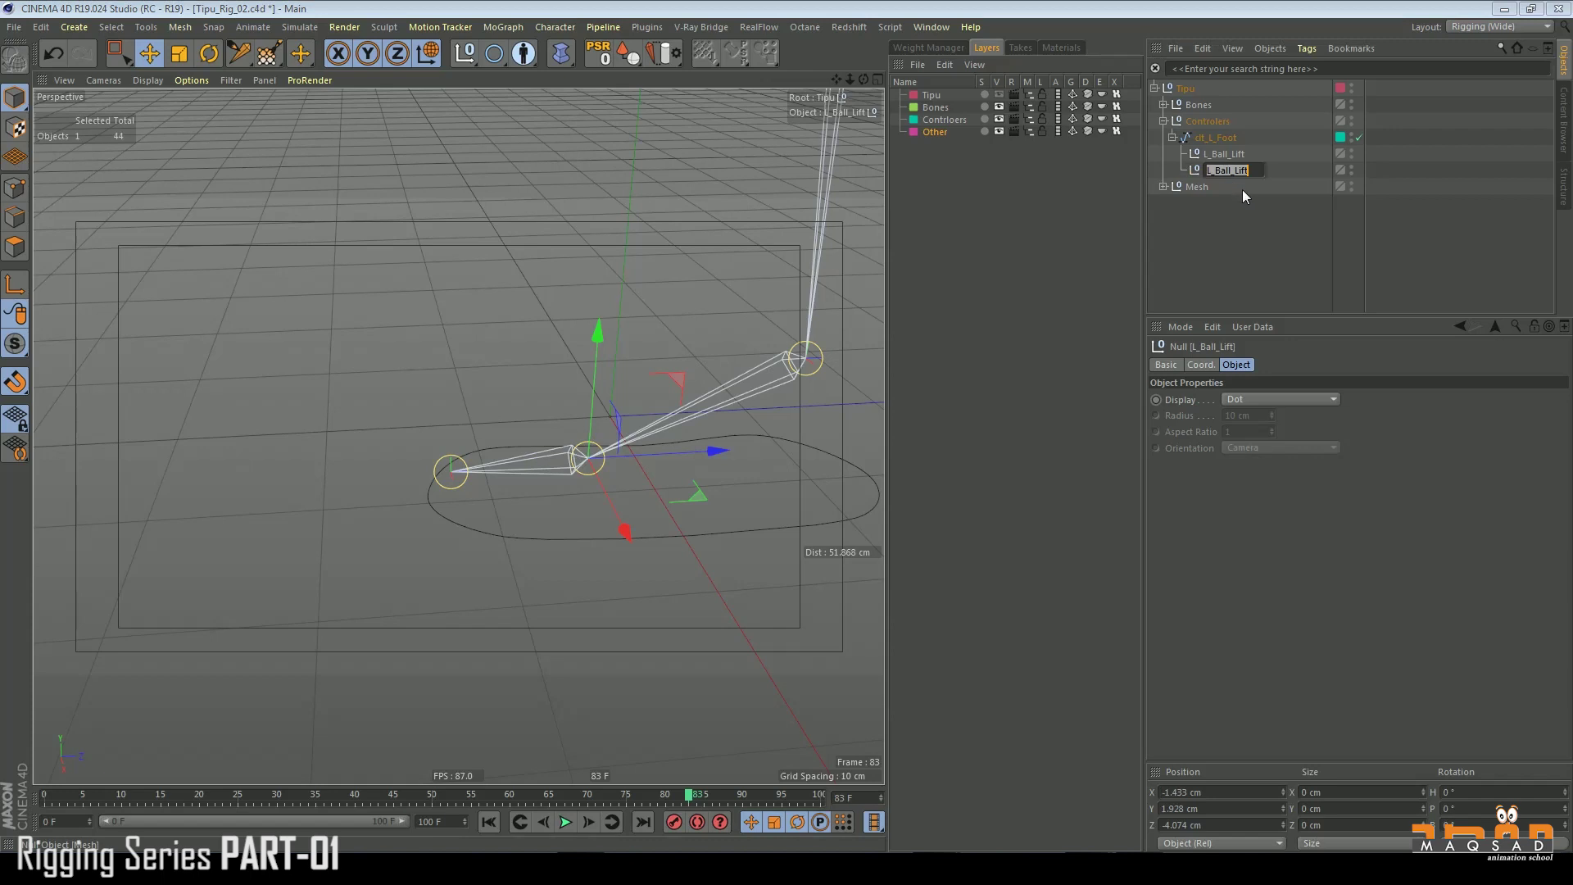
type("To")
type("e_Wiggle")
key("Return")
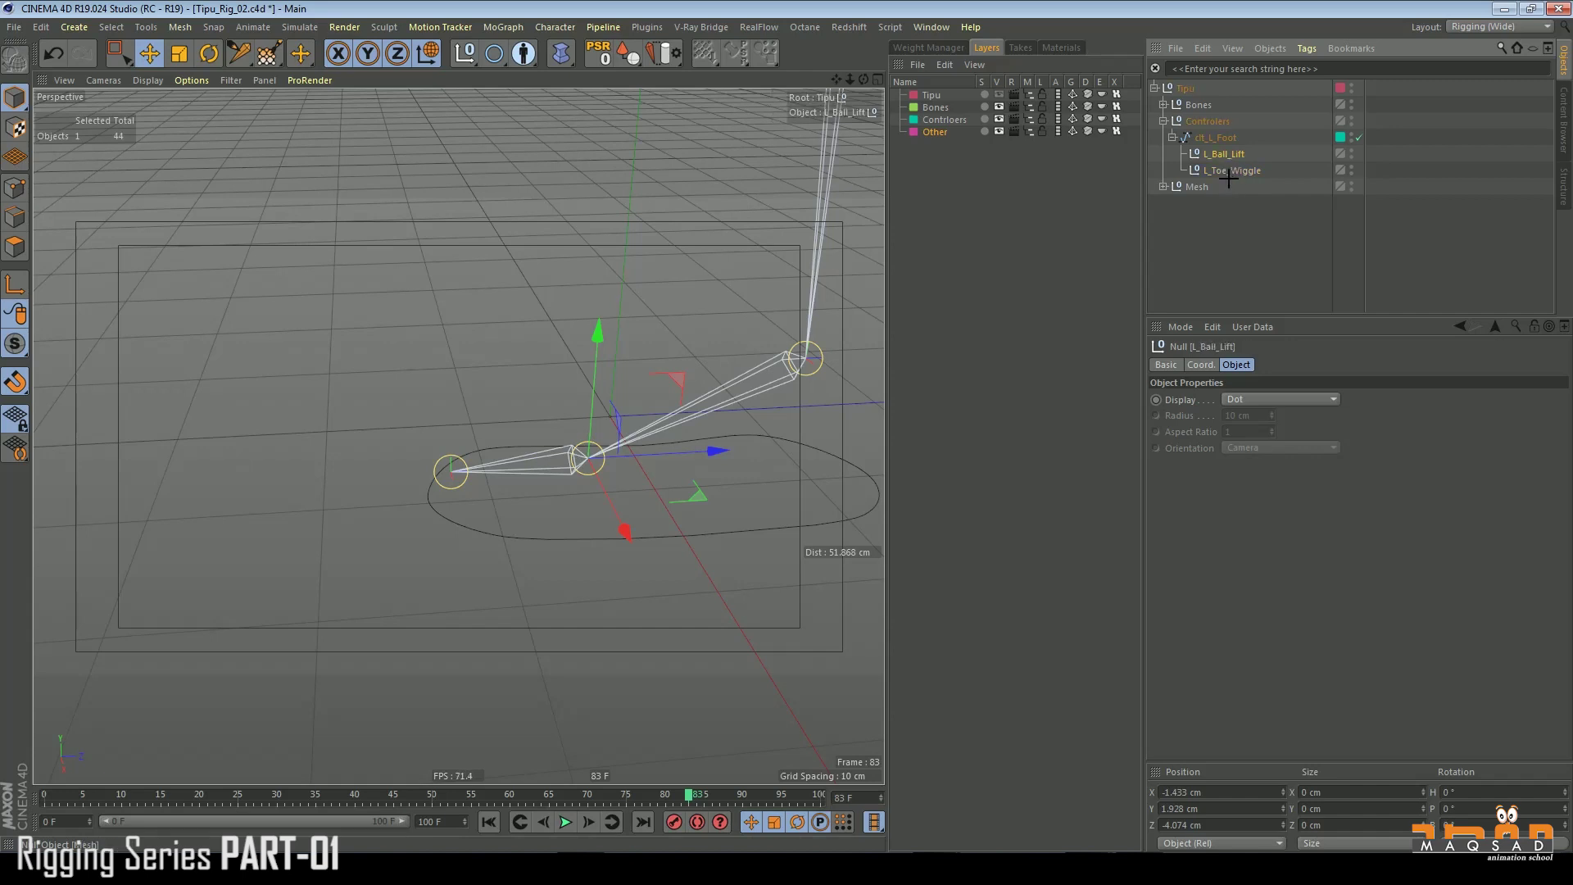
- Duplicate L_Toe_Wiggle under clt_L_Foot and rename the copy L_Toe_Lift
left_click_drag(1225, 172, 1227, 186, "ctrl")
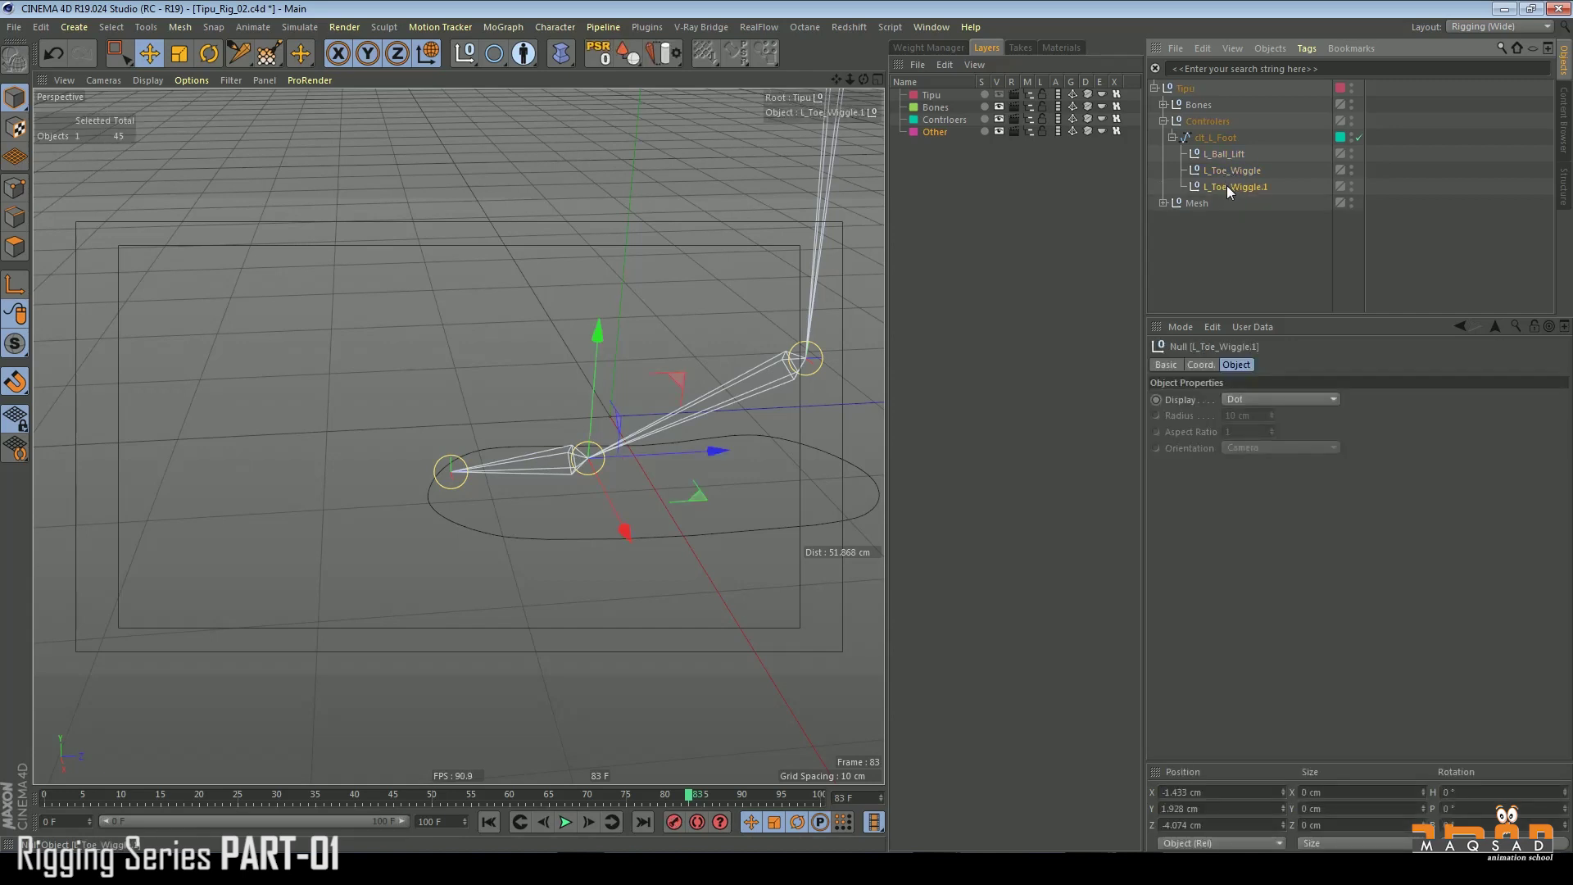
double_click(1237, 186)
left_click(1254, 187)
type("Lift")
key("Return")
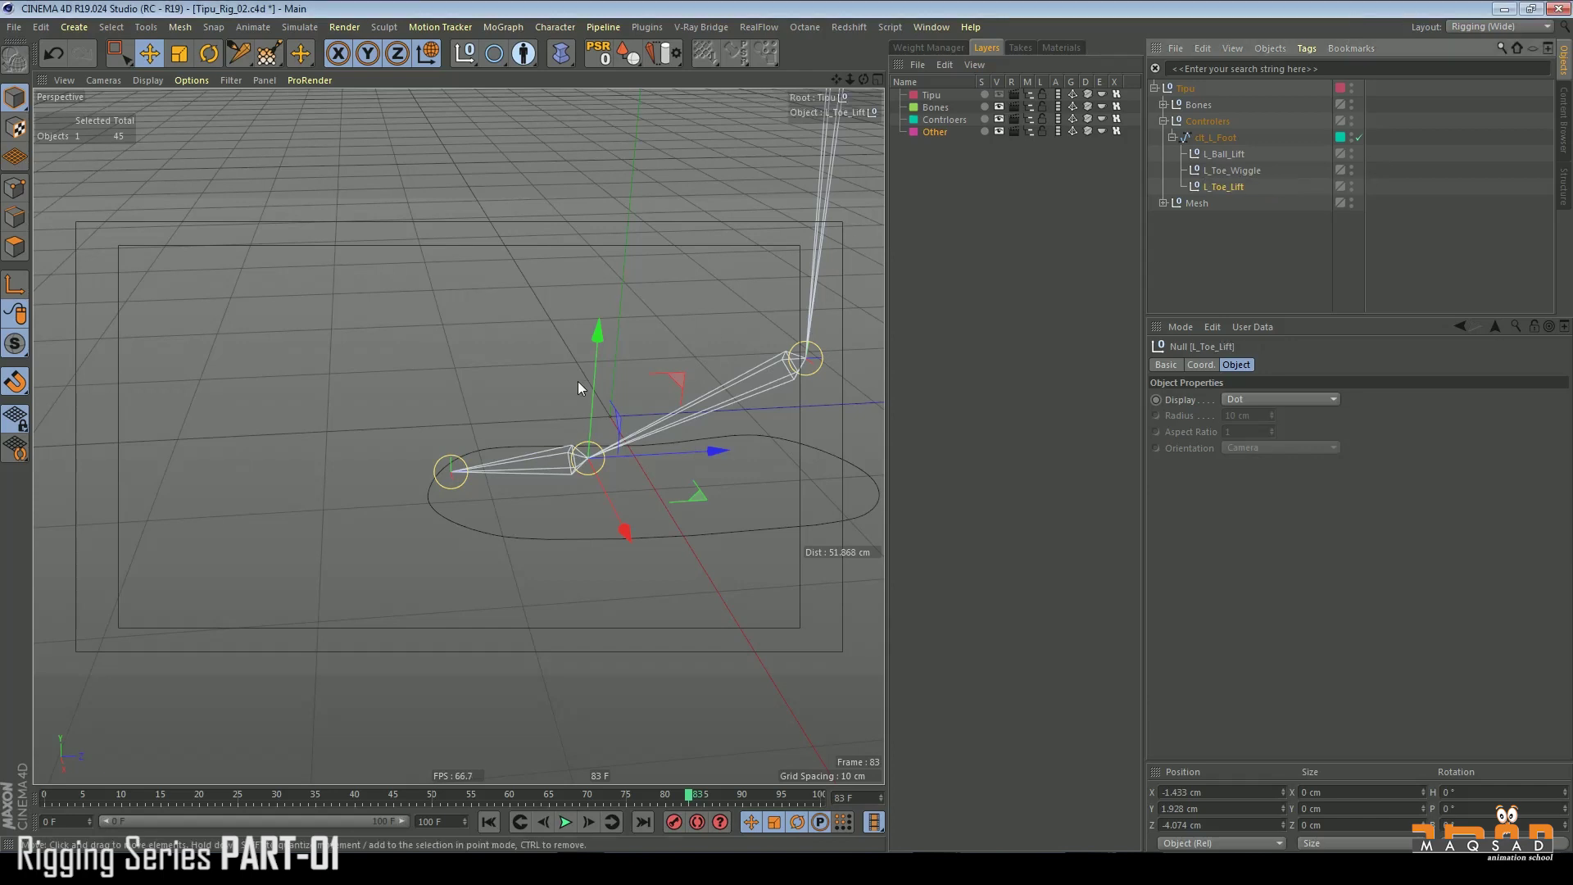
- Add an IK tag to the bn_L_Thigh joint
middle_click_drag(578, 382, 545, 372, "alt")
right_click_drag(544, 371, 459, 428, "alt")
left_click_drag(459, 427, 576, 372, "alt")
middle_click_drag(576, 372, 516, 459, "alt")
left_click_drag(516, 465, 519, 401, "alt")
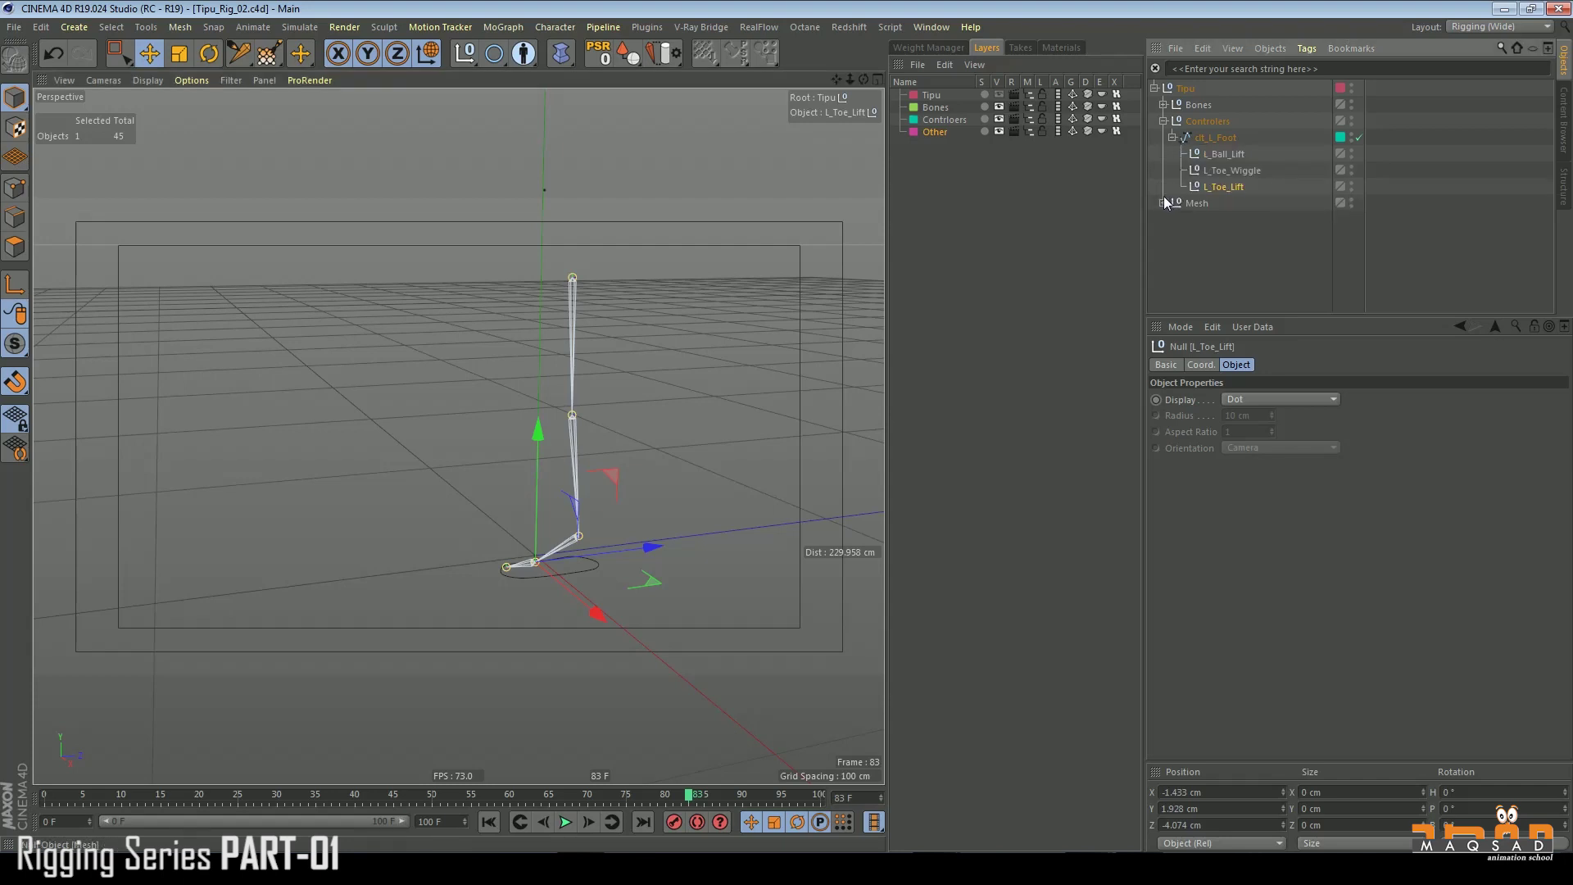
left_click(1162, 120)
left_click(1162, 104)
left_click(1183, 121)
left_click(1173, 120)
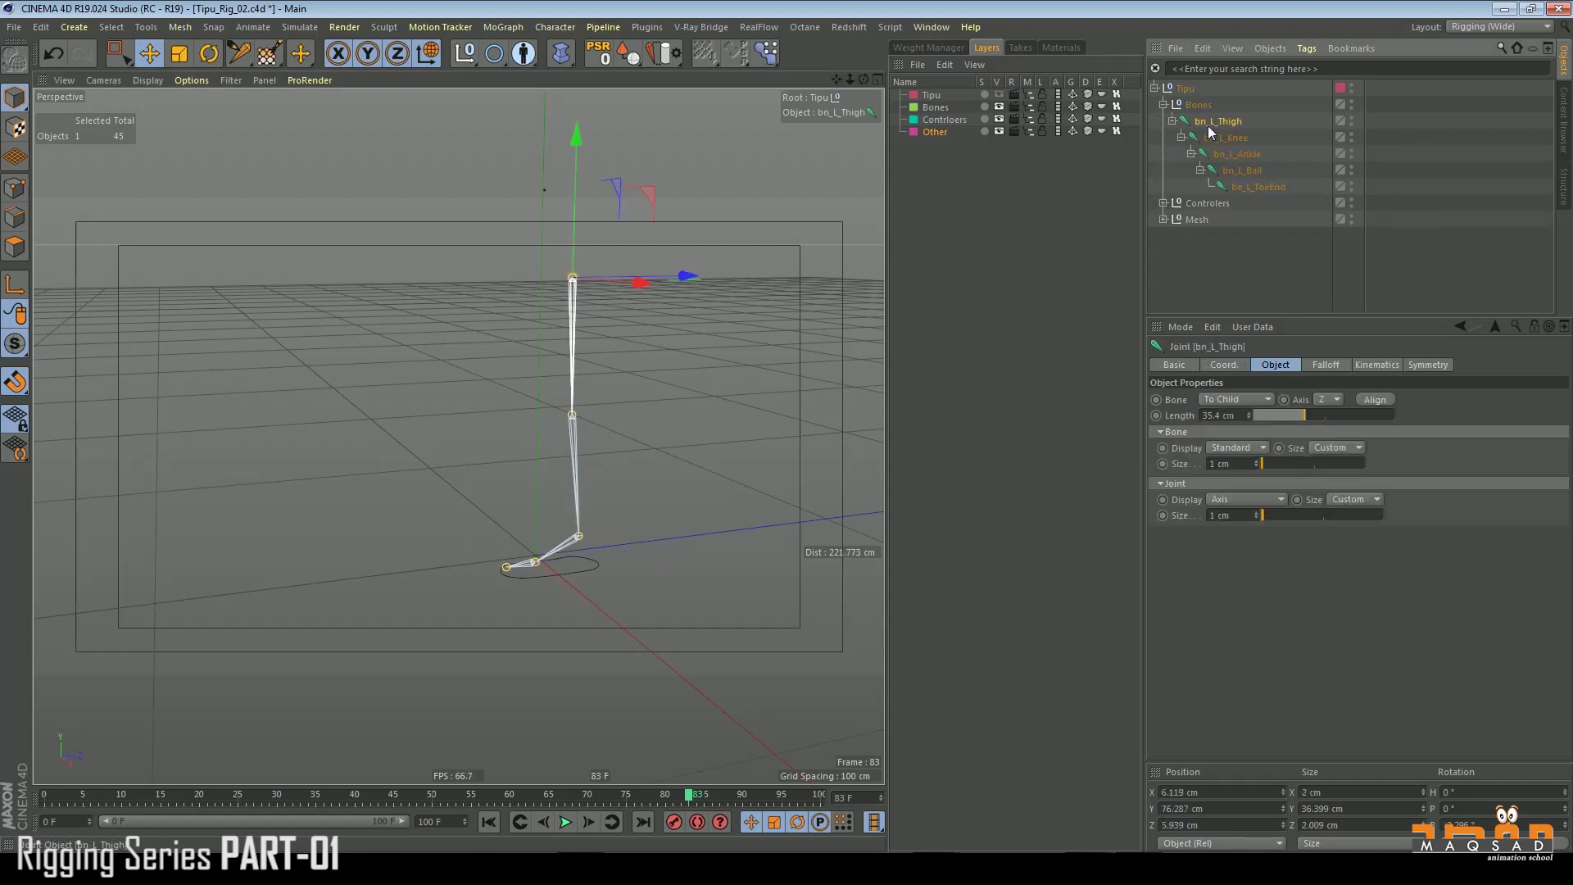
right_click(1217, 129)
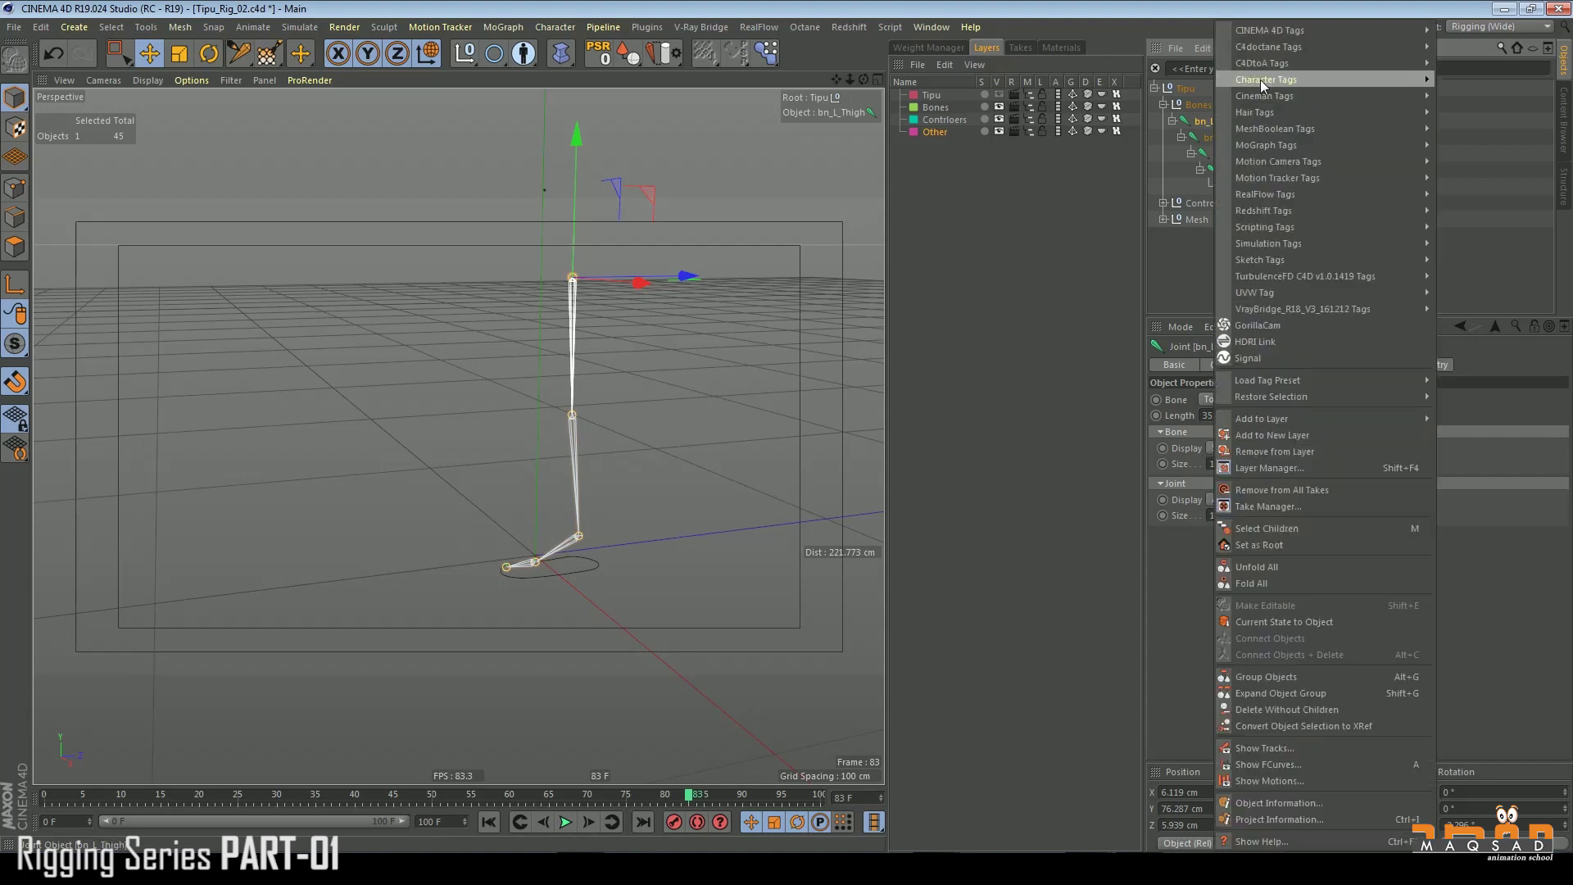
mouse_move(1298, 31)
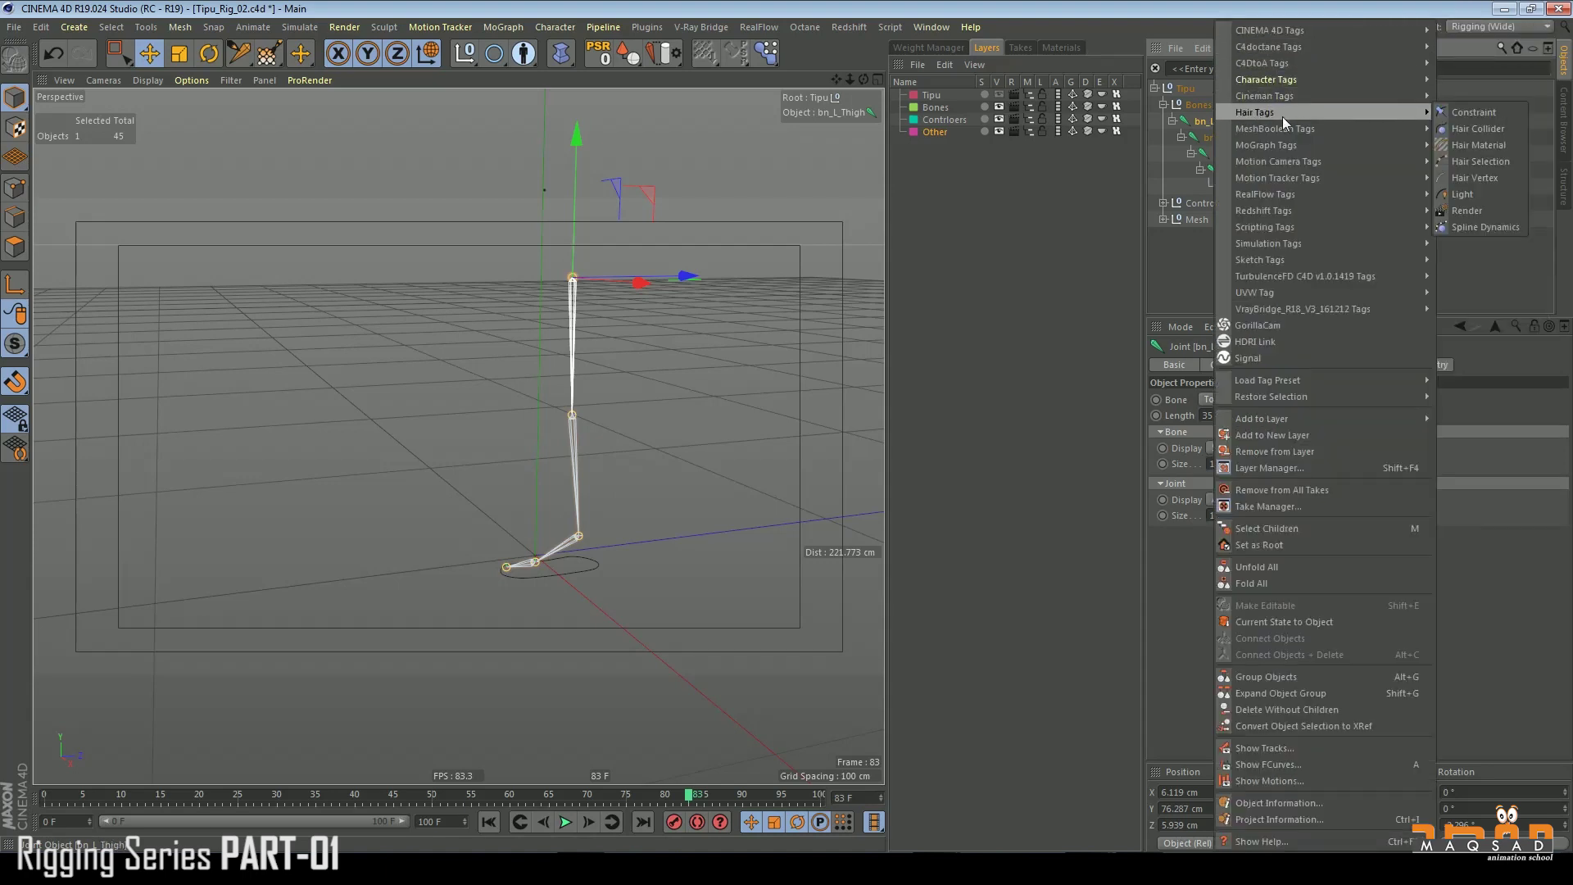
mouse_move(1265, 82)
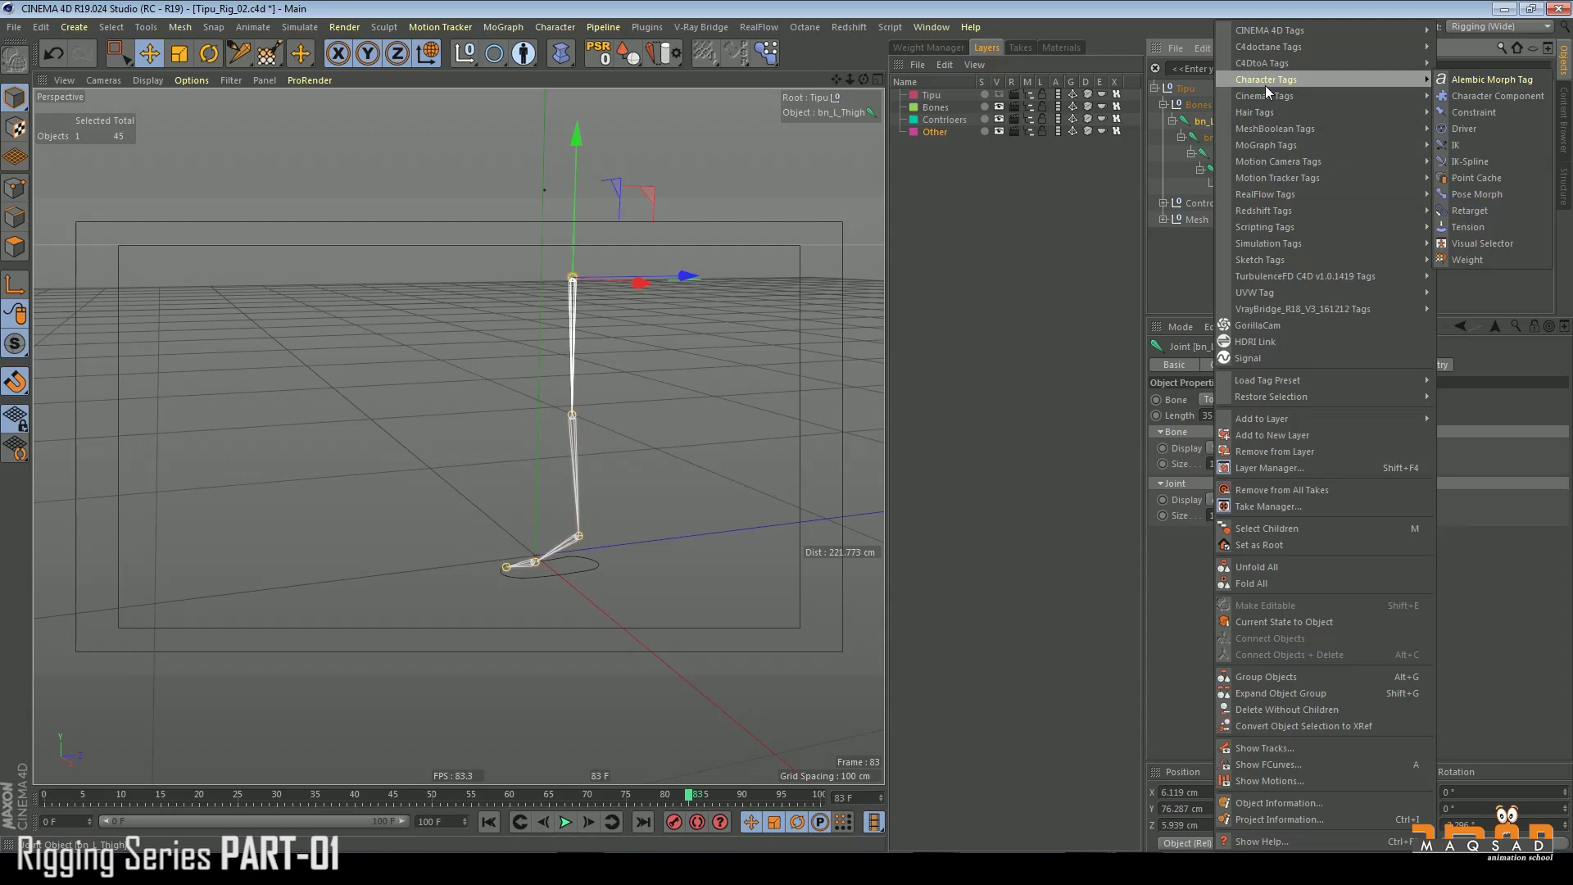
left_click(1456, 145)
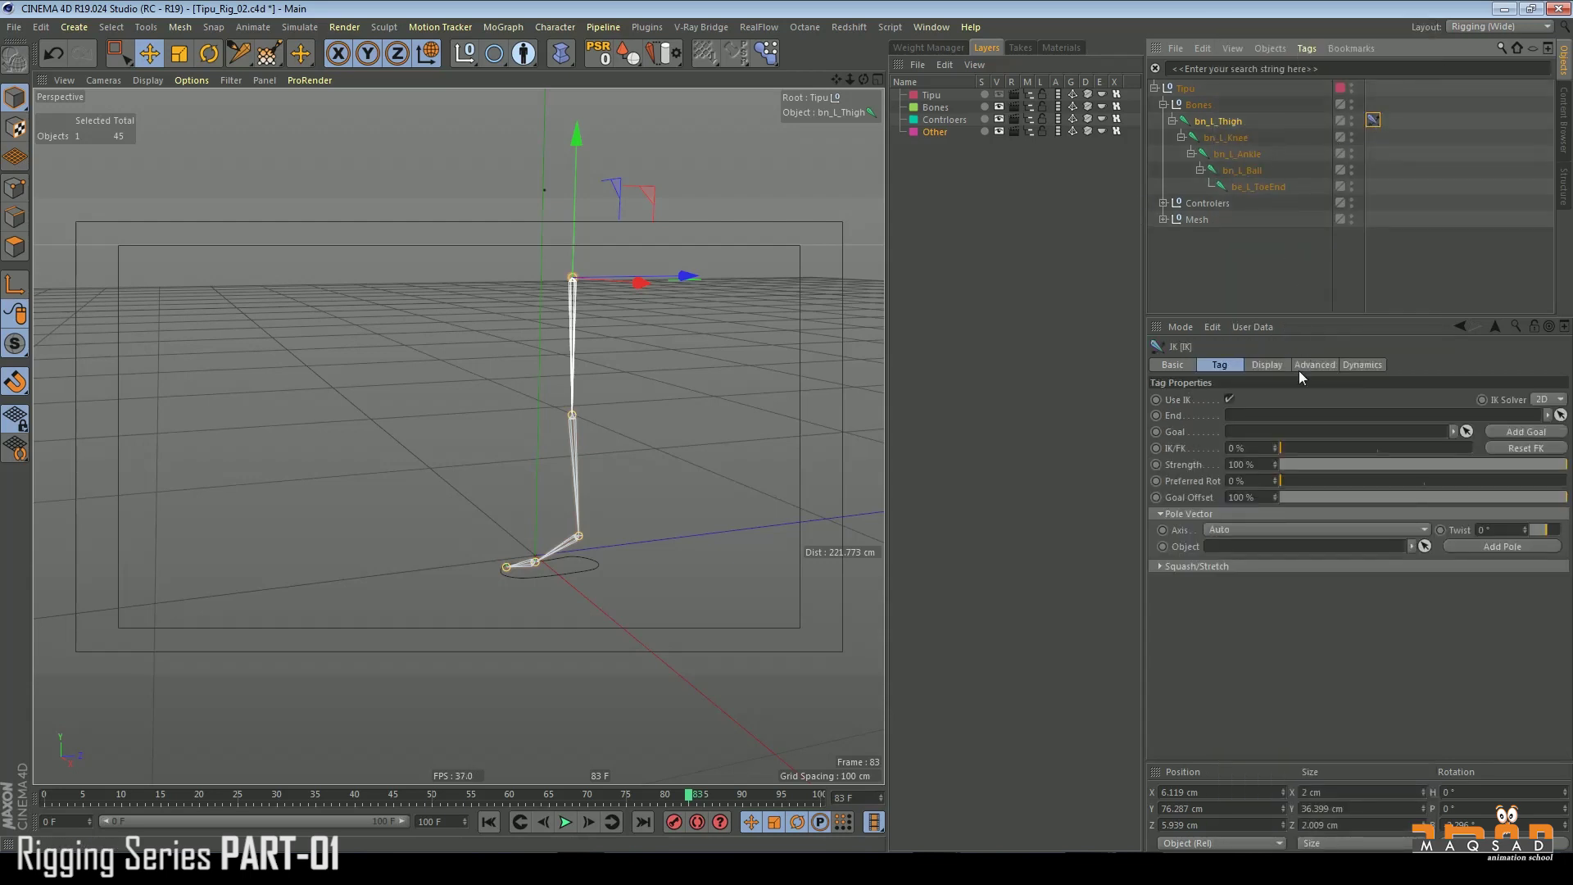
- Set bn_L_Ankle as the end joint of the thigh's IK tag and add a goal for it
left_click(1244, 160)
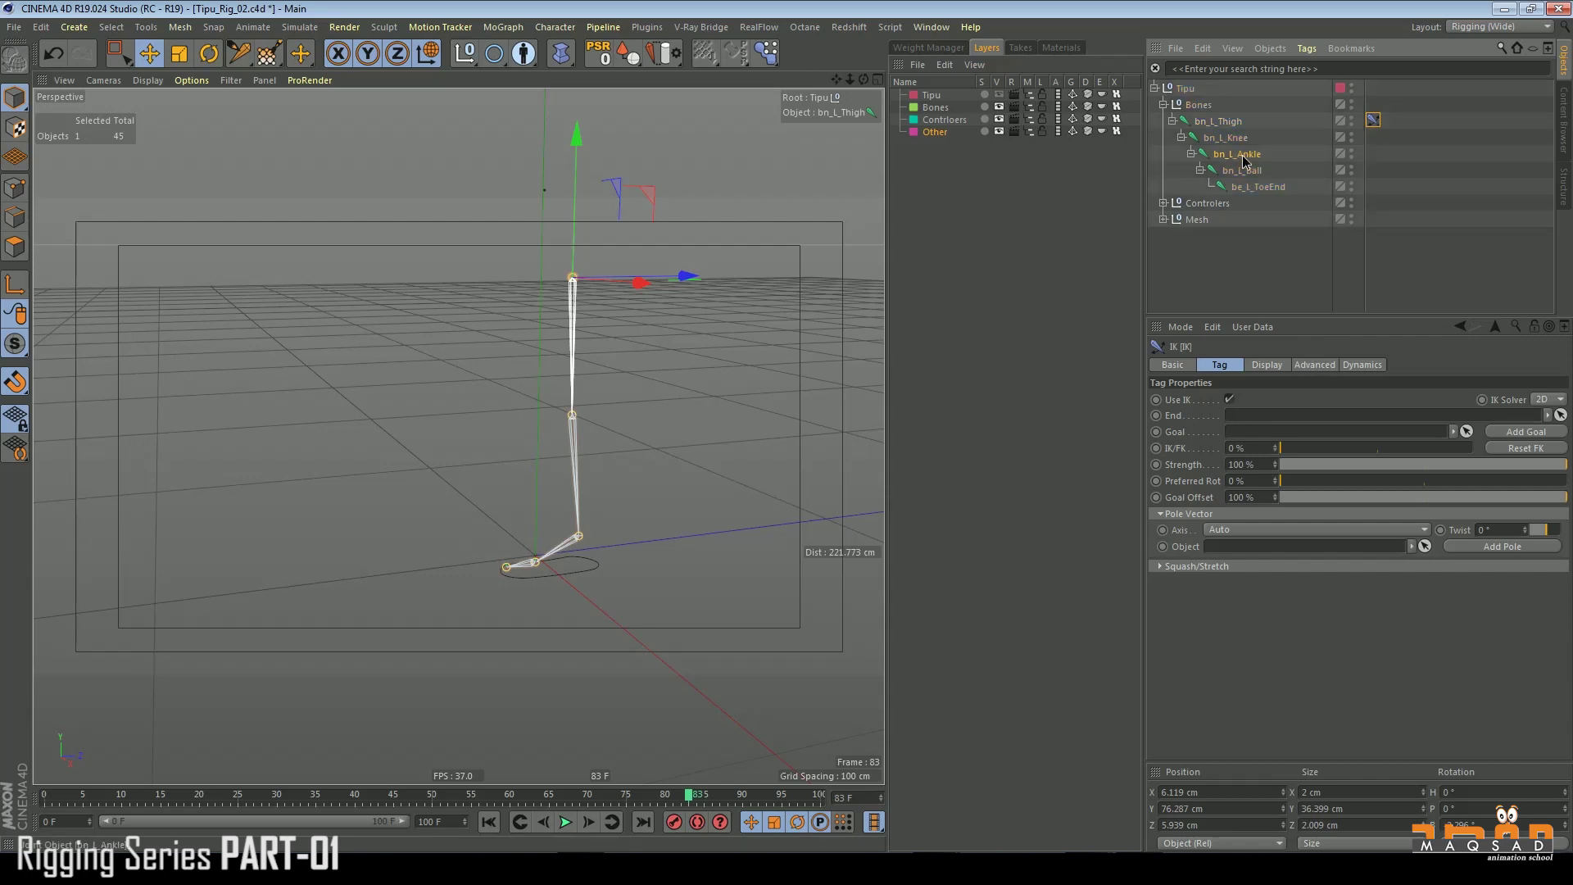
left_click(1373, 120)
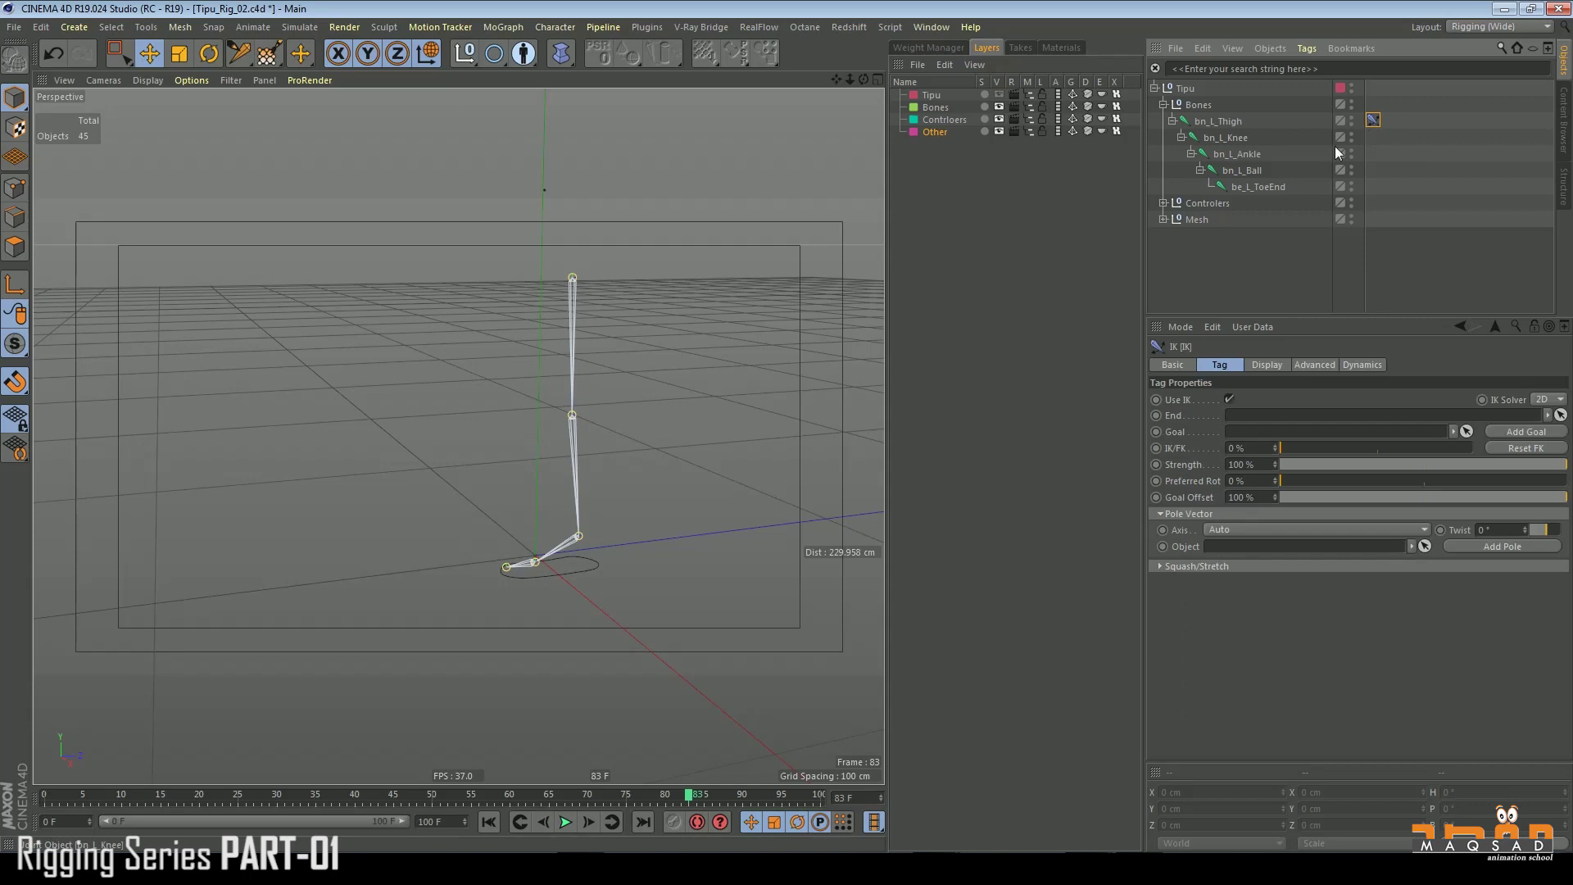
left_click(1239, 156)
left_click(1372, 120)
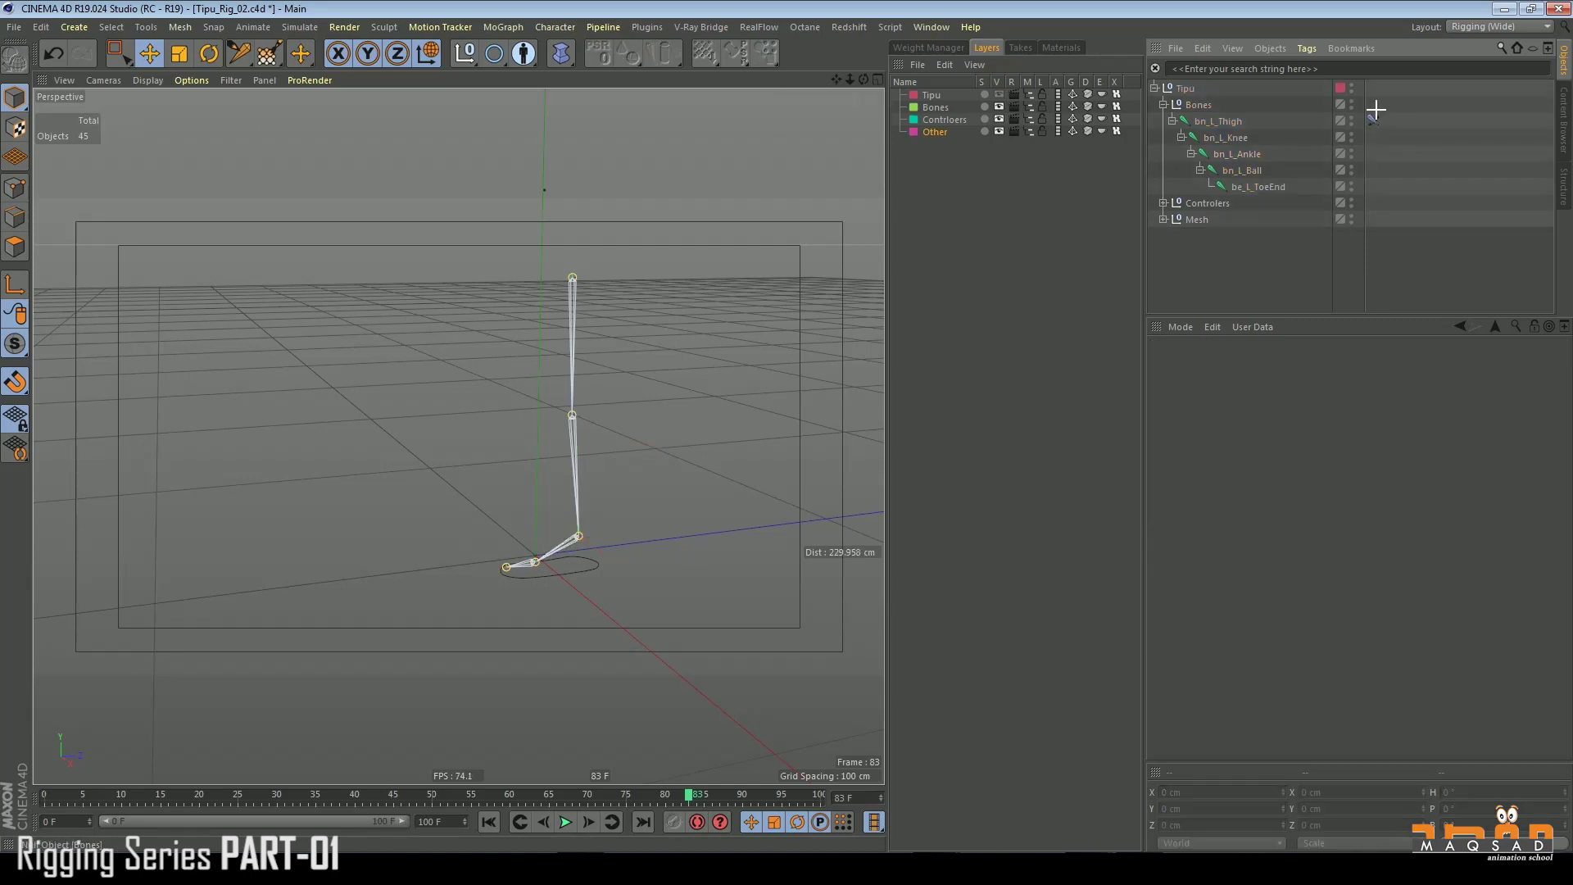
left_click_drag(1263, 150, 1270, 204)
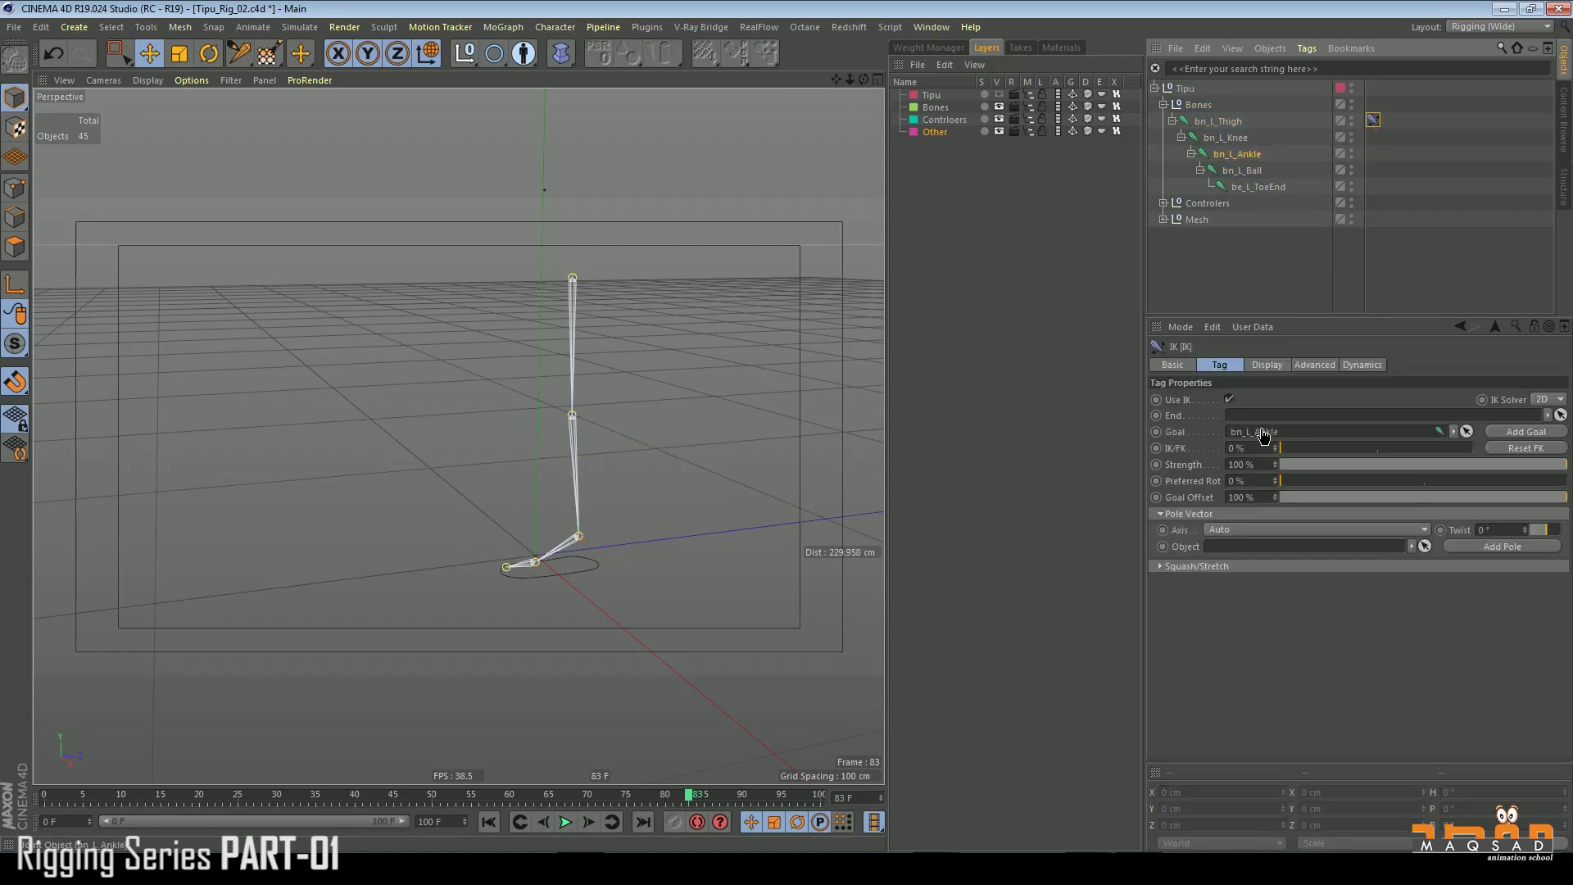
left_click(1493, 432)
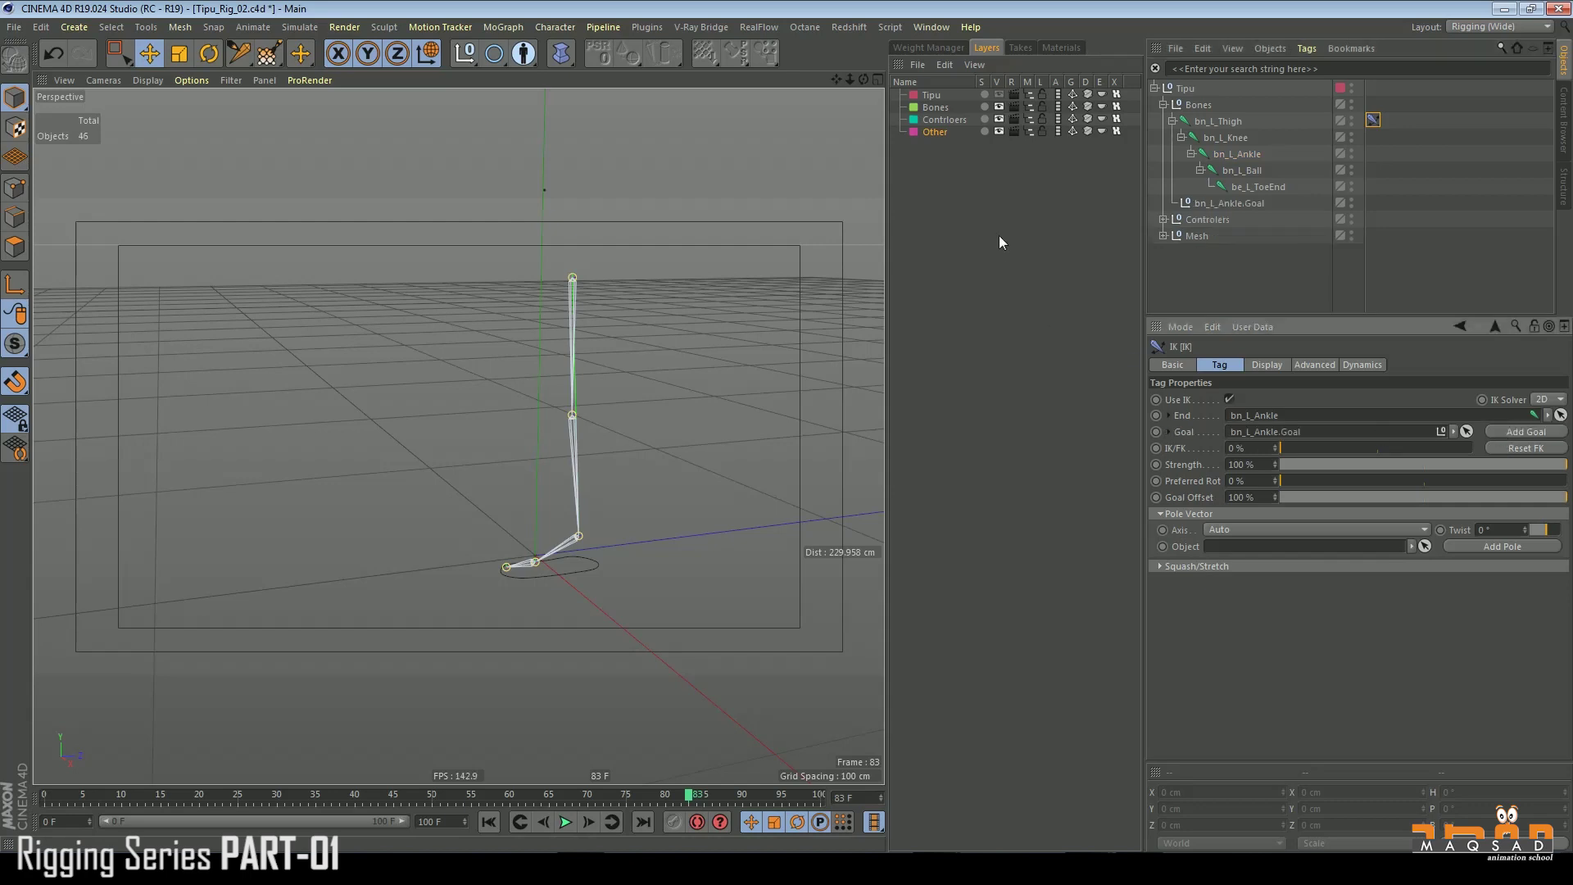
- Test the leg's IK by moving bn_L_Ankle.Goal, and undo the move
left_click(1214, 203)
left_click_drag(576, 453, 579, 263)
key("ctrl+z")
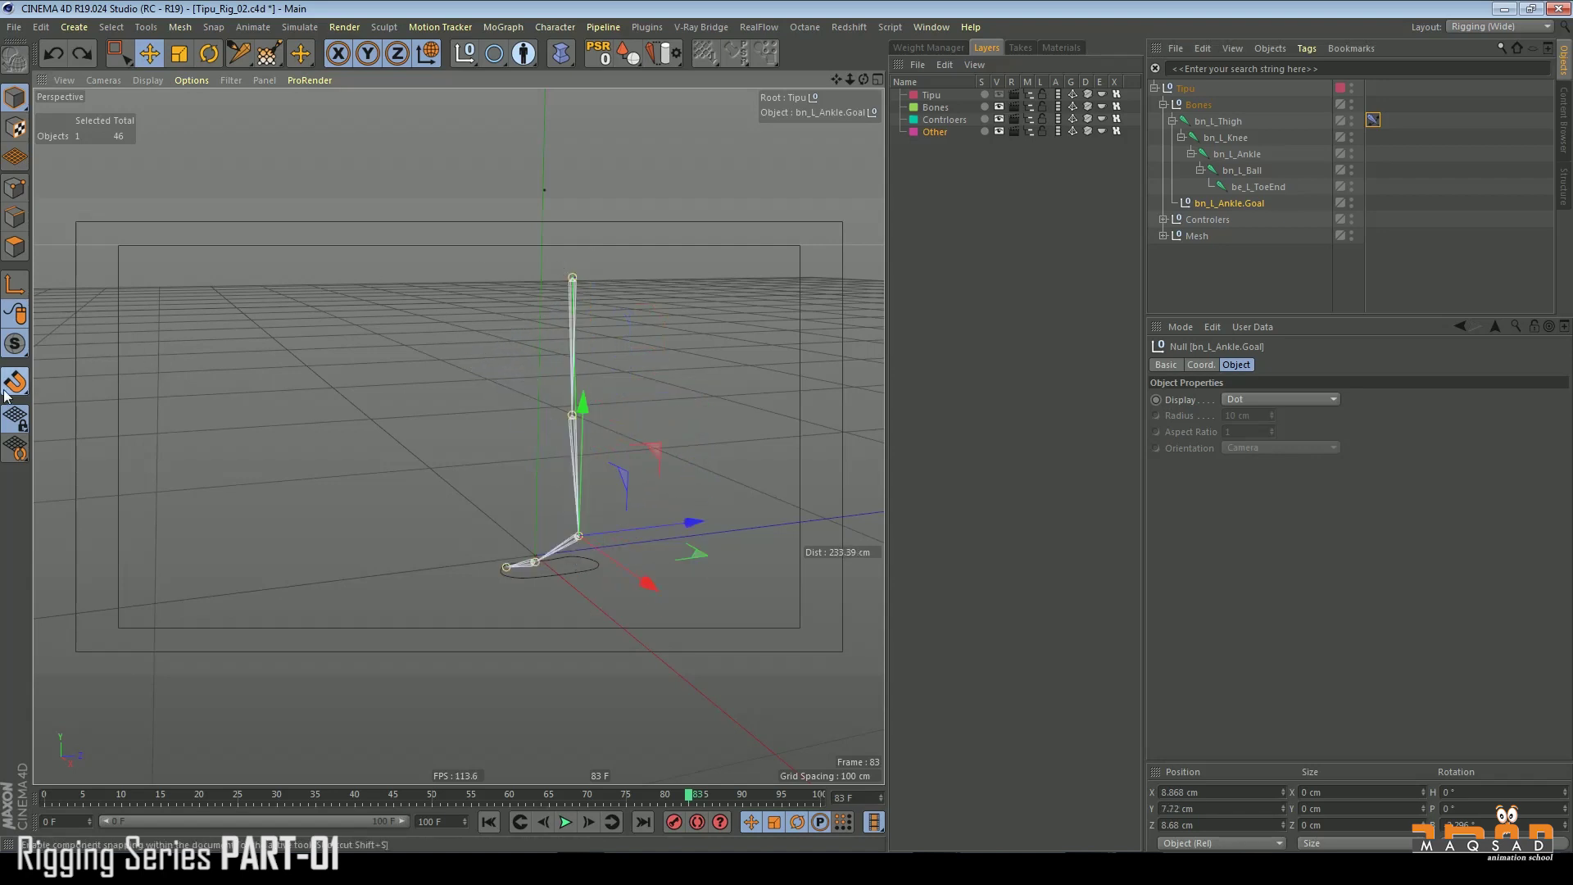
left_click_drag(360, 369, 501, 231, "alt")
key("ctrl+z")
scroll(624, 380, "up", 5)
left_click_drag(622, 363, 626, 362, "alt")
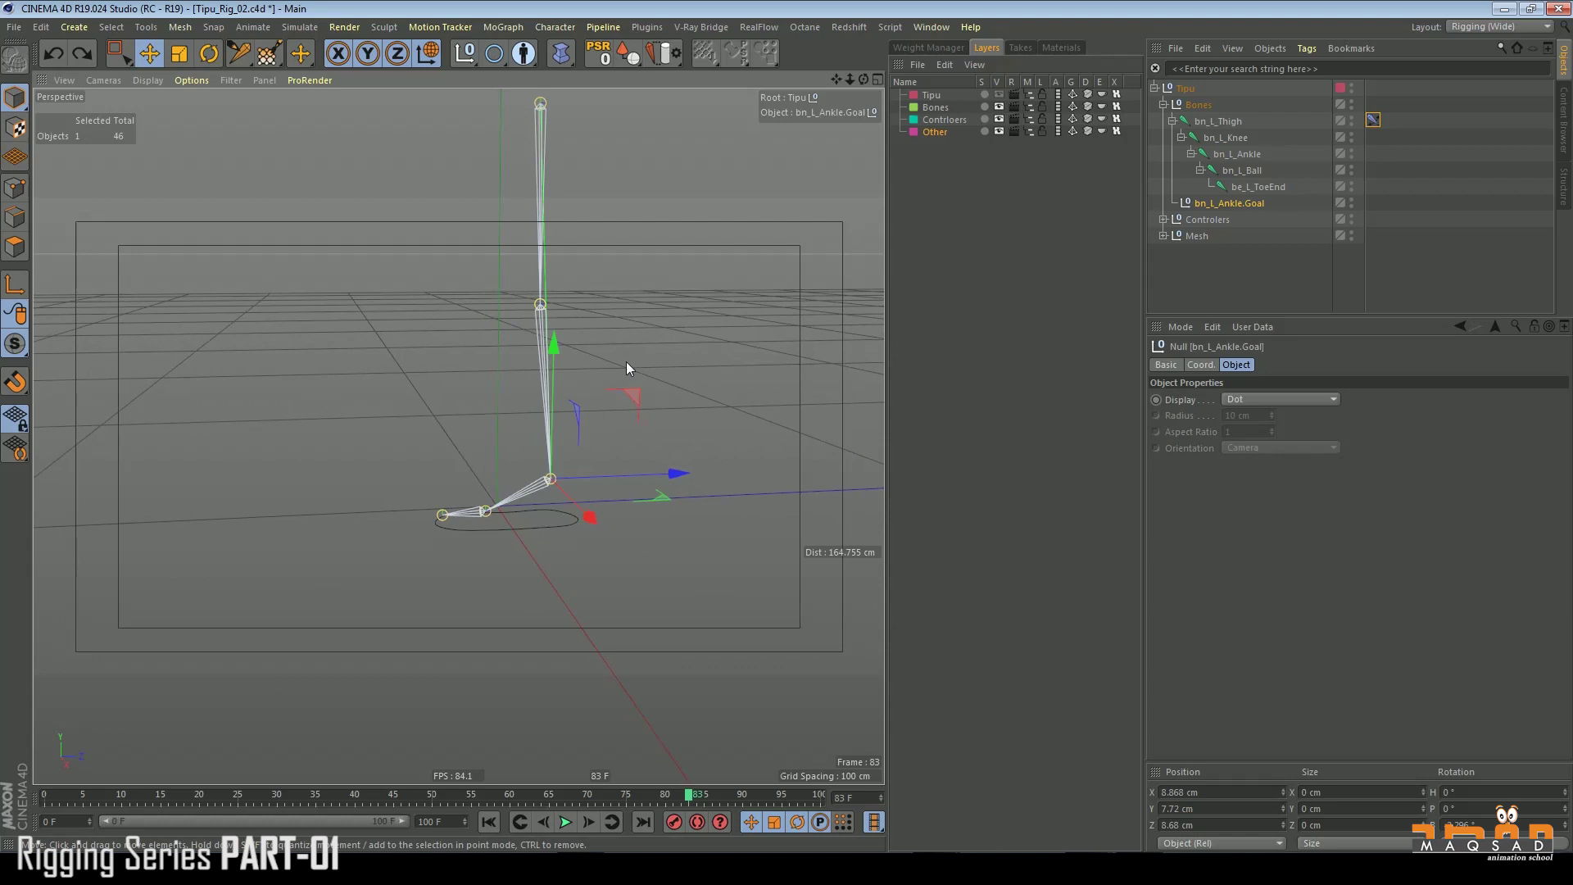
- Try moving the clt_L_Foot controller spline, and undo the move
left_click(1162, 220)
left_click(576, 520)
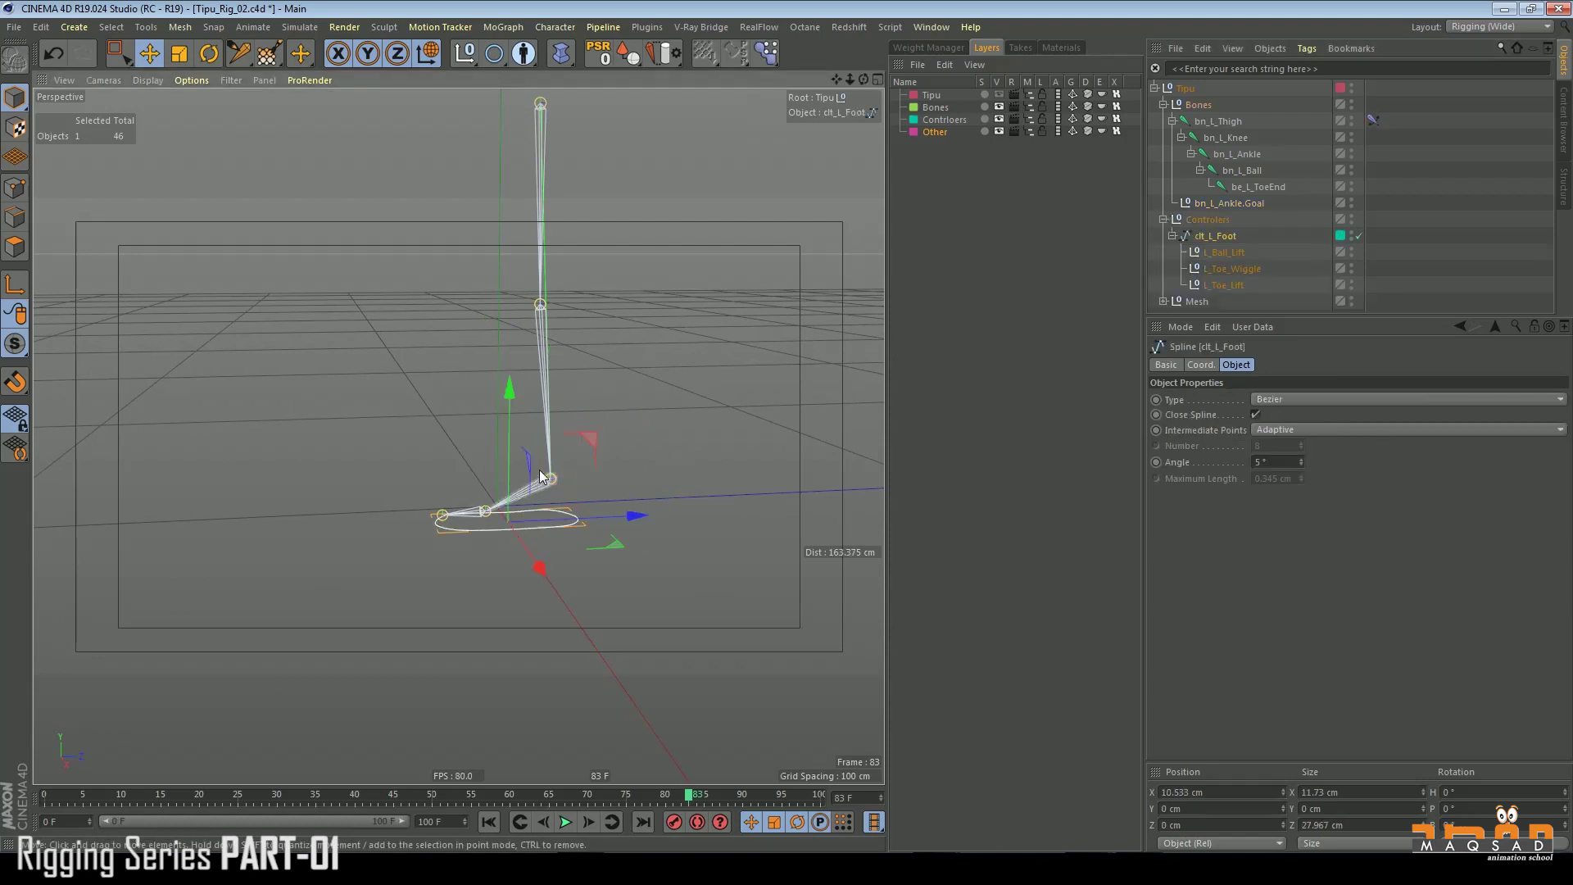
left_click_drag(509, 400, 562, 518)
key("ctrl+z")
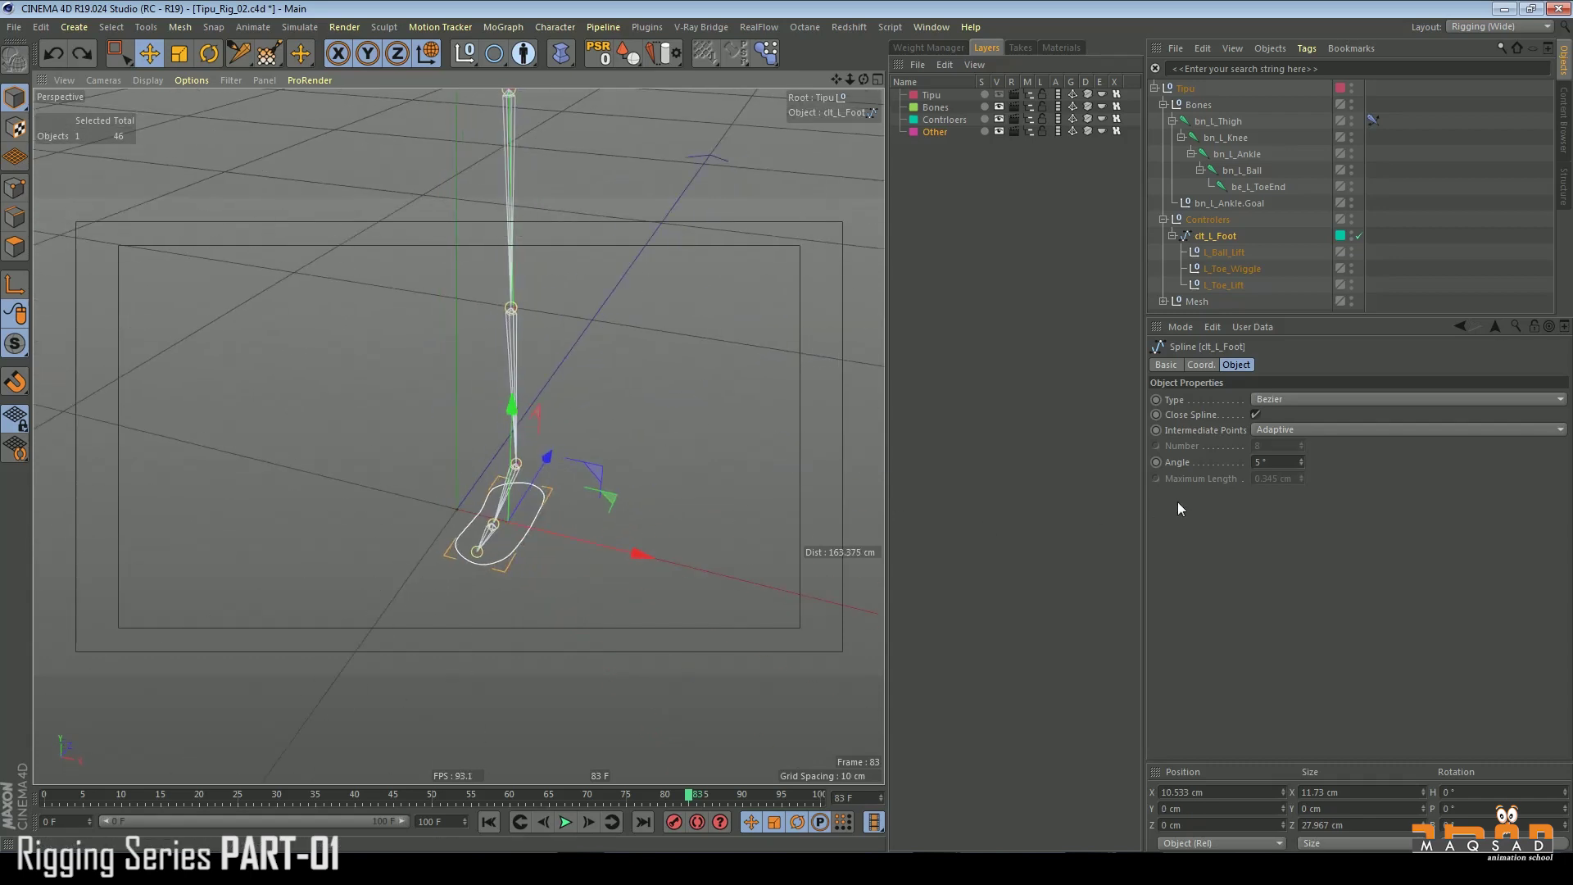
- Freeze all of clt_L_Foot's coordinates in its Freeze Transformation settings
left_click(1214, 365)
left_click(1195, 464)
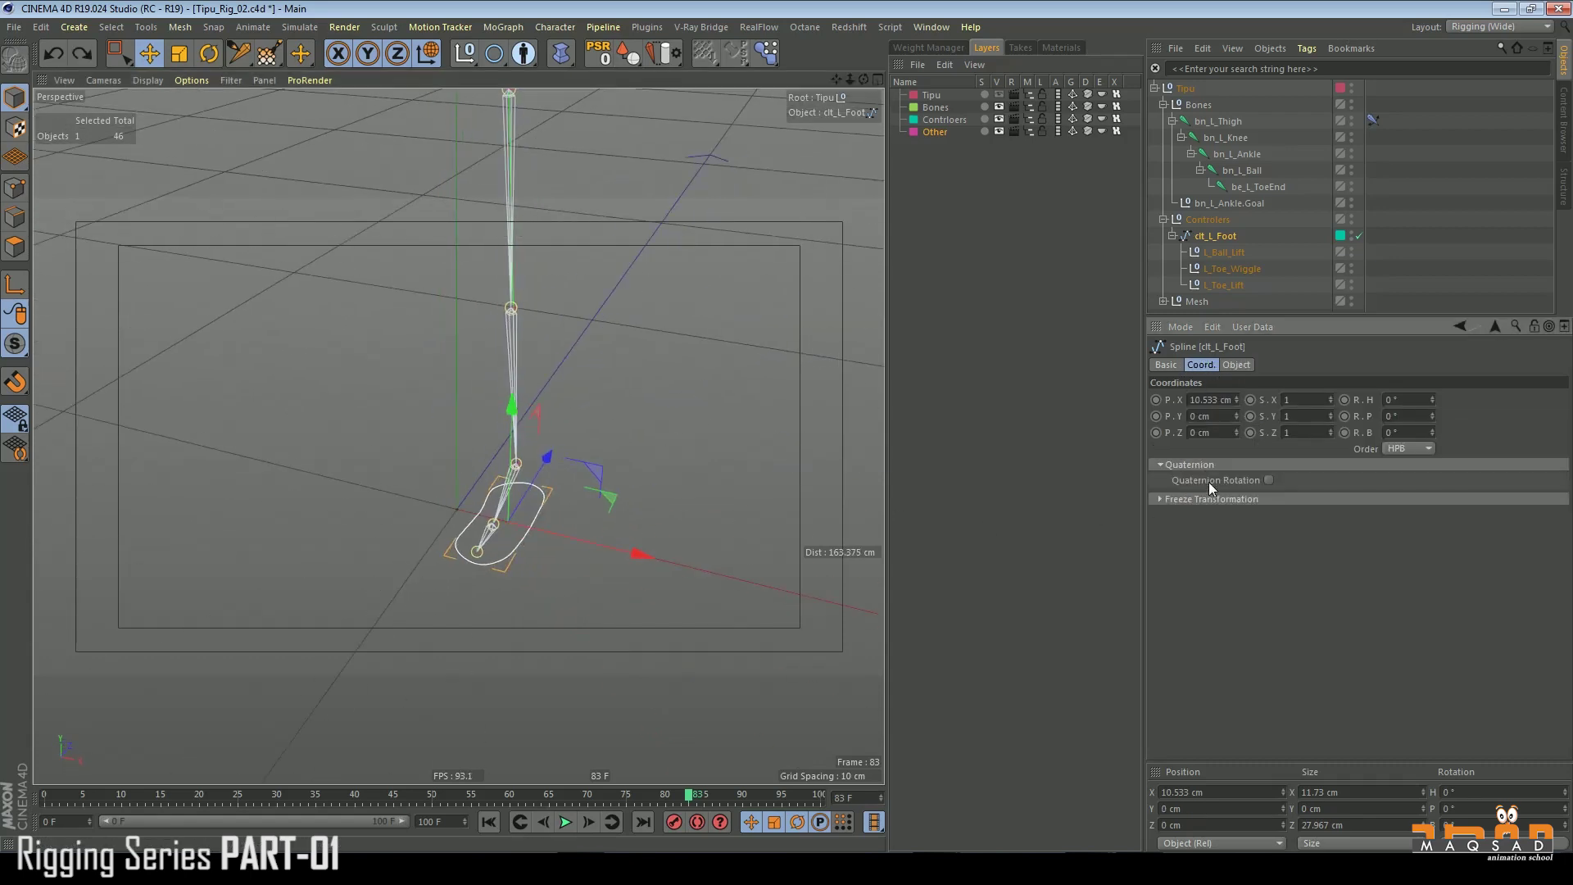
left_click(1218, 498)
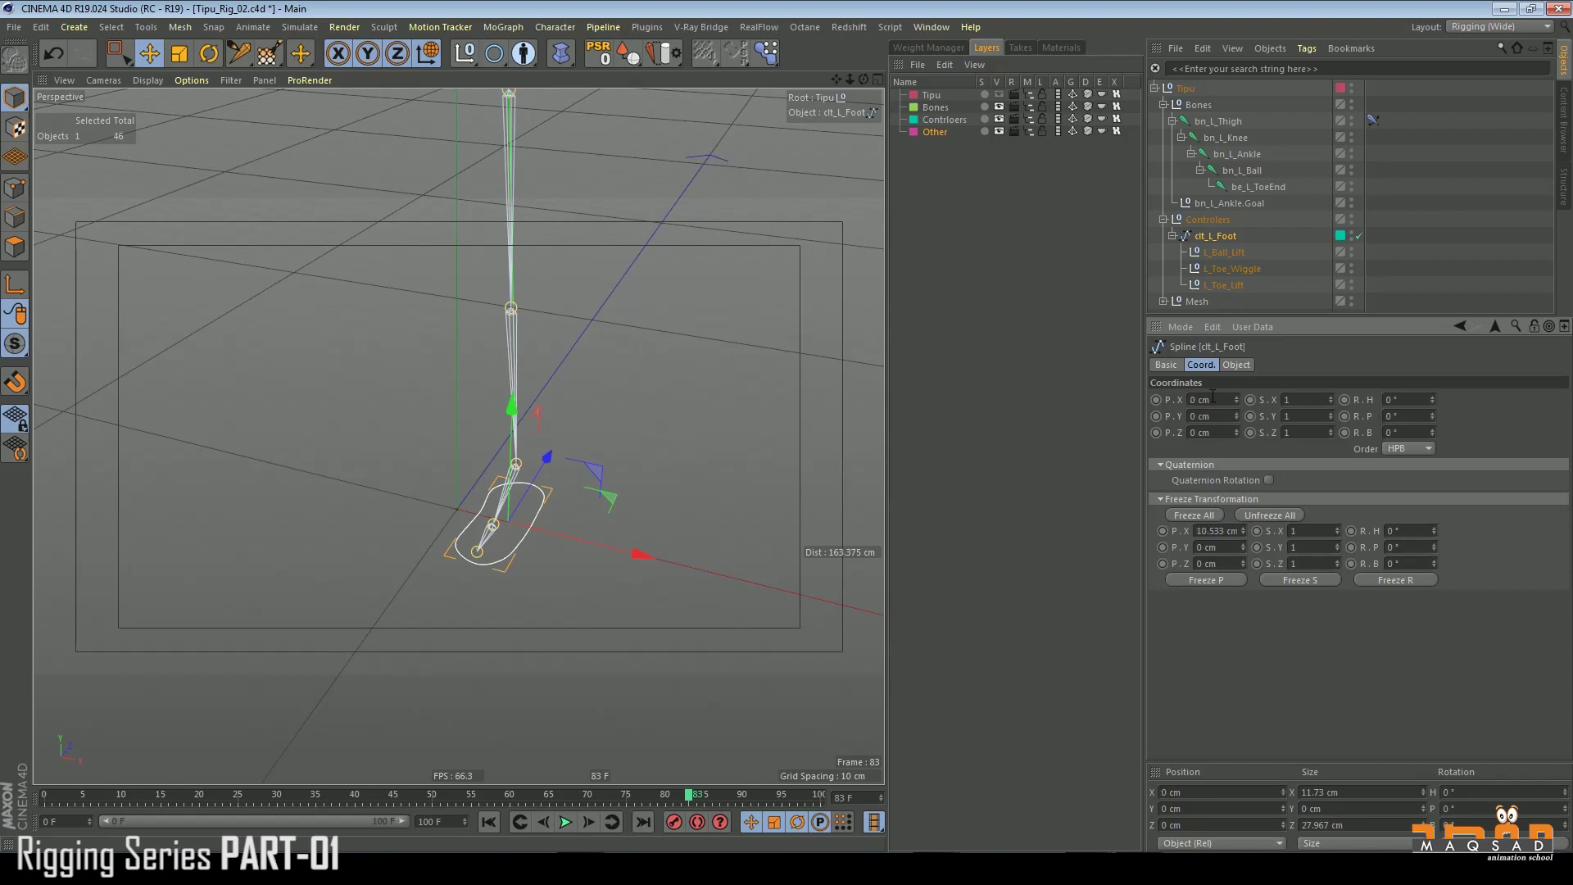
- Reset clt_L_Foot's position to 0 cm on all three axes after a test move, and save the project
left_click_drag(634, 525, 897, 352)
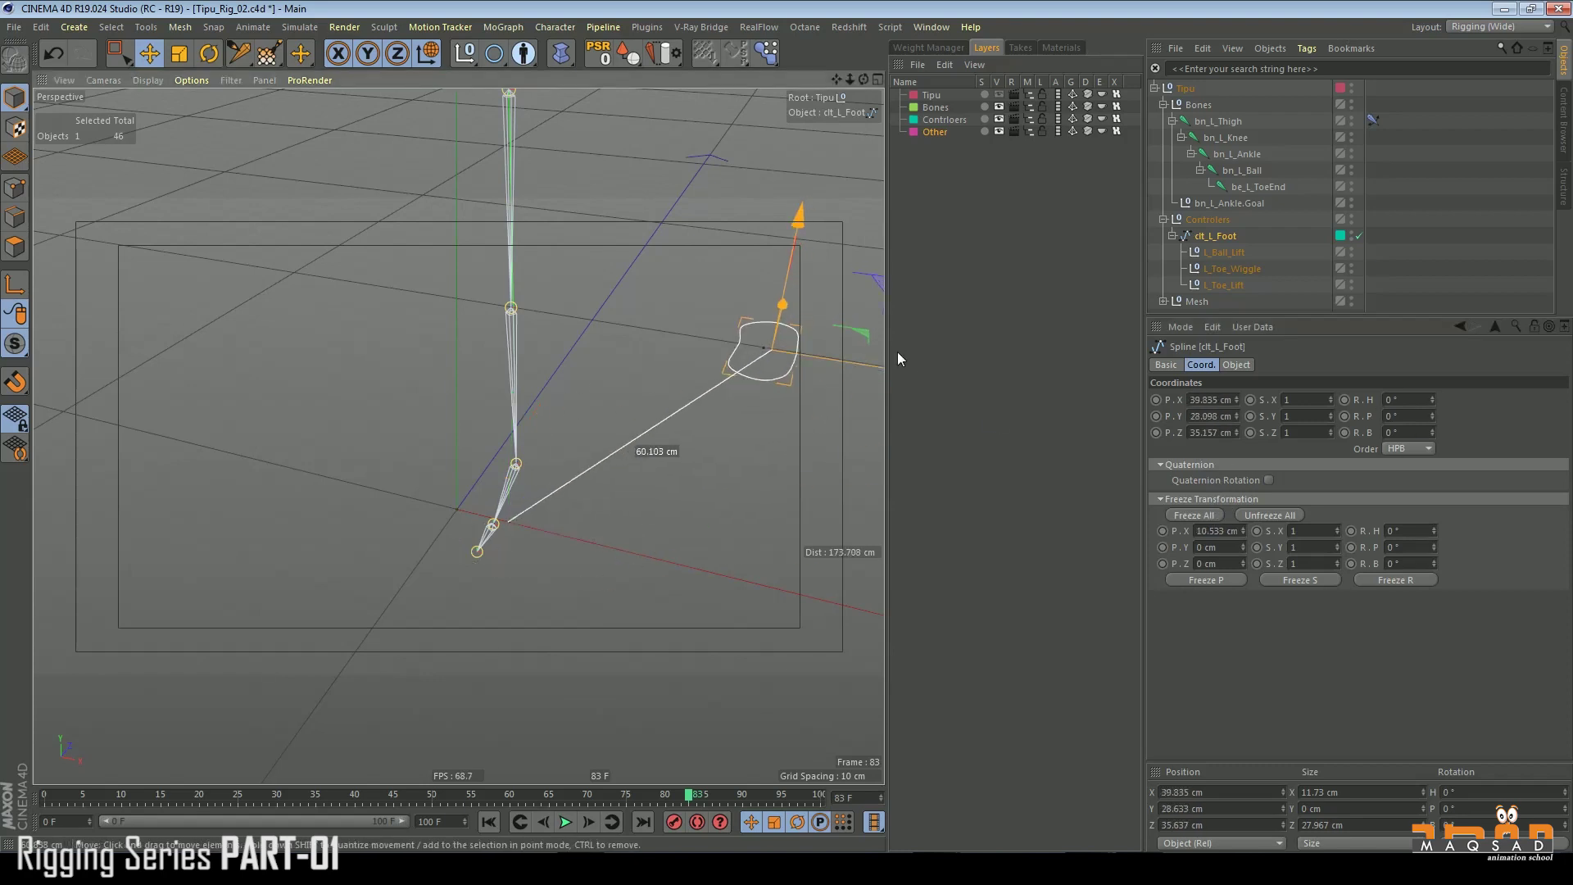
right_click(1236, 400)
right_click(1236, 416)
right_click(1238, 432)
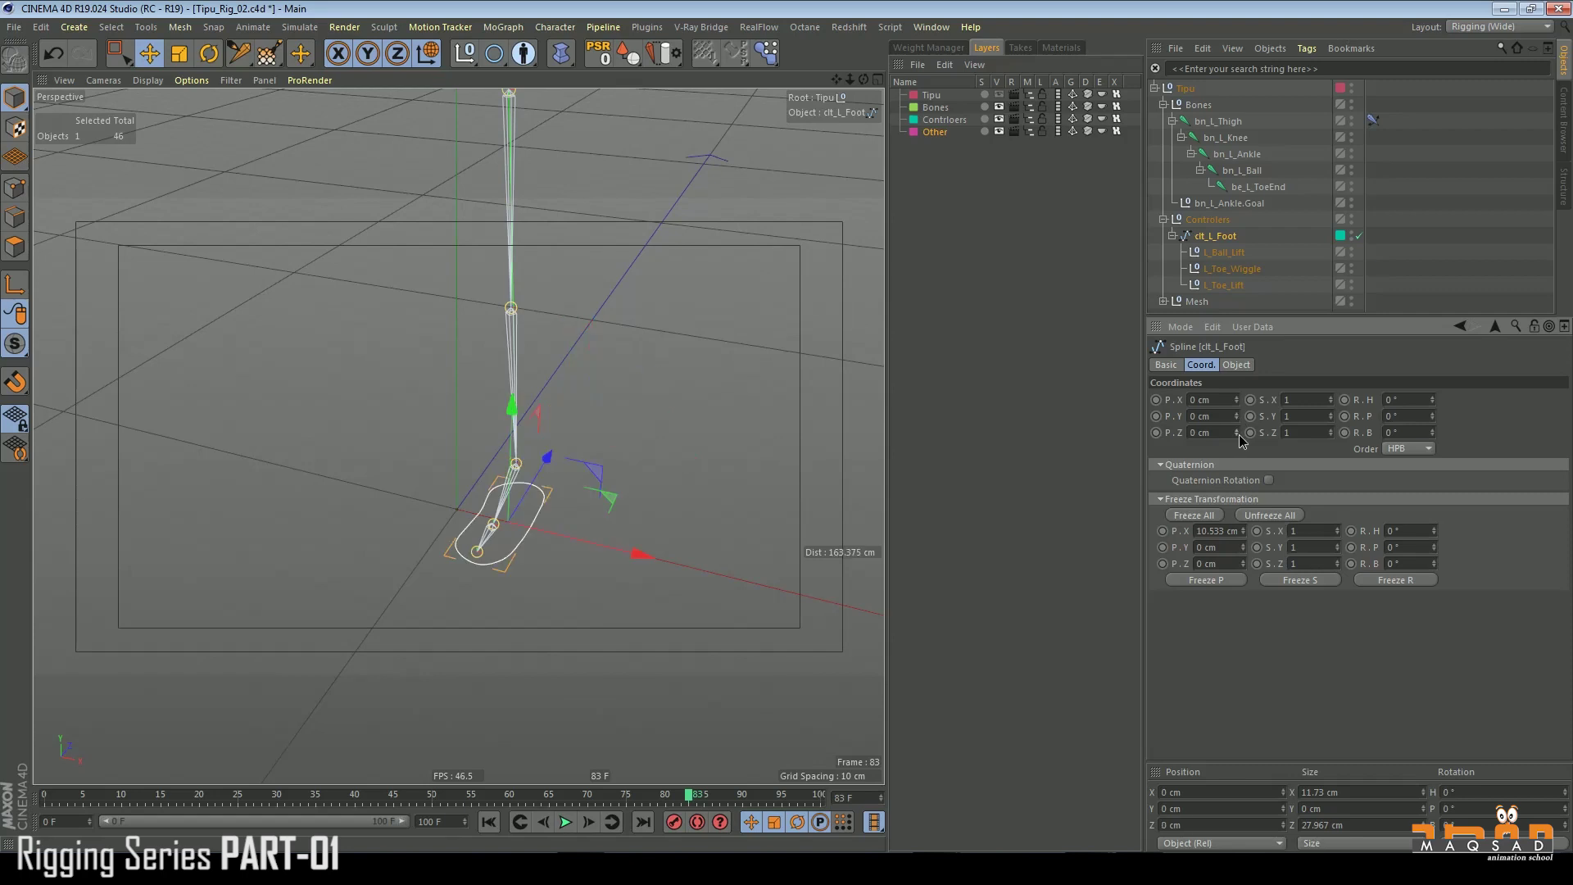
key("ctrl+s")
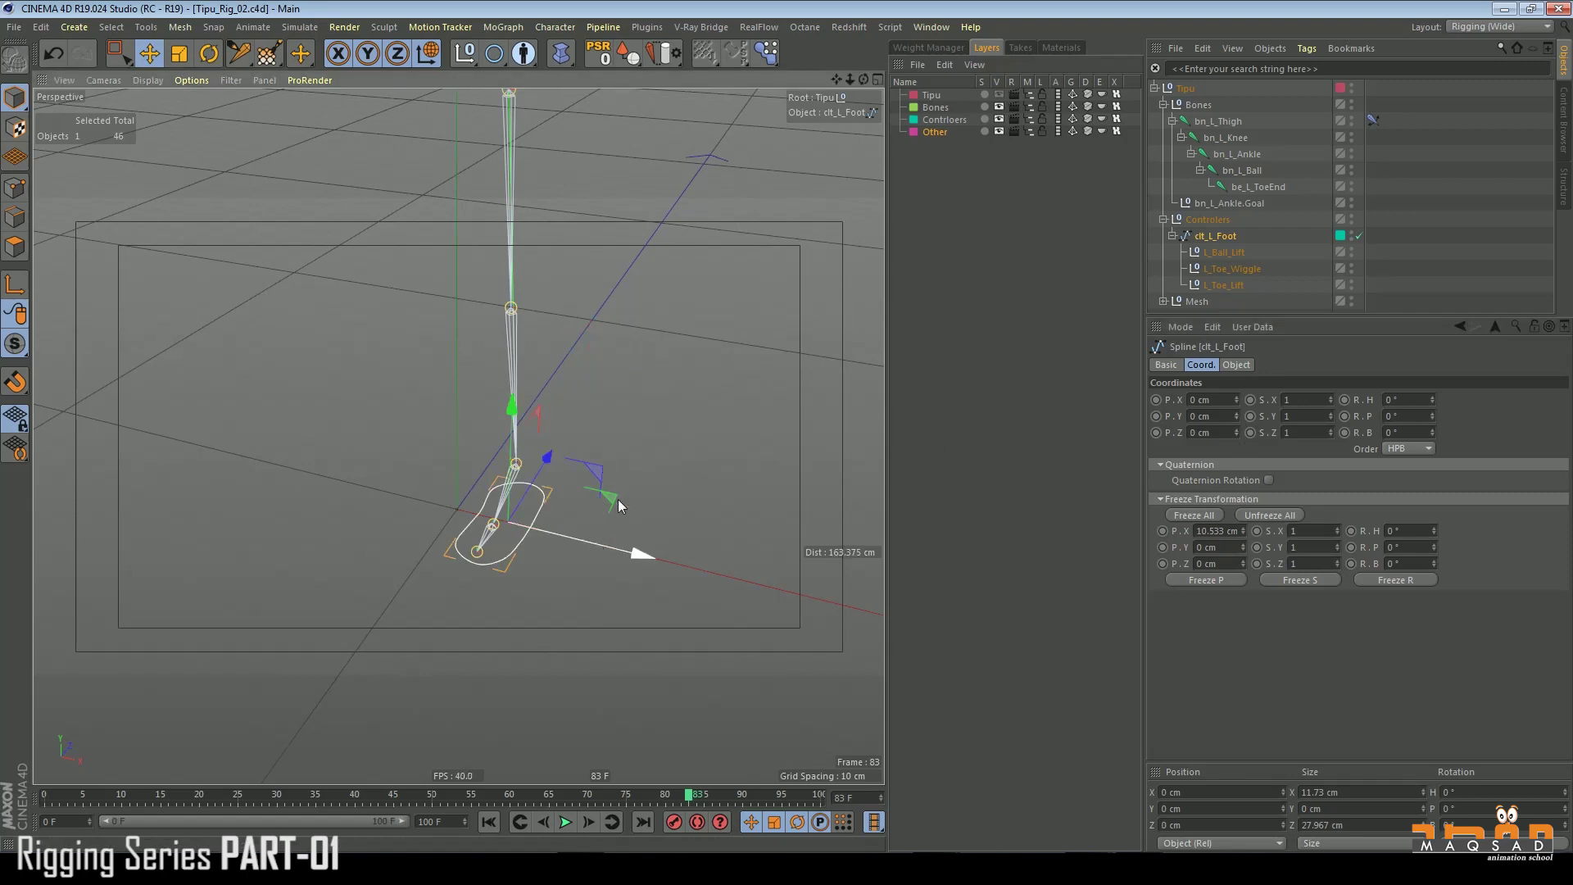
- Try nesting bn_L_Ankle.Goal under clt_L_Foot and moving the controller, and undo both changes
left_click_drag(440, 564, 352, 511, "alt")
middle_click_drag(547, 387, 456, 495, "alt")
right_click_drag(447, 492, 387, 485, "alt")
left_click_drag(387, 484, 376, 469, "alt")
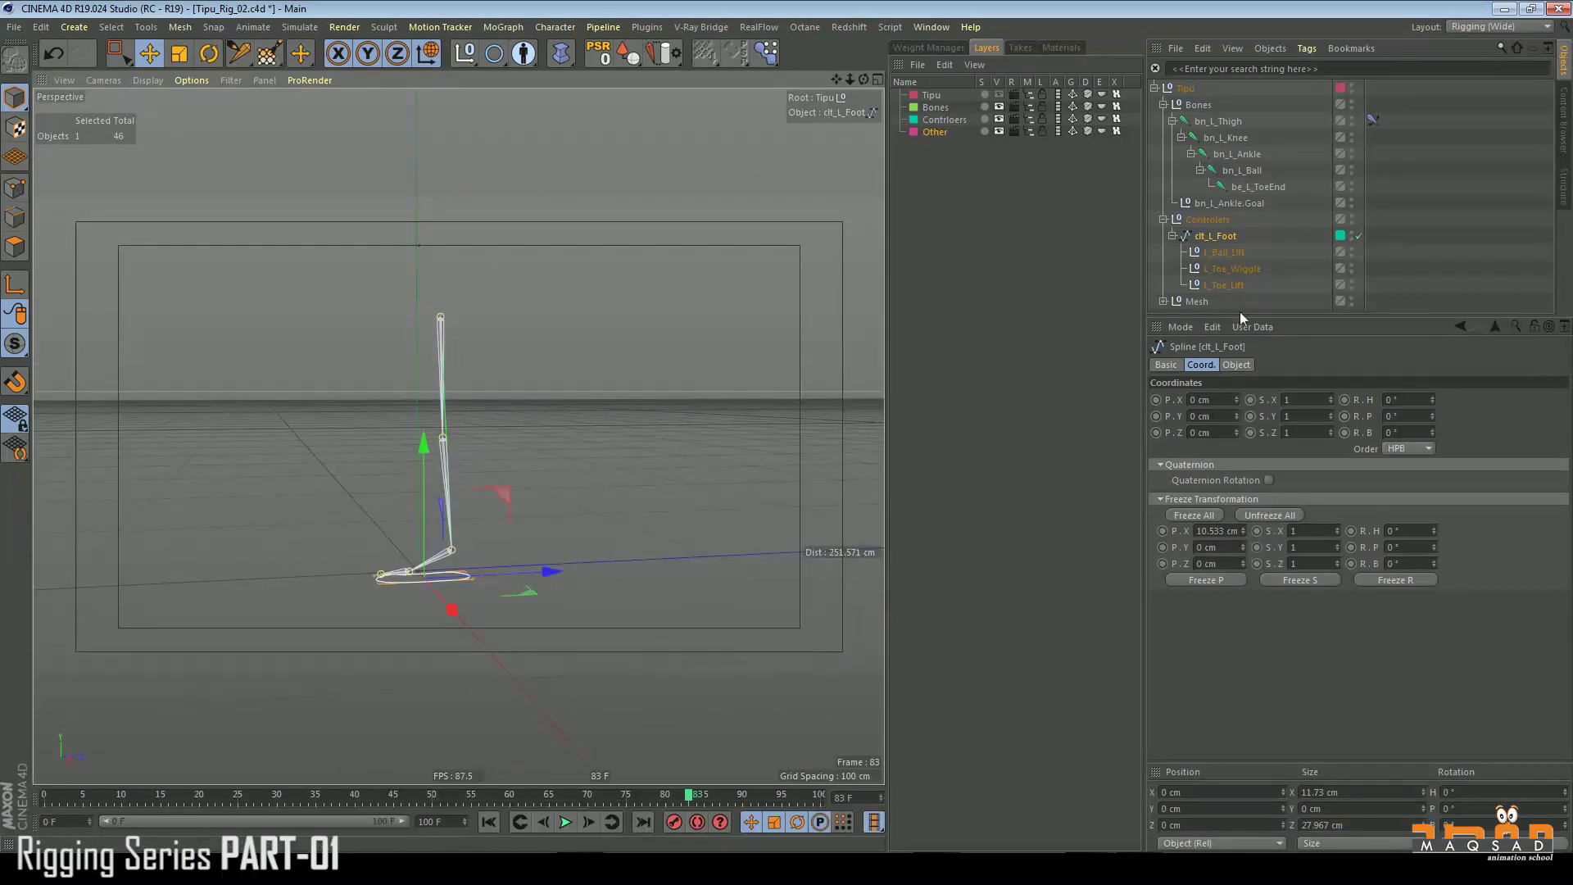
left_click_drag(1251, 313, 1249, 389)
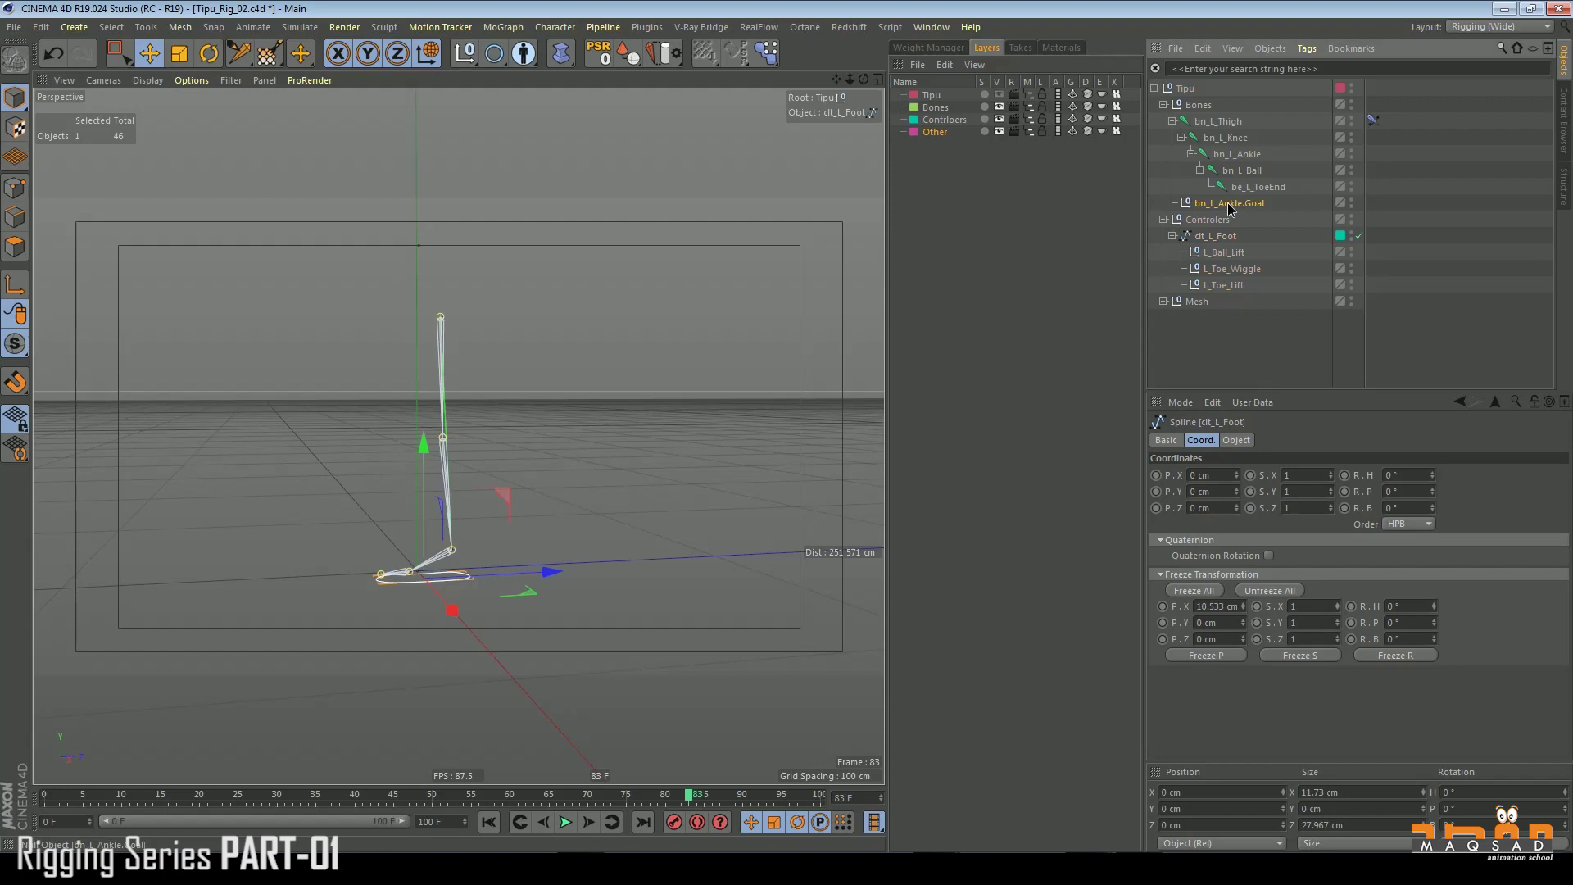
left_click_drag(1221, 245, 1221, 244)
left_click(1217, 220)
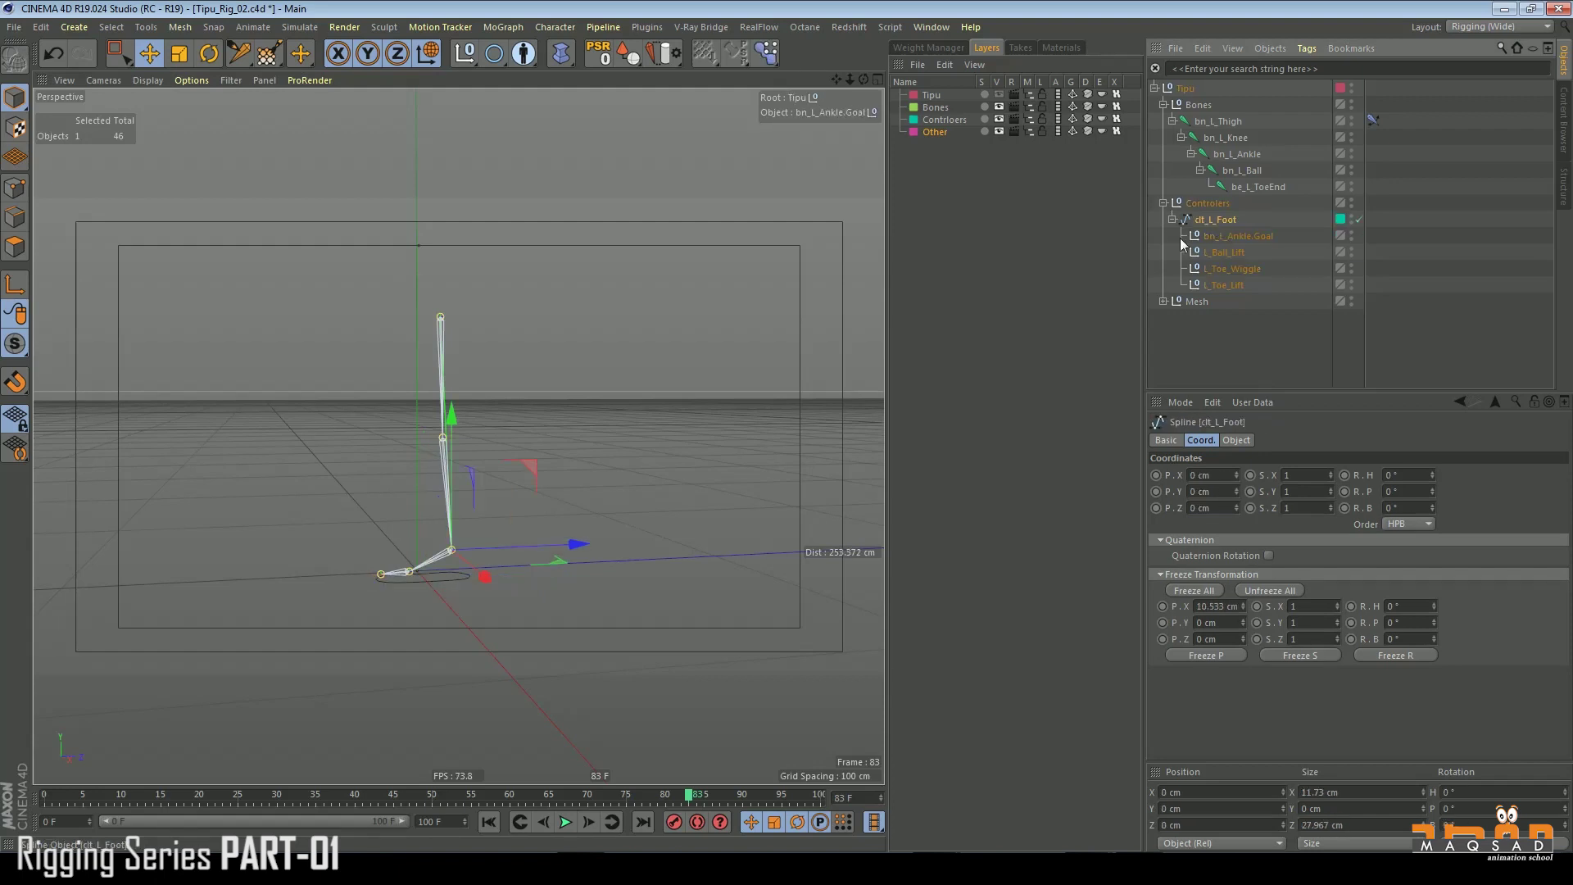
left_click_drag(428, 462, 416, 350)
key("ctrl+z")
key("ctrl+z")
key("ctrl+z")
- Enable axis editing and snapping, and snap clt_L_Foot's pivot onto the left ankle joint
left_click(1216, 235)
middle_click_drag(481, 455, 596, 327, "alt")
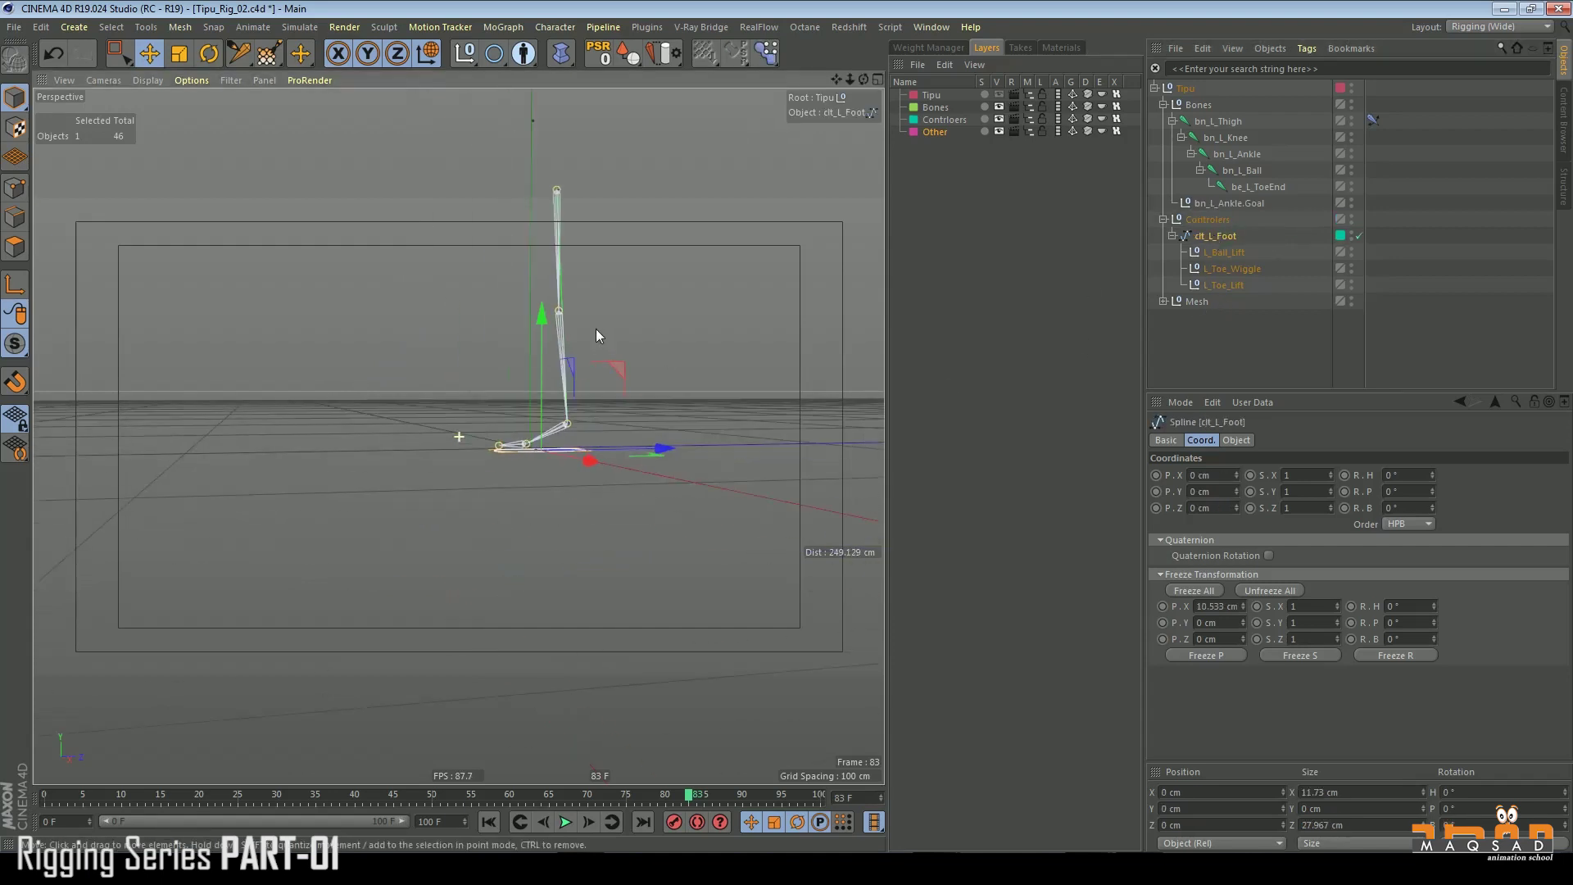
right_click_drag(541, 391, 605, 435, "alt")
left_click_drag(604, 435, 574, 464, "alt")
middle_click_drag(570, 467, 495, 473, "alt")
left_click_drag(495, 473, 551, 565, "alt")
right_click_drag(471, 516, 533, 512, "alt")
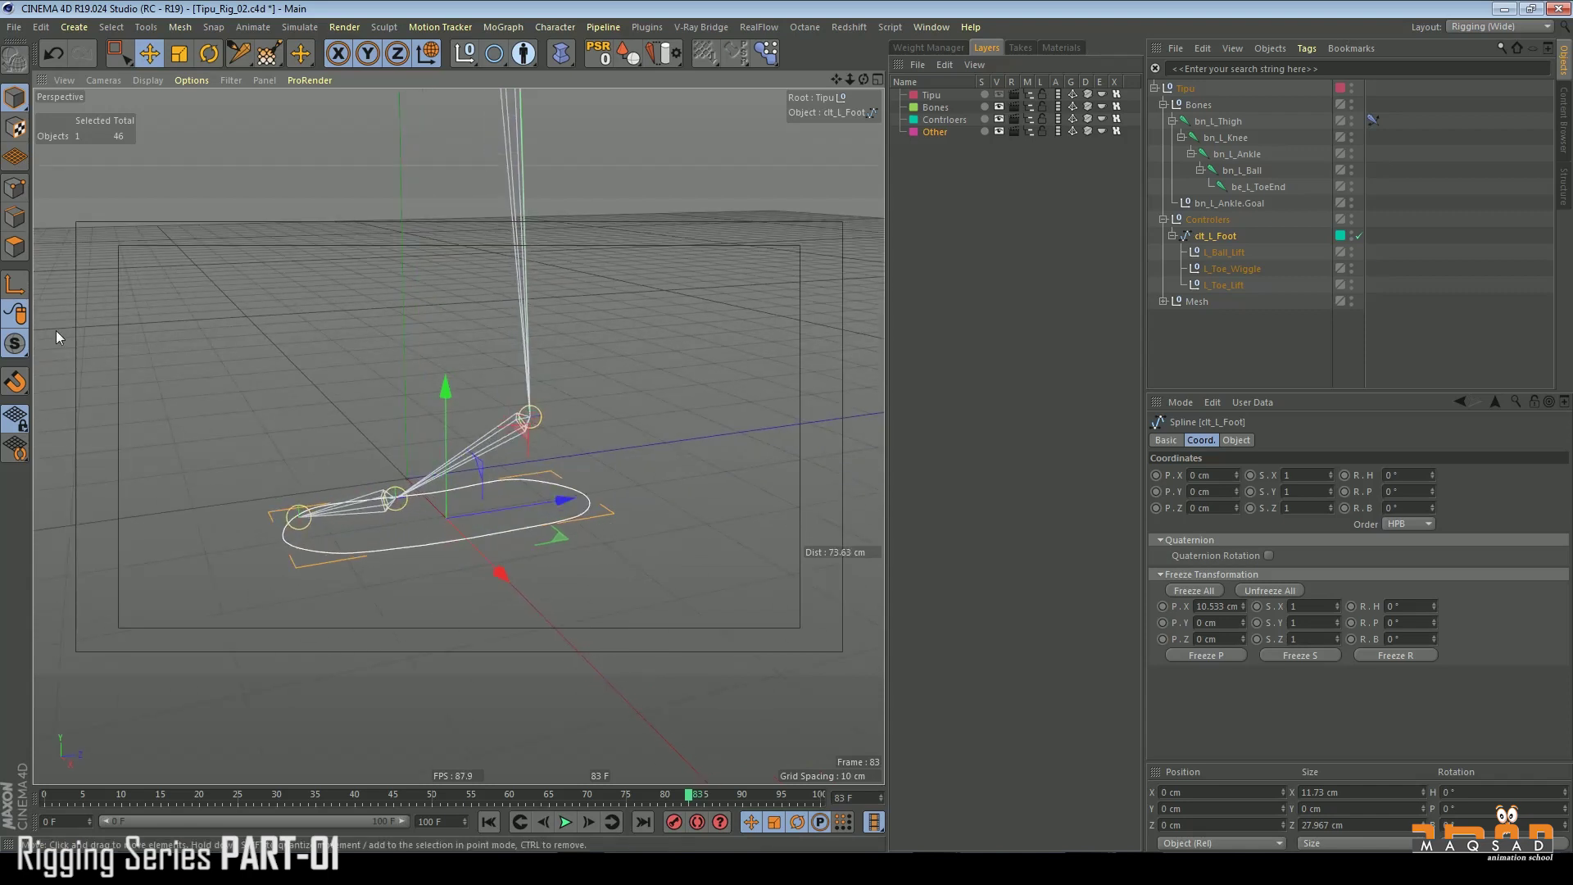
left_click_drag(488, 473, 469, 494, "alt")
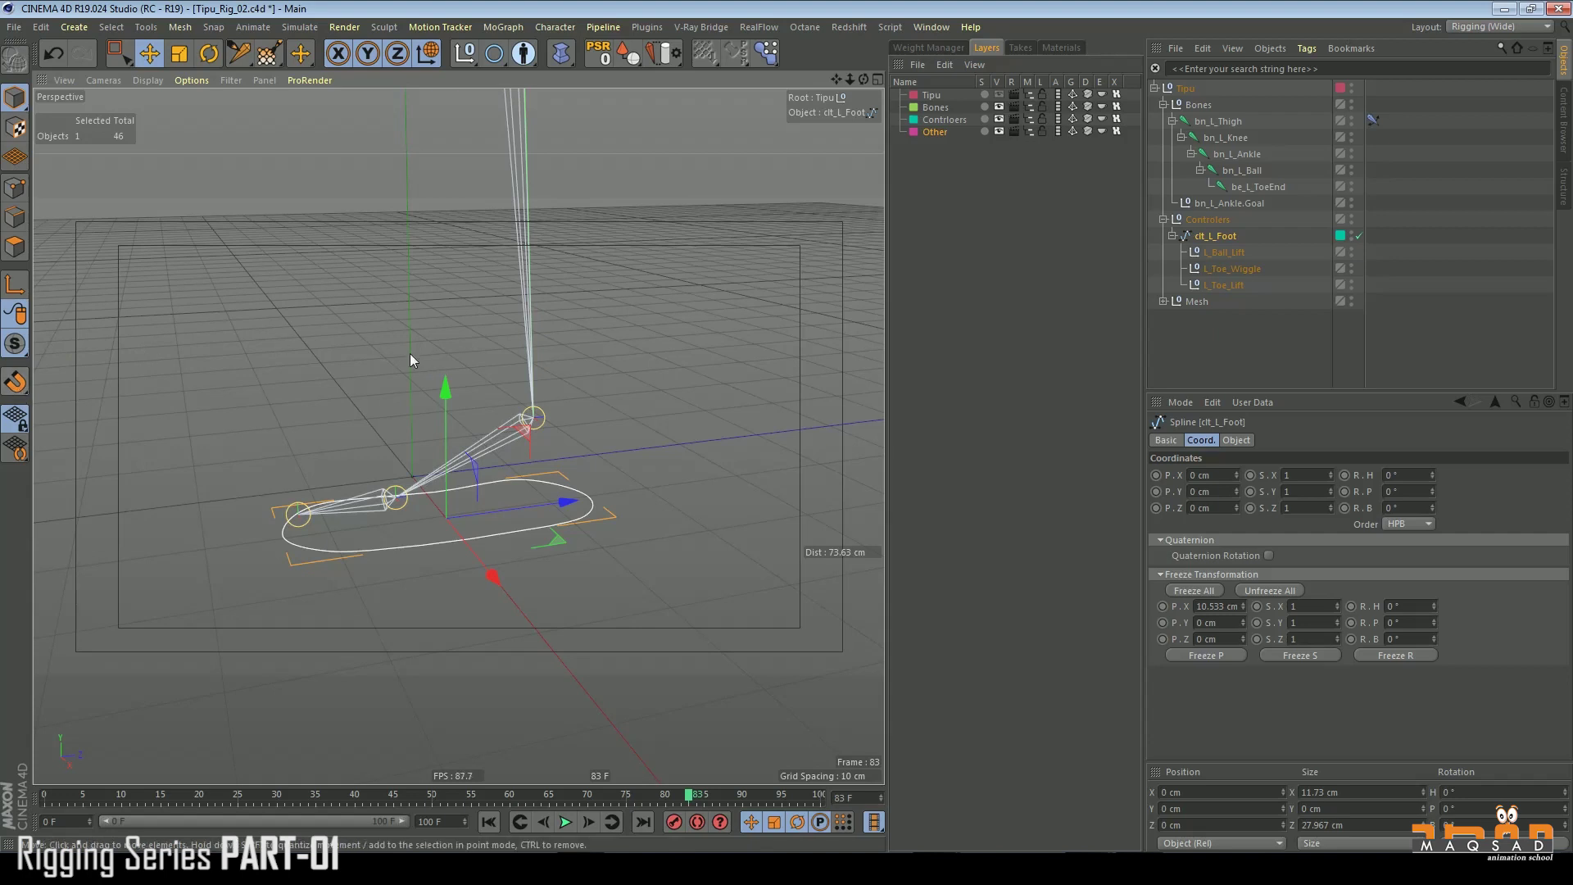
left_click_drag(411, 351, 385, 360, "alt")
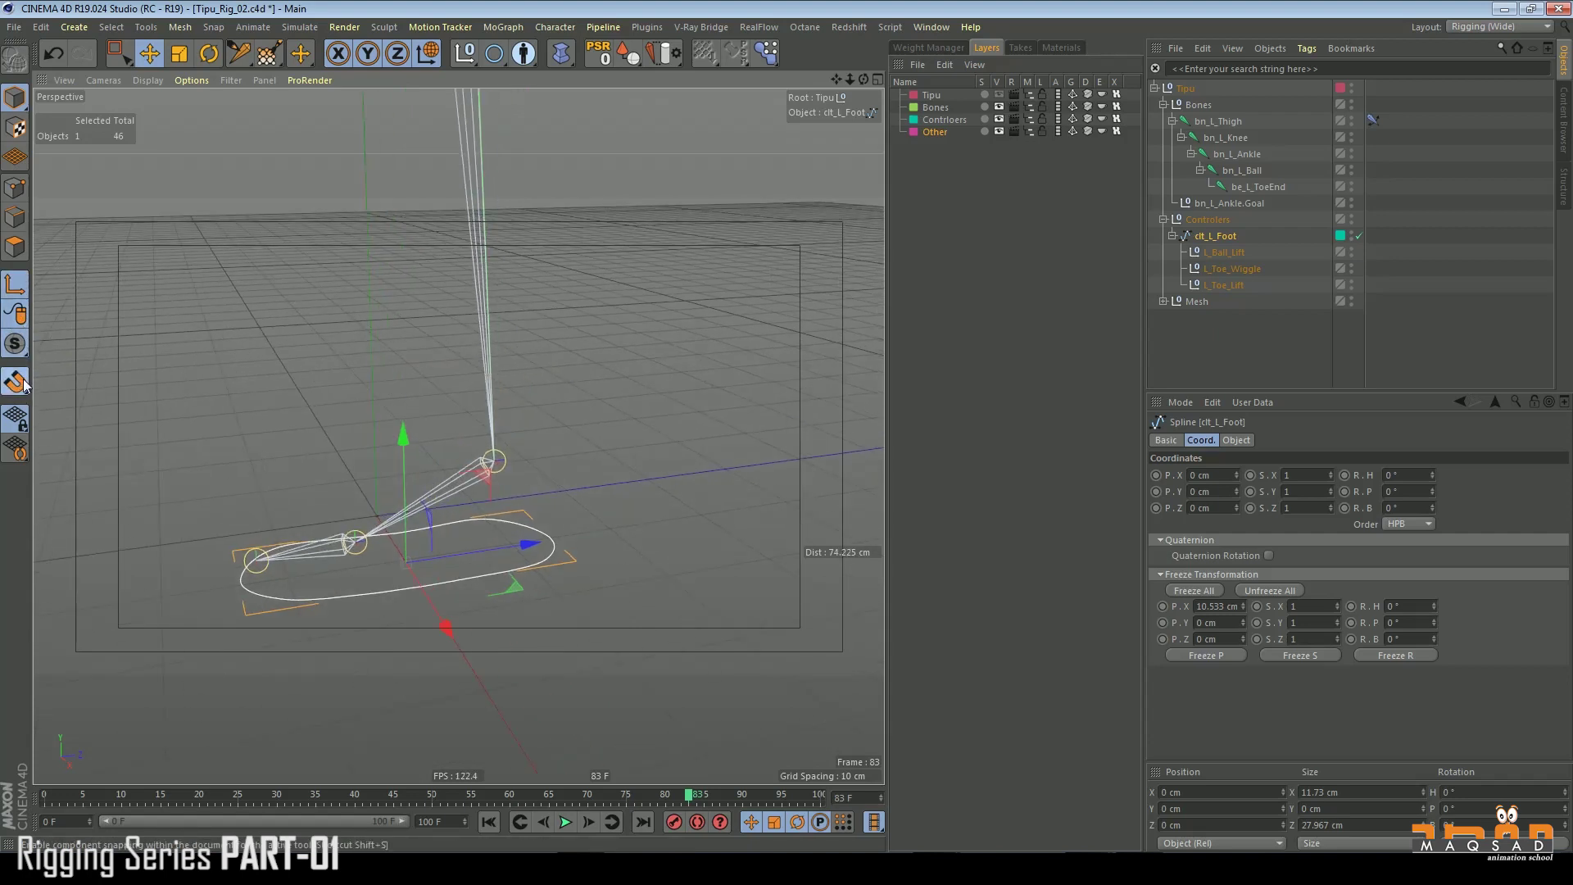
left_click_drag(370, 527, 374, 498, "alt")
left_click_drag(574, 460, 501, 472)
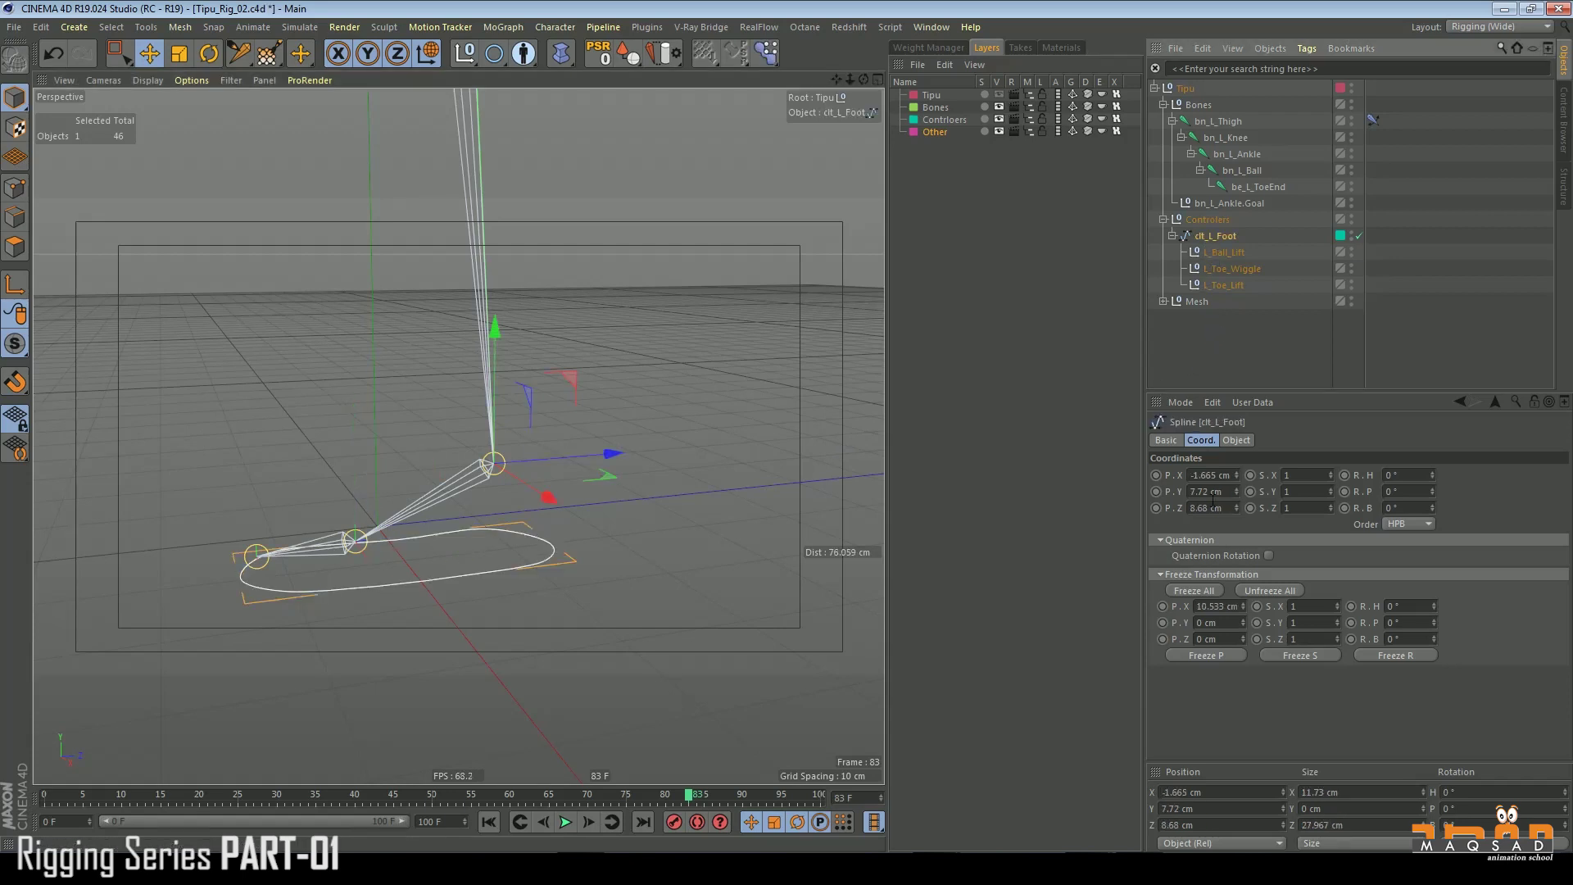
- Freeze all coordinates of clt_L_Foot again with its pivot at the ankle
left_click(1197, 590)
left_click_drag(539, 457, 682, 408, "alt")
left_click(1195, 367)
left_click(1209, 233)
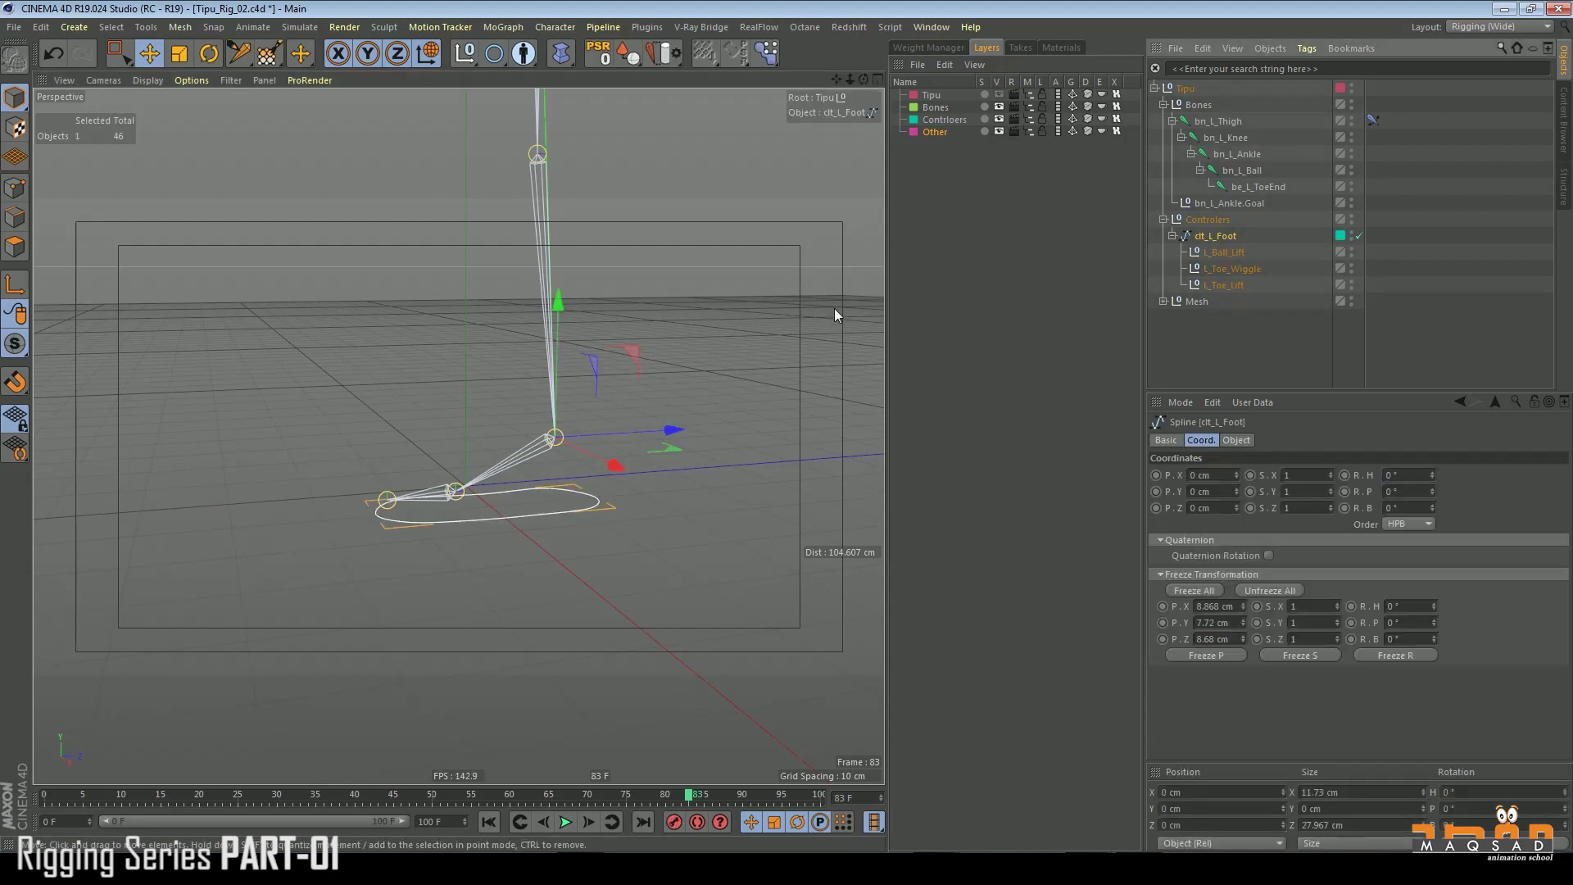
- Test clt_L_Foot by moving it from its ankle pivot, and undo the move
middle_click_drag(602, 375, 660, 379, "alt")
left_click_drag(660, 378, 642, 374, "alt")
middle_click_drag(646, 403, 586, 442, "alt")
left_click_drag(632, 397, 600, 221)
key("ctrl+z")
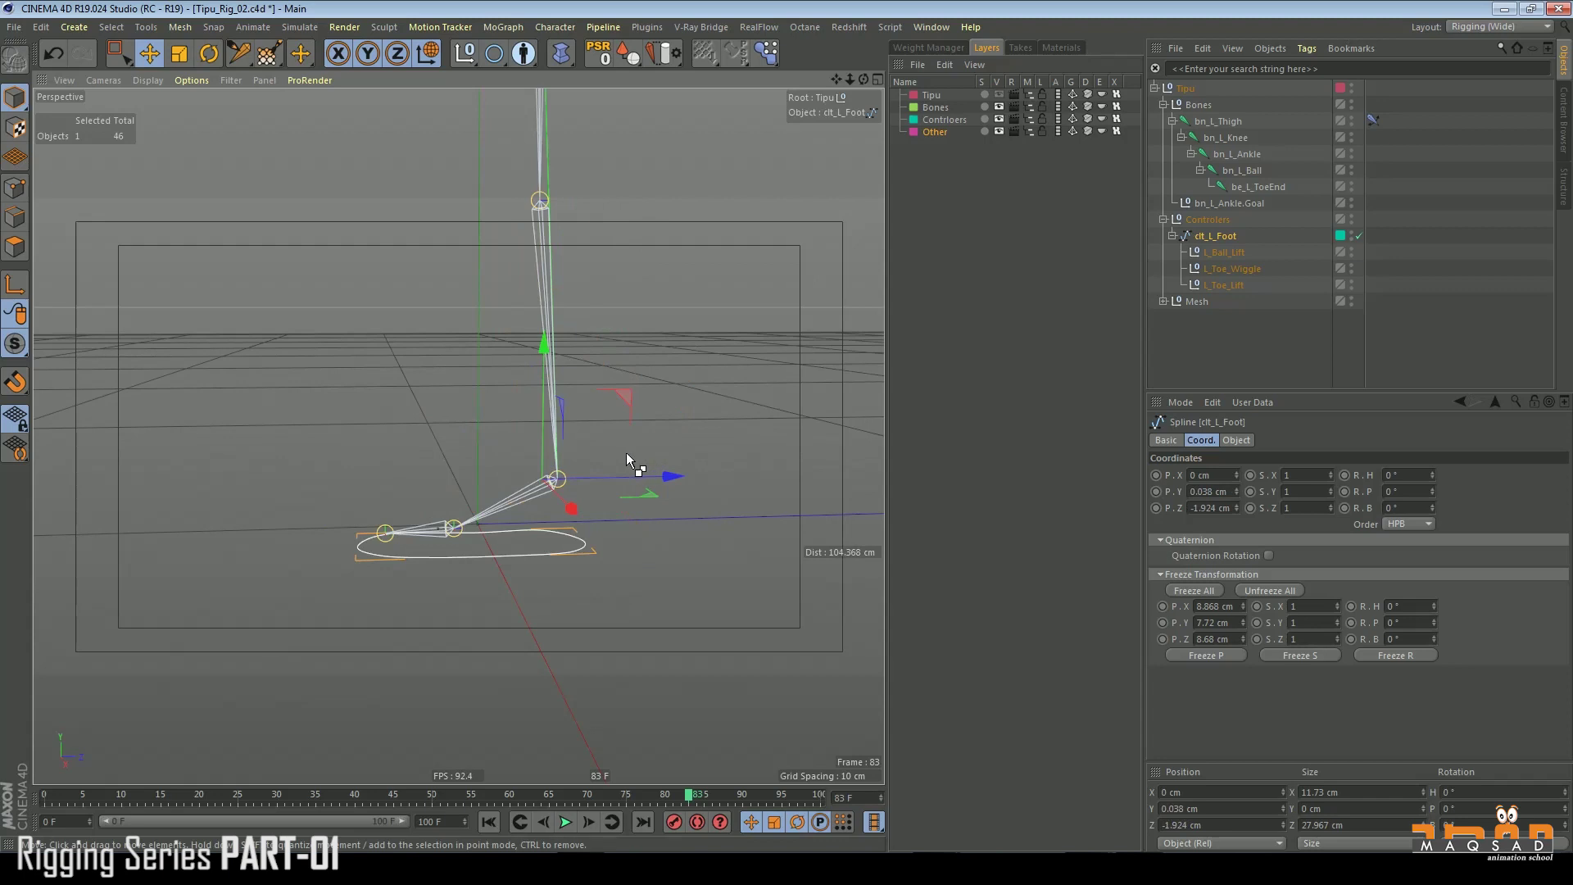
middle_click_drag(561, 477, 564, 434, "alt")
left_click_drag(564, 434, 597, 447, "alt")
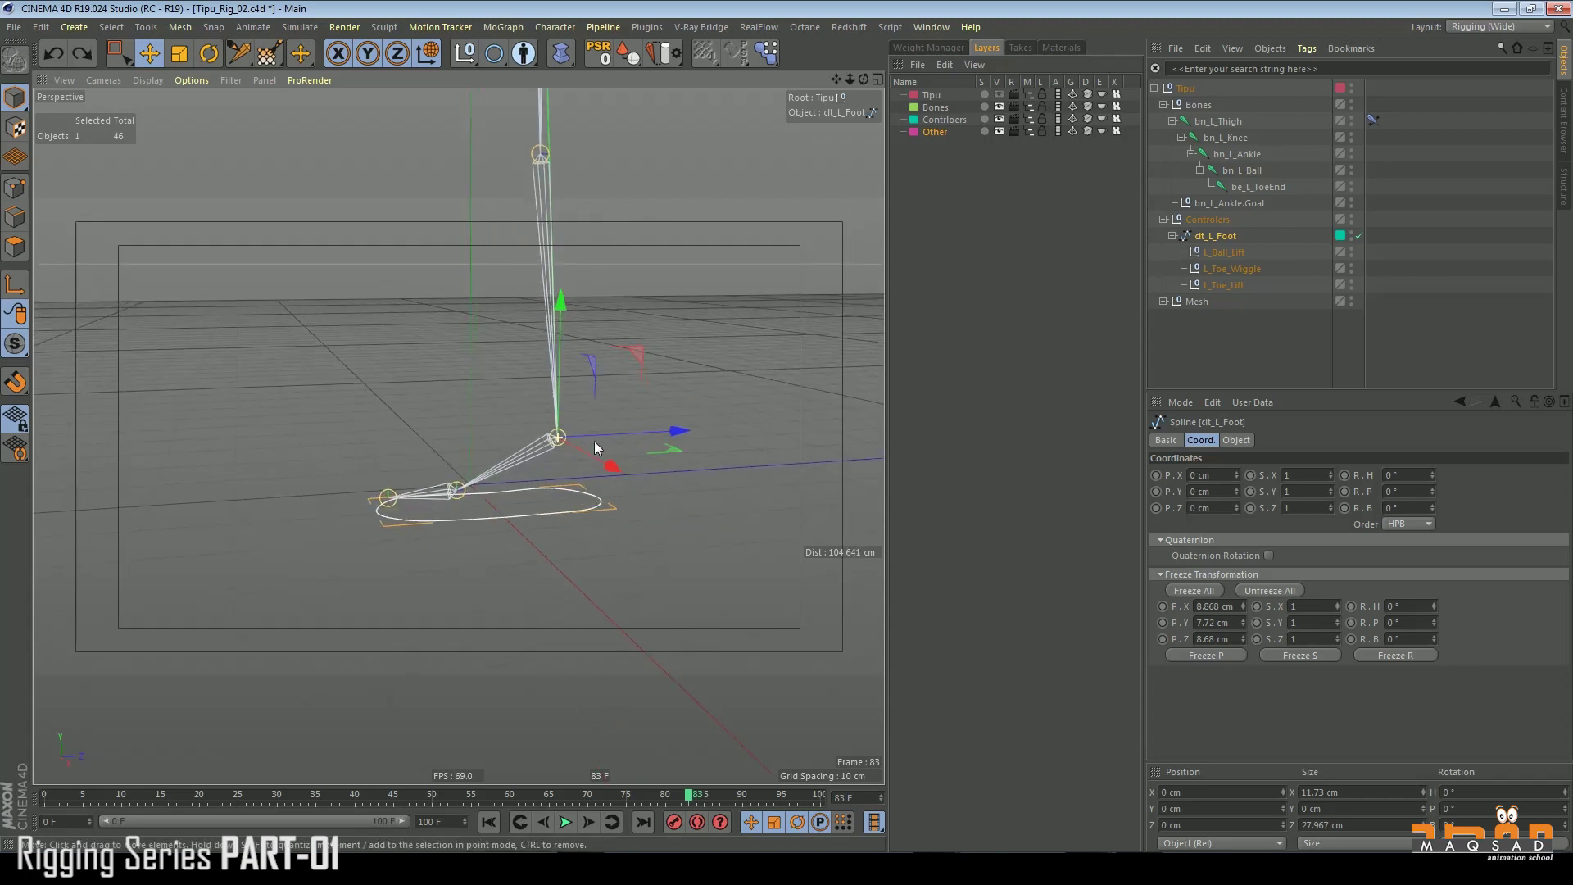
- Nest bn_L_Ankle.Goal under clt_L_Foot, and check the leg's bend by moving the controller and undoing the move
left_click_drag(1218, 209, 1220, 239)
left_click(1216, 219)
scroll(622, 367, "down", 3)
left_click_drag(672, 314, 583, 180)
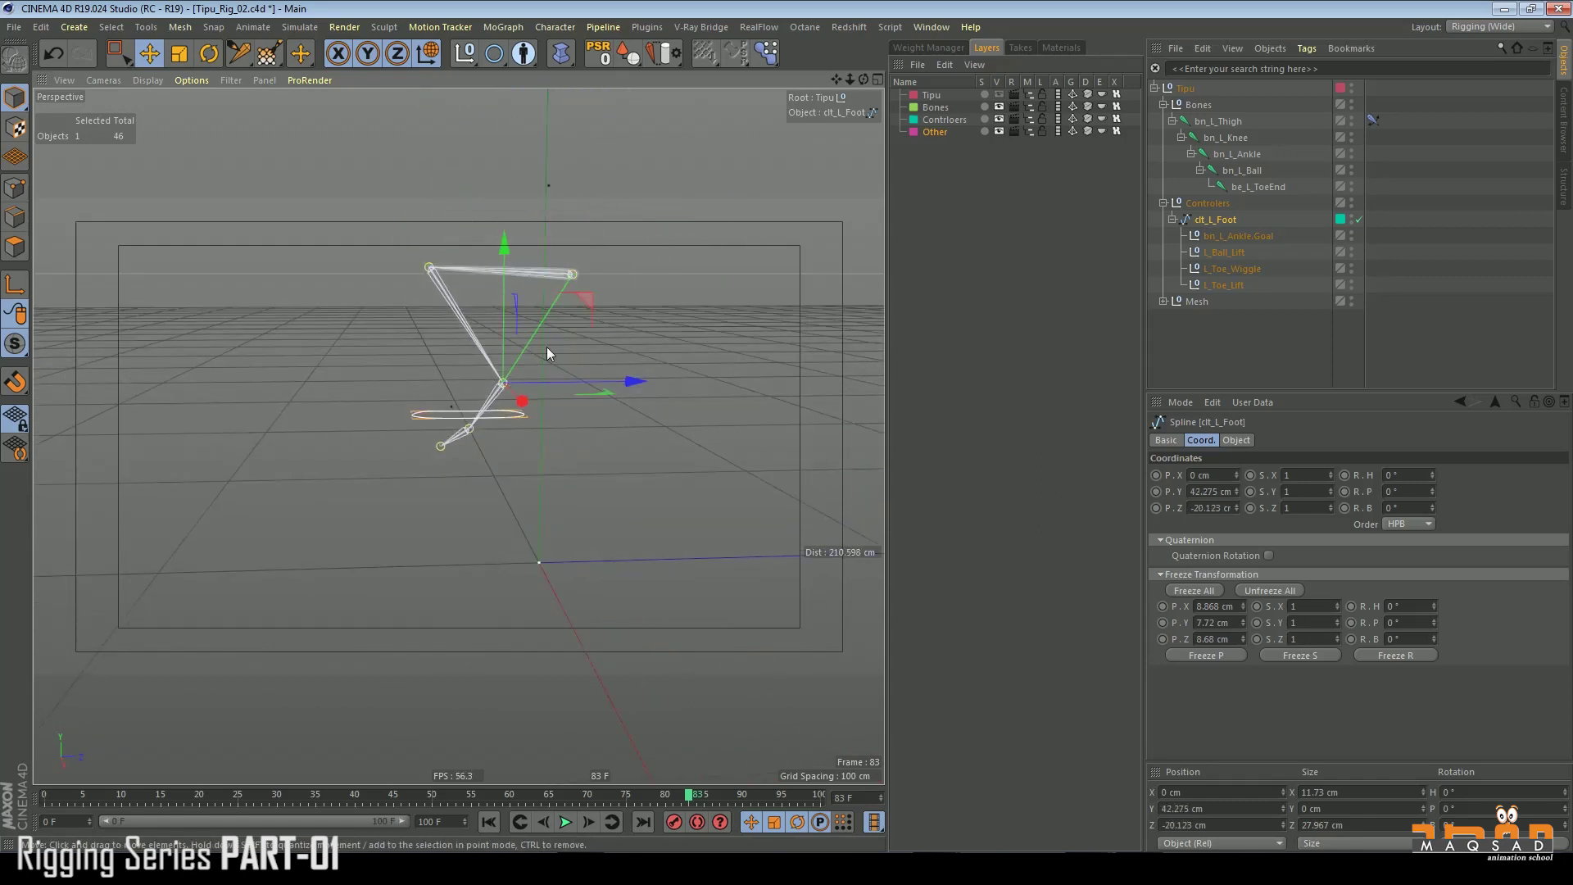
key("ctrl+z")
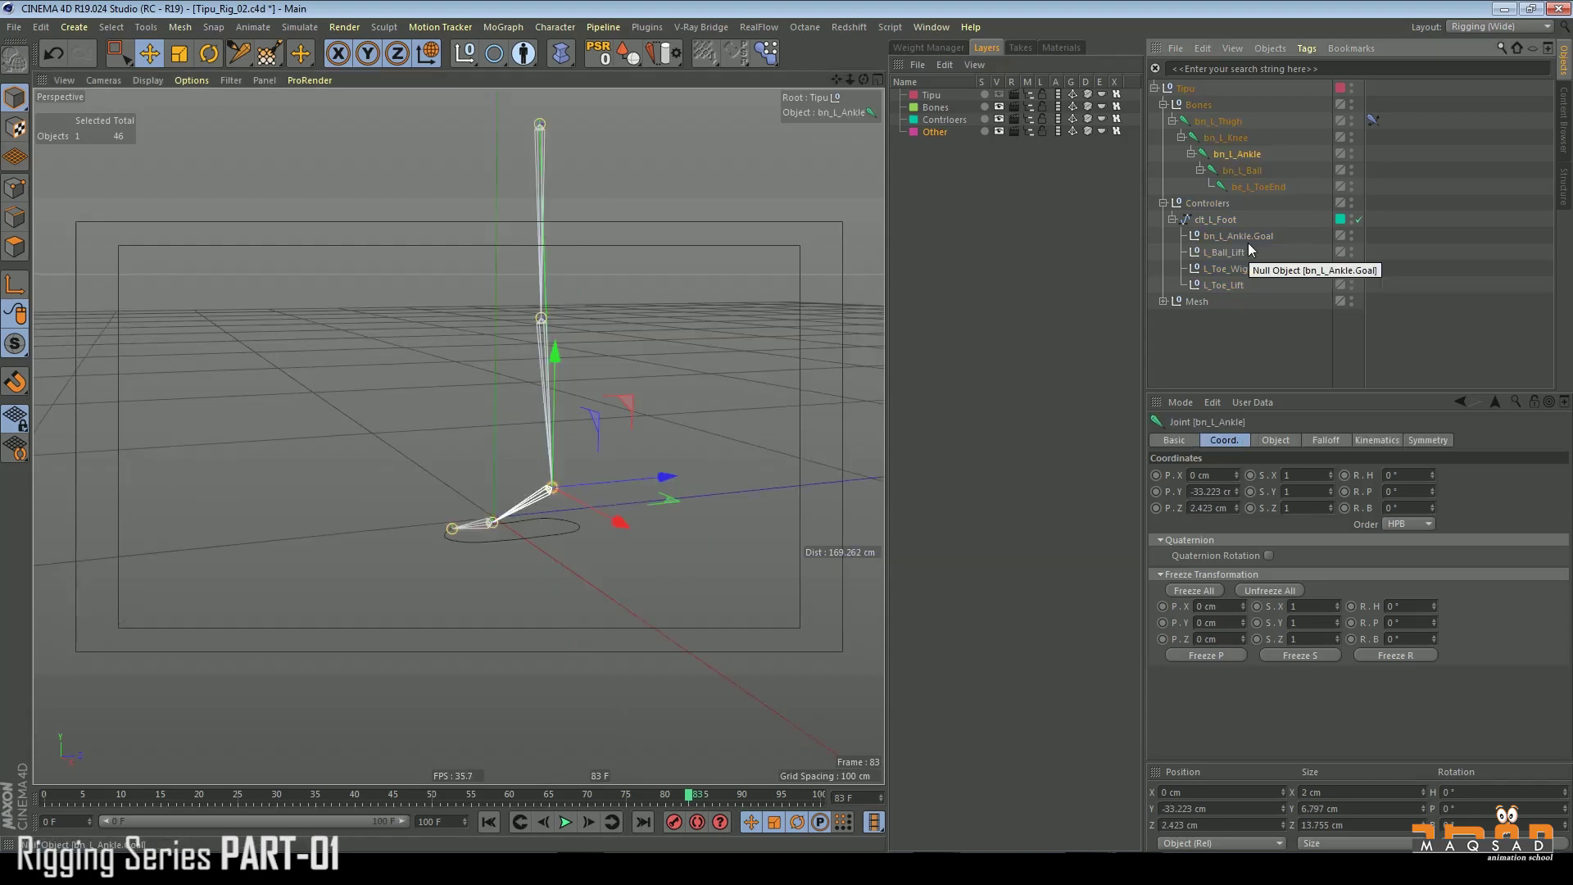
- Nest bn_L_Ankle.Goal under the L_Ball_Lift null
left_click(1245, 236)
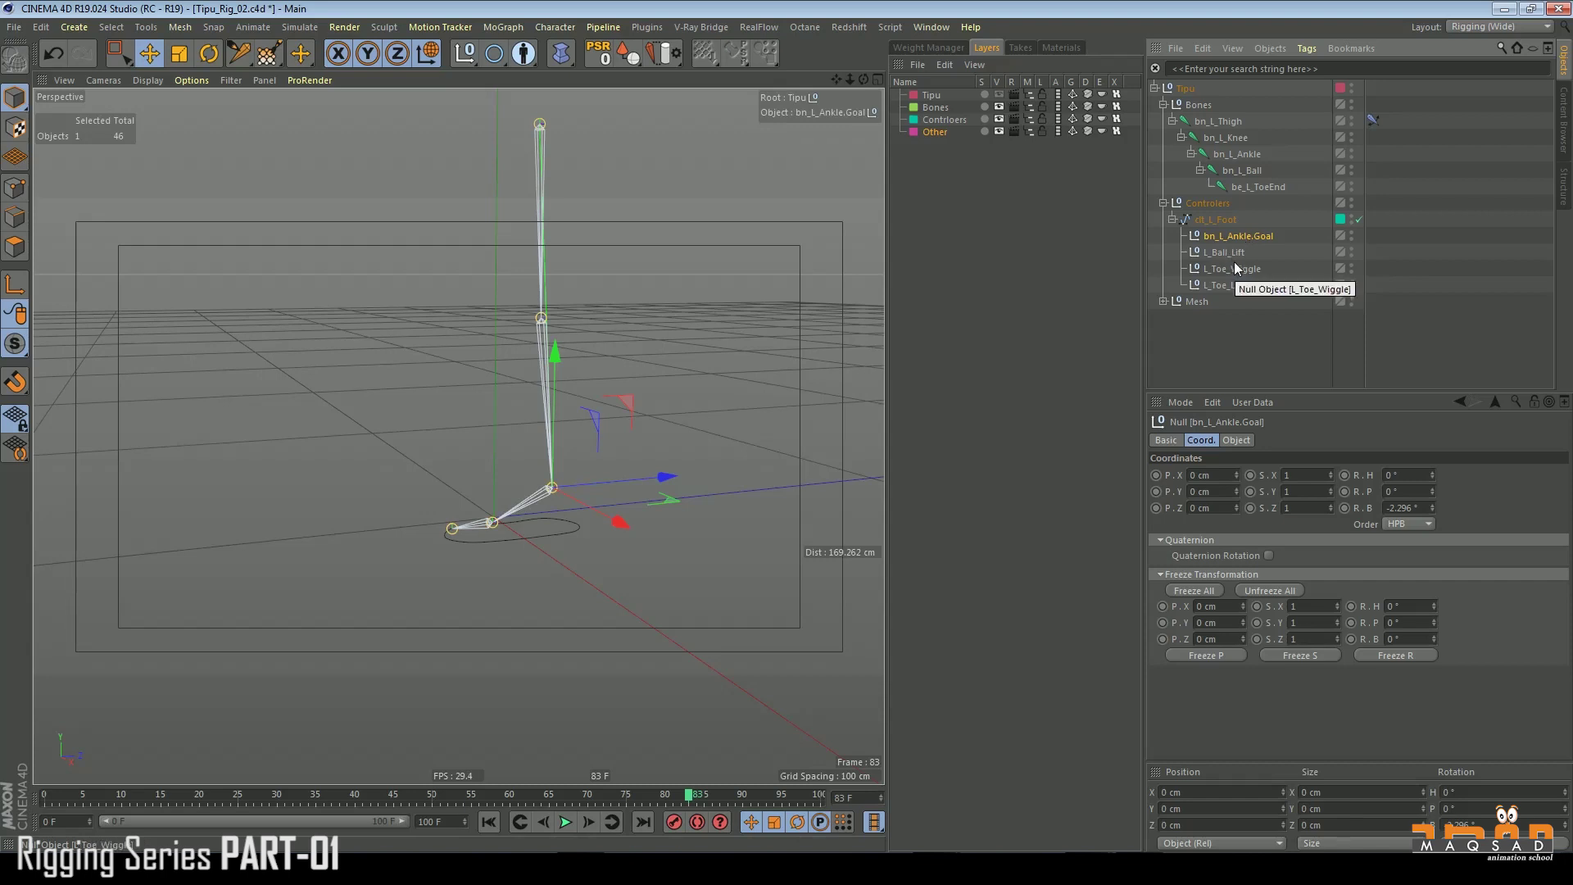
left_click(1233, 254)
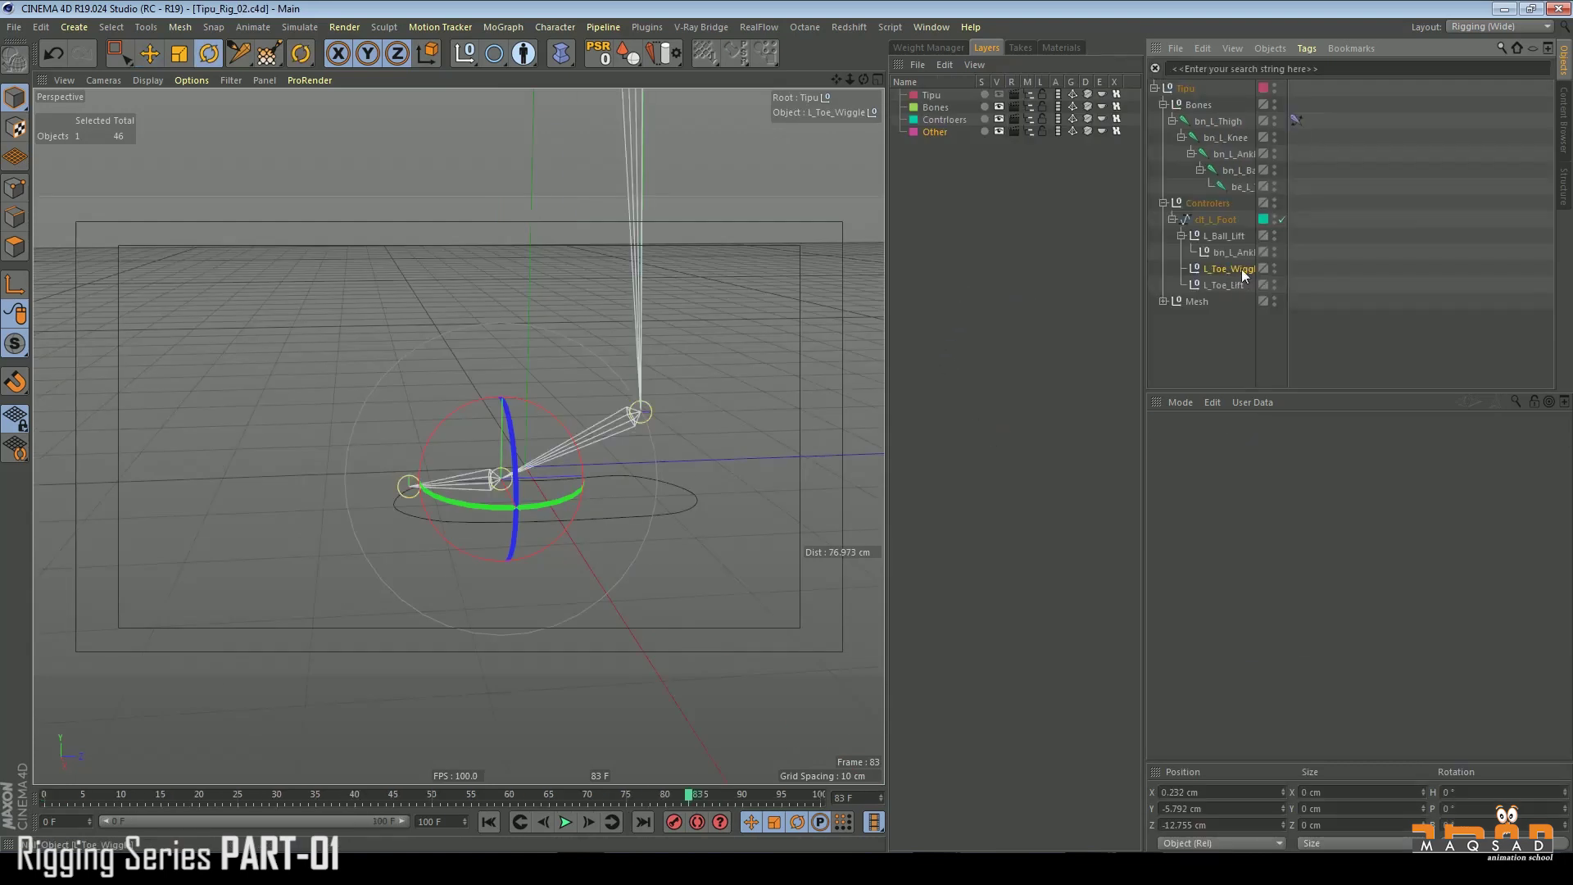
- Add a Constraint tag to bn_L_Ankle, enable its PSR constraint, and set bn_L_Ankle.Goal as the target
left_click_drag(1289, 288, 1339, 278)
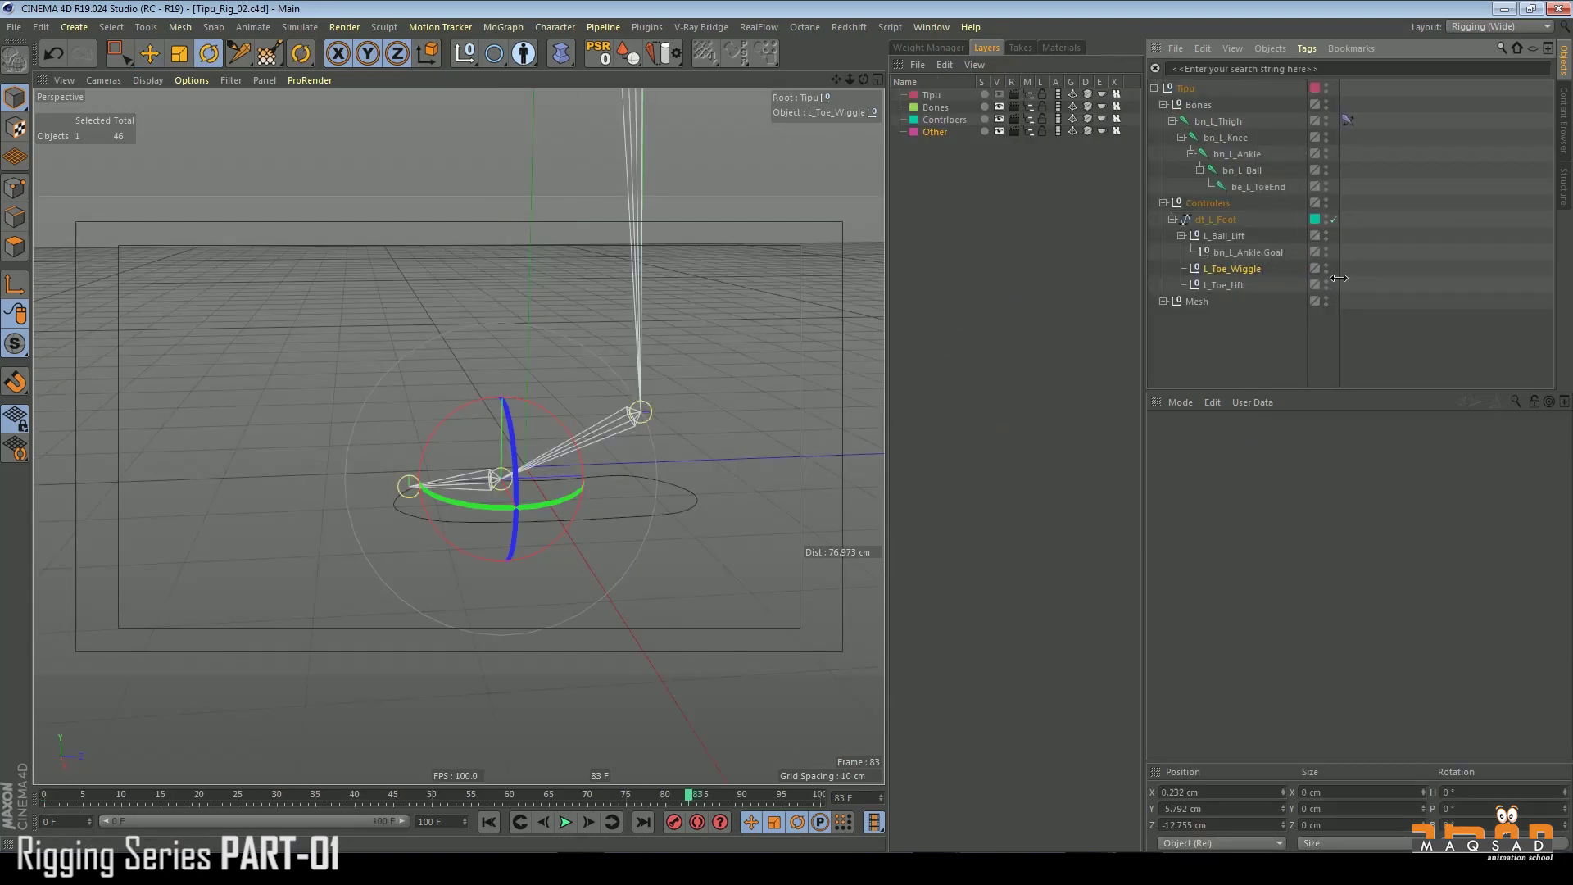
left_click(1237, 154)
right_click(1250, 154)
mouse_move(1314, 82)
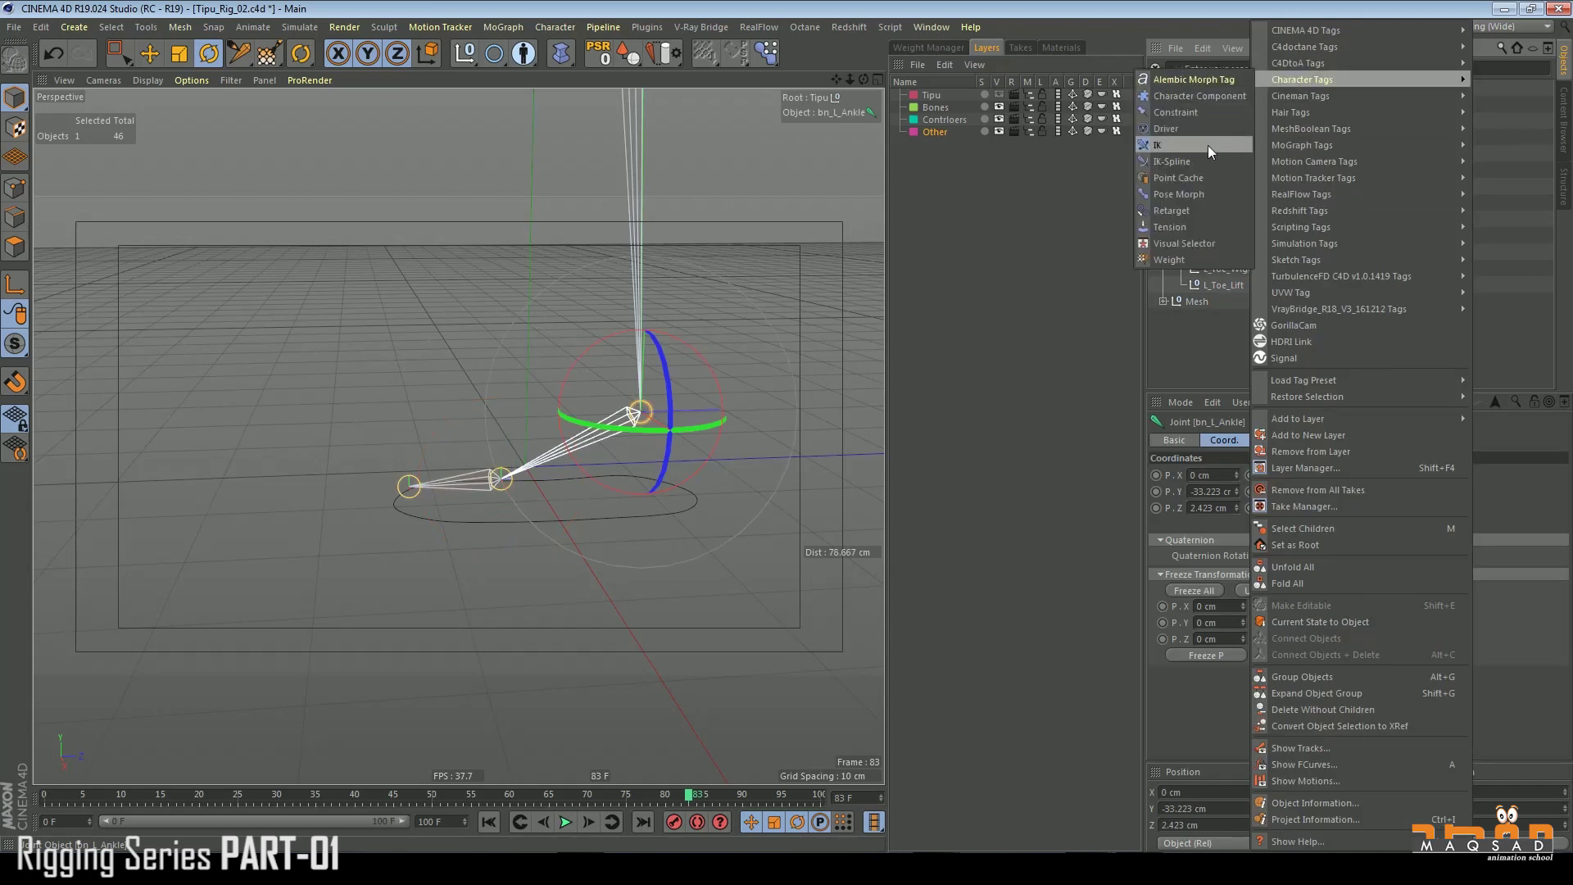
left_click(1196, 113)
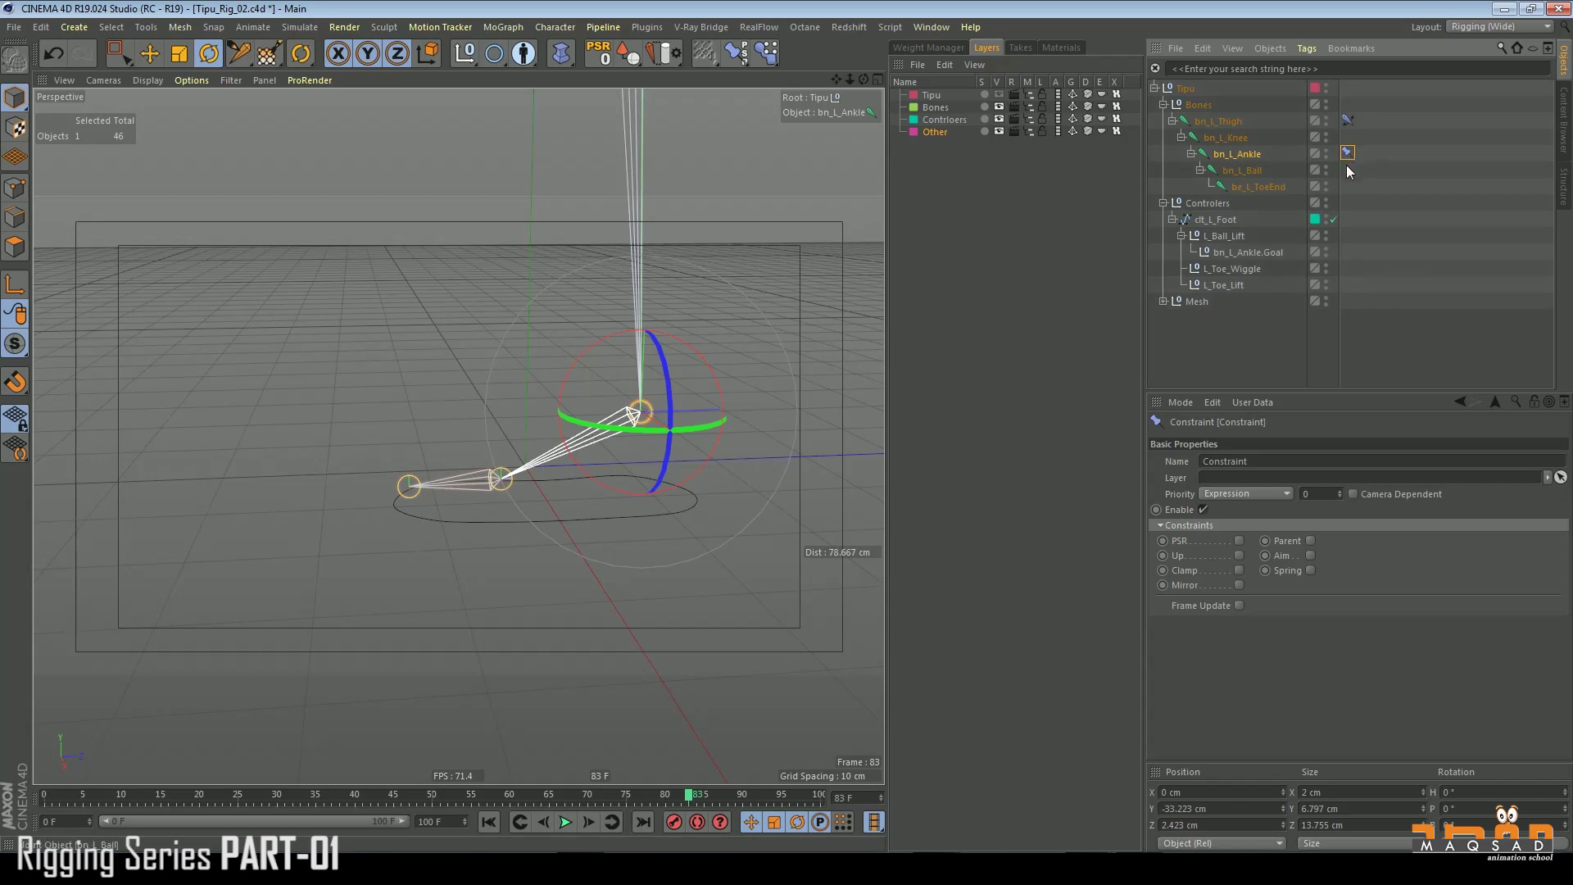
left_click(1239, 542)
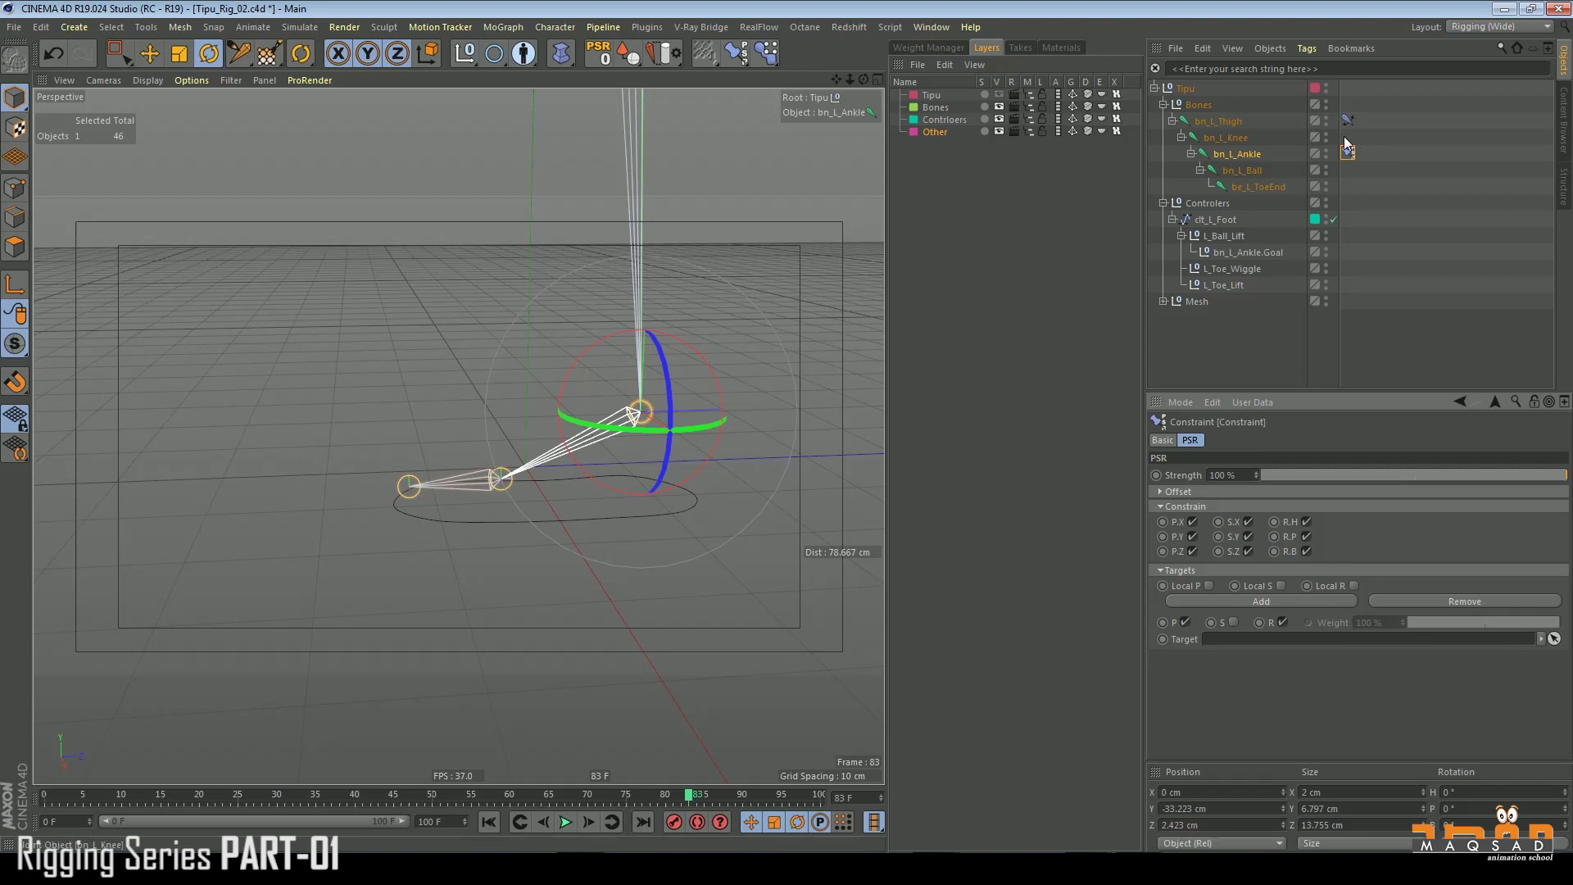
left_click_drag(1249, 255, 1312, 401)
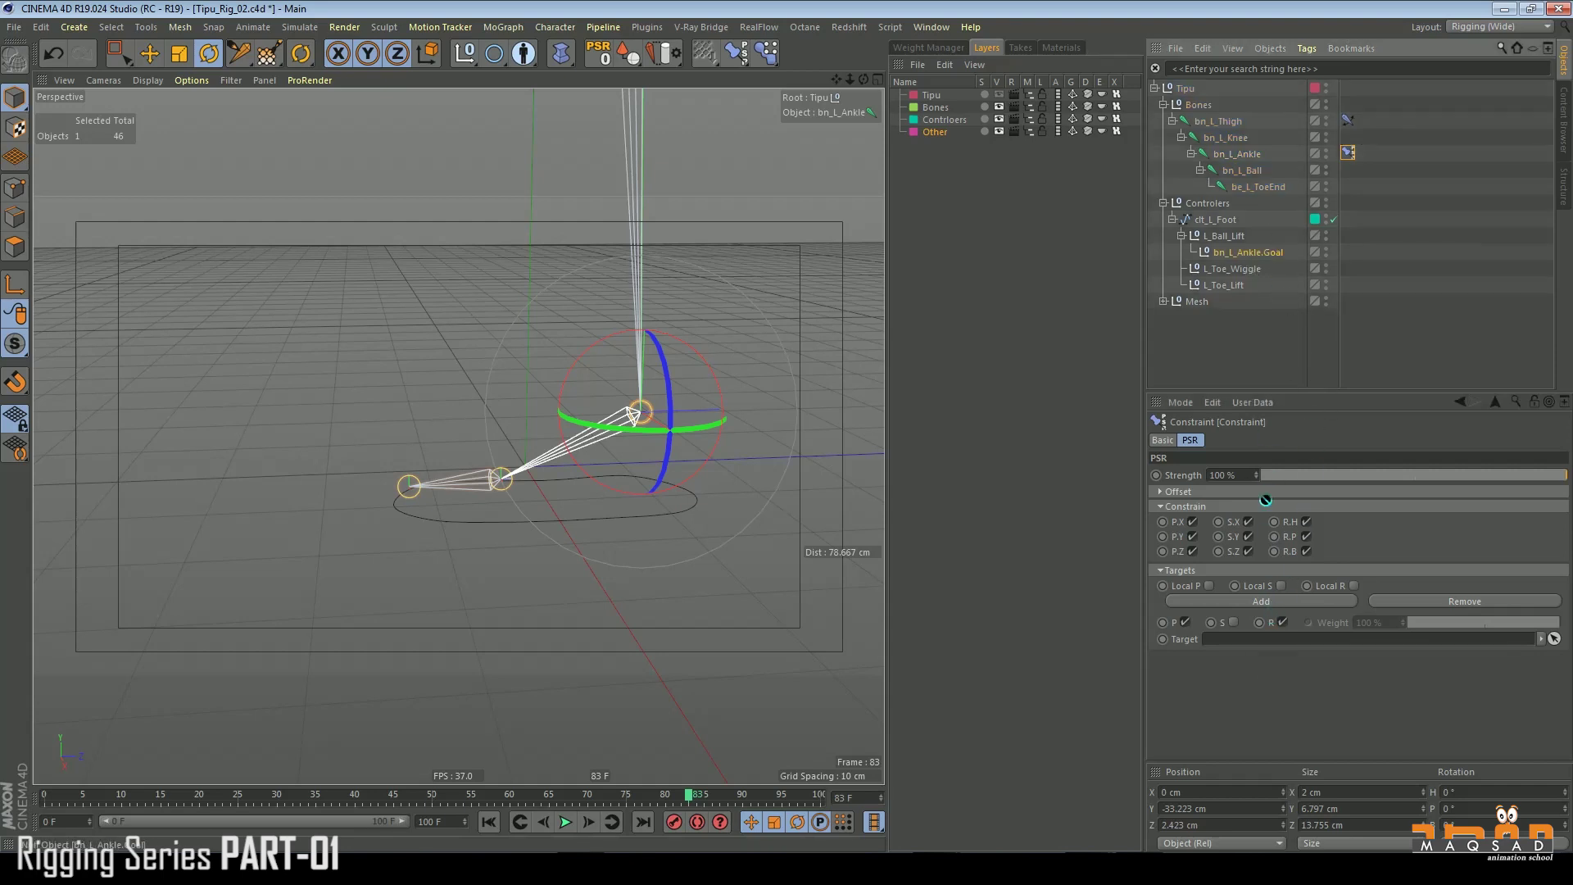
left_click_drag(1259, 646, 1260, 644)
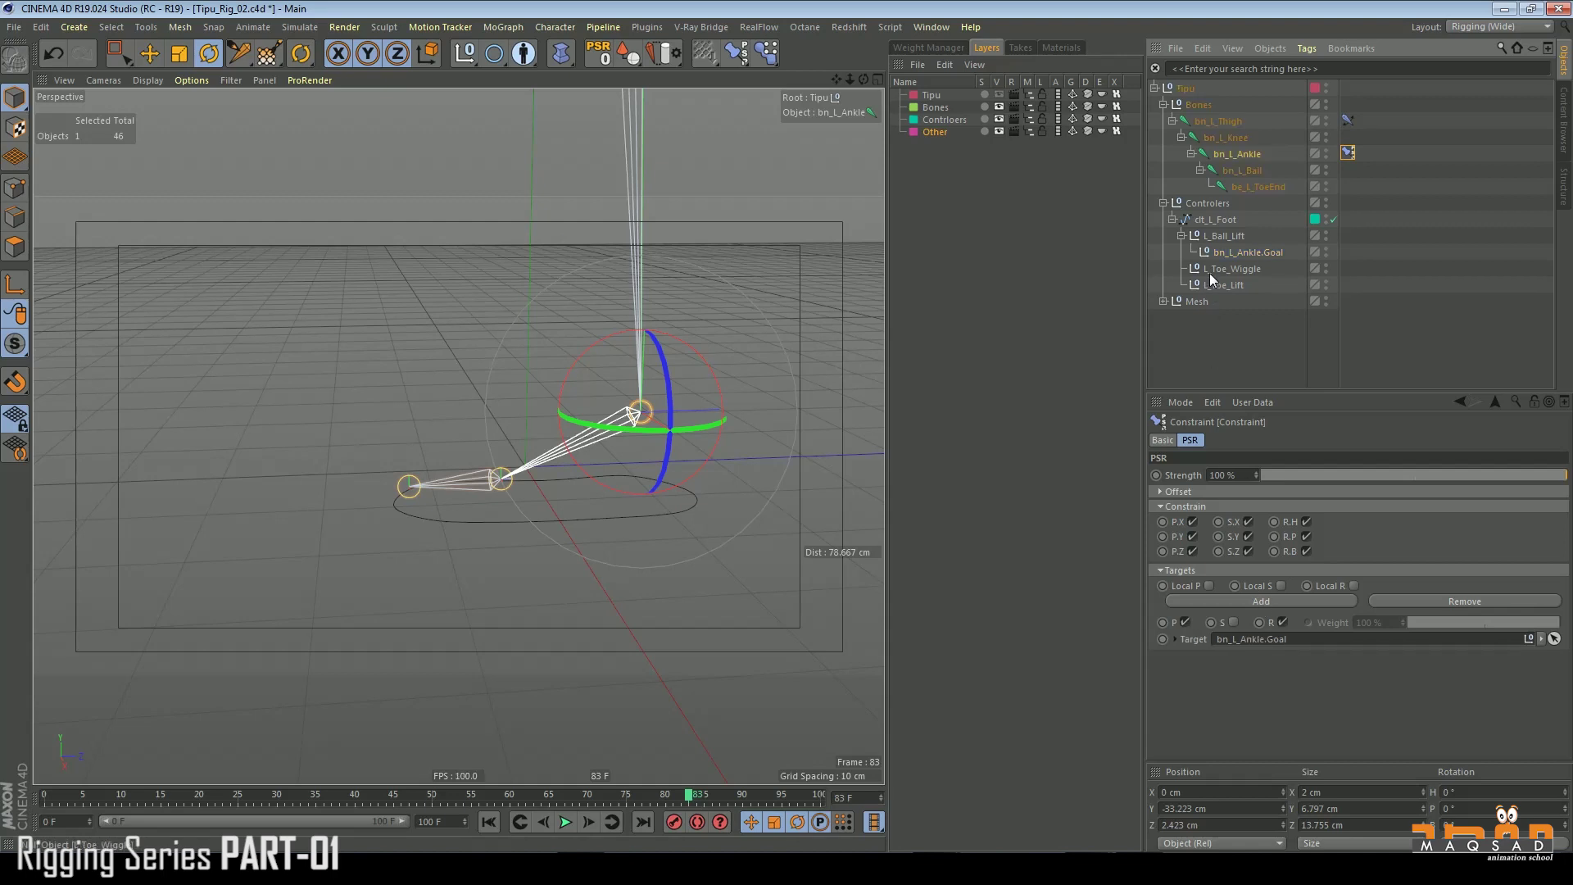
- Test the ankle constraint by rotating the L_Ball_Lift null in pitch, and undo the rotation
left_click(1221, 236)
left_click_drag(521, 401, 488, 413)
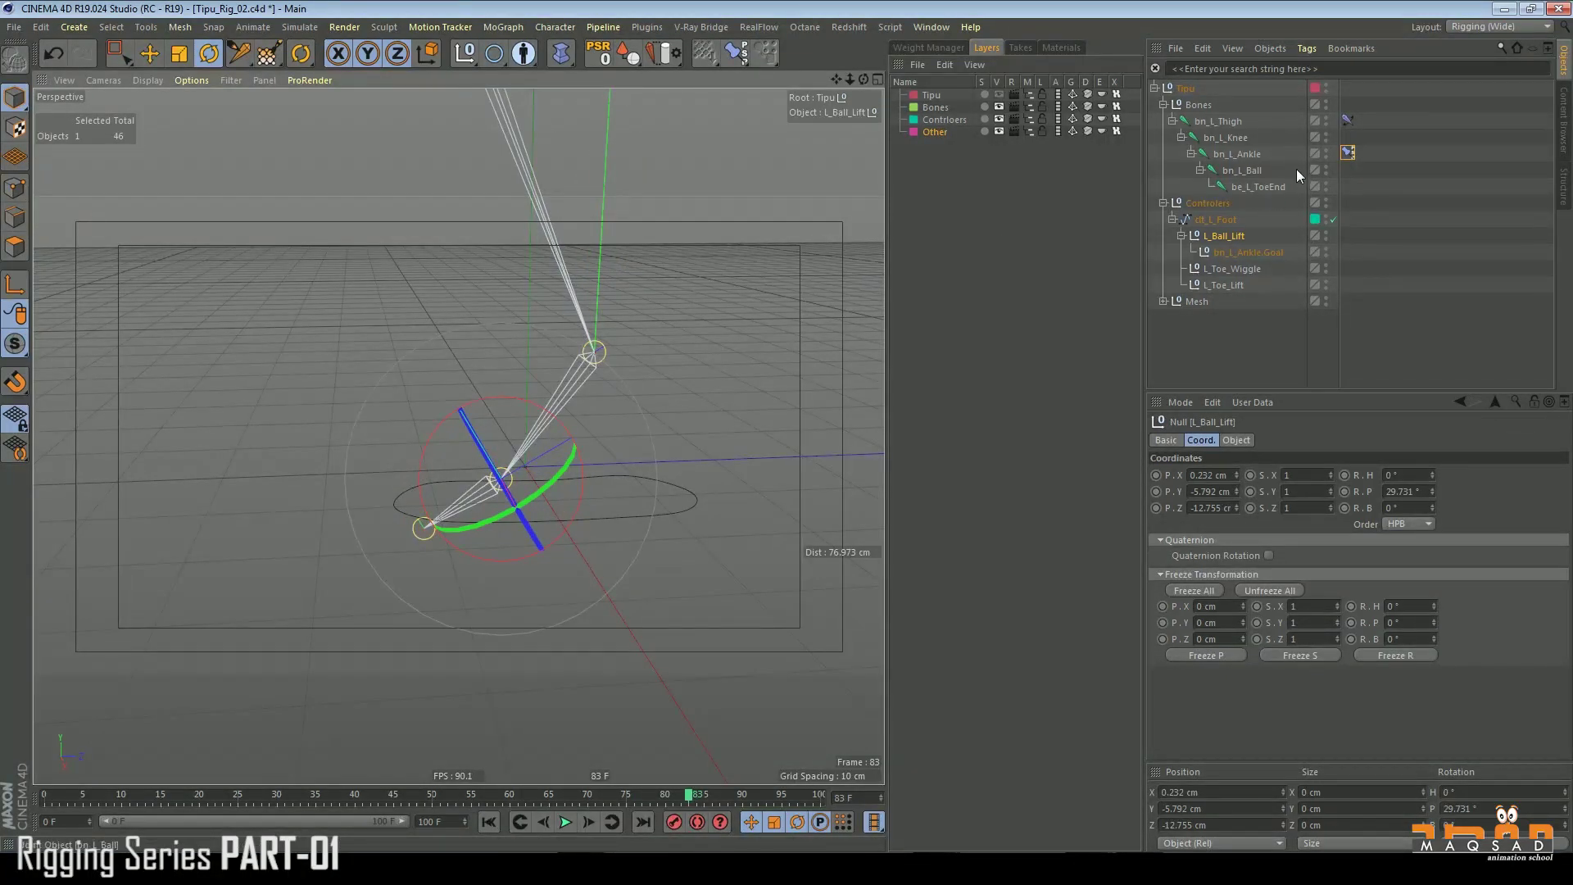
key("ctrl+z")
- Add a Constraint tag with PSR enabled to bn_L_Ball and set L_Toe_Wiggle as its target
right_click(1317, 170)
mouse_move(1293, 78)
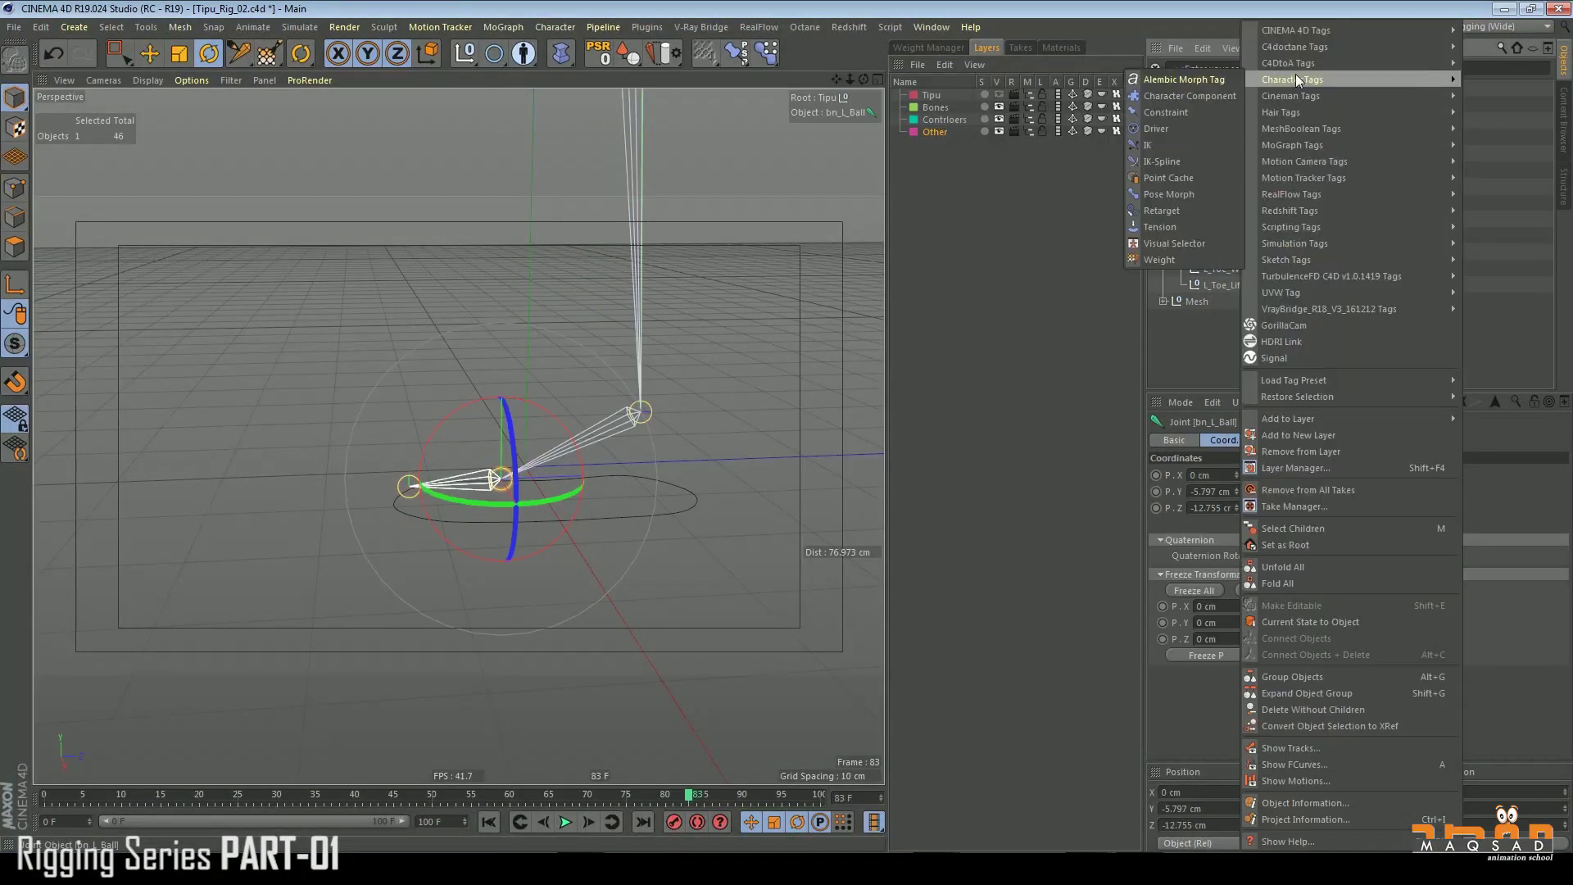
left_click(1180, 112)
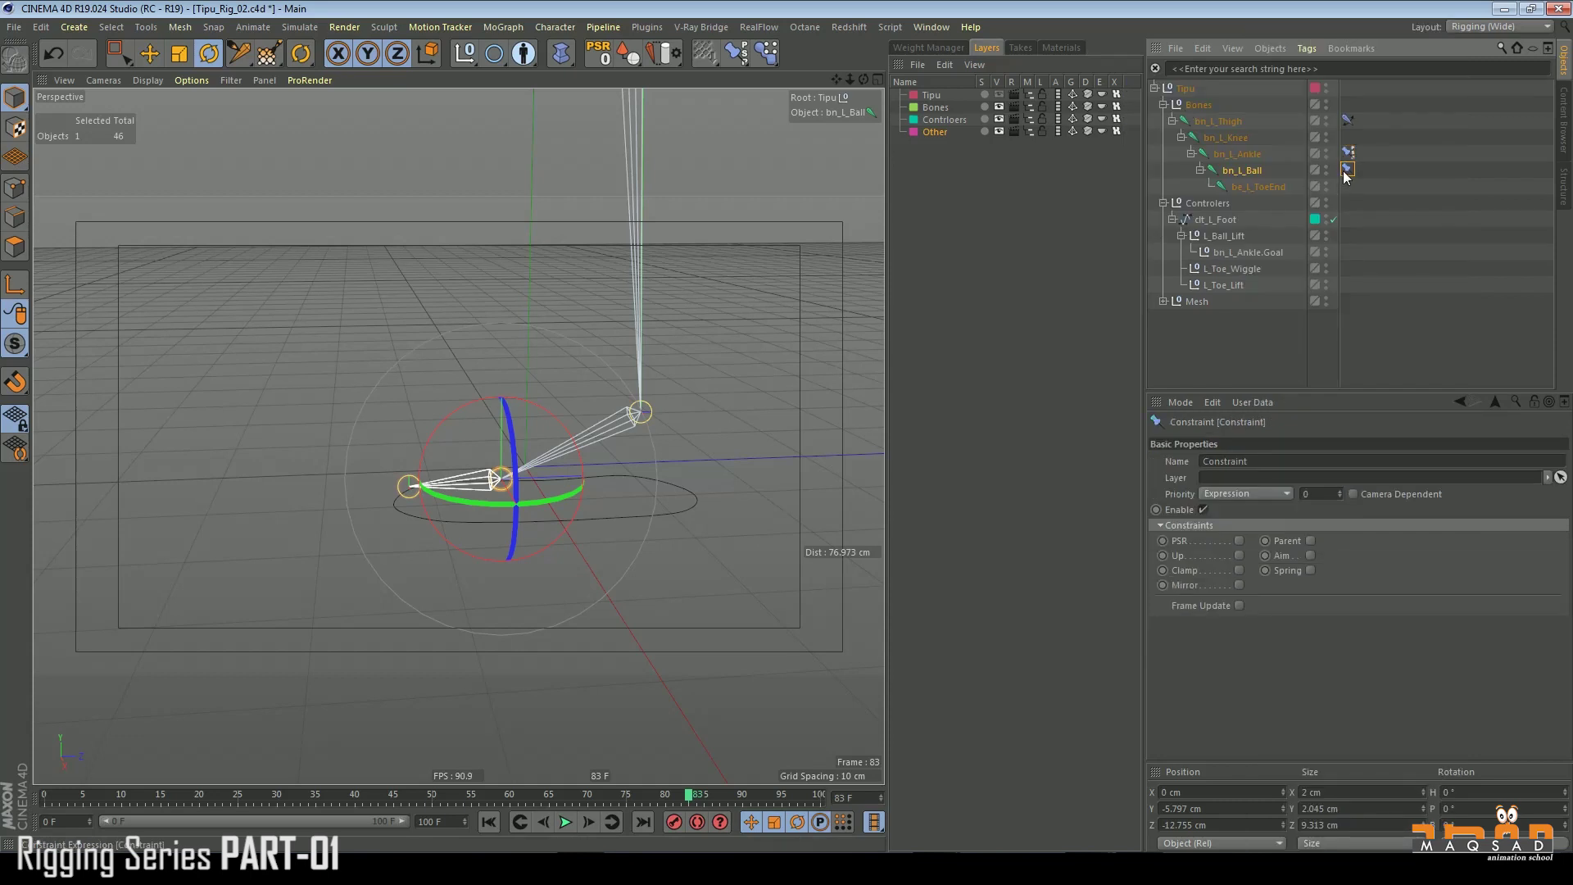
left_click(1238, 541)
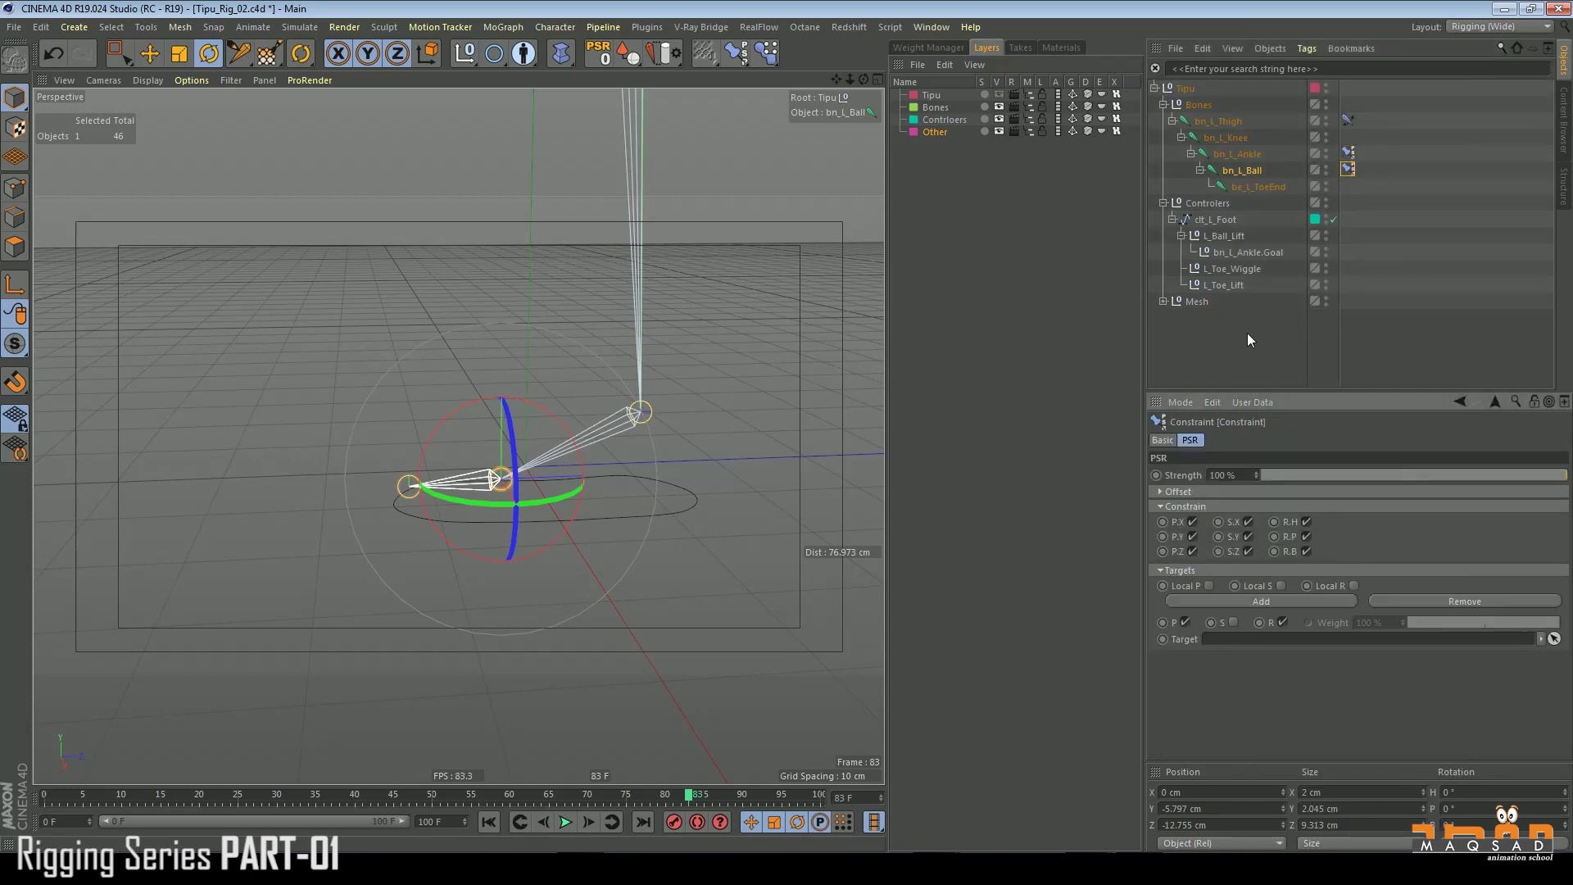
left_click(1246, 276)
left_click_drag(1242, 650, 1242, 647)
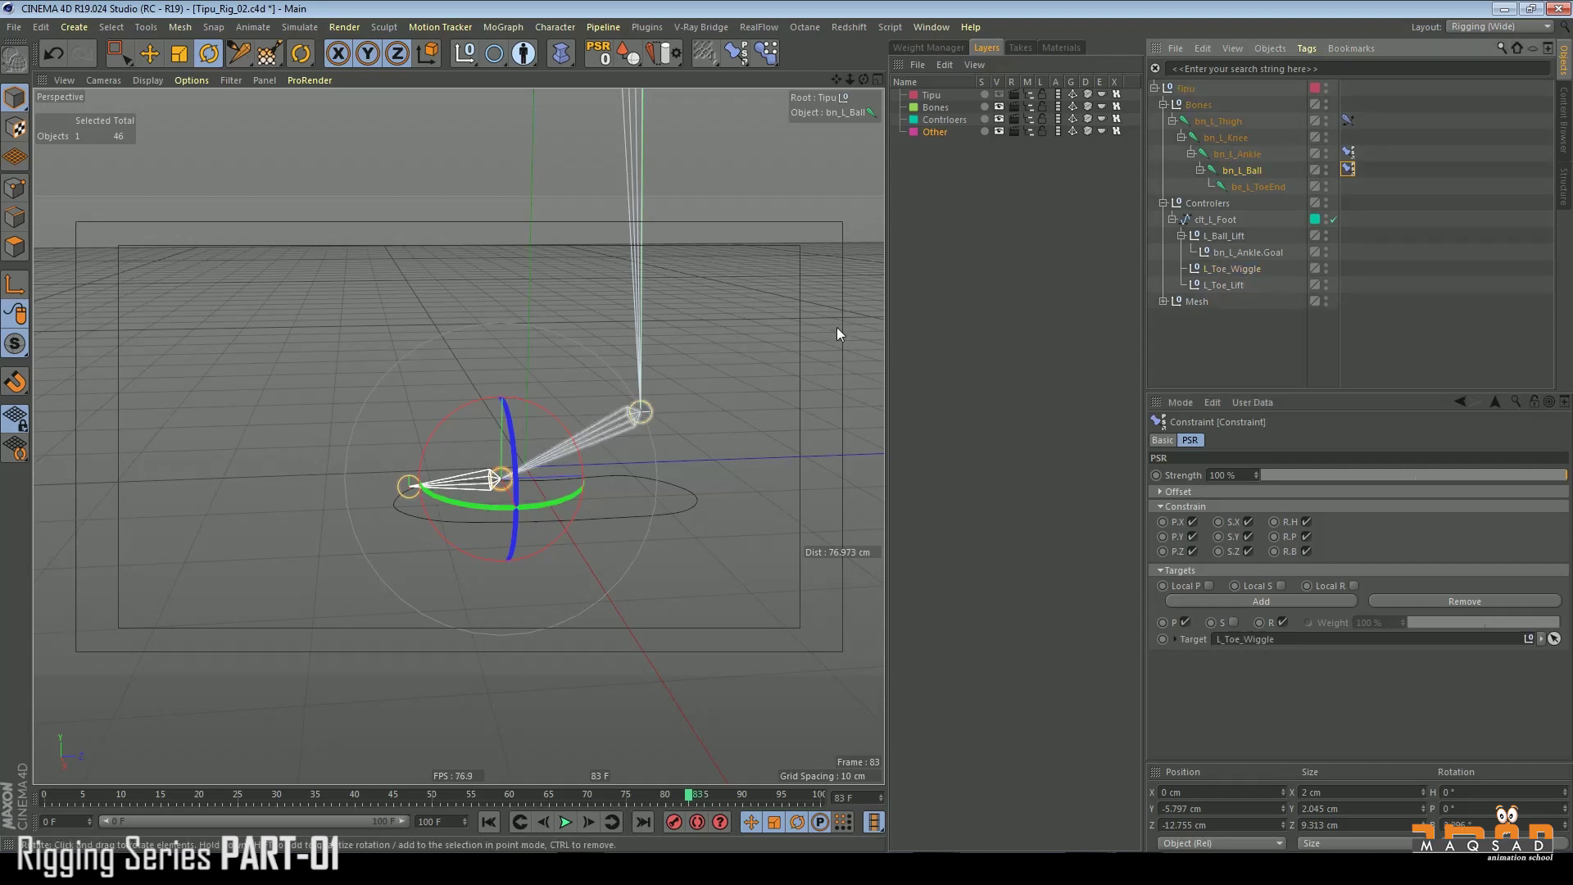
- Test the ball and toe motion by rotating L_Ball_Lift and L_Toe_Wiggle in turn, undoing each rotation
left_click(1224, 237)
left_click_drag(541, 404, 509, 406)
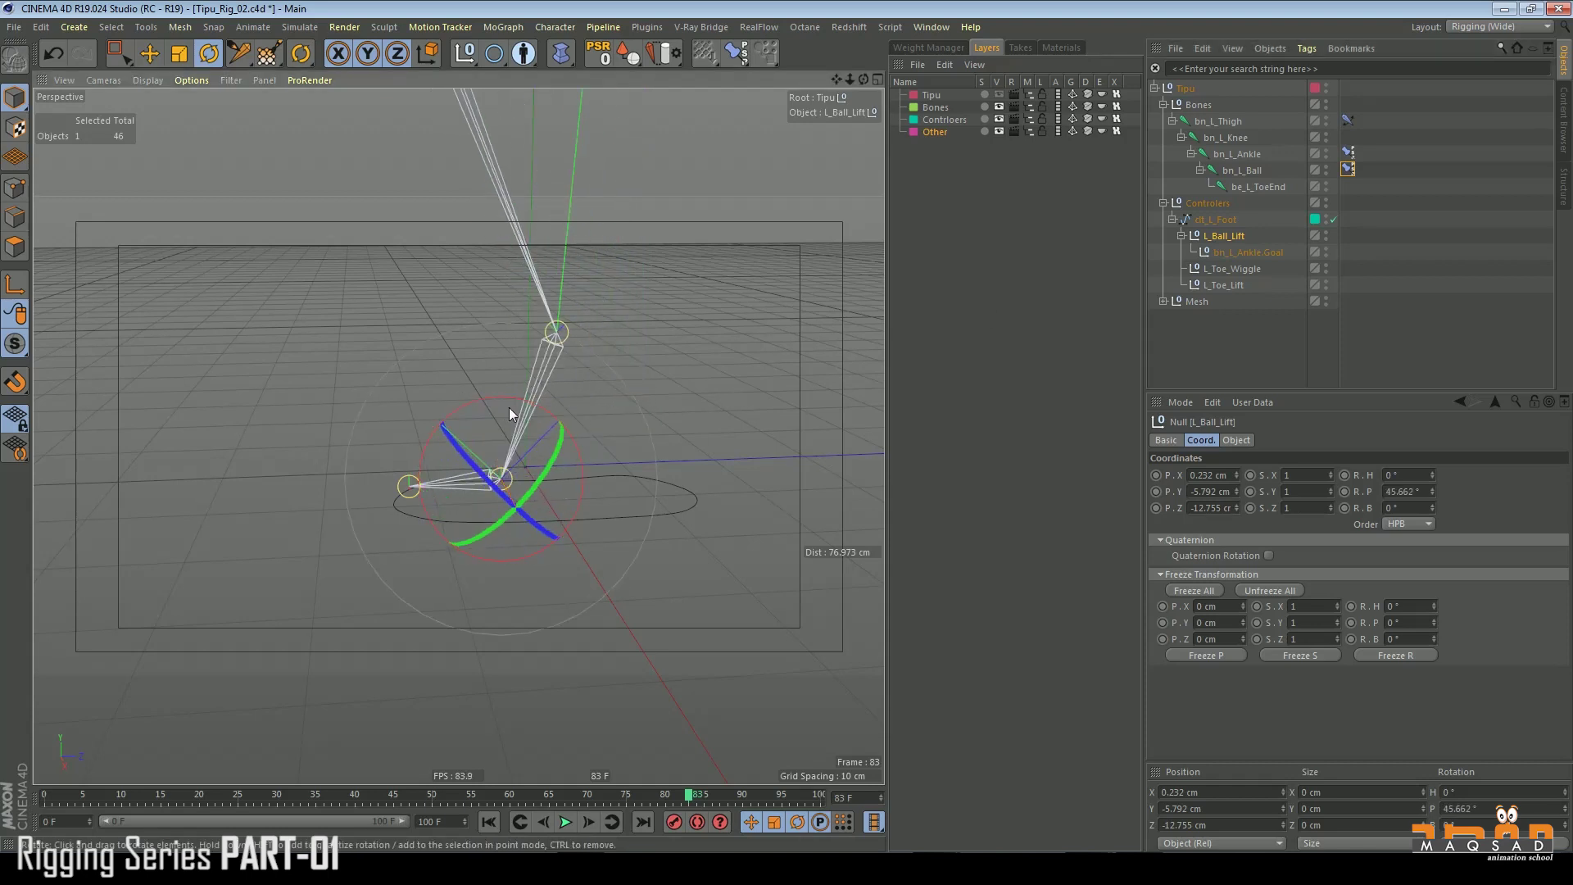
key("ctrl+z")
left_click(1227, 267)
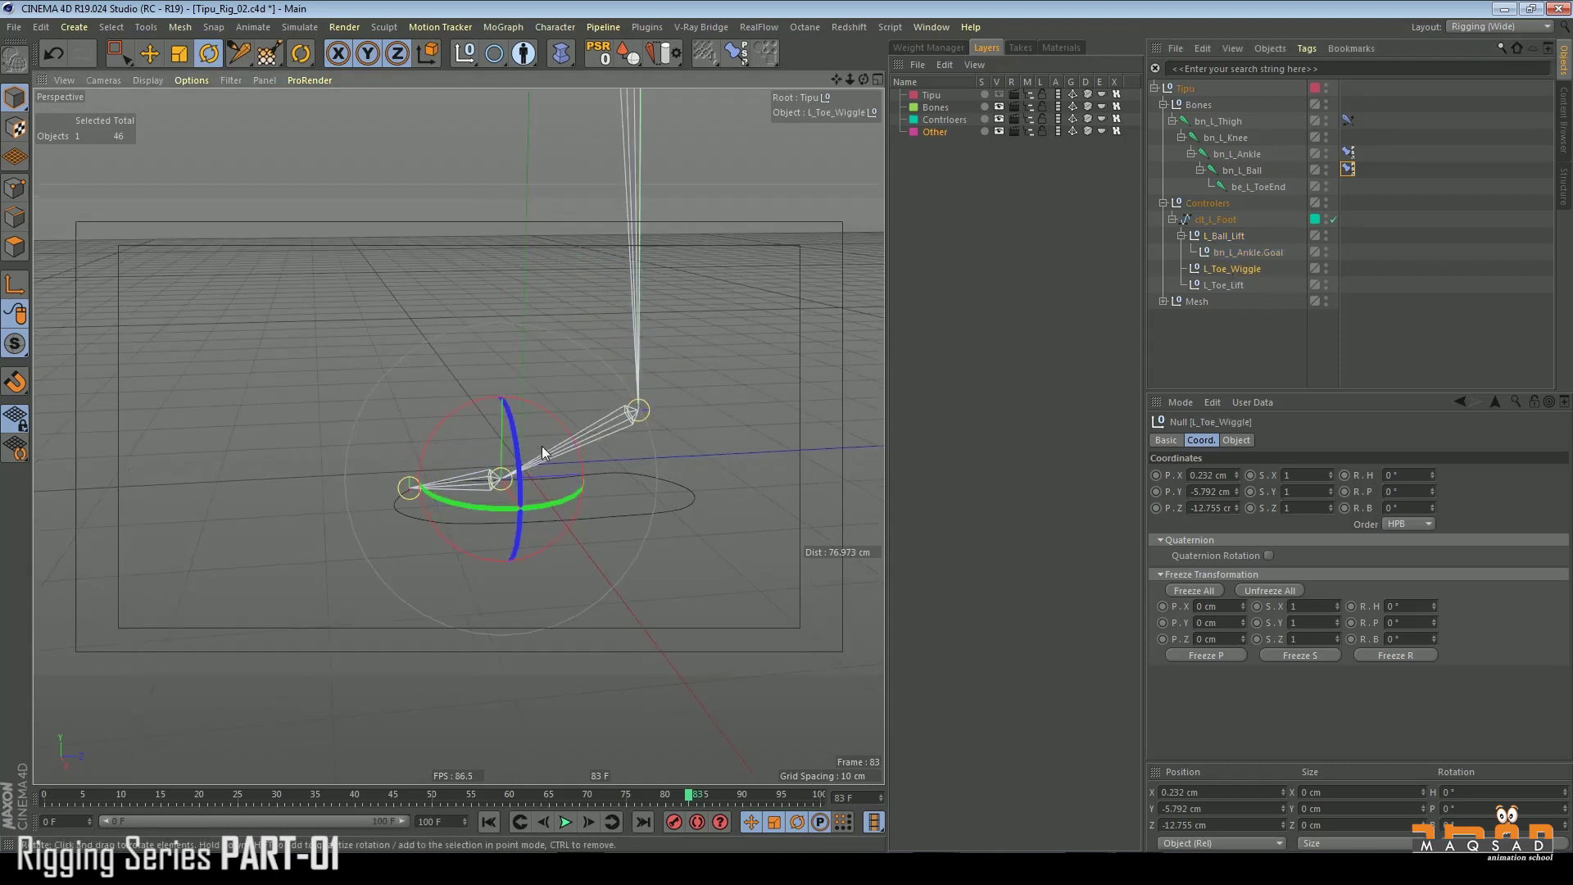
left_click_drag(528, 404, 624, 459)
key("ctrl+z")
- Try nesting L_Ball_Lift and L_Toe_Wiggle under L_Toe_Lift, and undo the nesting
left_click(1181, 235)
left_click(1225, 238)
left_click(1229, 253, "ctrl")
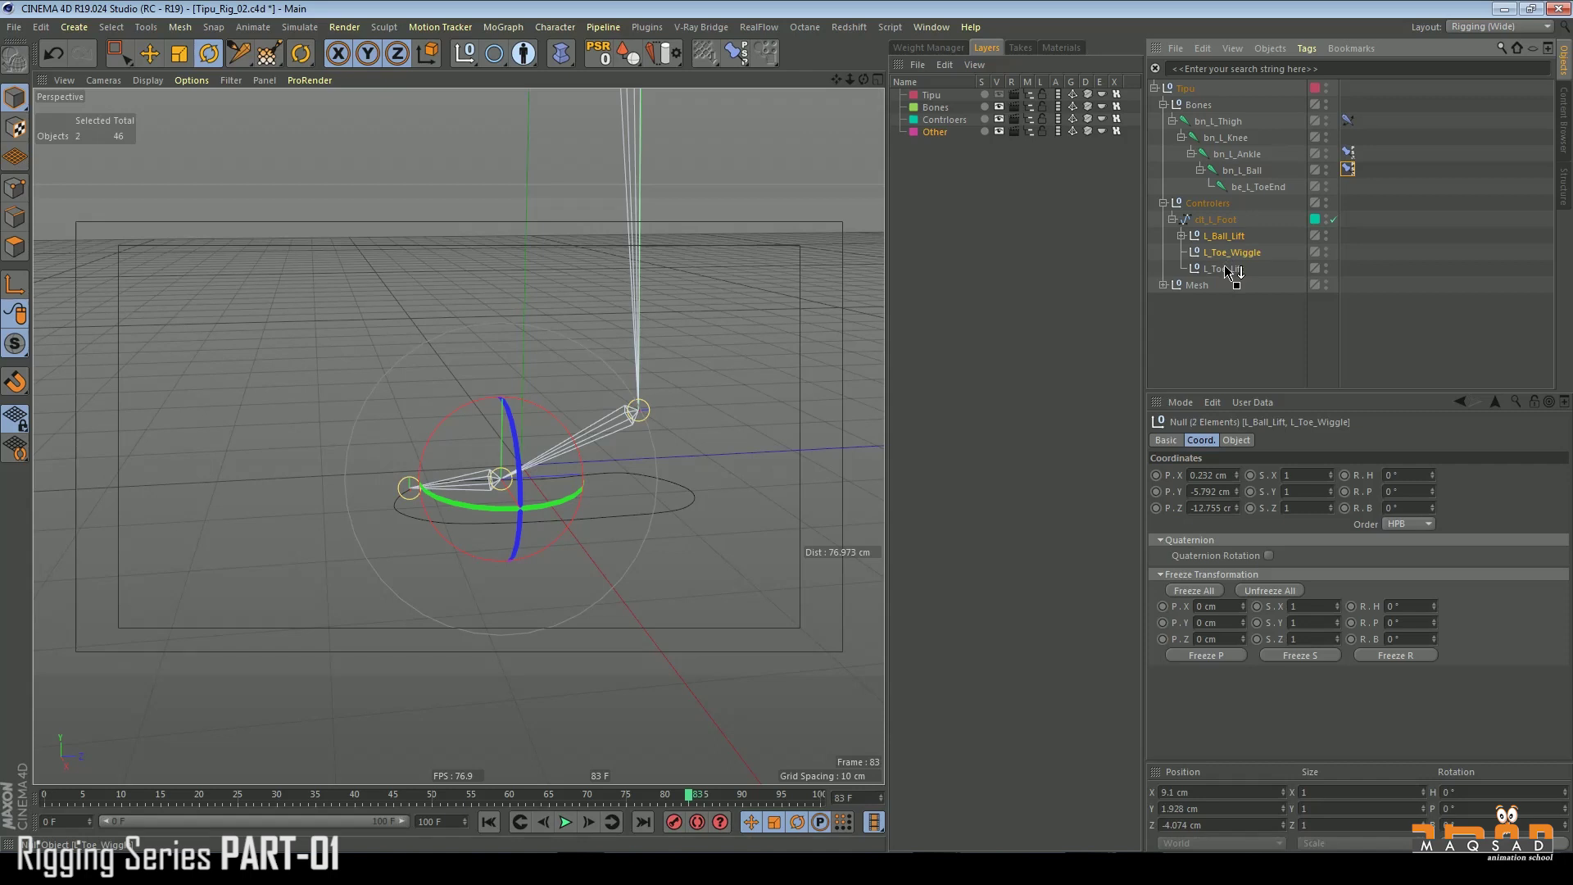
left_click(1225, 237)
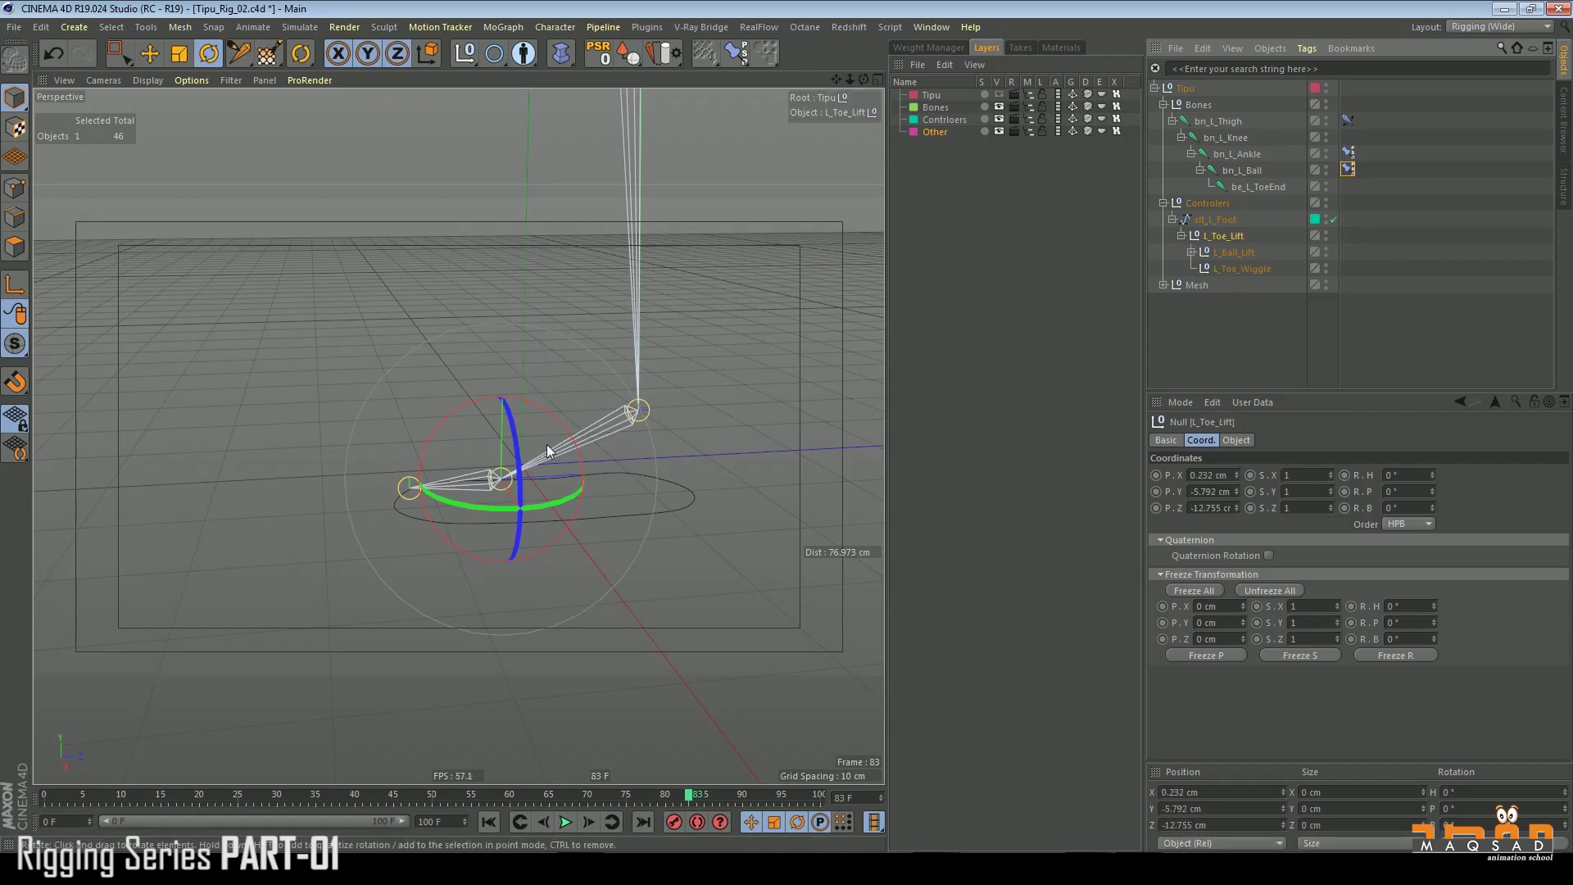
left_click_drag(547, 444, 519, 461, "alt")
key("e")
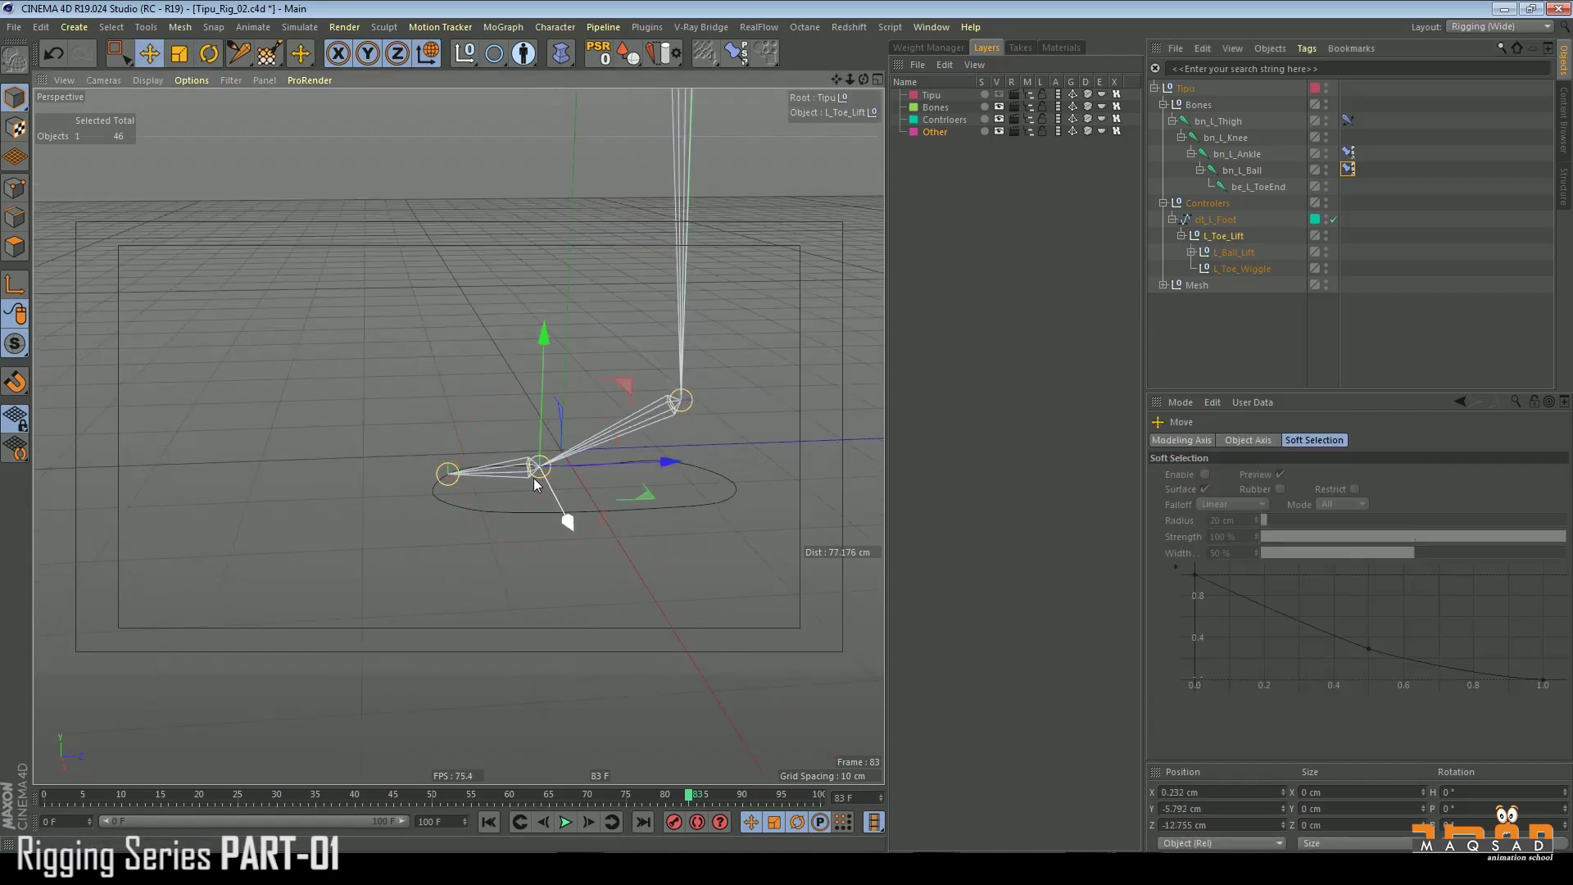
left_click(1227, 237)
key("ctrl+z")
key("ctrl+z")
- Move the L_Toe_Lift null from the ball joint to the toe-end joint, snapping it onto the joint
left_click(1235, 302)
left_click(1227, 269)
scroll(532, 435, "up", 8)
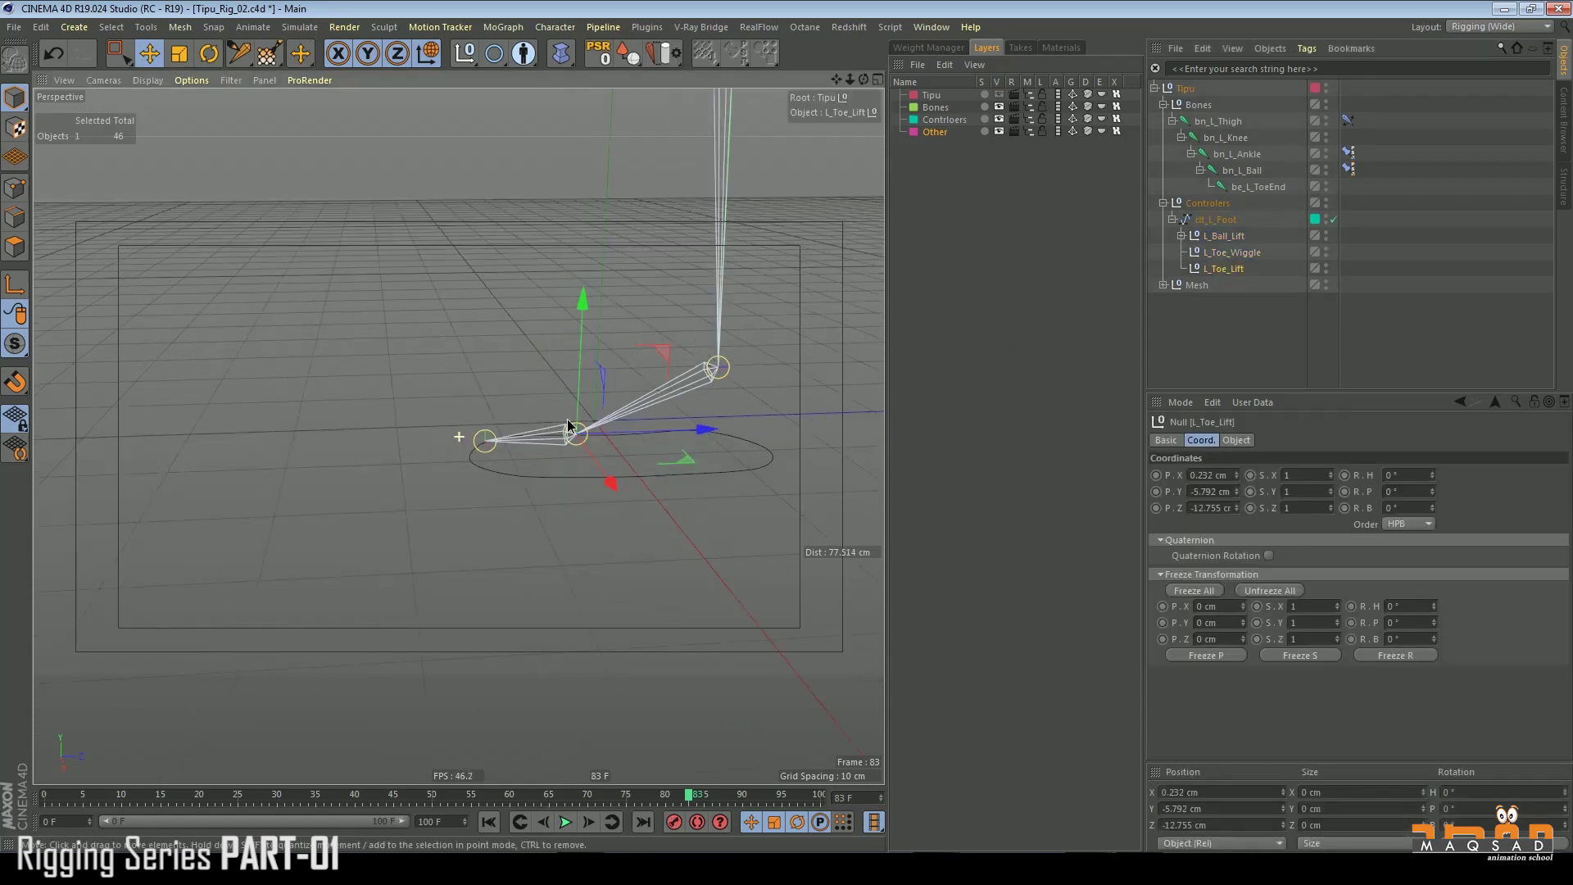
left_click_drag(507, 397, 405, 387, "alt")
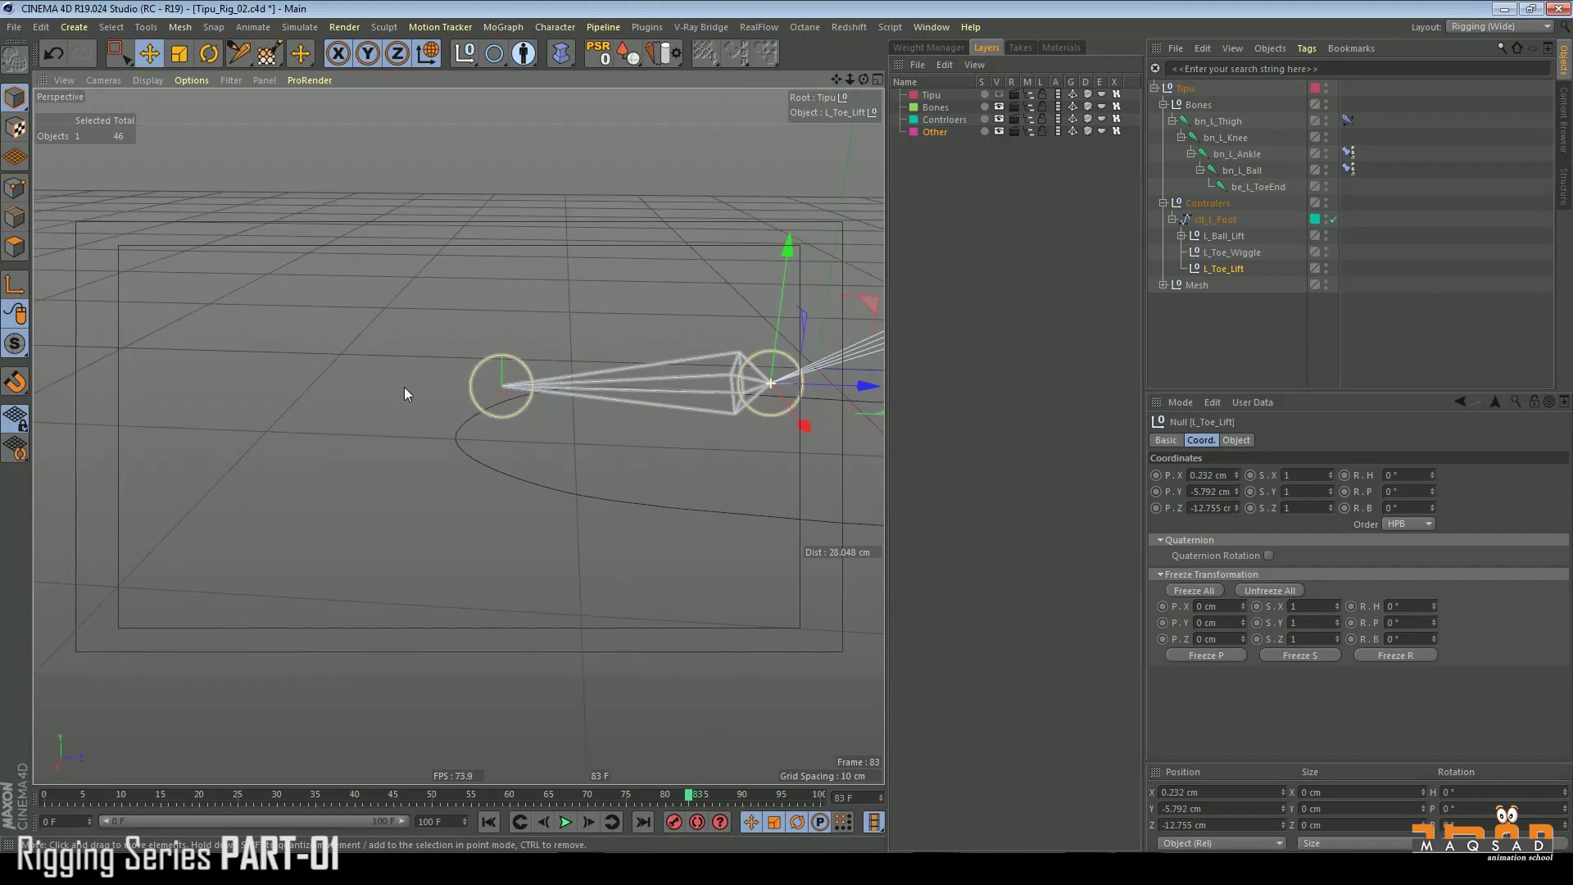
left_click_drag(319, 352, 236, 410, "alt")
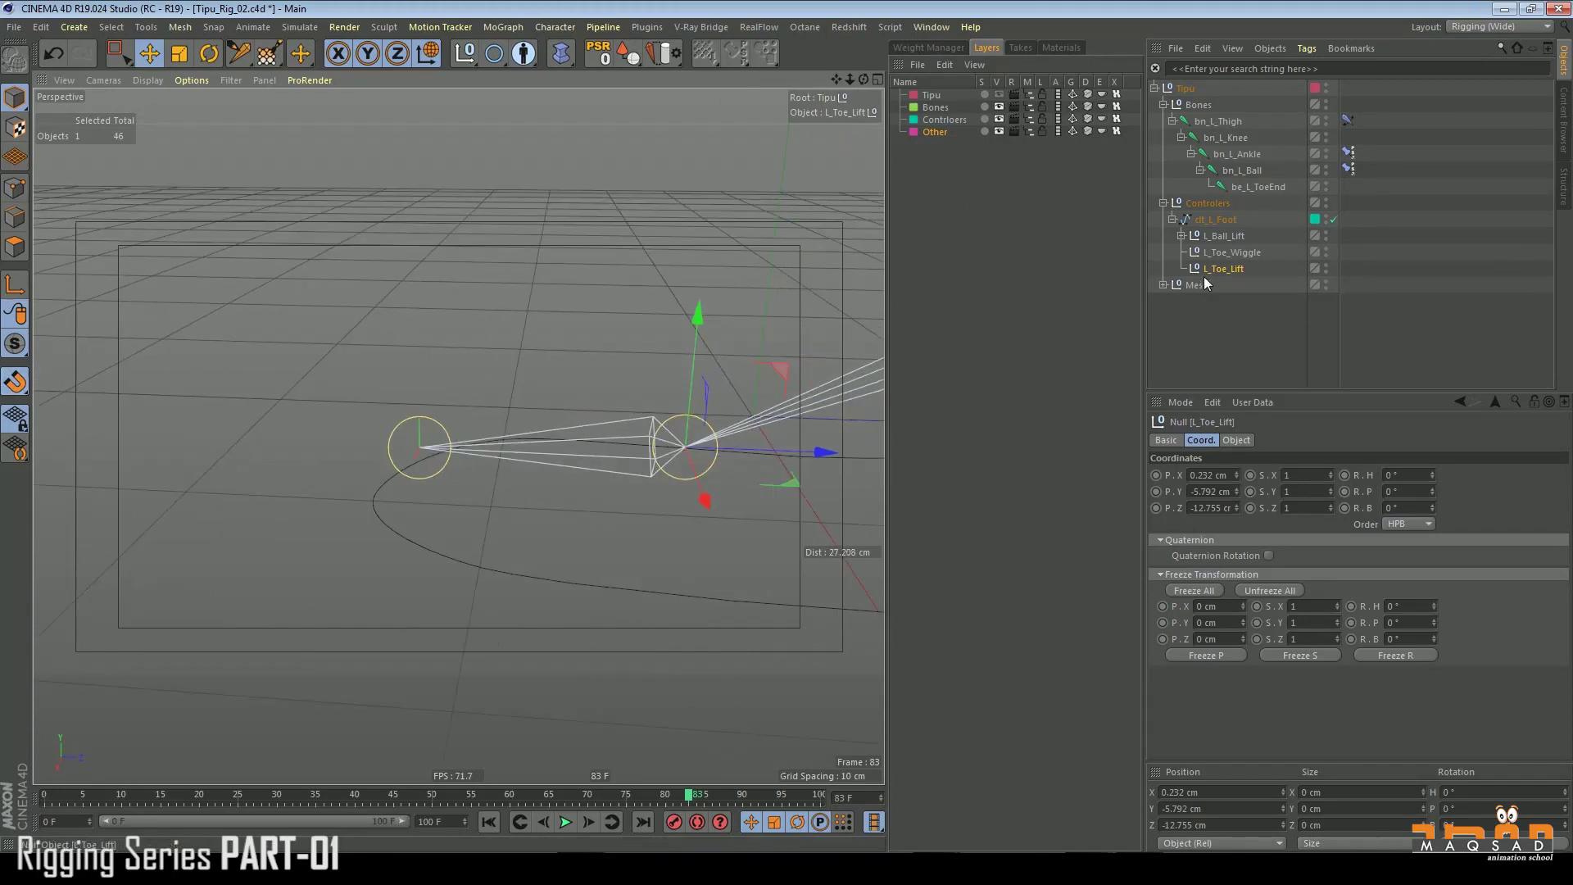
left_click_drag(684, 447, 418, 447)
left_click_drag(458, 385, 430, 439, "alt")
- Nest L_Ball_Lift and L_Toe_Wiggle together under the L_Toe_Lift null
left_click(1232, 236)
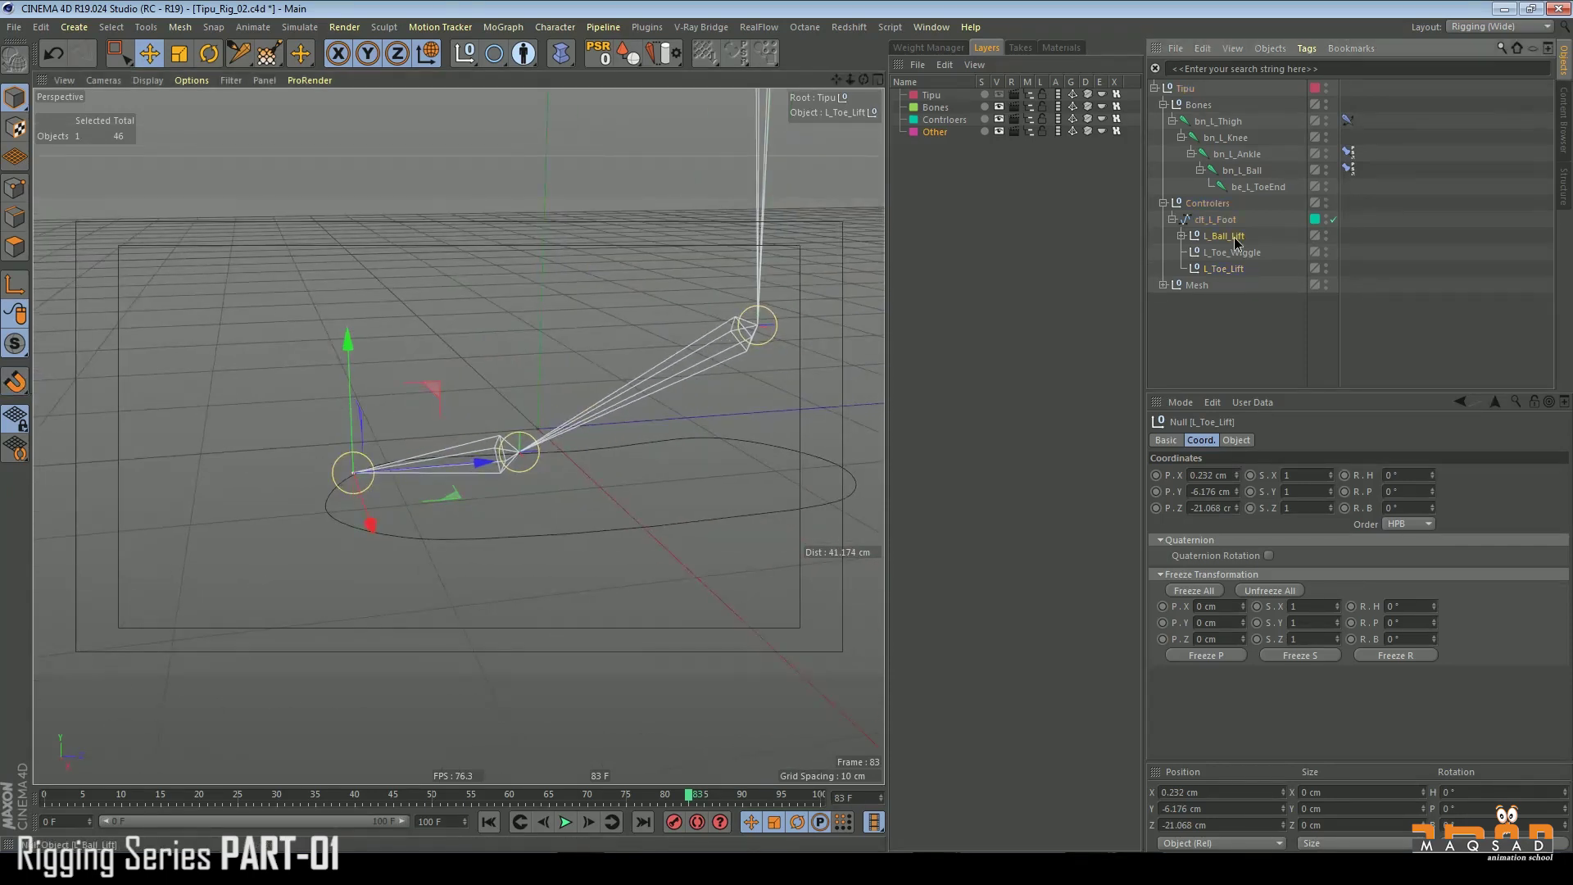
left_click(1238, 253, "ctrl")
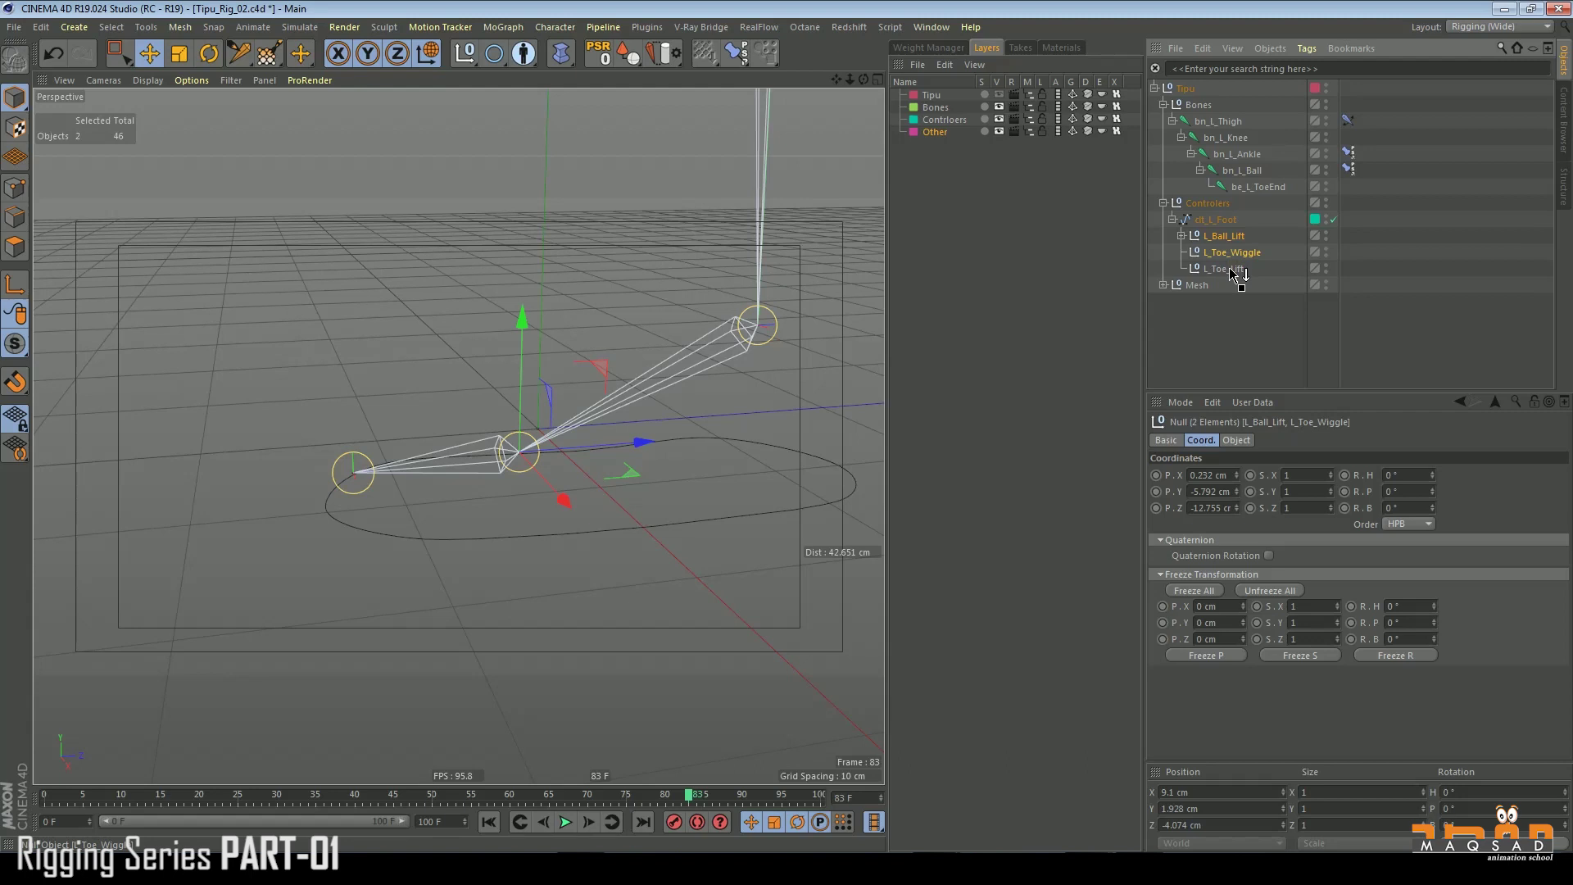
left_click(1227, 235)
scroll(527, 368, "down", 4)
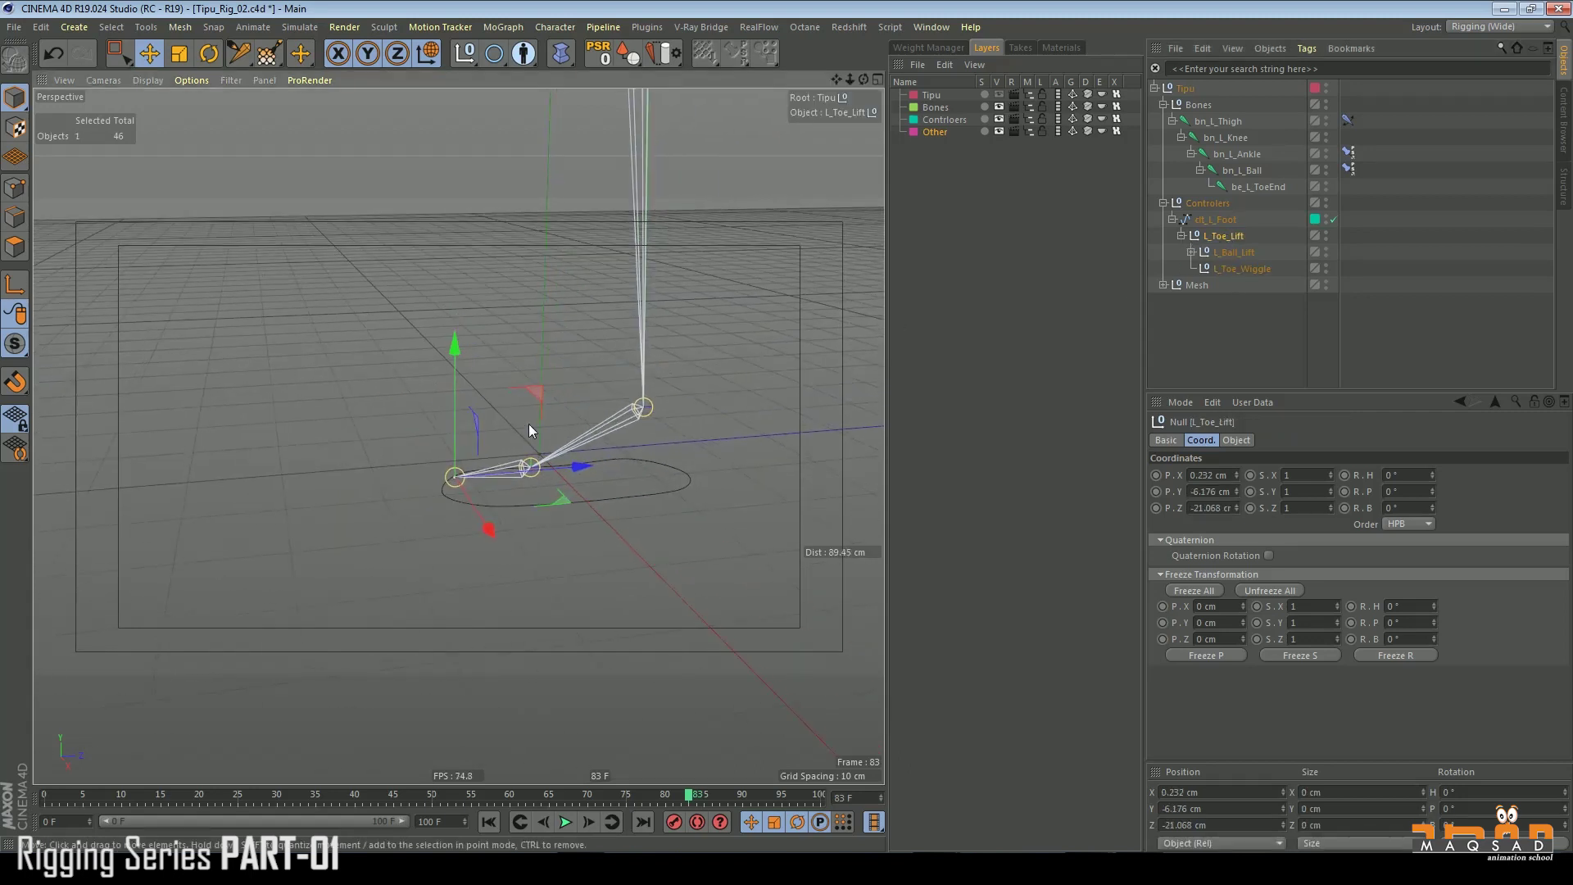
- Test the toe lift by rotating L_Toe_Lift around the toe end, and undo the rotation
key("r")
left_click_drag(506, 404, 446, 410)
key("ctrl+z")
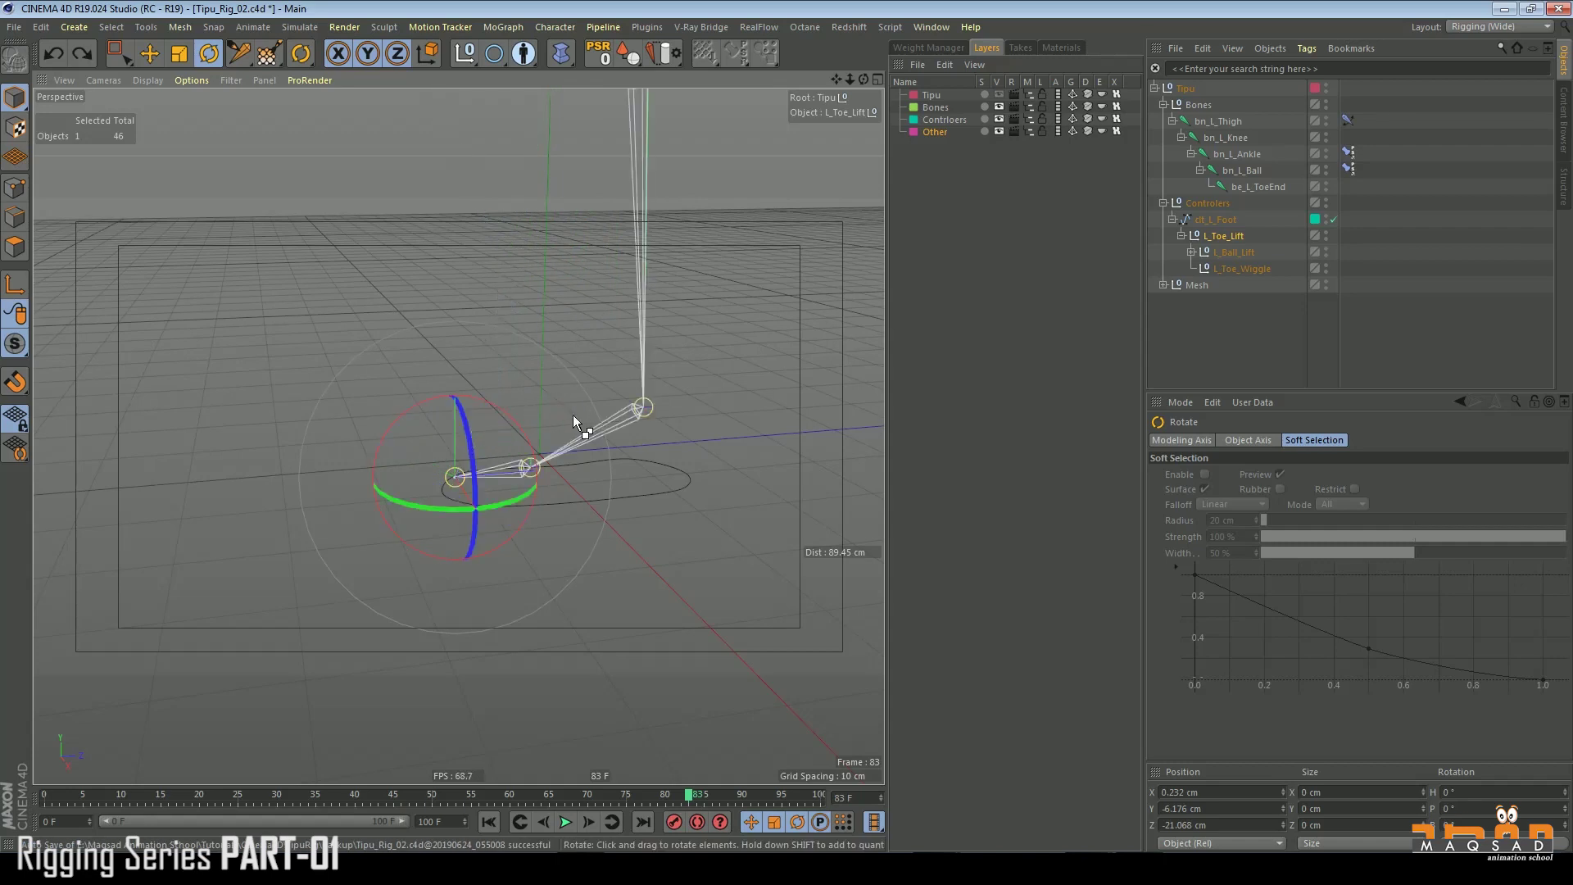
- Test the whole leg by moving the clt_L_Foot controller upward and forward, and undo the move
key("e")
left_click_drag(567, 396, 606, 438, "alt")
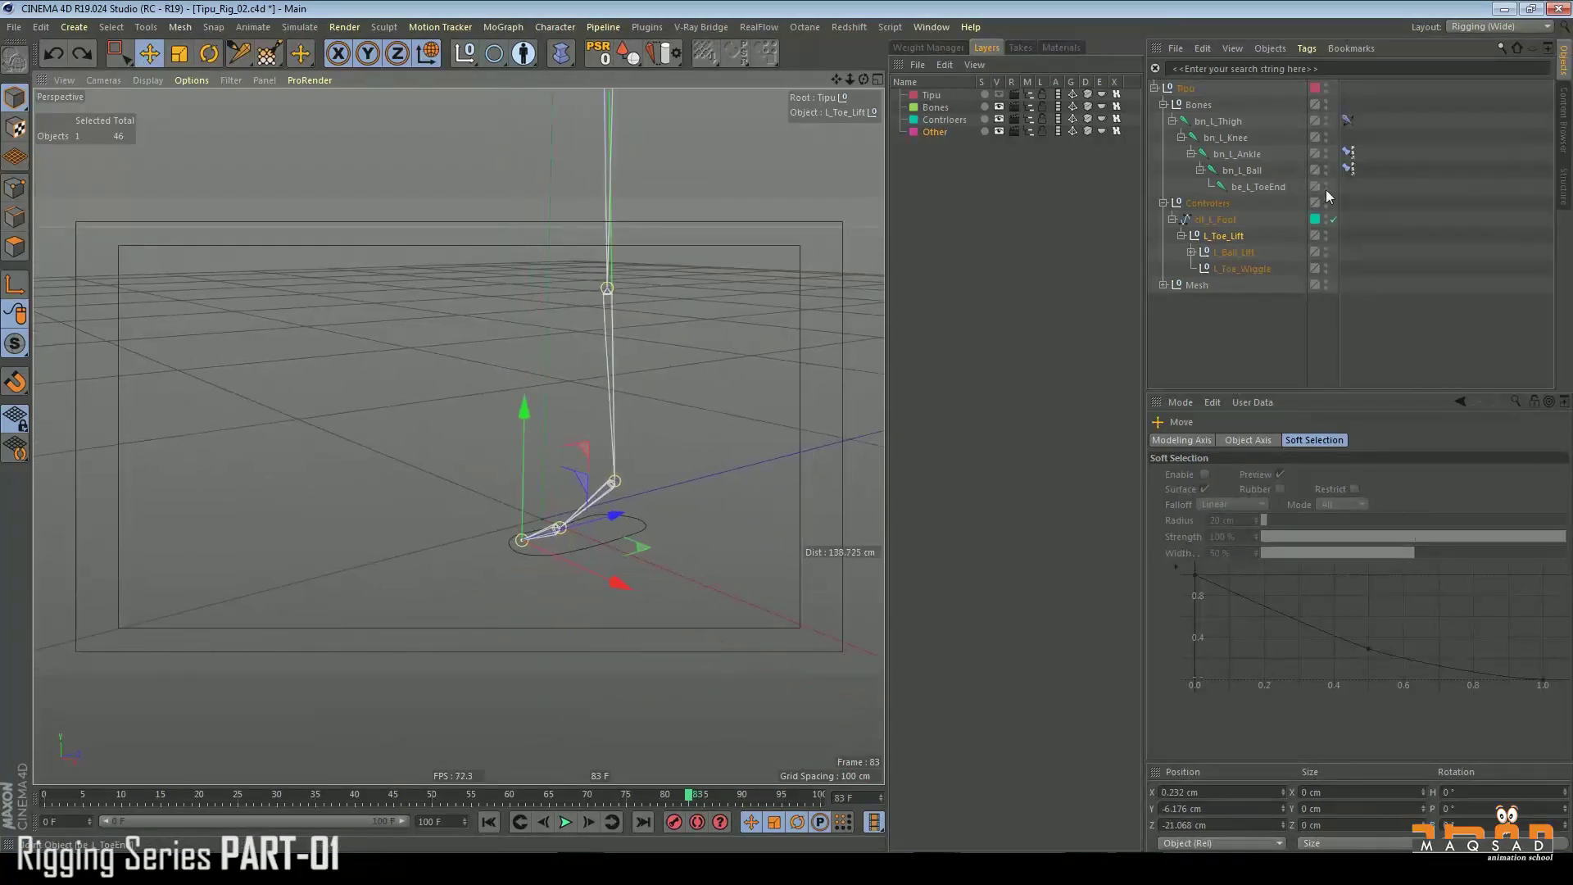
left_click(1219, 223)
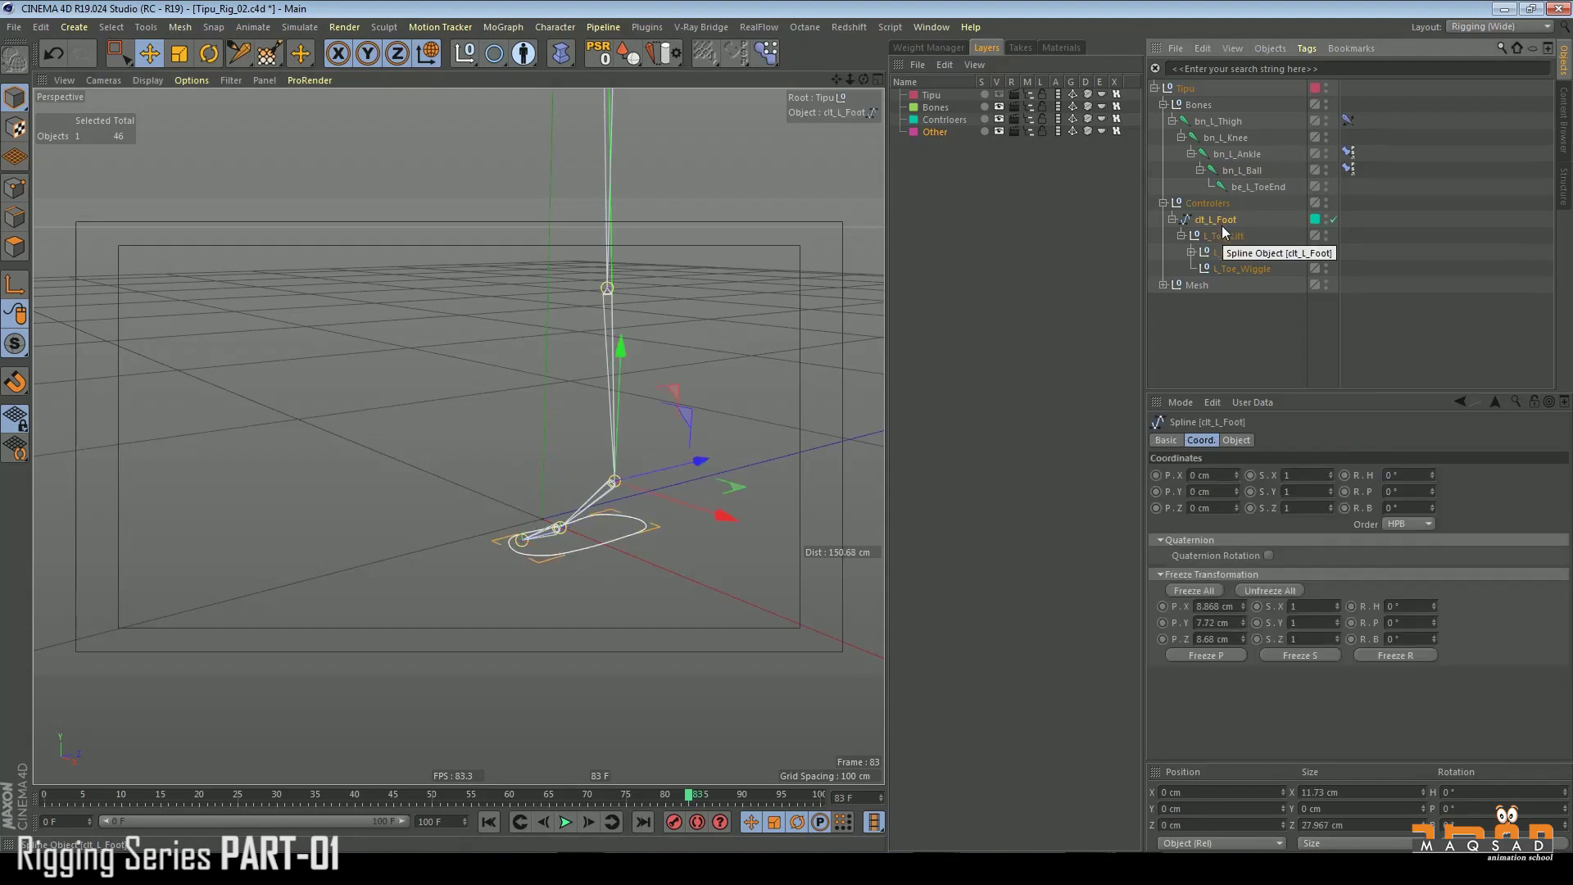
middle_click_drag(772, 396, 752, 335, "alt")
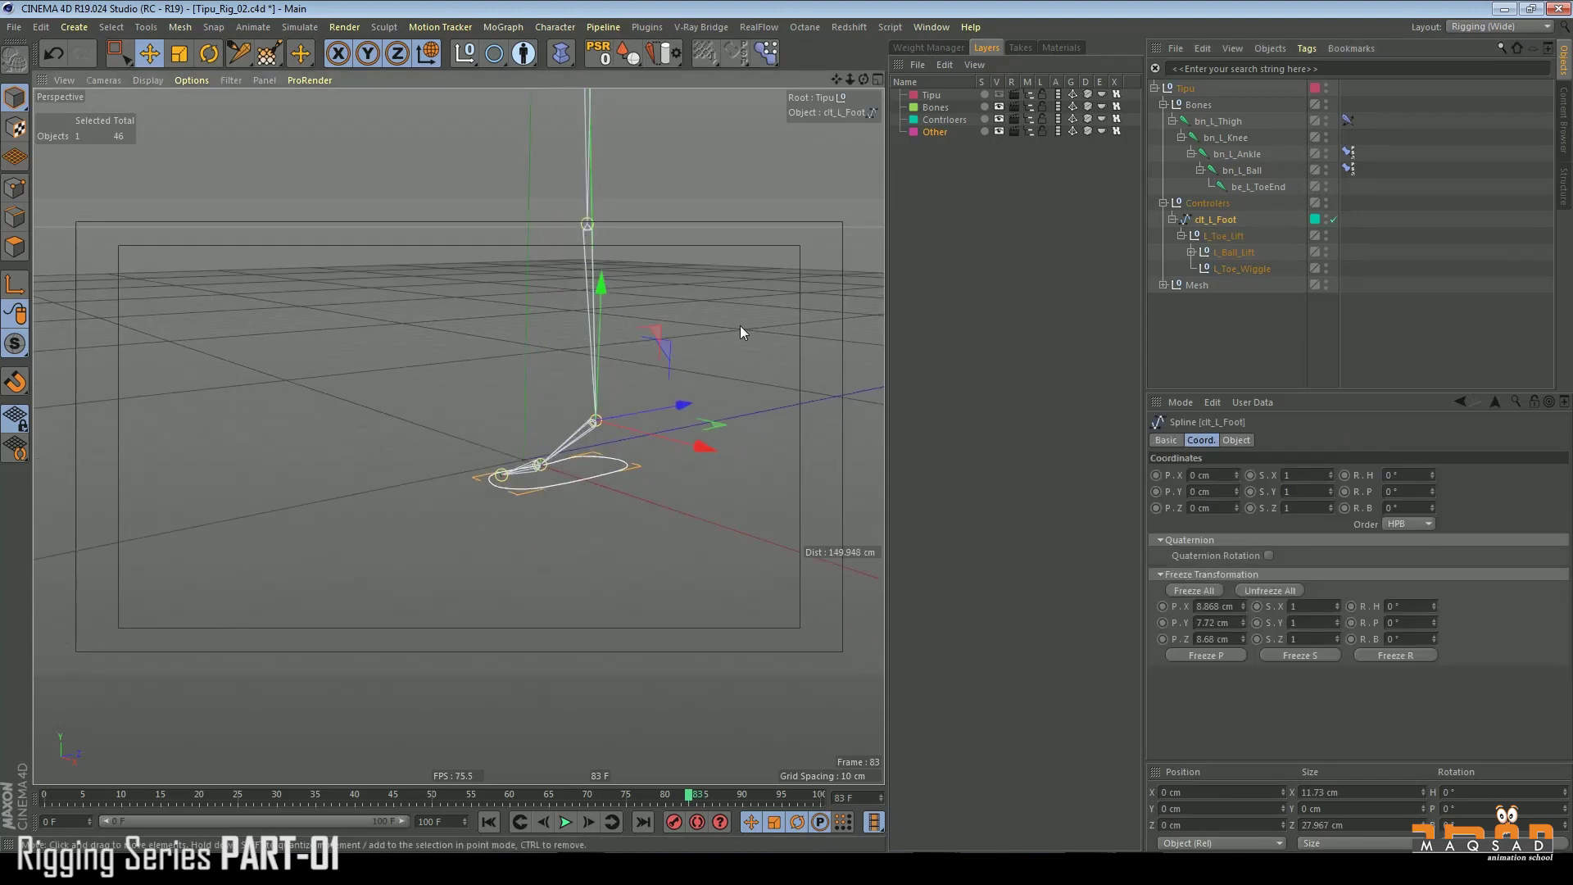
left_click_drag(740, 326, 596, 492, "alt")
left_click_drag(722, 426, 650, 339)
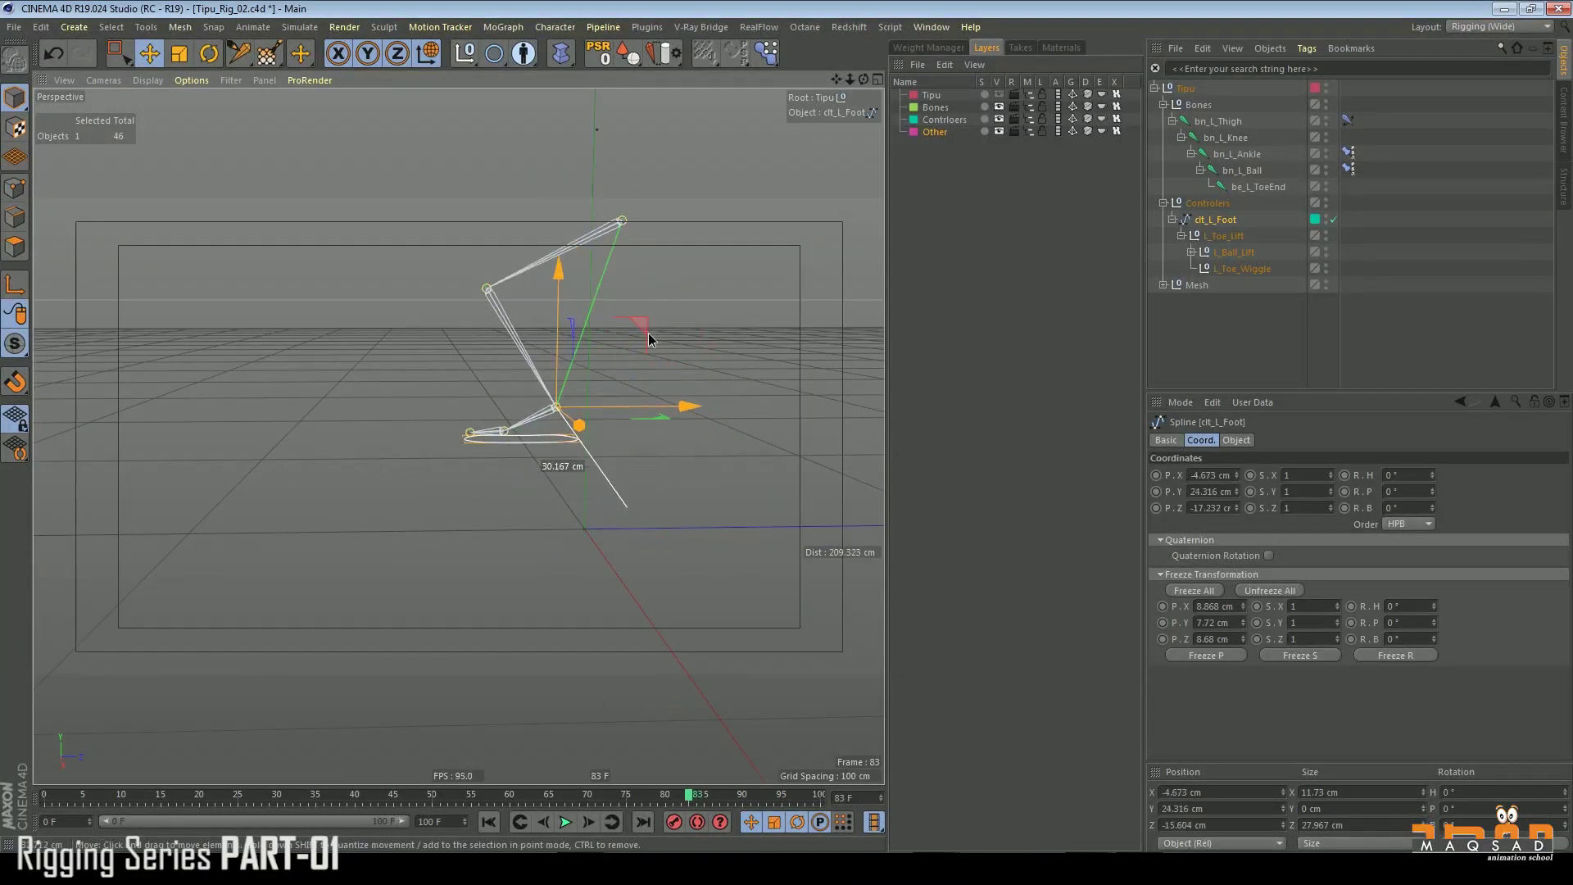
key("ctrl+z")
- Test L_Toe_Lift, L_Ball_Lift and L_Toe_Wiggle one after another by rotating them, undoing each rotation
left_click(1223, 235)
key("r")
left_click_drag(579, 462, 673, 481)
key("ctrl+z")
left_click(1228, 253)
key("ctrl+z")
left_click(1241, 268)
key("ctrl+z")
- Make the Tipu layer visible to show the character mesh around the left foot bones
middle_click_drag(659, 453, 652, 336, "alt")
left_click_drag(682, 419, 869, 390, "alt")
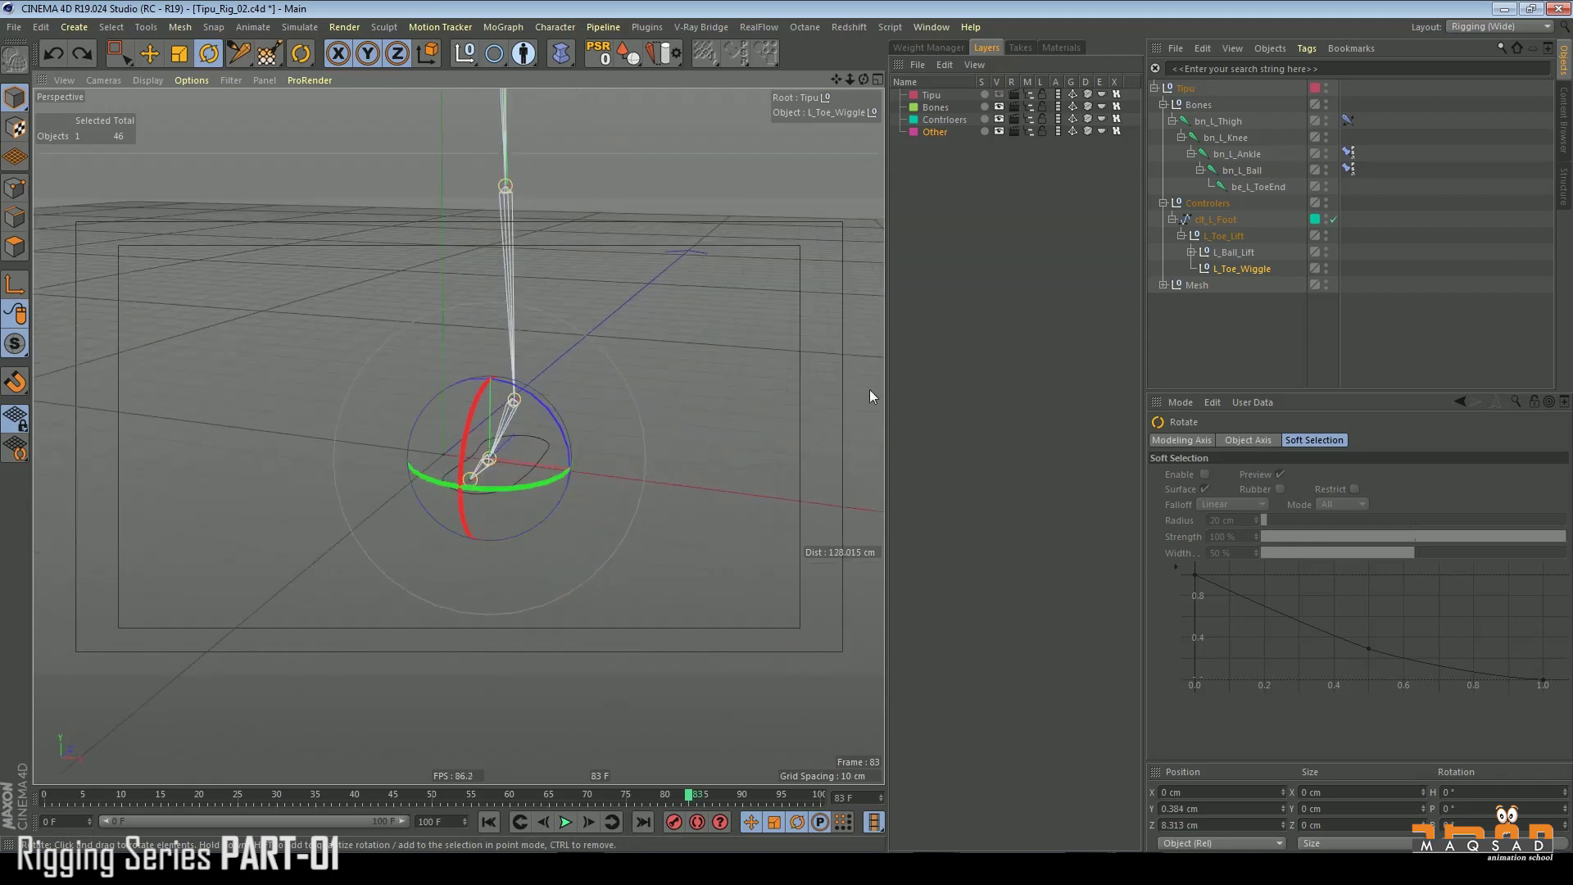
left_click(1201, 286)
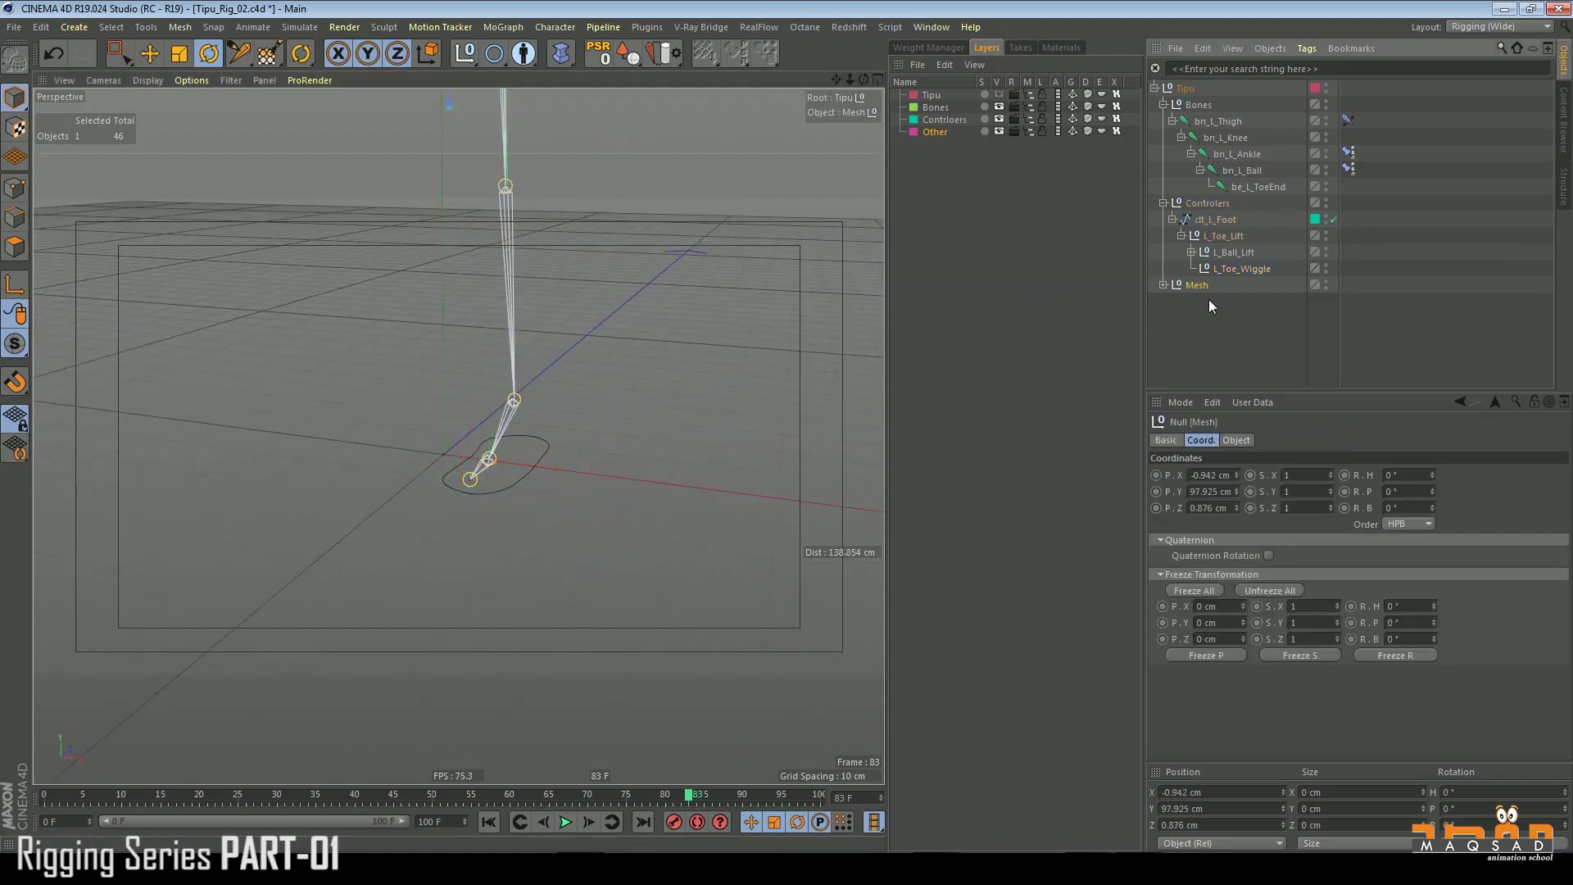
left_click(998, 95)
scroll(632, 452, "up", 4)
left_click_drag(632, 453, 707, 431, "alt")
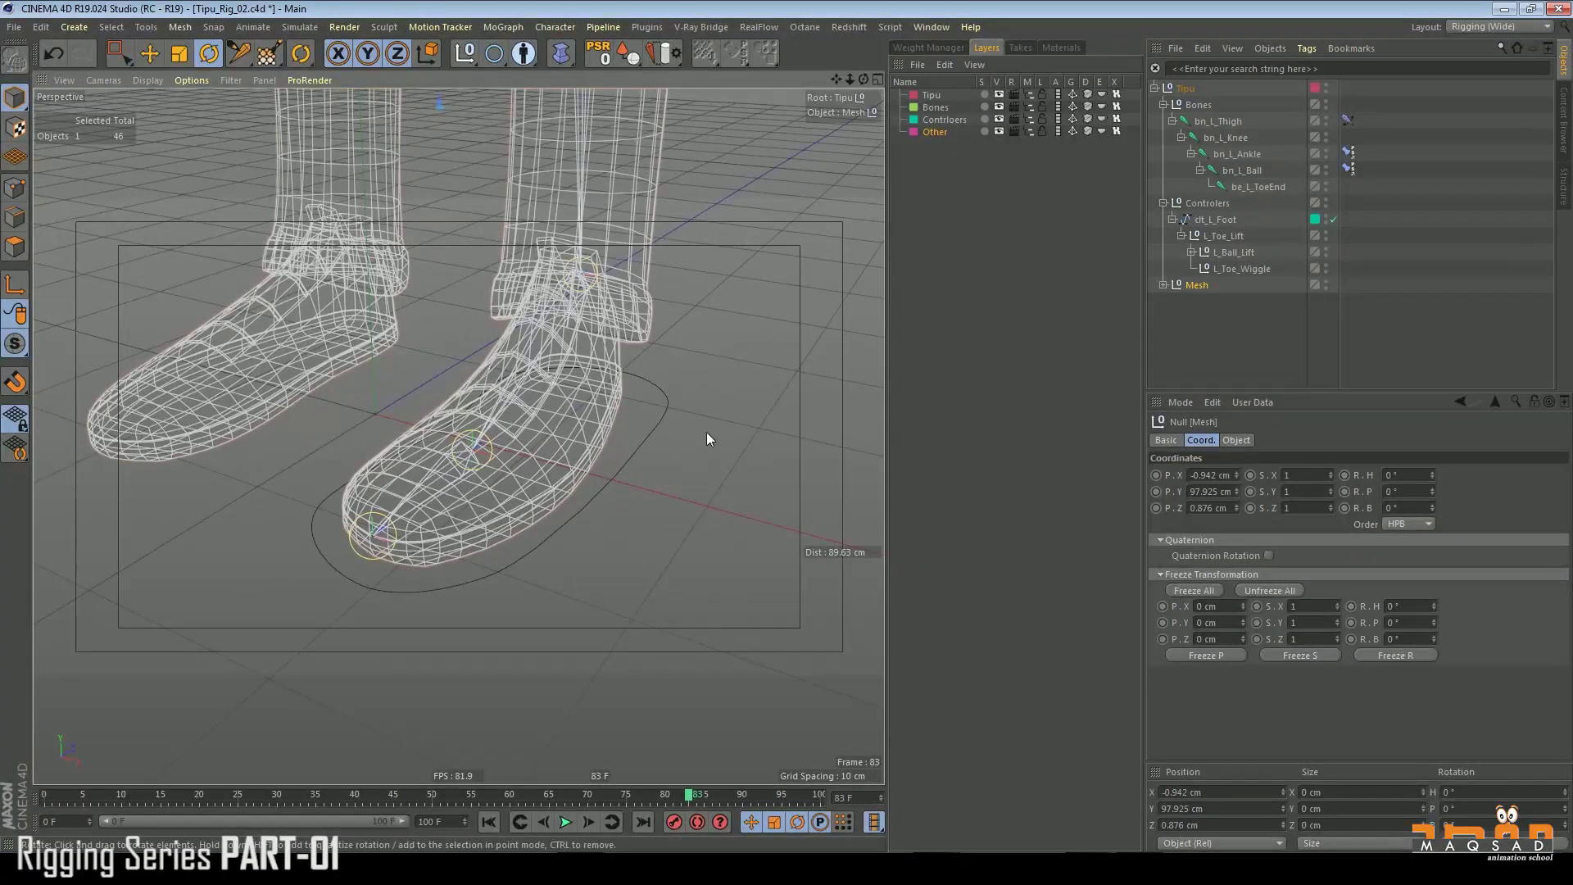
- Collapse the L_Toe_Lift hierarchy, test-rotate L_Toe_Lift sideways against the shoe mesh, and undo the rotation
left_click(1189, 236)
left_click(1182, 235)
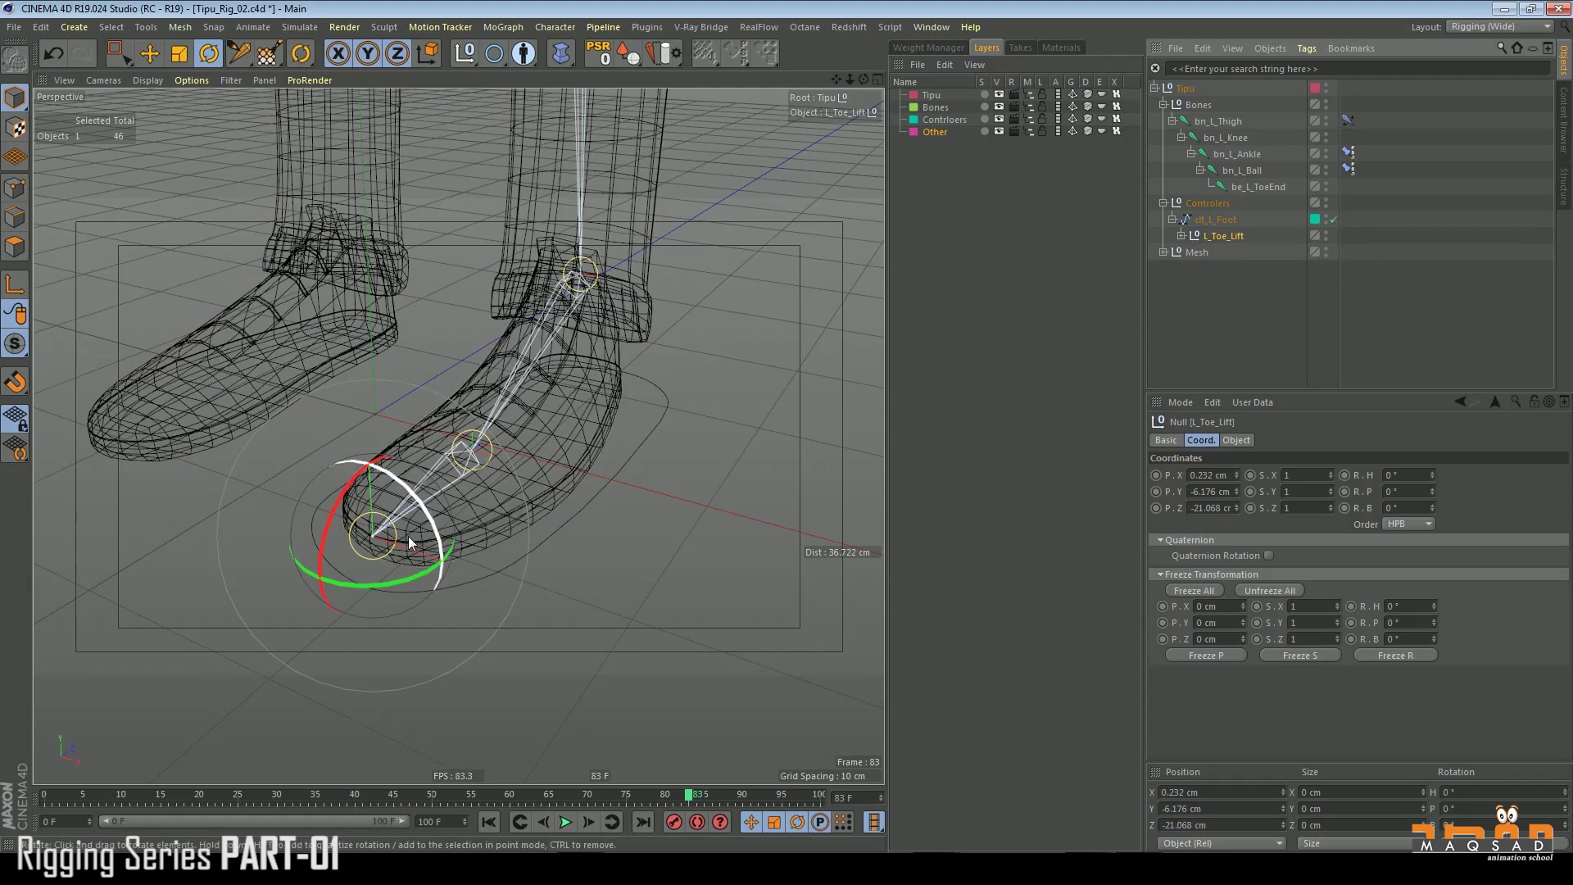
mouse_move(418, 488)
left_mouse_down()
mouse_move(443, 538)
mouse_move(440, 487)
left_mouse_up()
key("ctrl+z")
- Add a new null object to the scene
key("e")
key("r")
left_click_drag(553, 431, 442, 317, "alt")
left_click_drag(461, 58, 508, 82)
key("e")
key("r")
- Snap the new null to the outer edge of the left shoe's sole at about X 13.861, Y 0.085, Z -2.467 cm, and restore shaded display
mouse_move(612, 411)
left_mouse_down("alt")
mouse_move(556, 420)
mouse_move(582, 442)
mouse_move(637, 423)
left_mouse_up("alt")
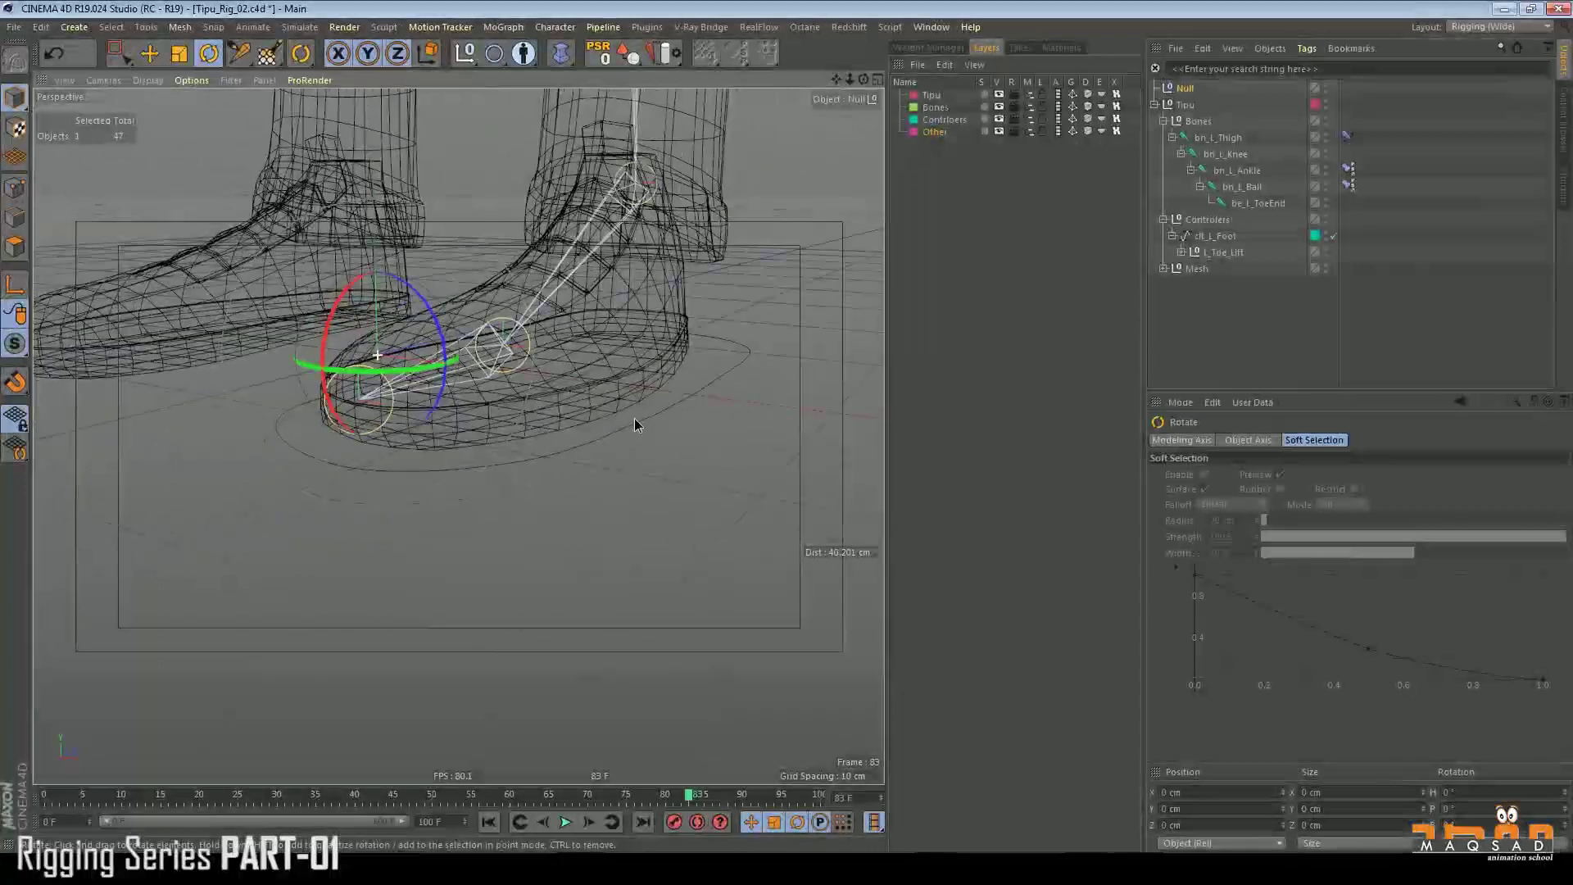
scroll(637, 424, "up", 3)
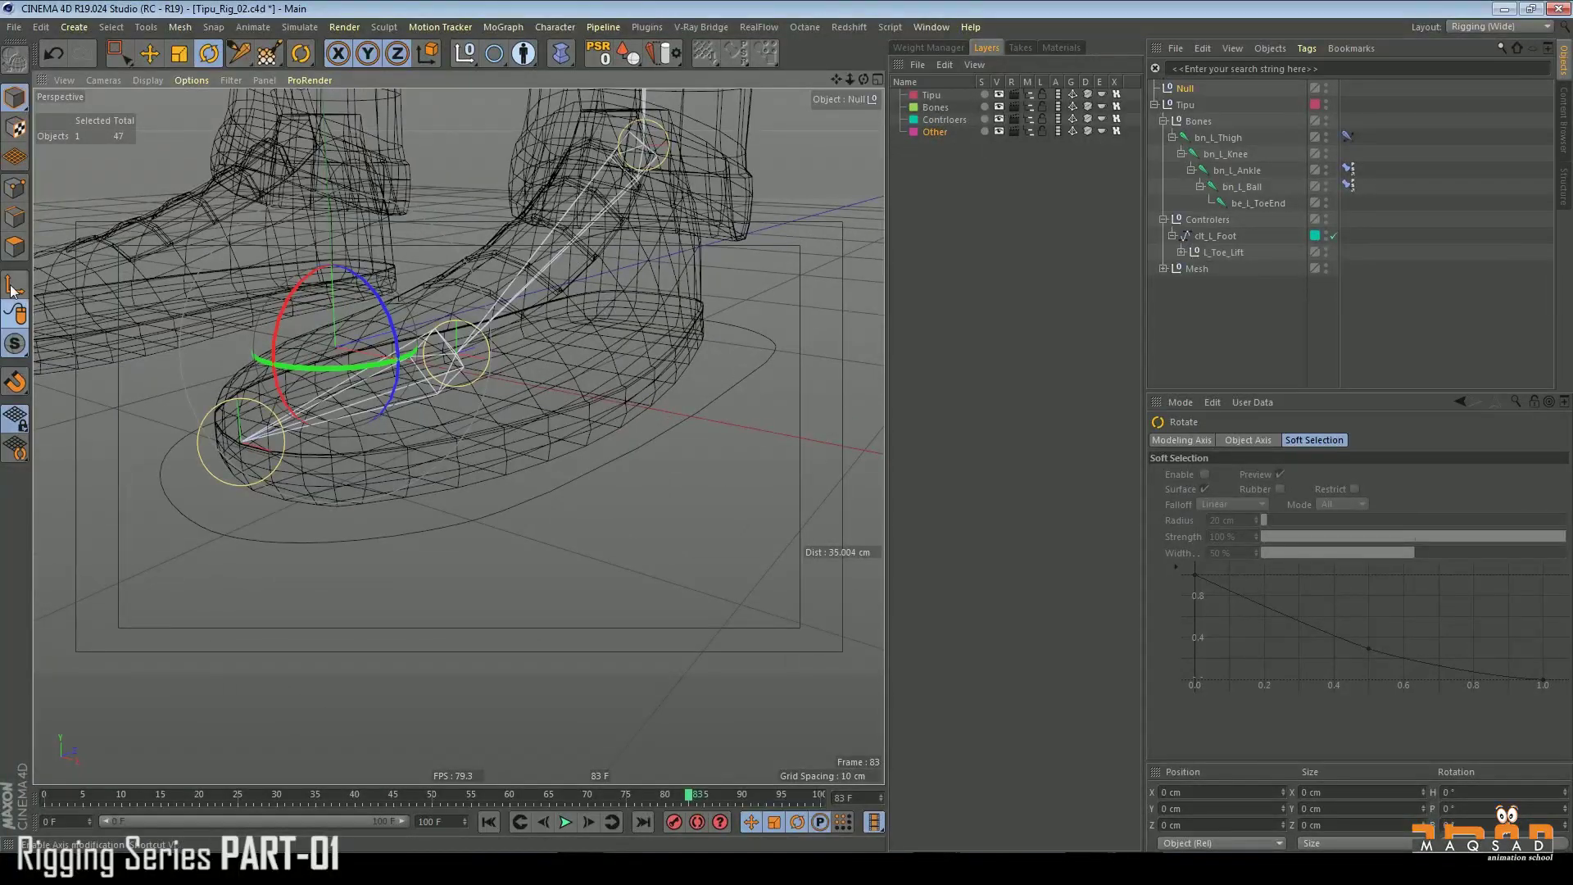
left_click(13, 286)
left_click_drag(611, 451, 484, 529, "alt")
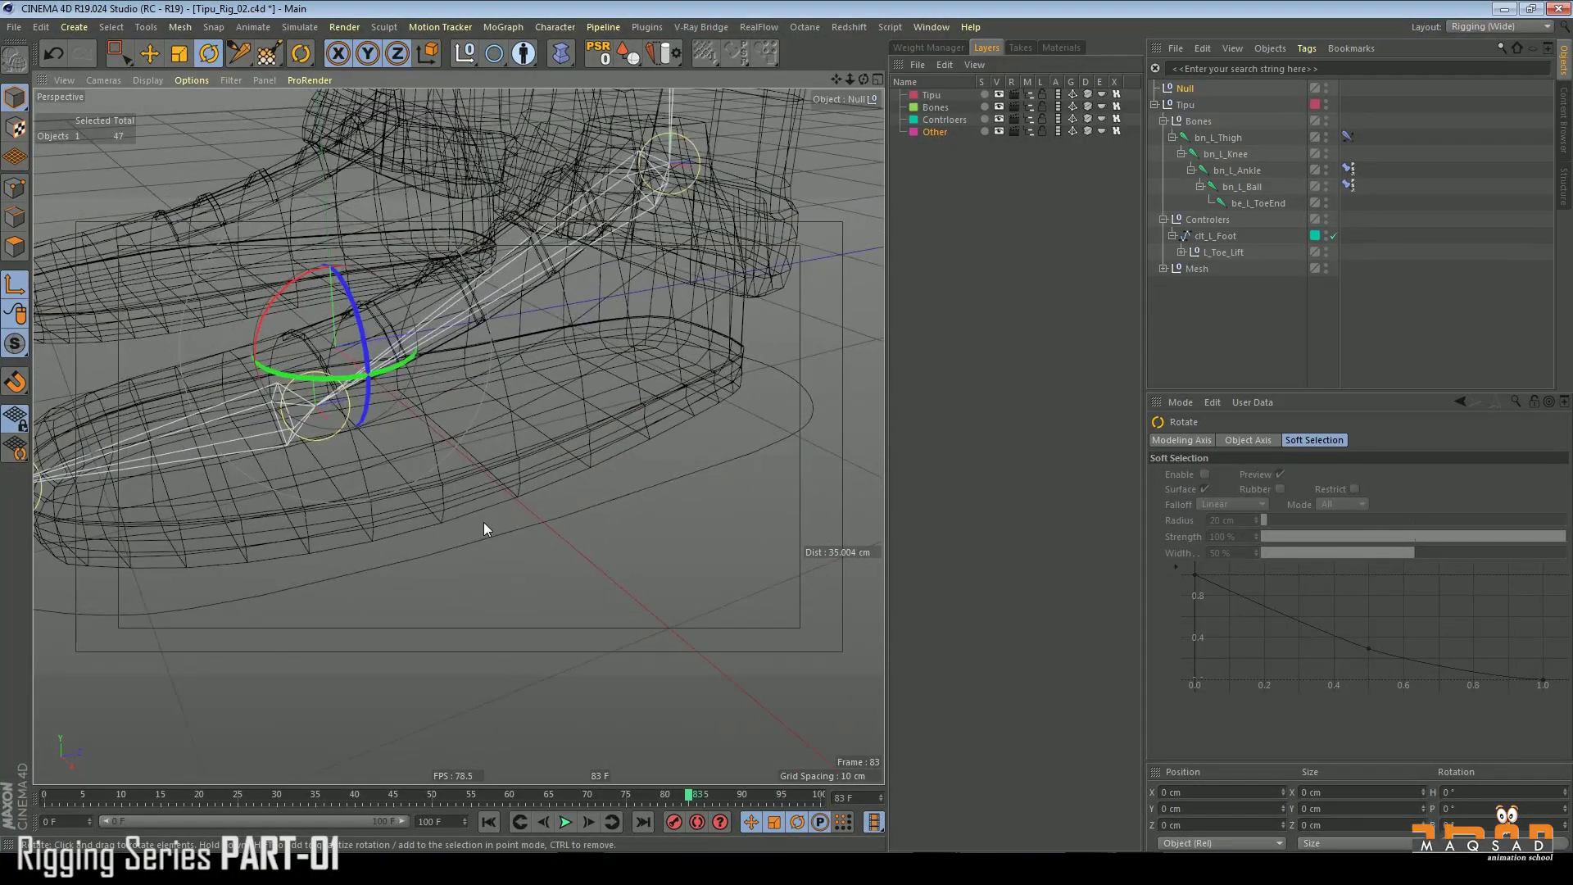
key("ctrl+z")
left_click(151, 54)
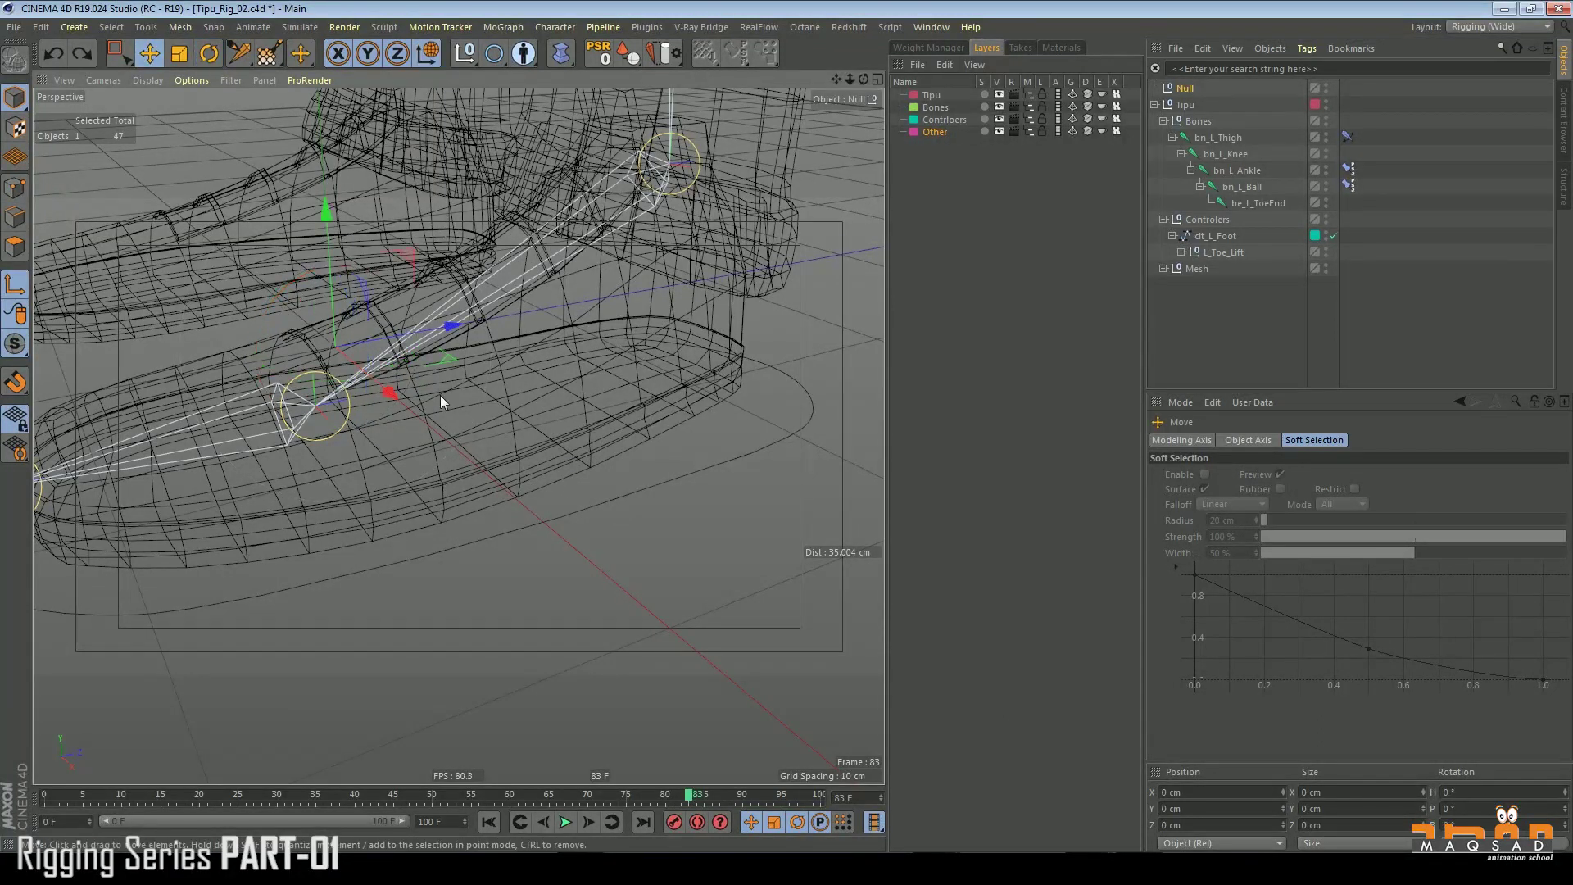
left_click_drag(520, 513, 440, 526)
left_click(15, 382)
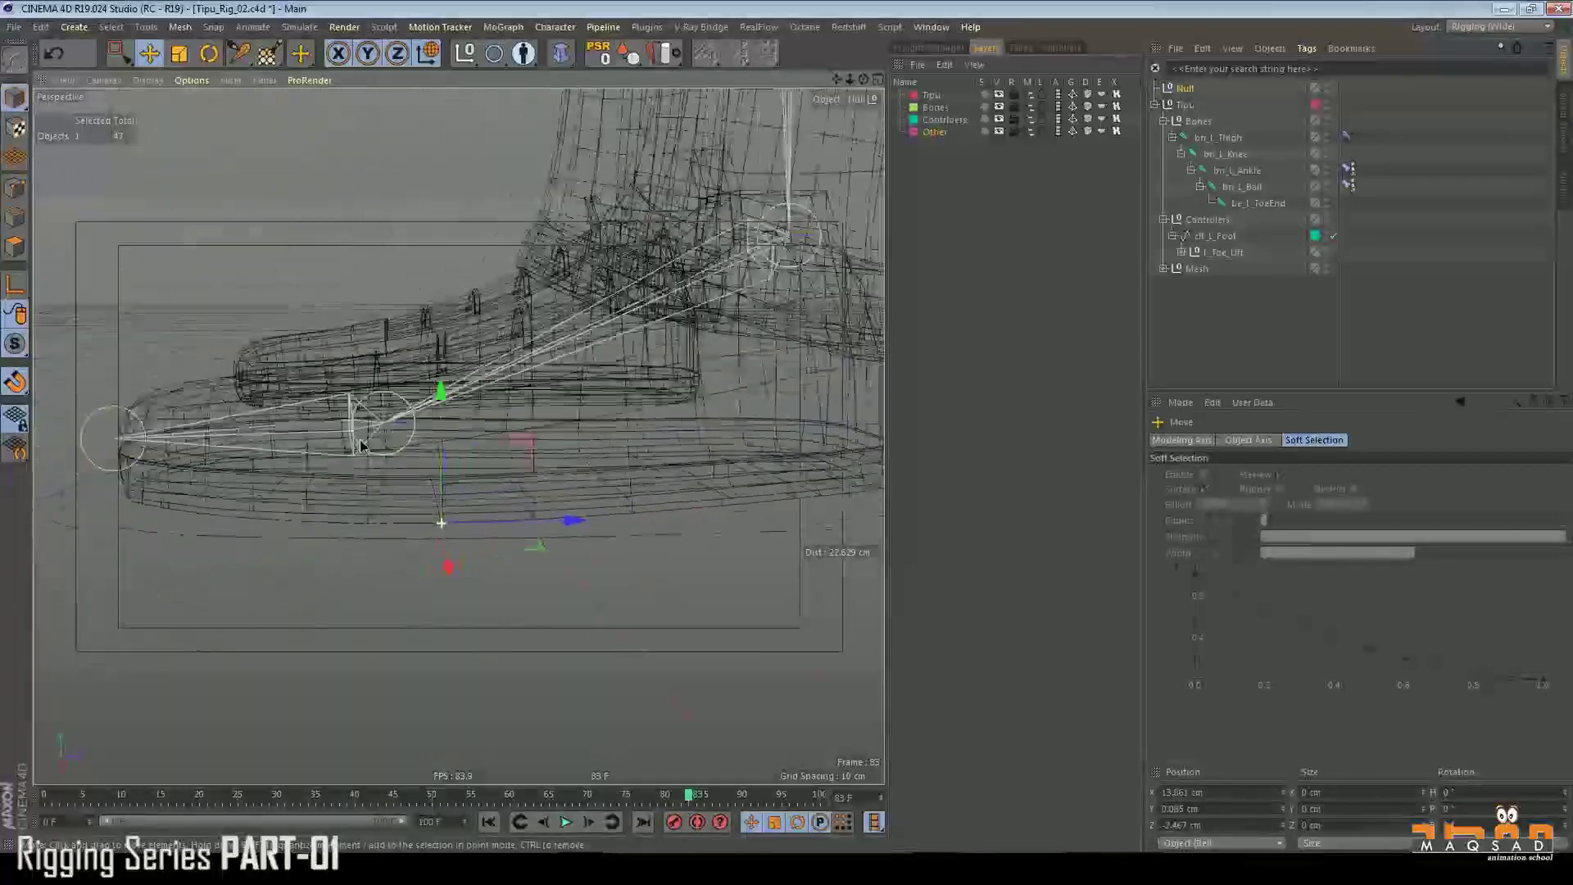
mouse_move(360, 446)
left_mouse_down("alt")
mouse_move(449, 593)
mouse_move(518, 472)
mouse_move(467, 451)
mouse_move(501, 429)
mouse_move(409, 422)
mouse_move(683, 404)
mouse_move(674, 454)
mouse_move(662, 449)
mouse_move(680, 438)
left_mouse_up("alt")
key("n")
key("a")
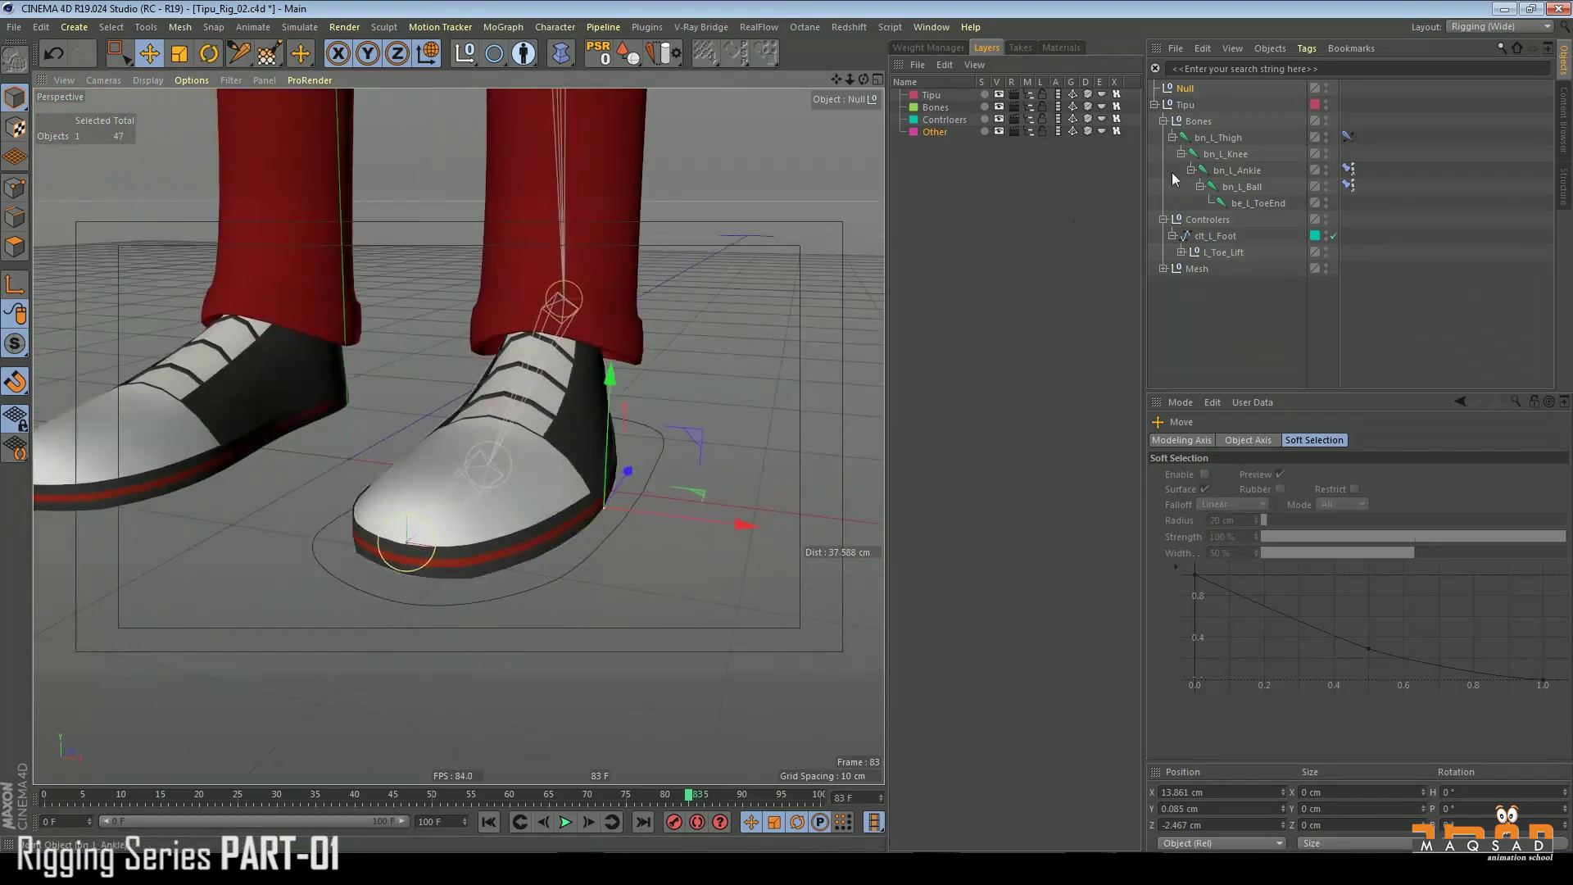
- Nest the new null under clt_L_Foot and make L_Toe_Lift a child of that null
left_click_drag(1185, 89, 1204, 113)
left_click_drag(1237, 241, 1212, 238)
left_click(1224, 252)
left_click(1214, 238)
- Rename the null between clt_L_Foot and L_Toe_Lift as L_Shoe_Bank_L
double_click(1218, 237)
type("L_Sho")
type("e")
type("_Ban")
type("k")
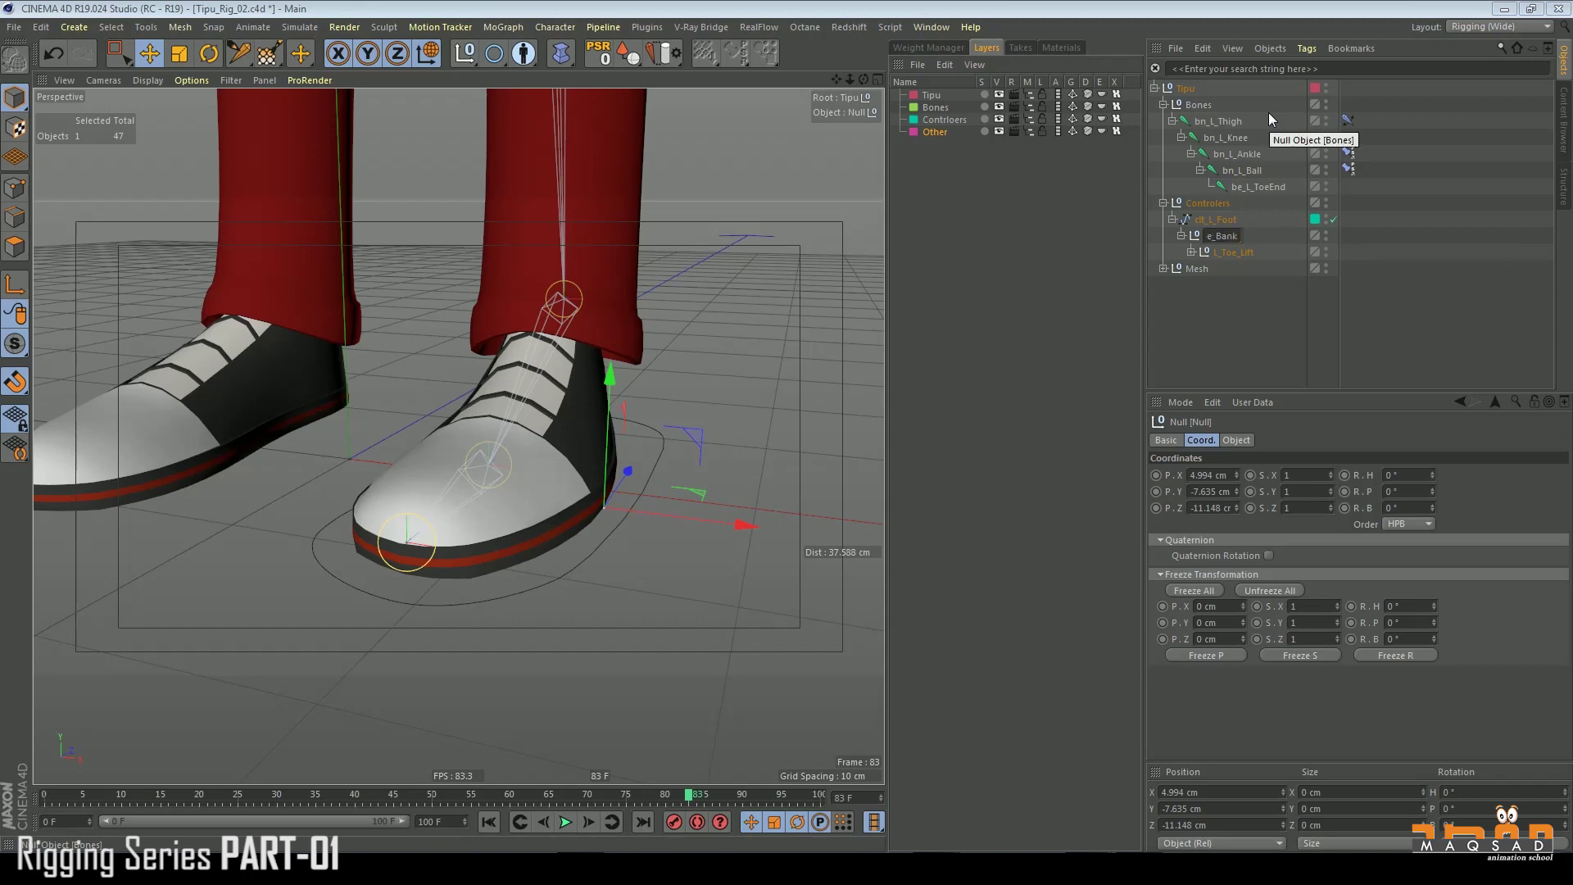
type("_L")
key("Return")
- Test-rotate L_Shoe_Bank_L to bank the left foot outward, and undo the rotation
left_click_drag(693, 444, 720, 484, "alt")
key("r")
key("ctrl+z")
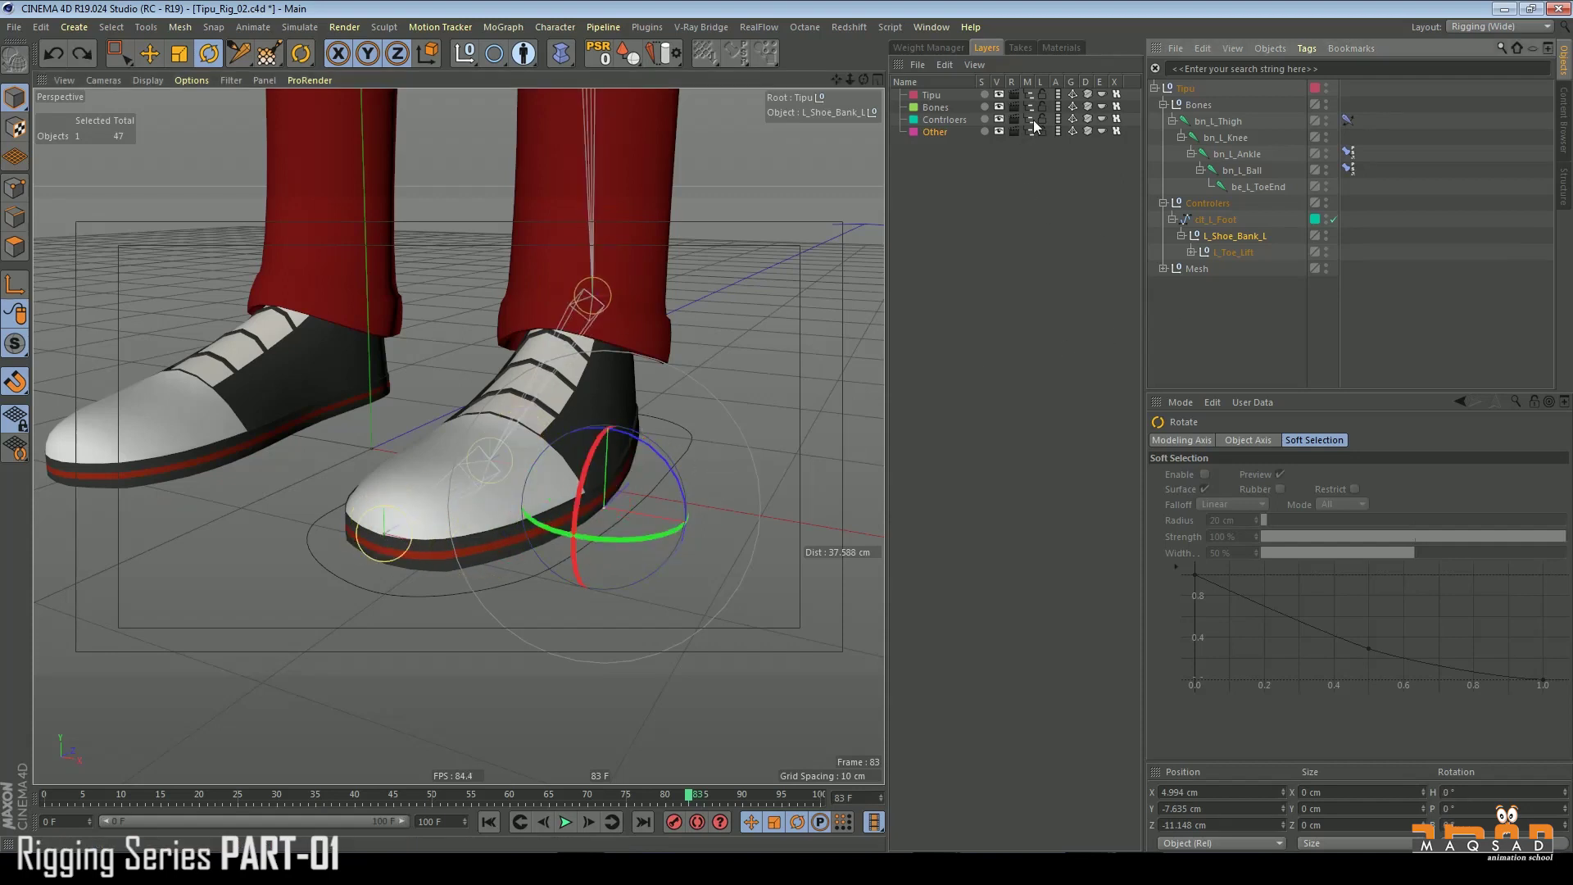
left_click_drag(779, 393, 656, 424, "alt")
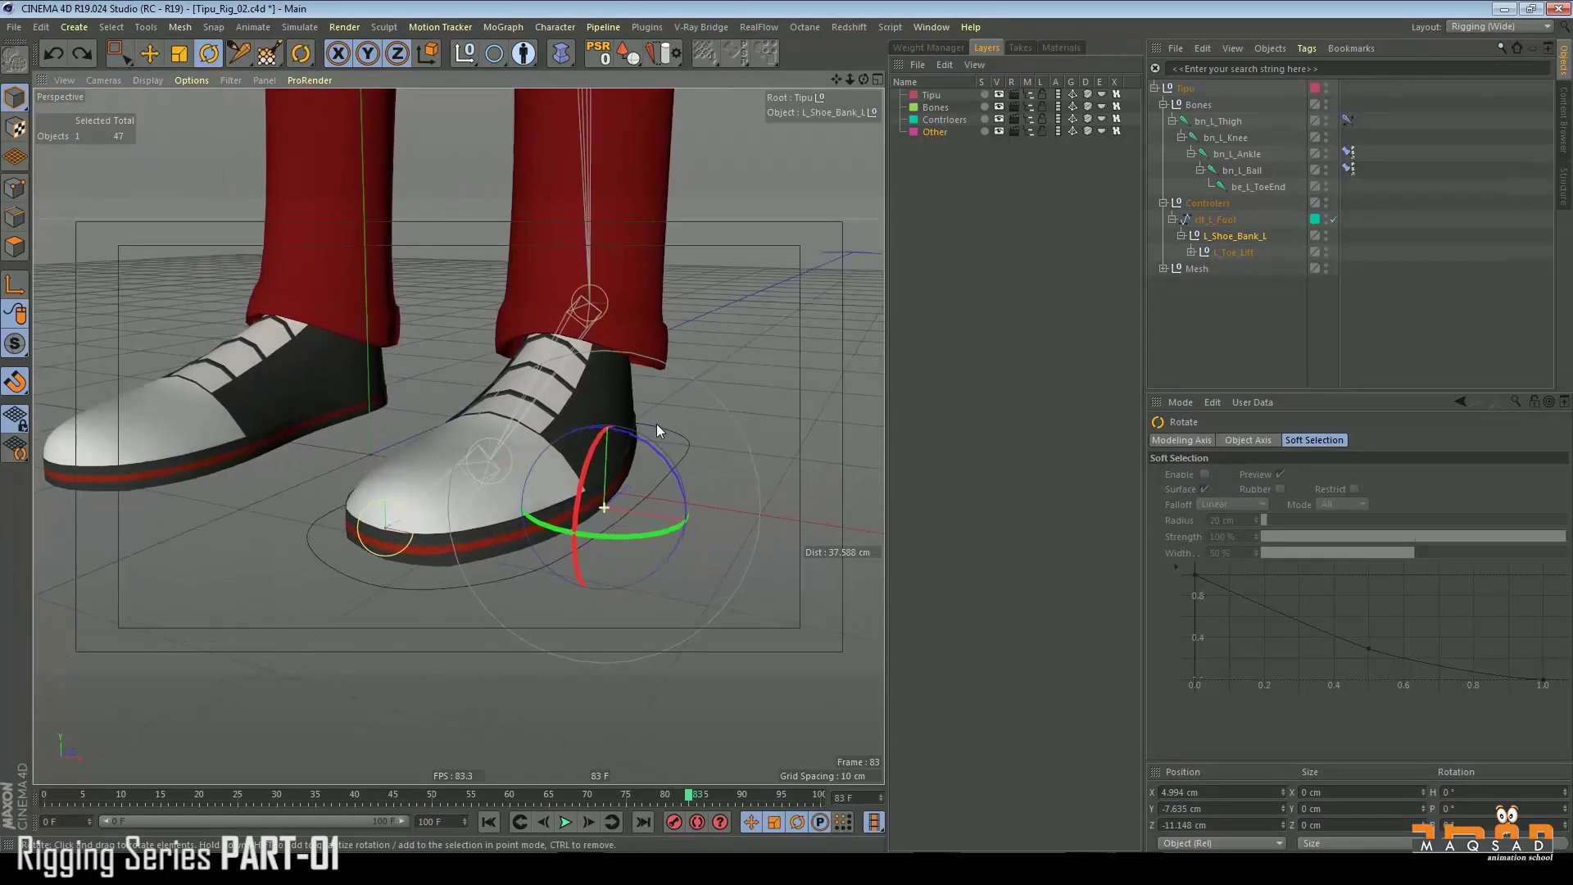
- Hide the Tipu layer, test-rotate L_Shoe_Bank_L against the bare foot bones, and undo the rotation
left_click(999, 95)
left_click_drag(717, 325, 792, 340, "alt")
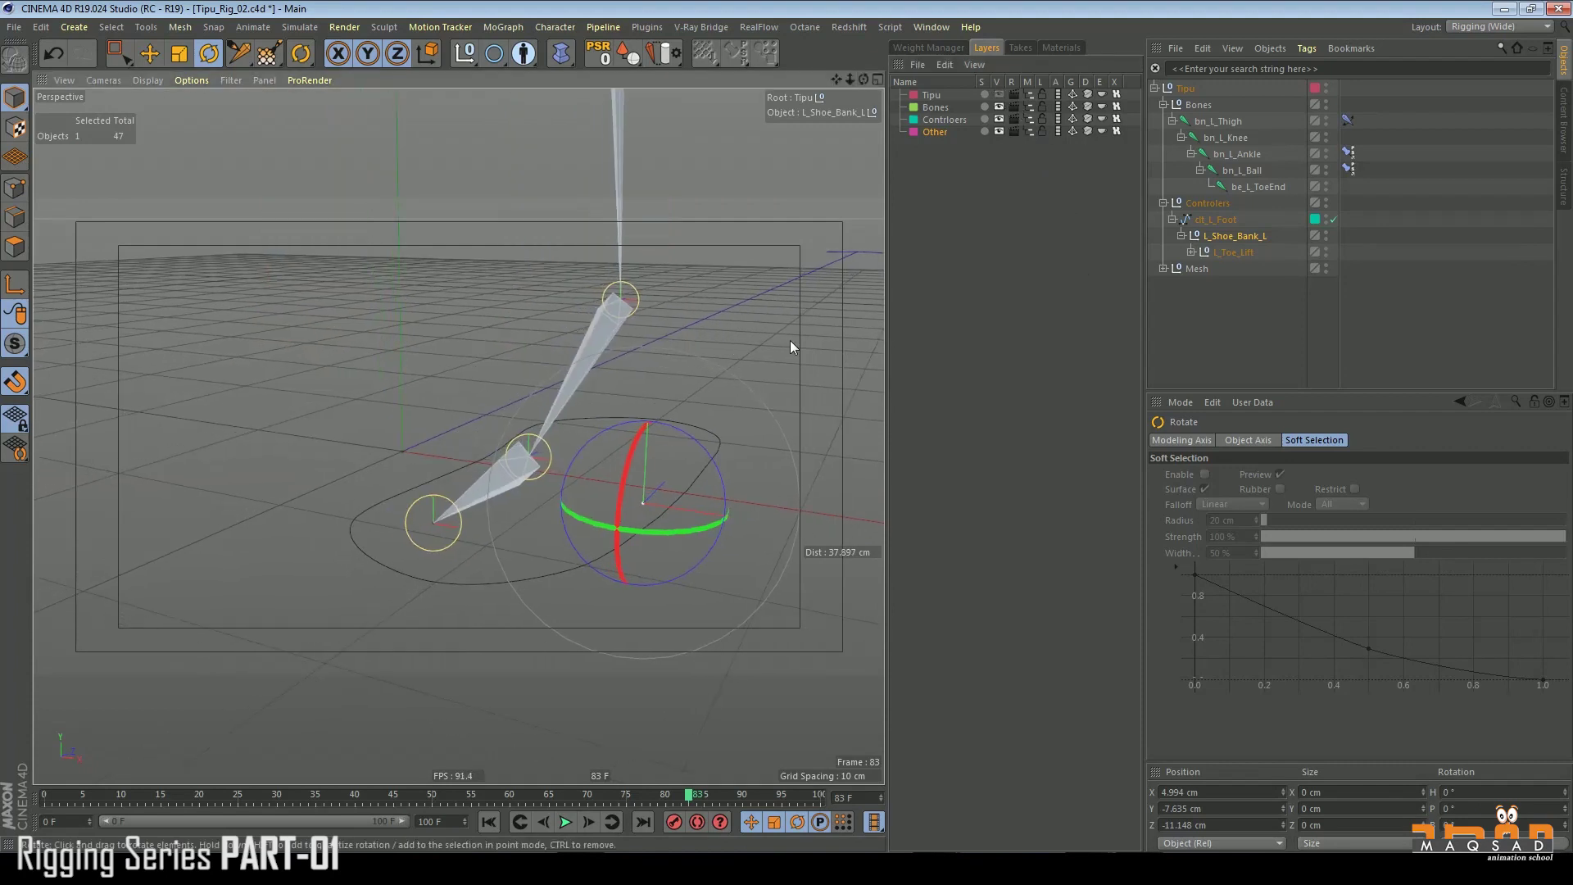
left_click(1246, 253)
left_click(1245, 237)
left_click_drag(559, 409, 766, 386, "alt")
key("ctrl+z")
- Make the Tipu layer visible to show the inner side of the left shoe
key("e")
left_click(1213, 236)
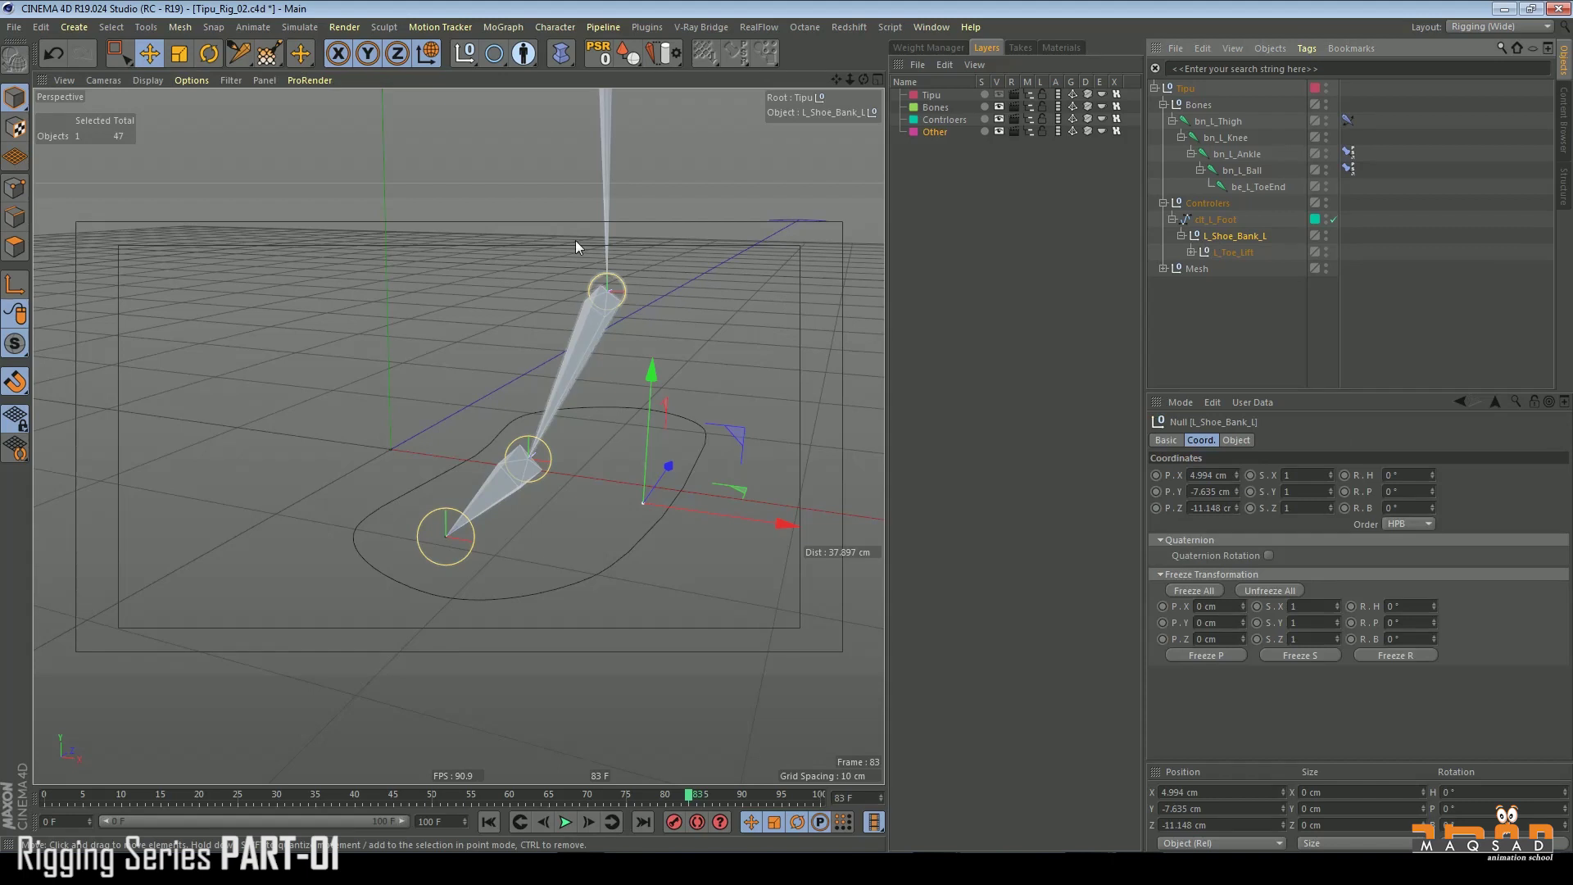
left_click(541, 29)
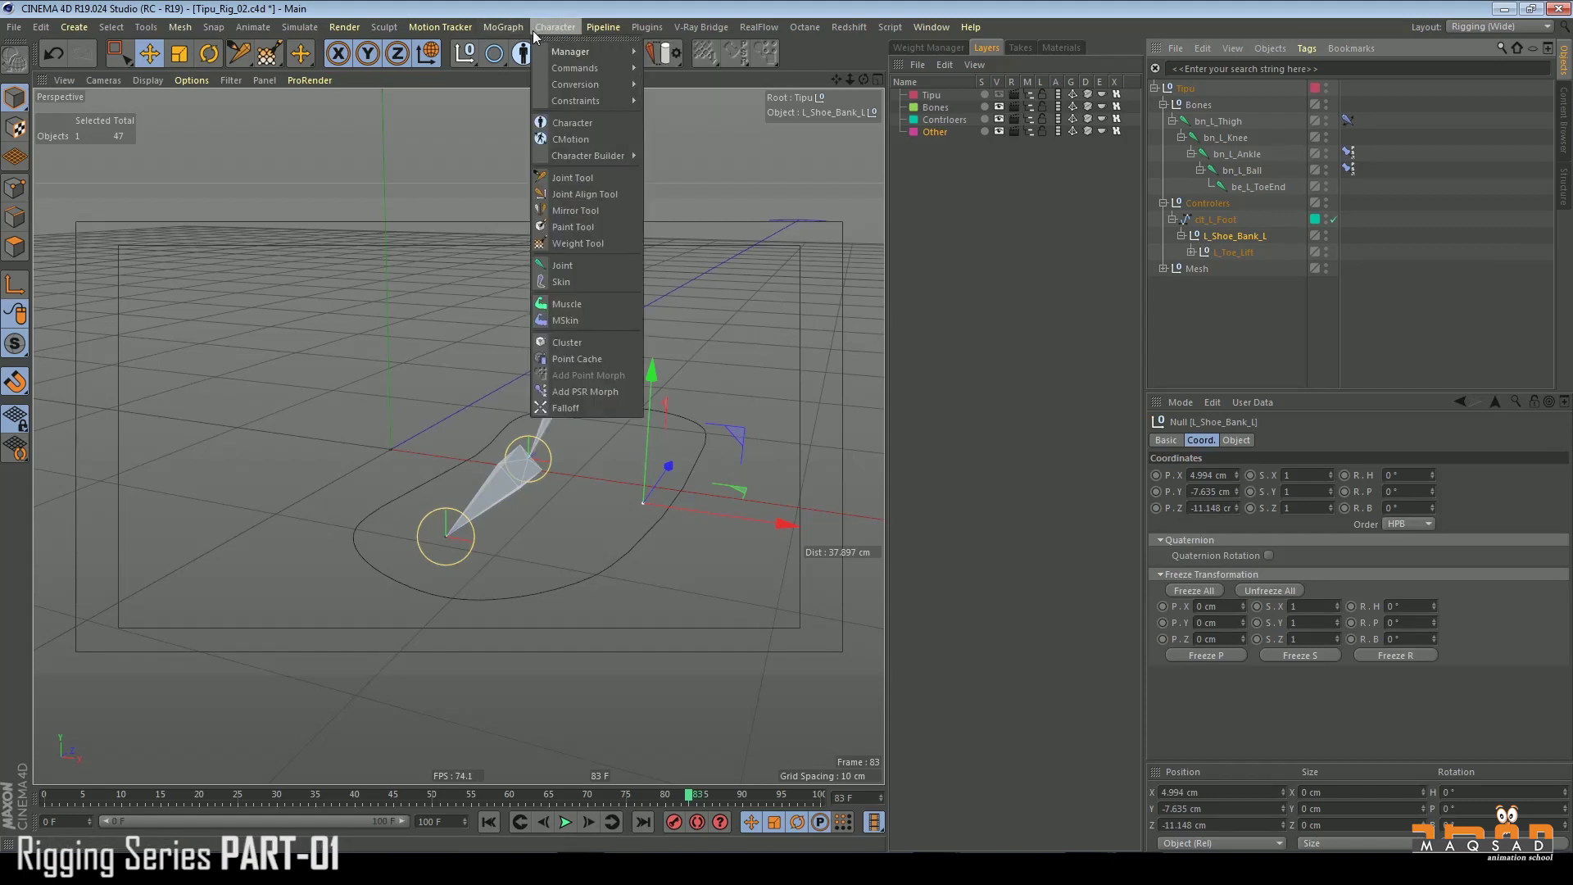
left_click(572, 7)
left_click(999, 95)
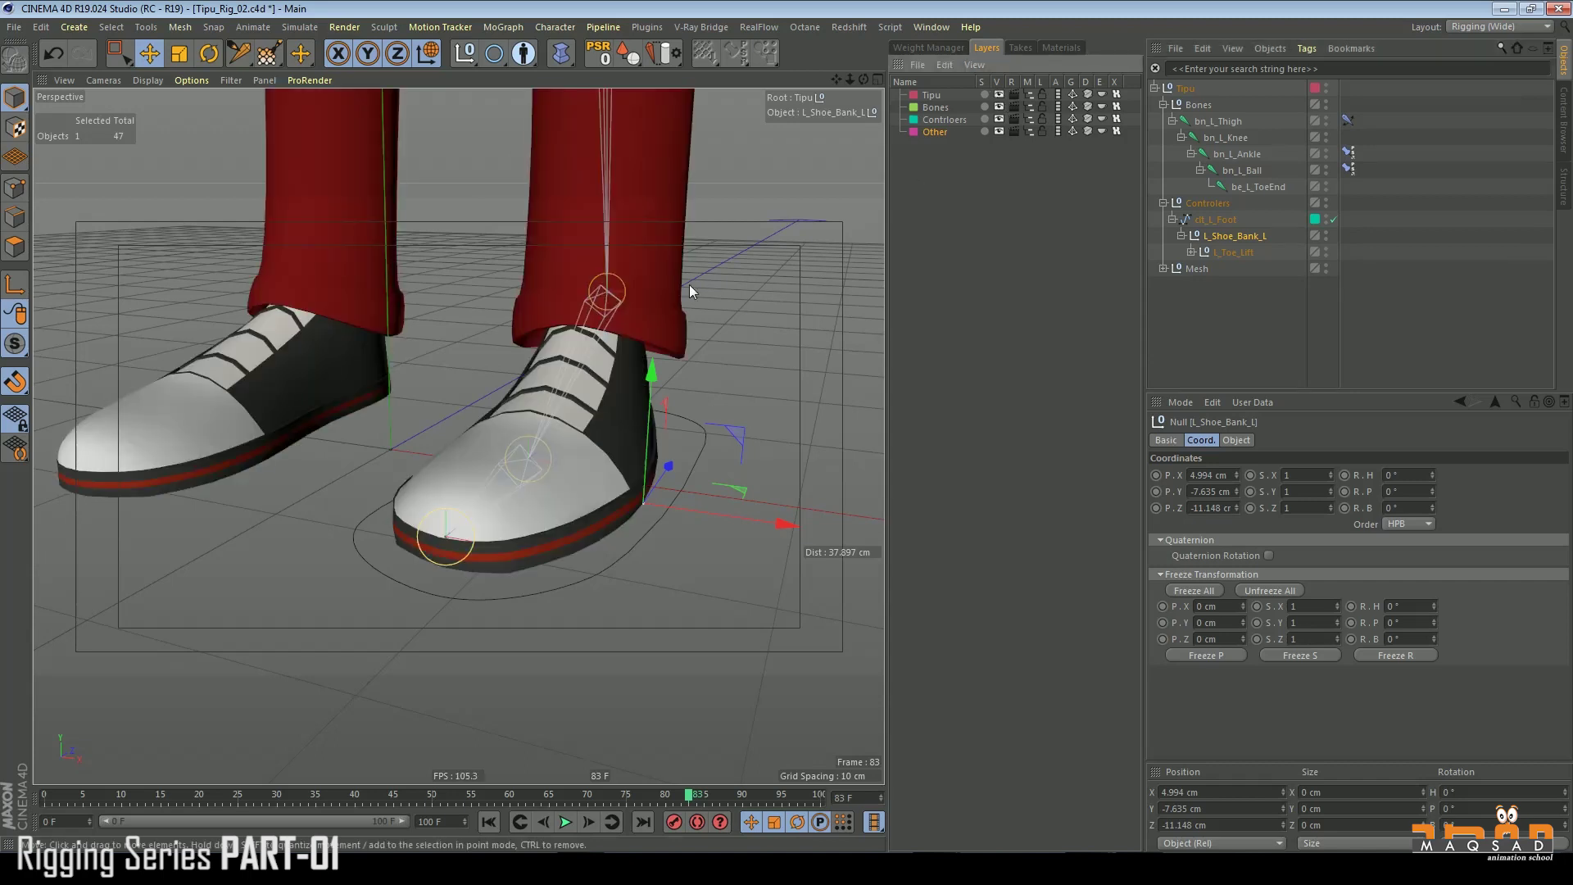
left_click_drag(598, 305, 739, 336, "alt")
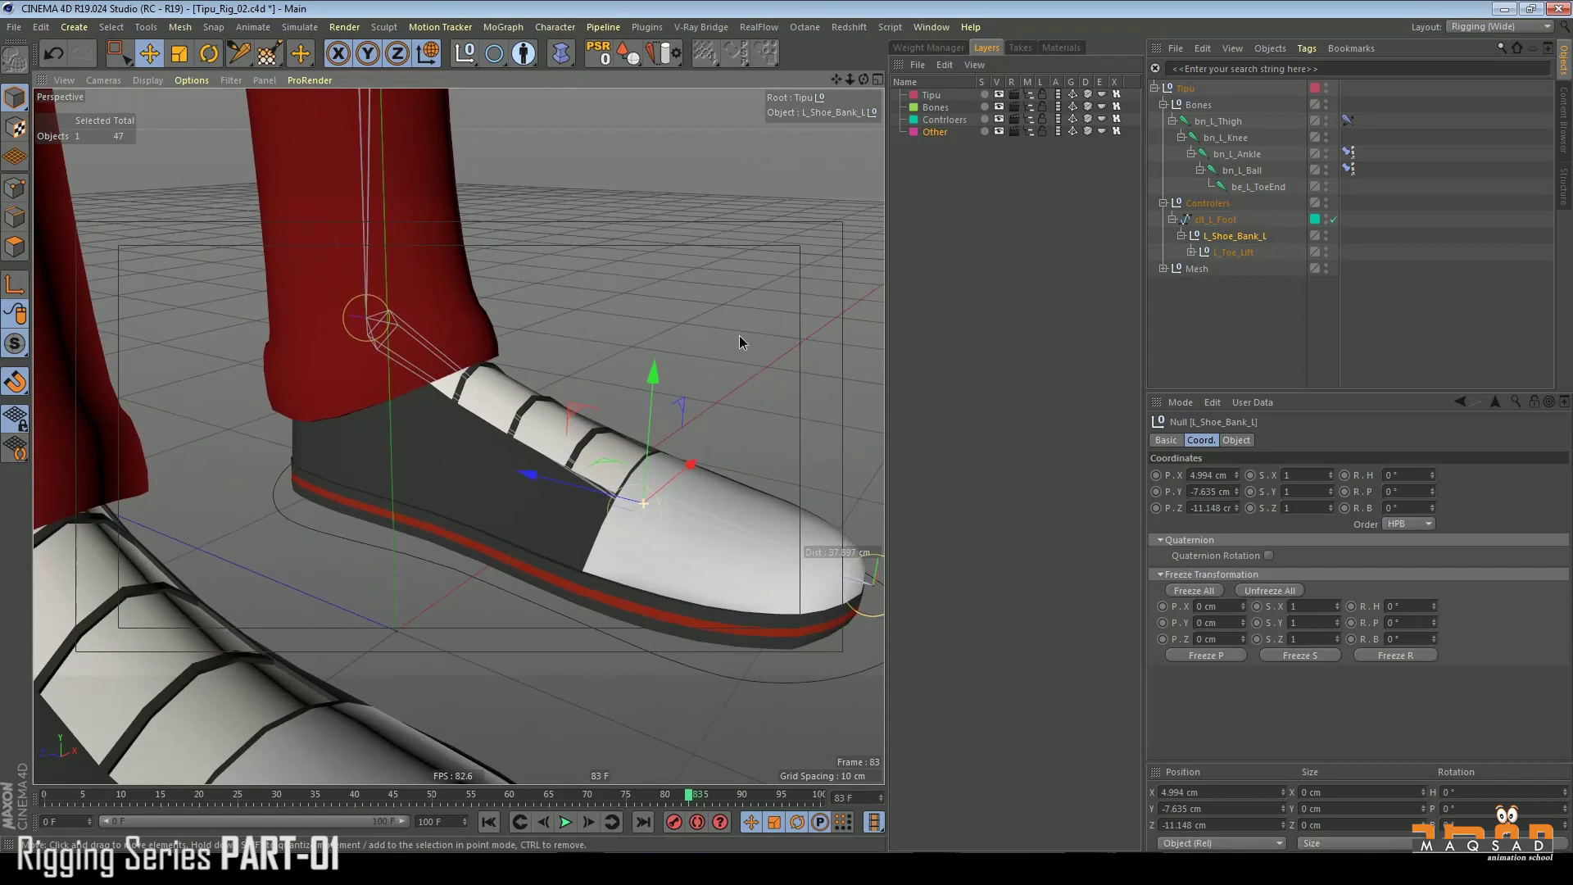
- Add another null and snap it to the inner edge of the left shoe's sole at about X 5.337, Y 0.085, Z 0.287 cm
left_click_drag(464, 52, 542, 82)
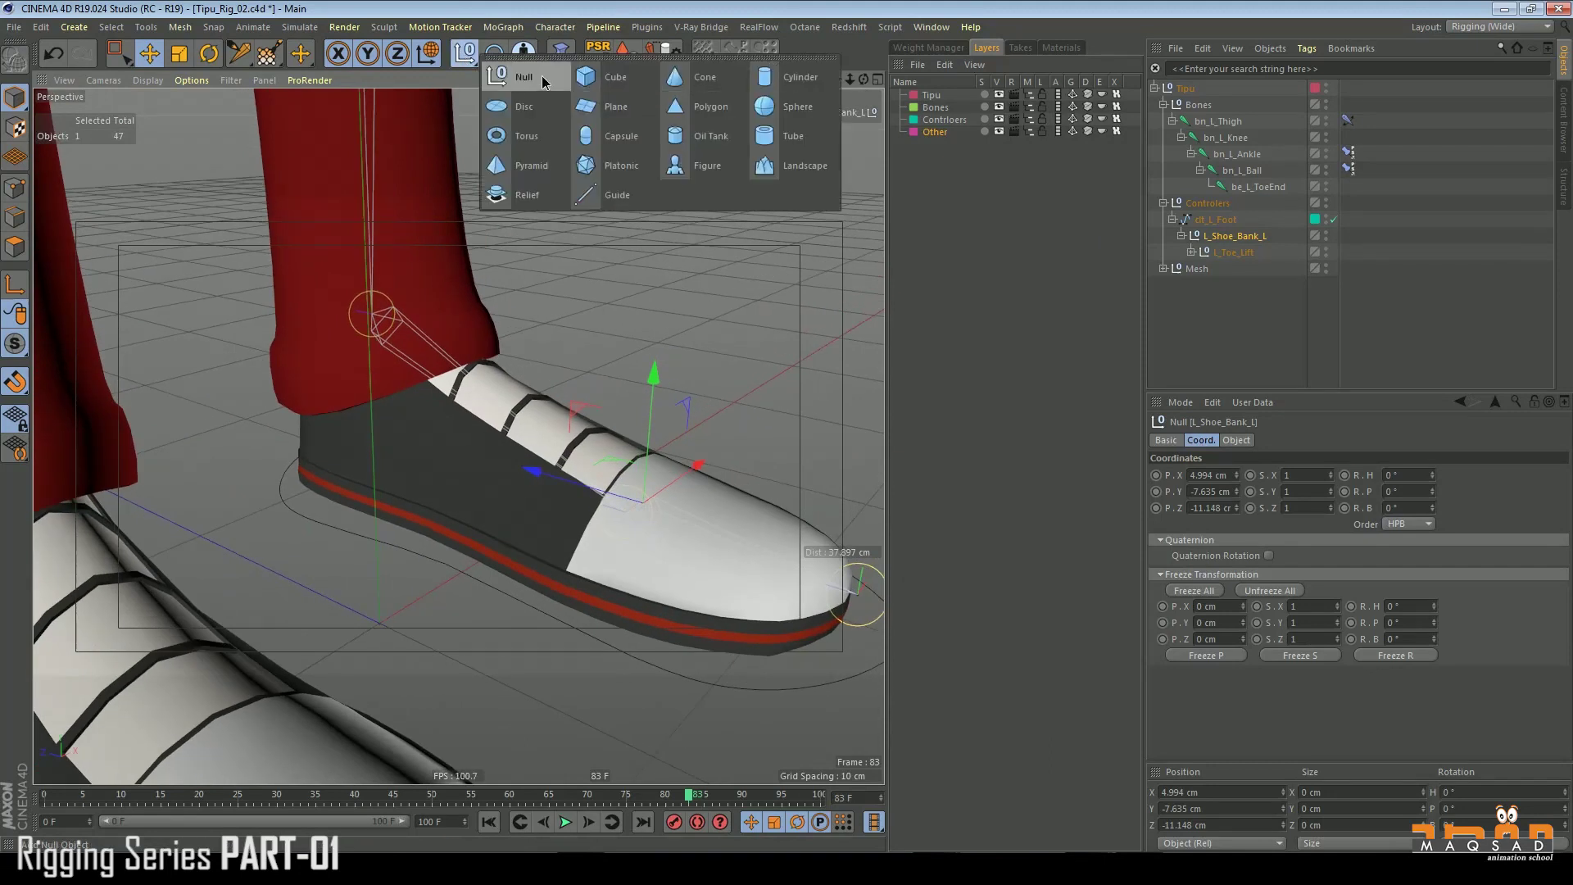
left_click(542, 82)
left_click_drag(640, 482, 277, 562, "alt")
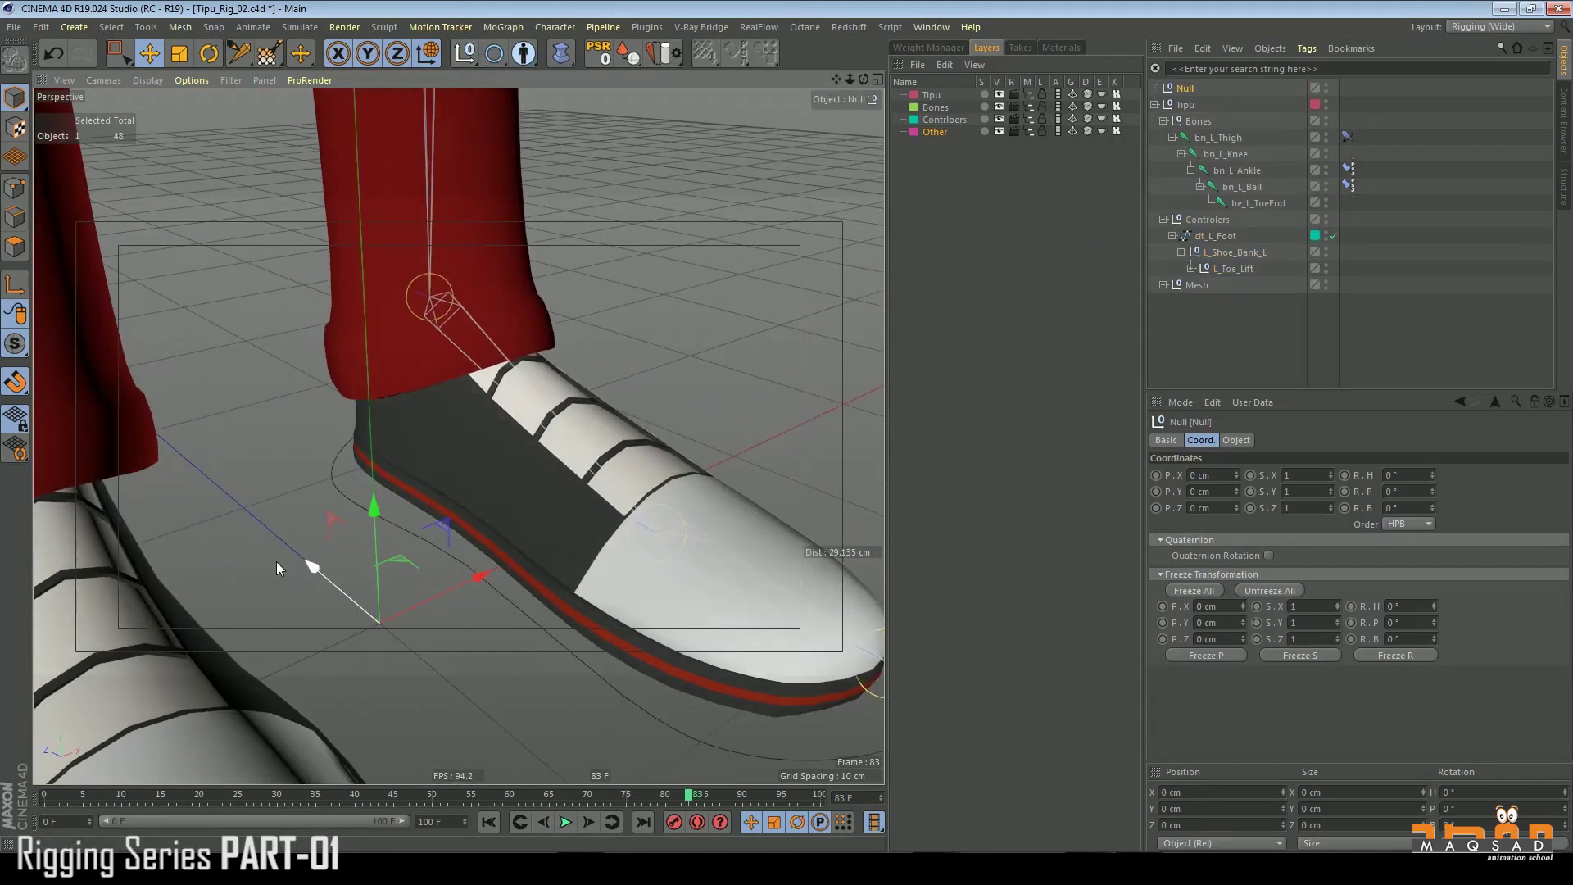
middle_click_drag(491, 529, 456, 435, "alt")
scroll(477, 494, "up", 3)
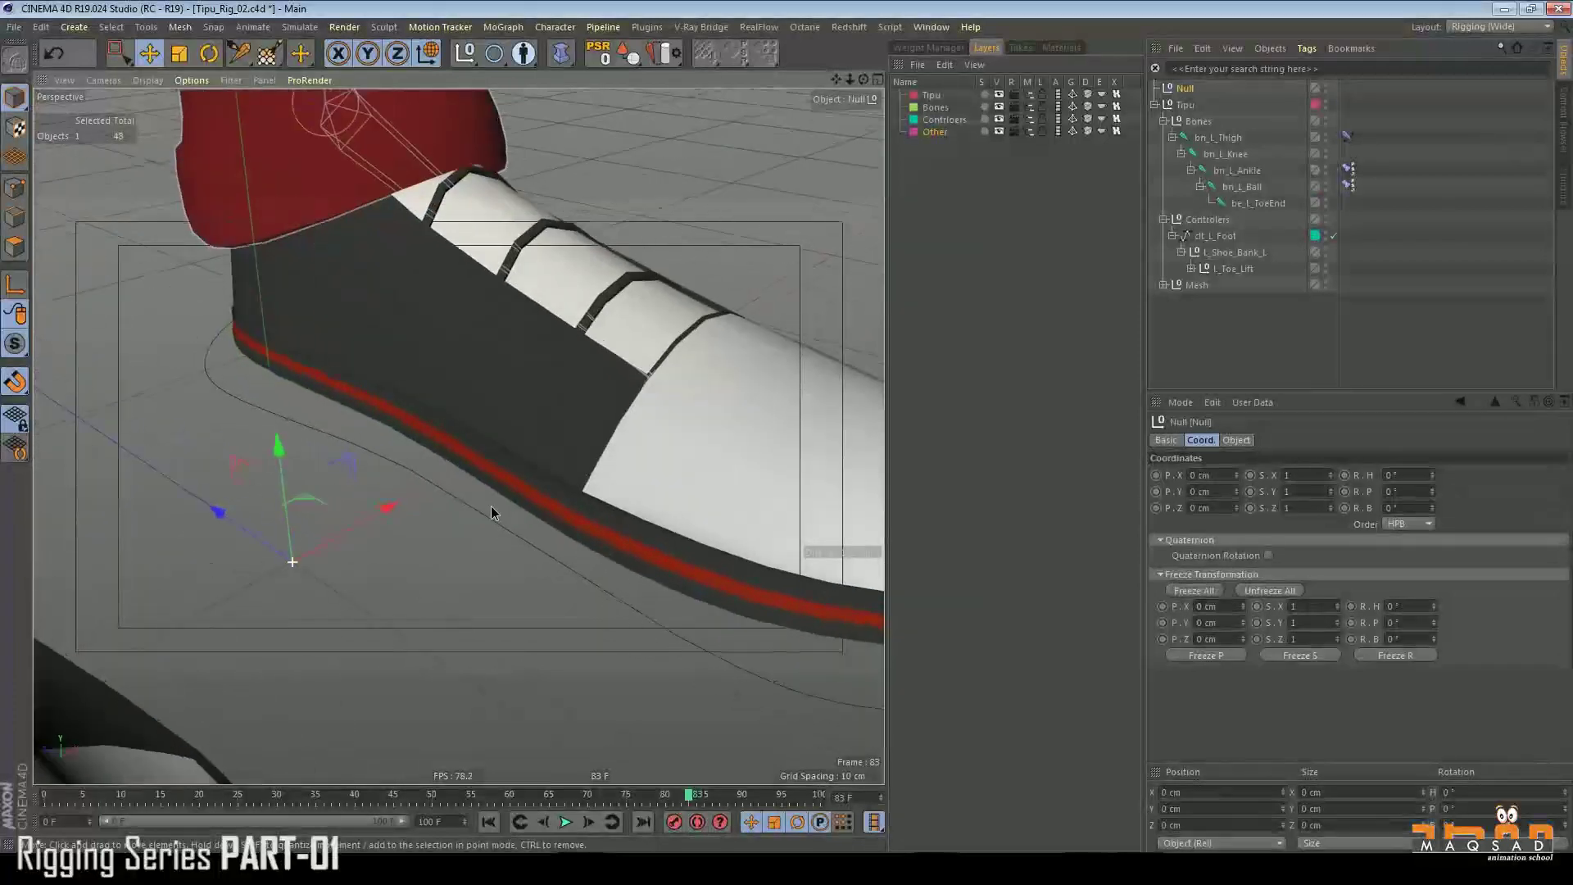
scroll(489, 476, "up", 2)
left_click_drag(450, 473, 308, 404)
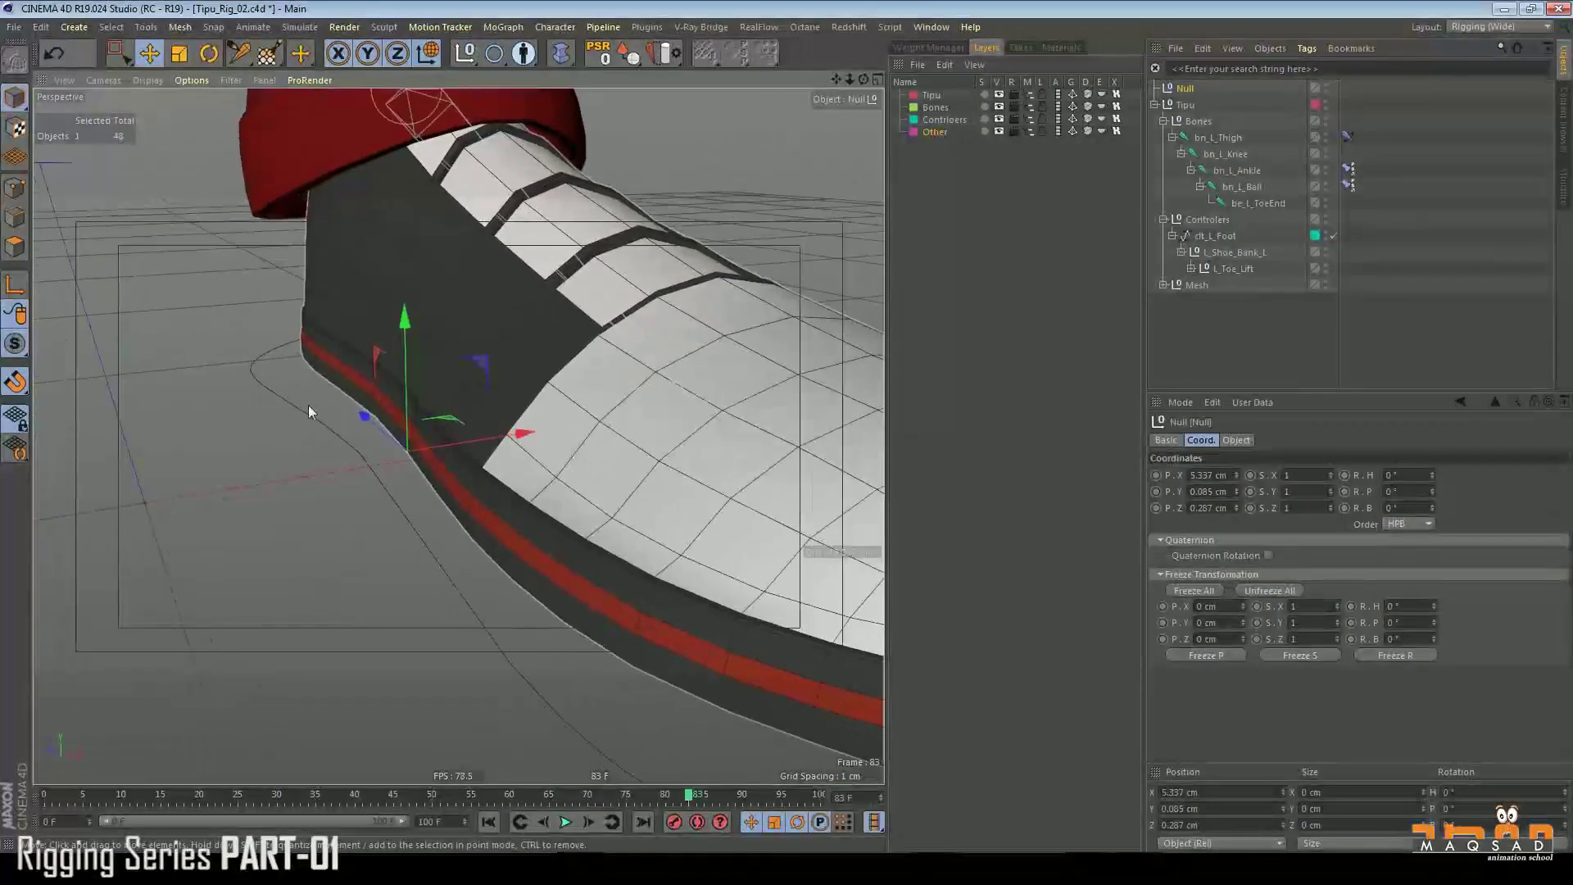
right_click_drag(344, 434, 271, 410, "alt")
left_click_drag(271, 409, 305, 436, "alt")
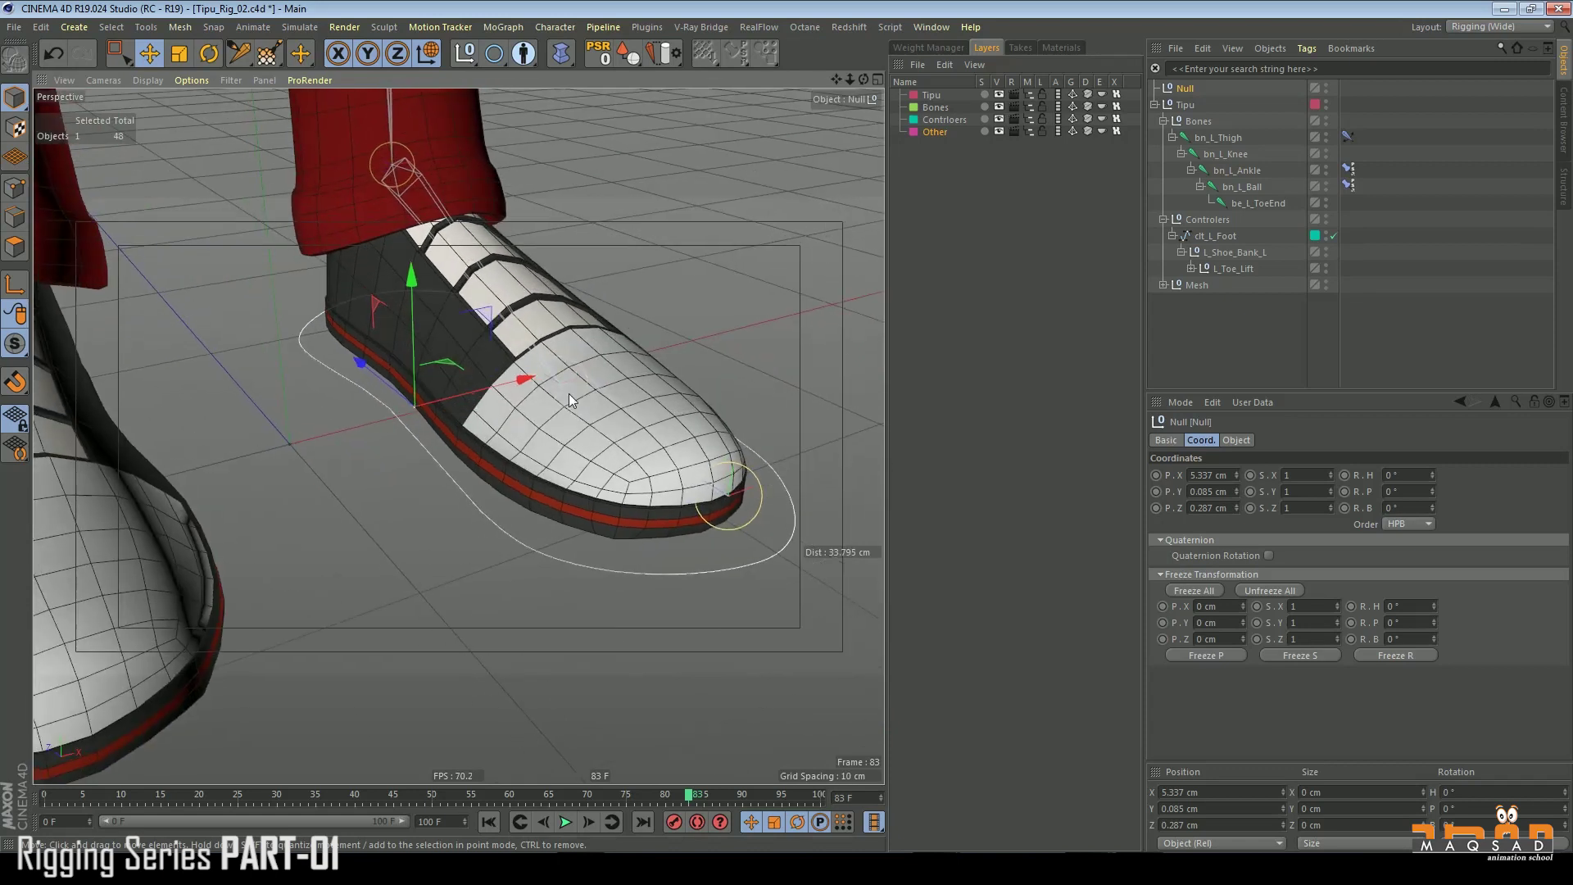
left_click_drag(713, 246, 682, 263, "alt")
middle_click_drag(682, 257, 709, 280, "alt")
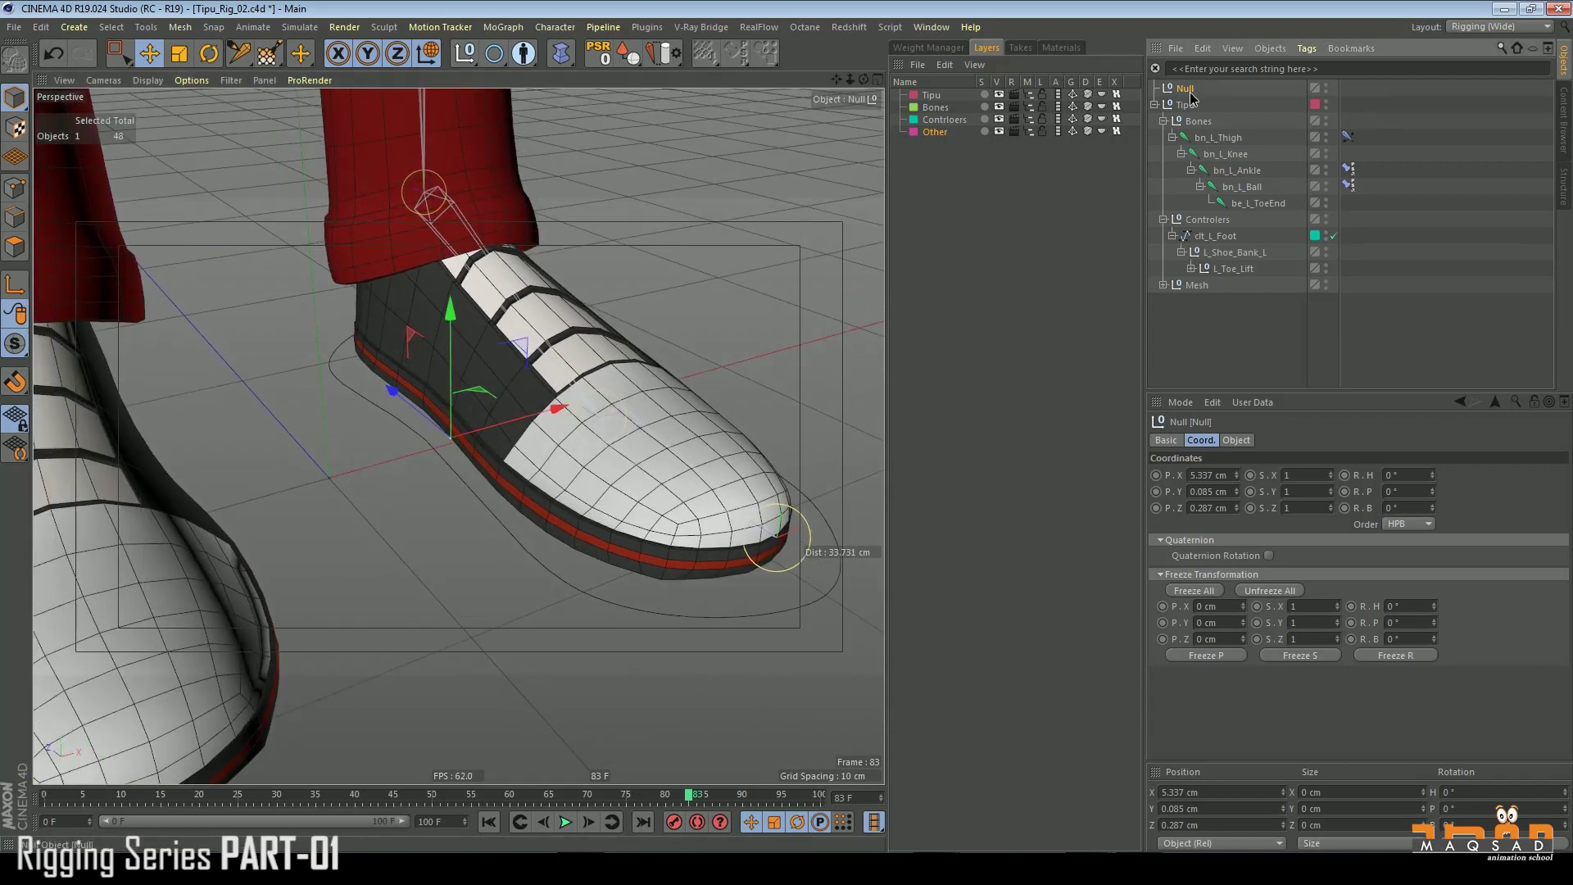
- Nest the new null between clt_L_Foot and L_Shoe_Bank_L, and rename it L_Shoe_Bank_R
left_click_drag(1226, 251, 1216, 244)
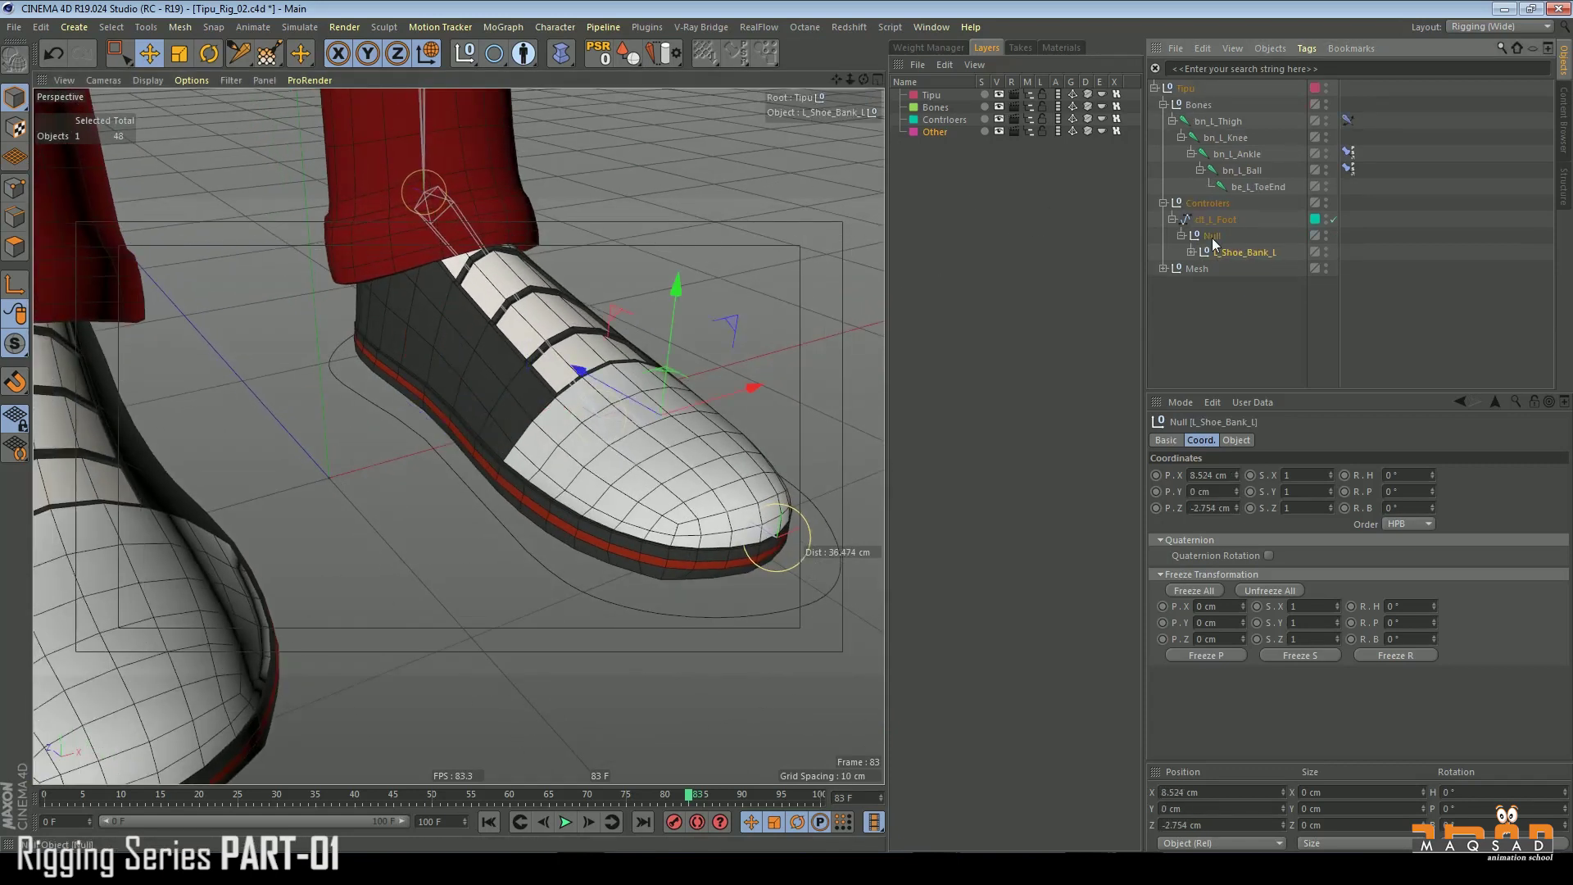
left_click(1214, 238)
double_click(1217, 237)
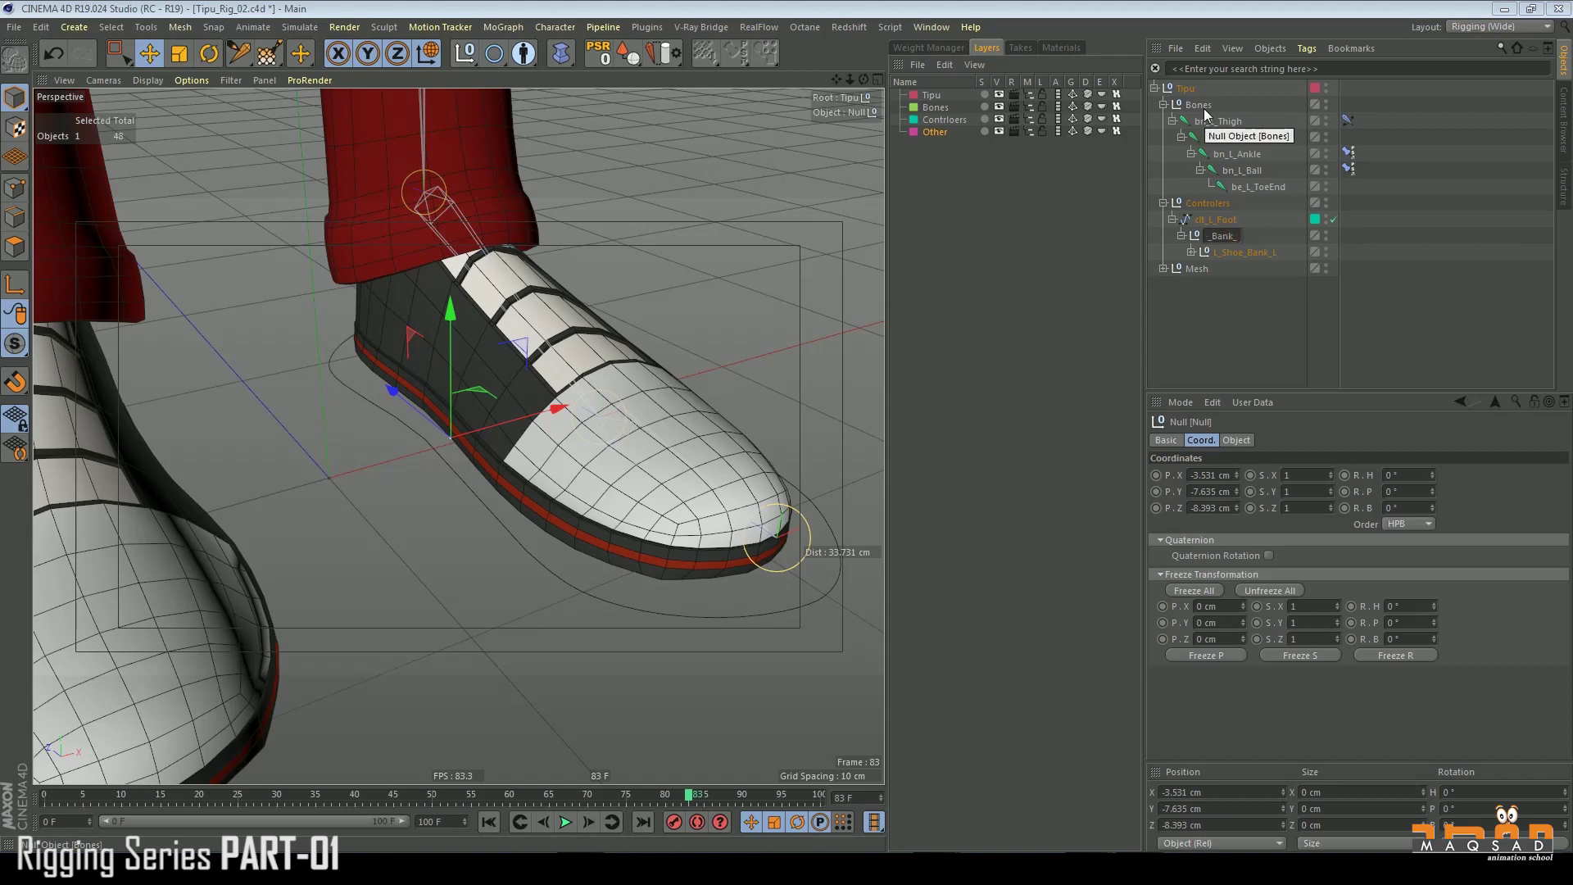
type("L_Shoe_Bank_R")
key("Return")
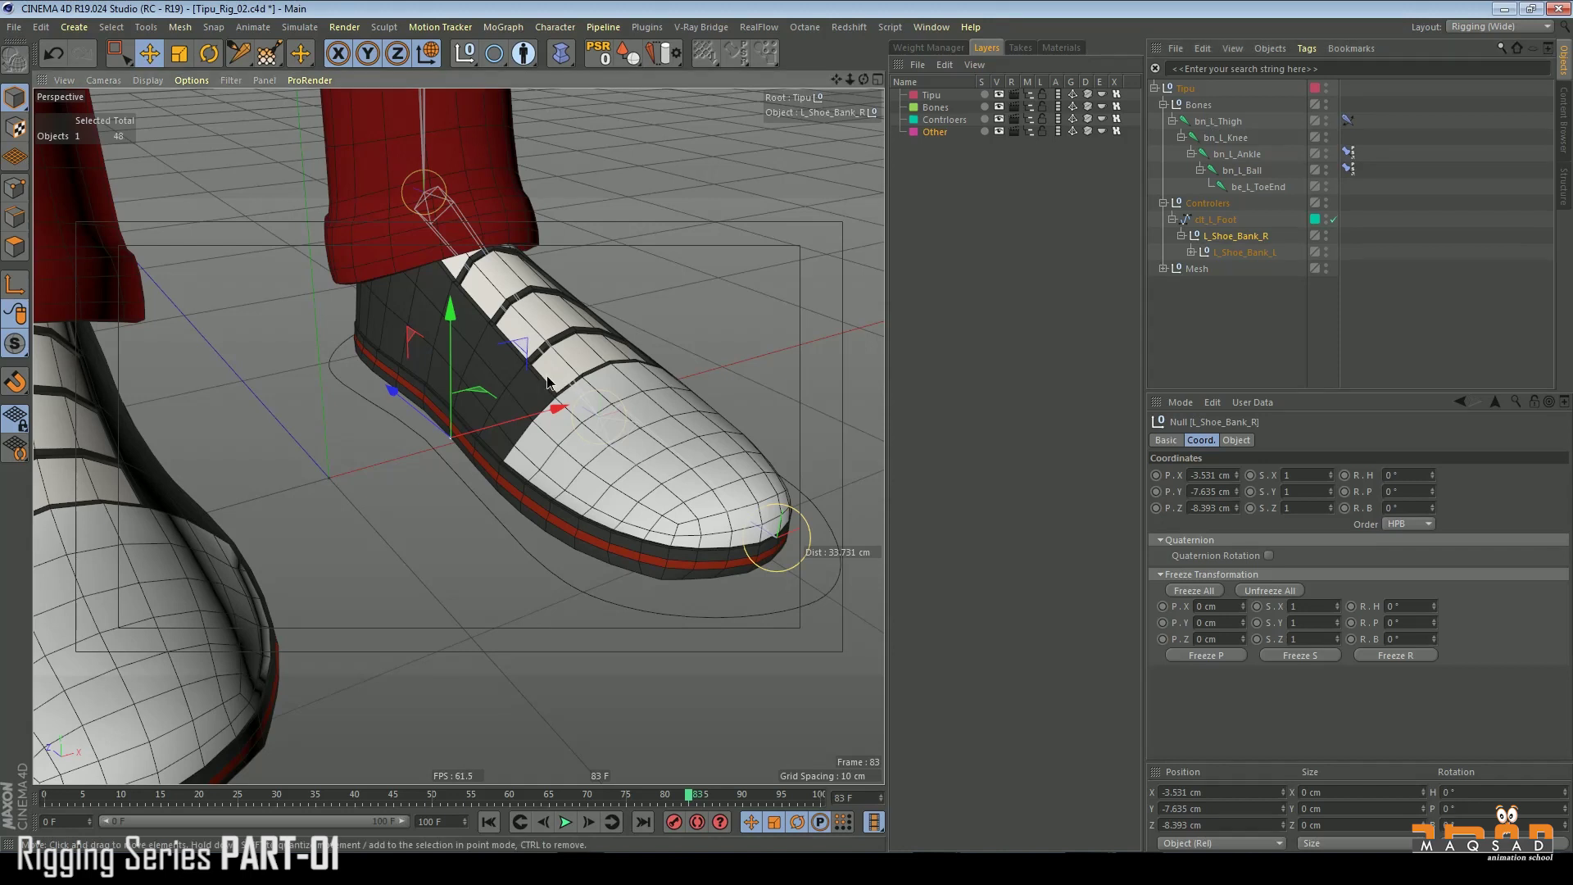
- Test-rotate L_Shoe_Bank_R to bank the left foot inward, and undo the rotation
middle_click_drag(562, 379, 562, 432, "alt")
key("t")
key("r")
left_click_drag(437, 430, 360, 451)
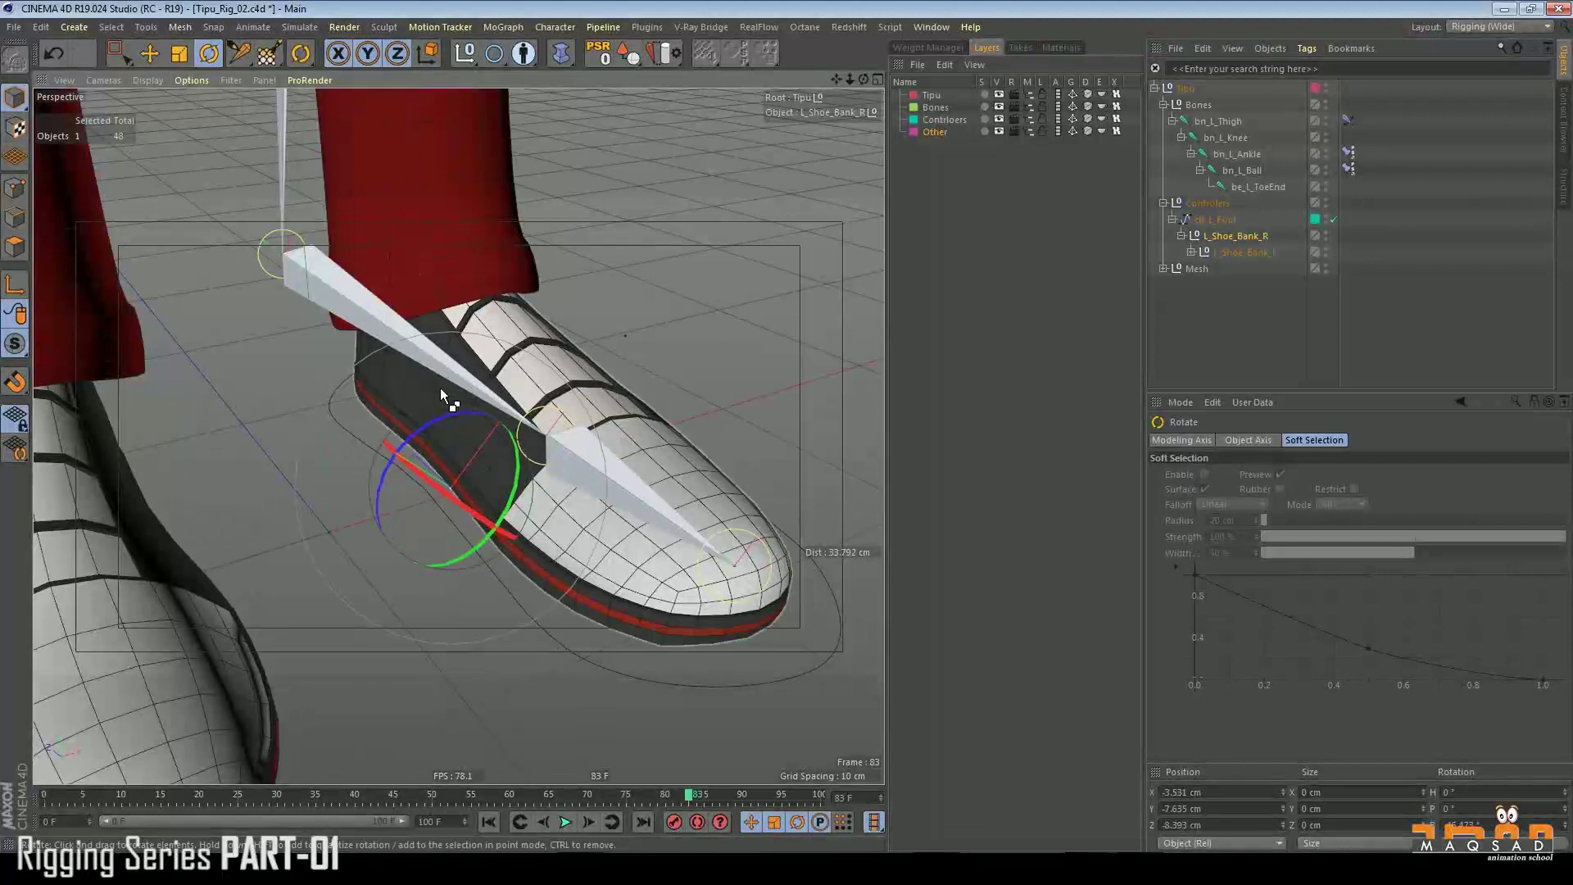
key("ctrl+z")
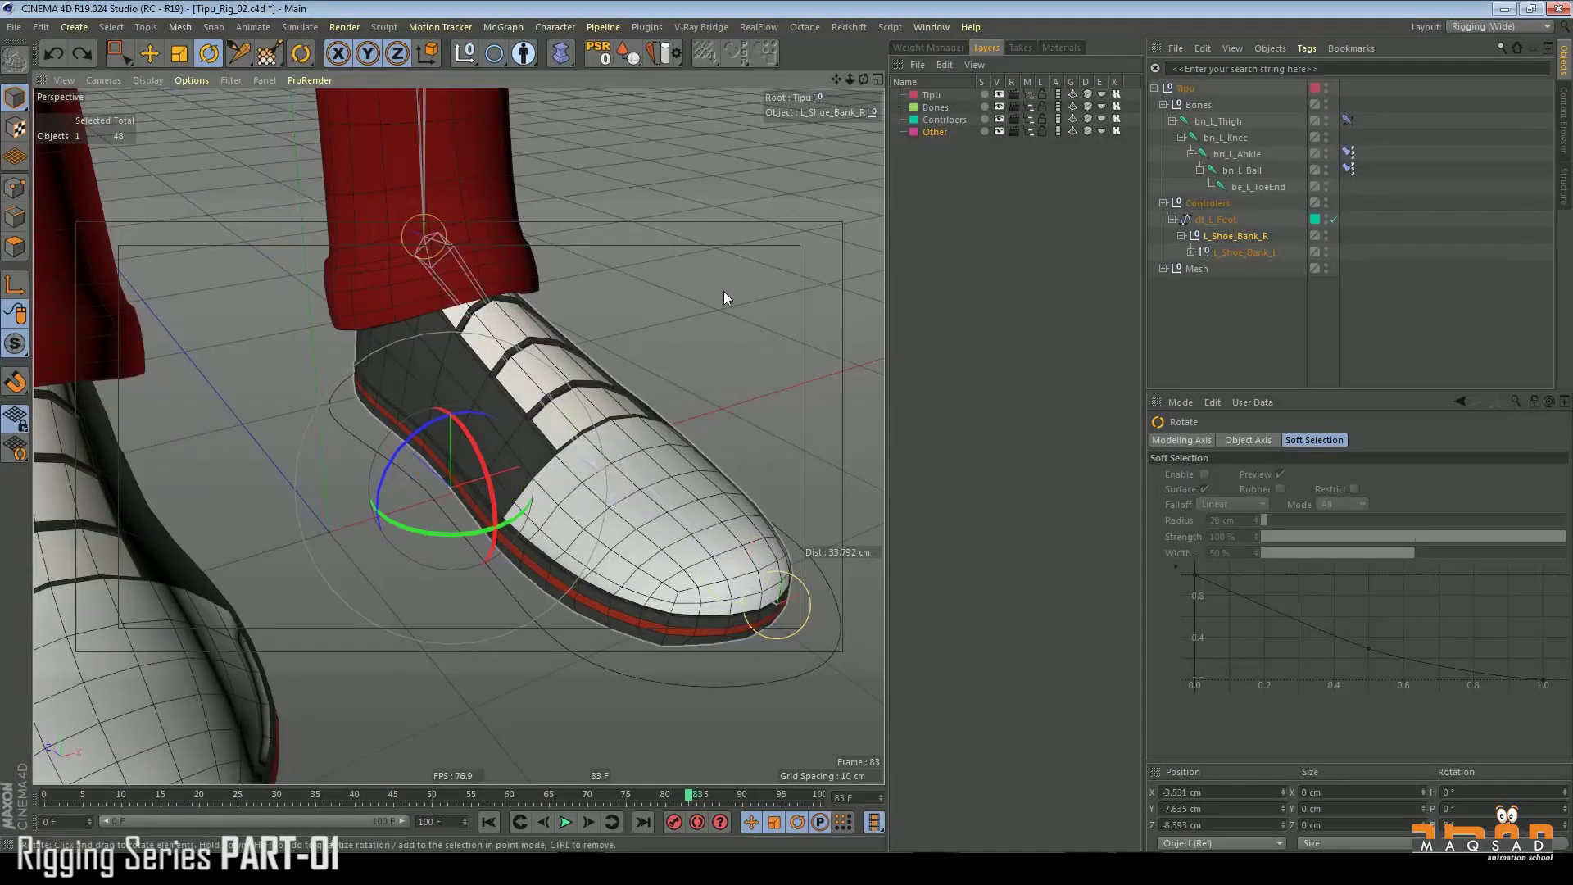
- Hide the Tipu layer, test-rotate L_Shoe_Bank_R with only the foot bones shown, and undo the rotation
left_click(998, 95)
scroll(585, 371, "down", 4)
left_click_drag(577, 392, 402, 421, "alt")
key("ctrl+z")
key("ctrl+z")
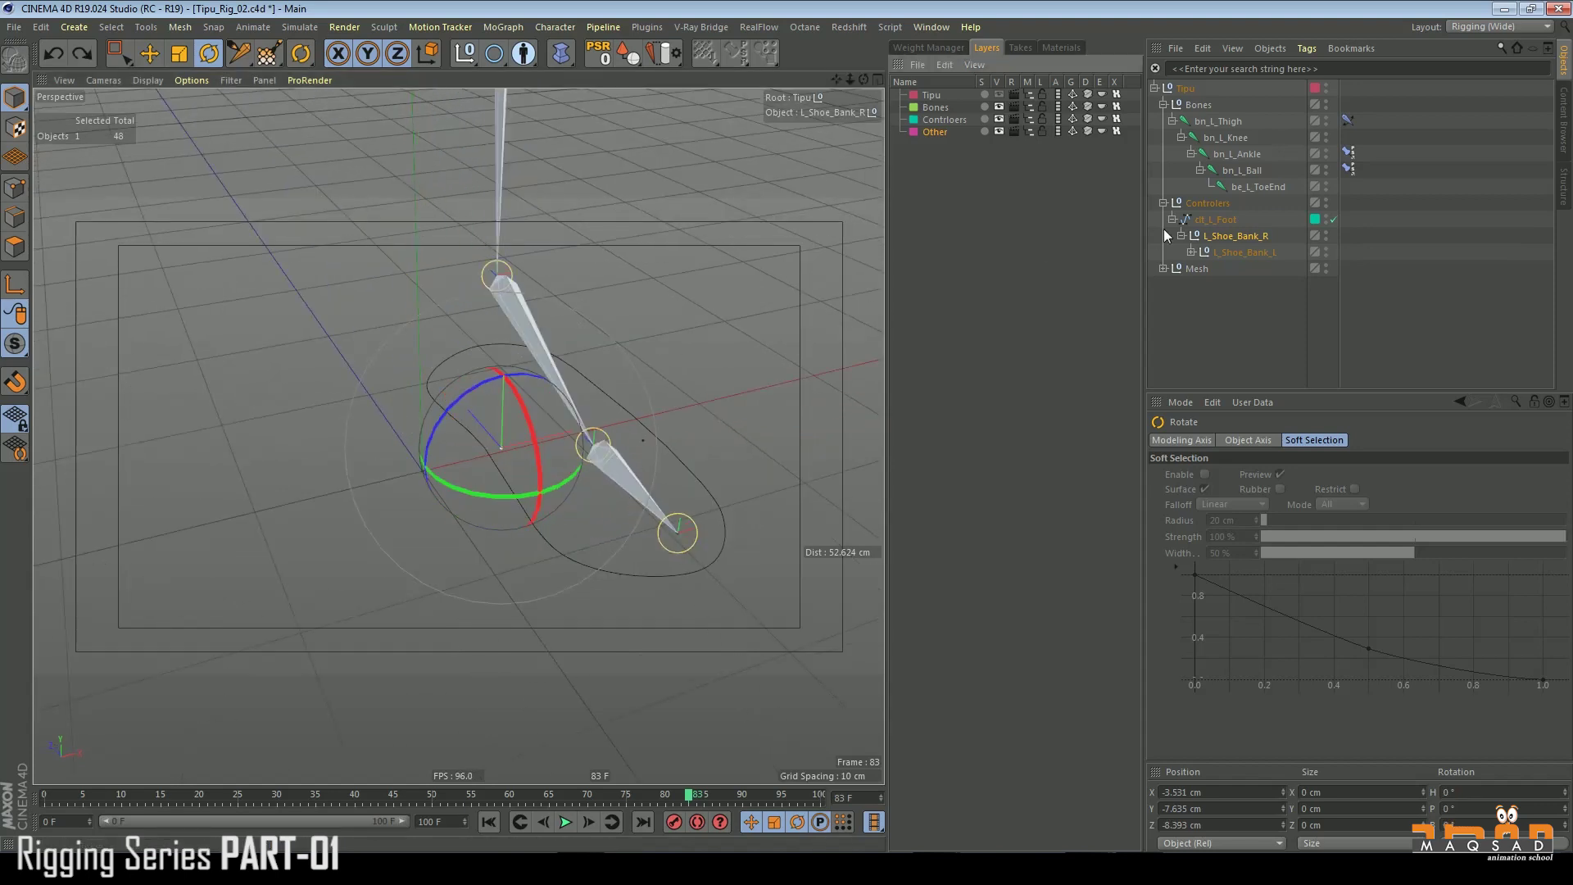
- Test-rotate L_Shoe_Bank_L from within the L_Shoe_Bank_R hierarchy, and undo the rotation
left_click(1239, 252)
left_click_drag(626, 381, 692, 352)
key("ctrl+z")
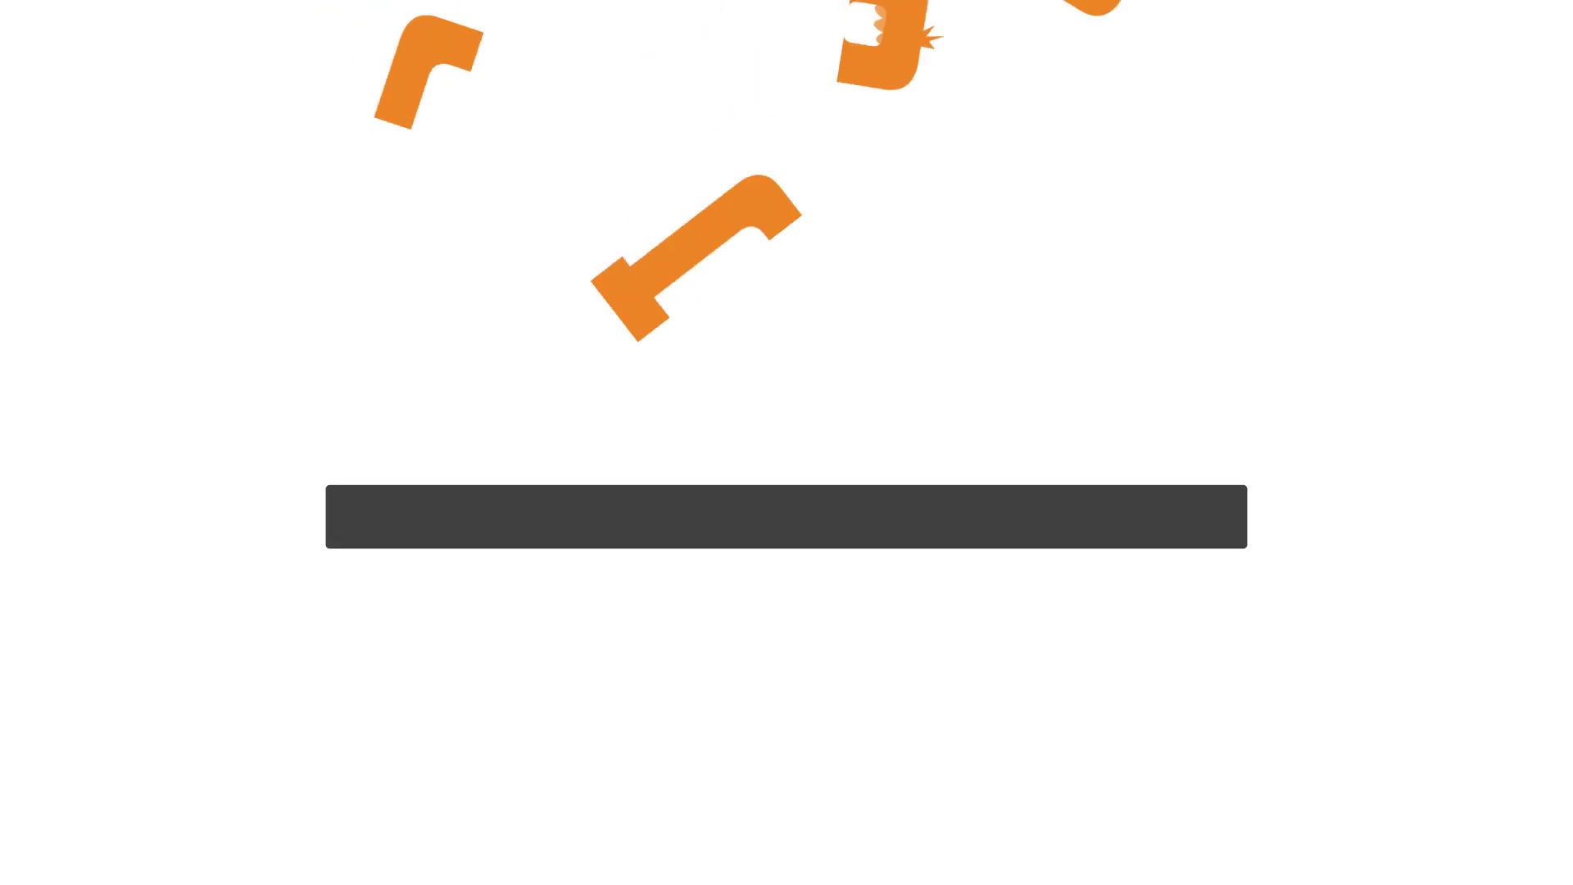